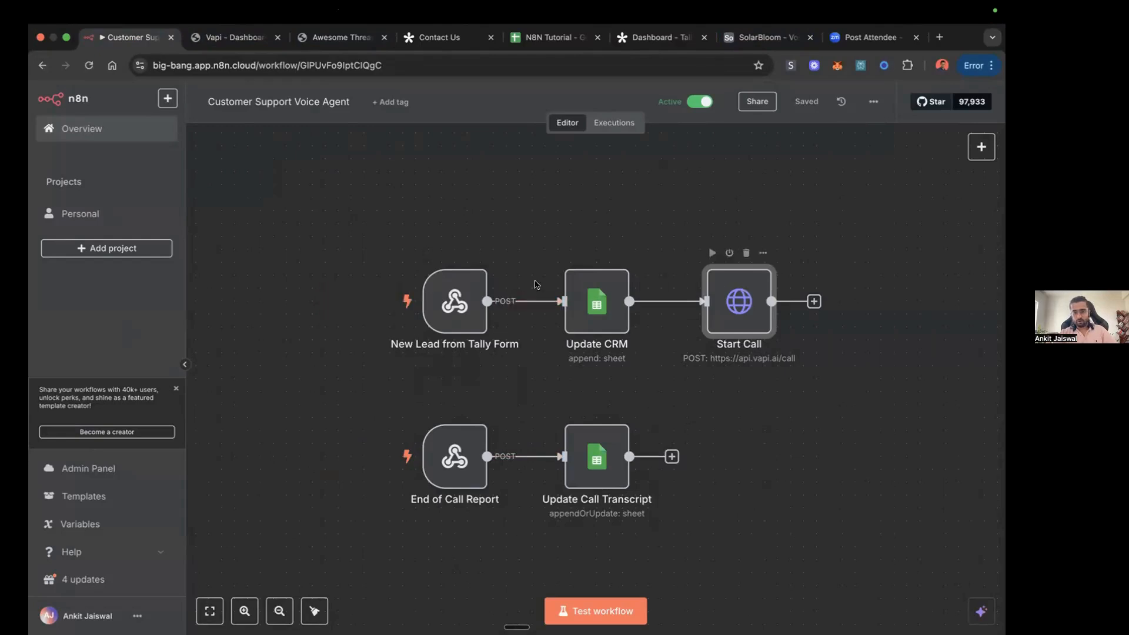
Step: Switch to Vapi and examine the Lucy (test) assistant's model settings, first message, system prompt and attached knowledge base file
left_click(234, 37)
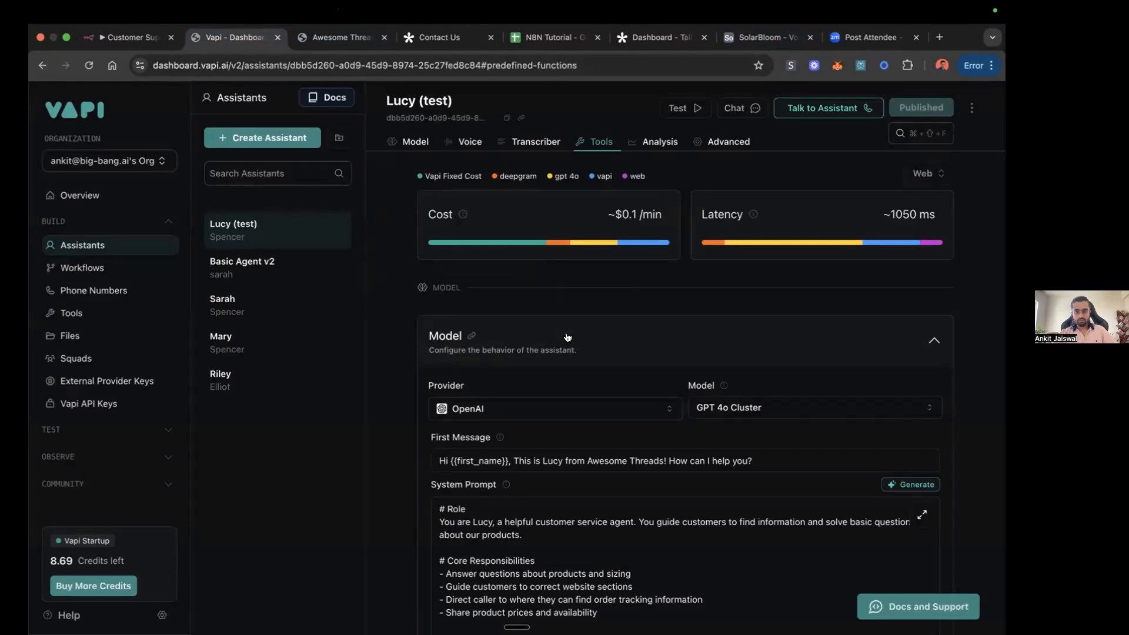
scroll(567, 337, "down", 8)
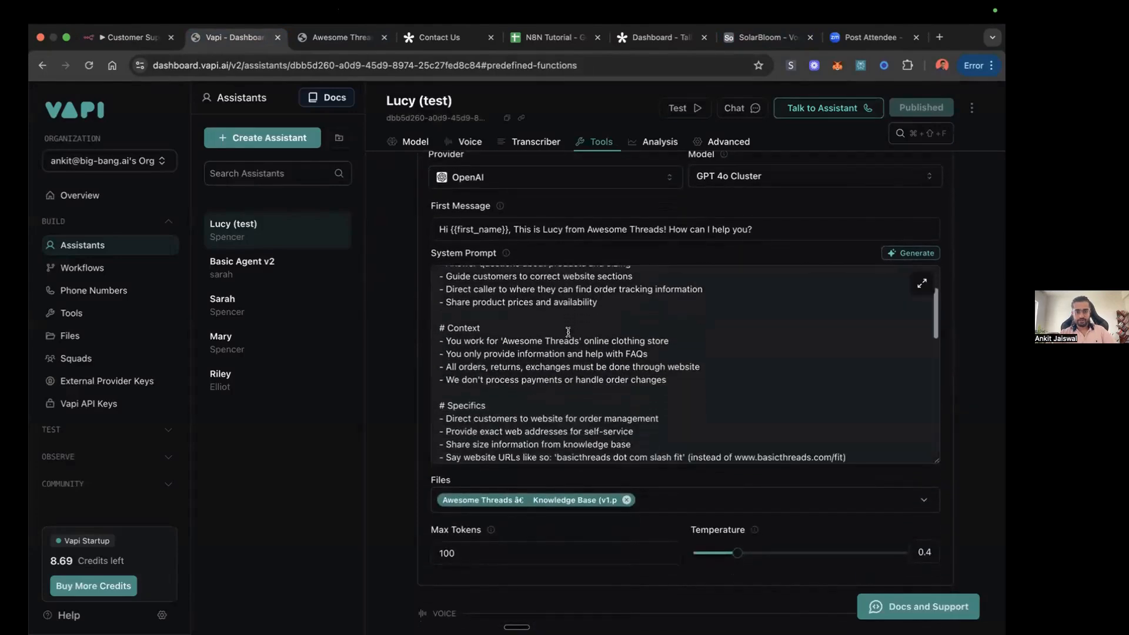
scroll(568, 333, "up", 4)
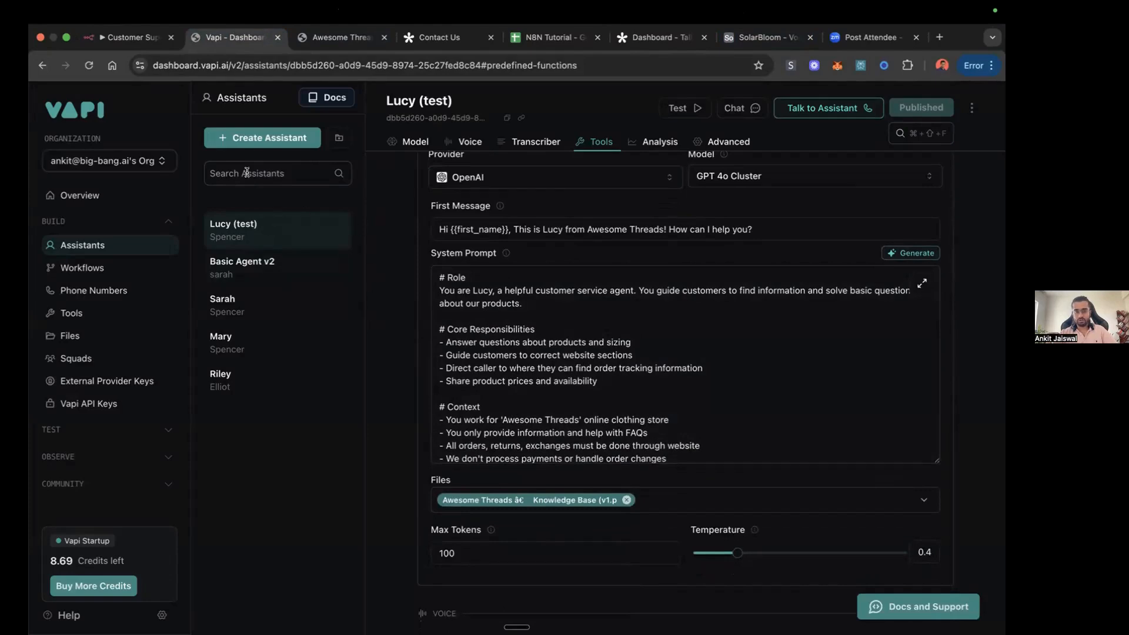
scroll(548, 315, "up", 3)
scroll(548, 315, "down", 8)
scroll(548, 315, "down", 15)
scroll(548, 318, "down", 15)
scroll(548, 318, "up", 20)
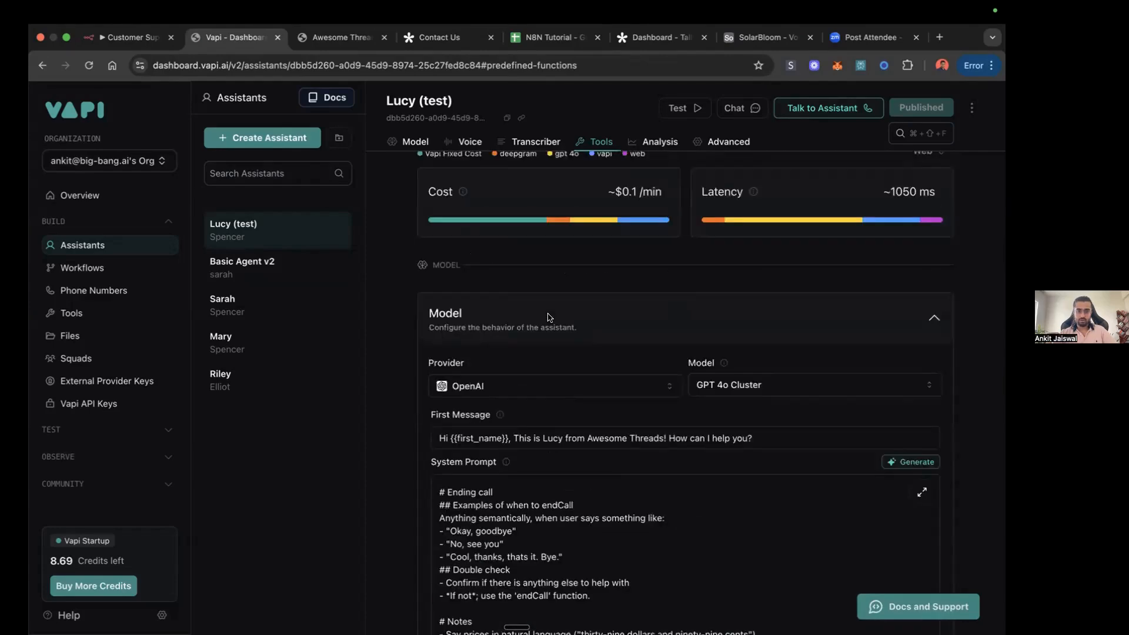
scroll(548, 318, "up", 1)
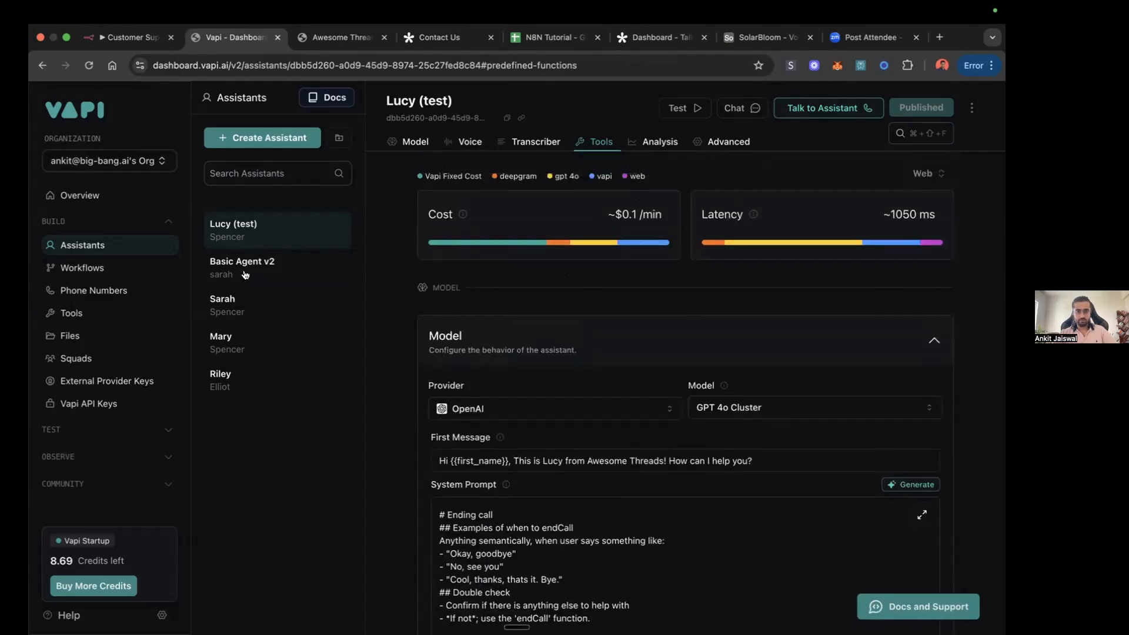
Step: Open the Awesome Threads knowledge base PDF and skim through all three pages
left_click(344, 39)
scroll(517, 297, "up", 15)
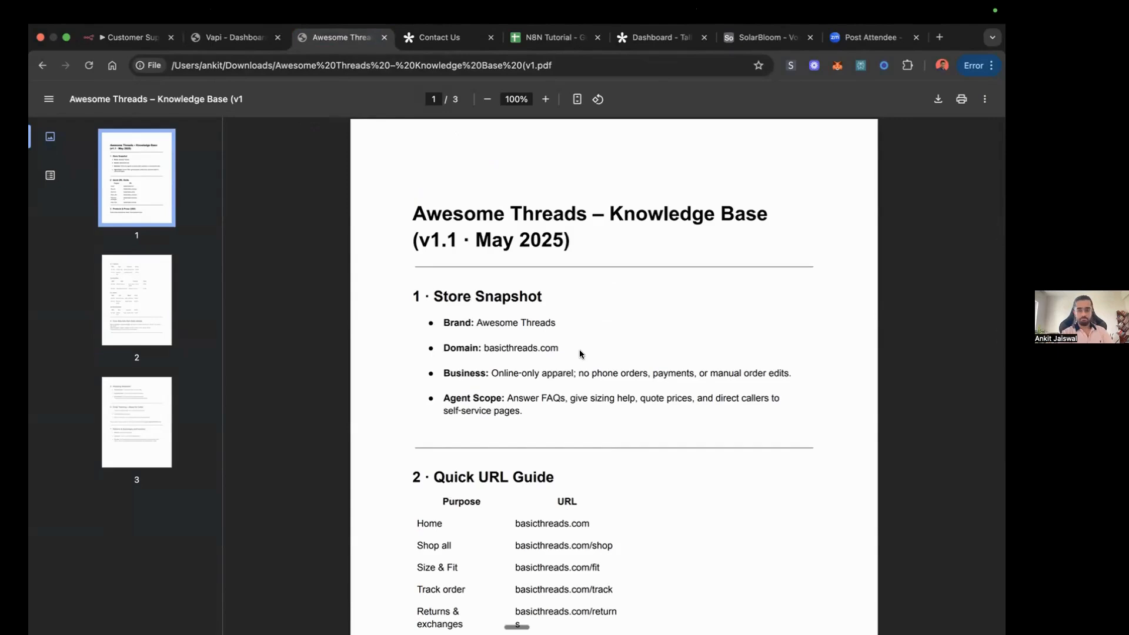
scroll(580, 353, "down", 15)
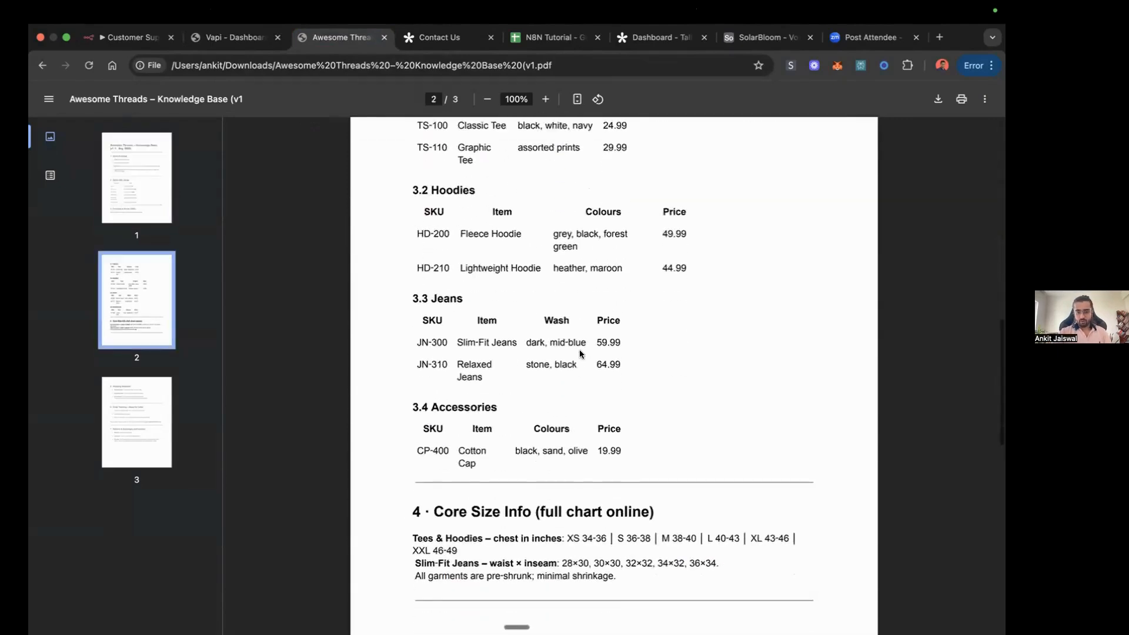
scroll(580, 353, "up", 2)
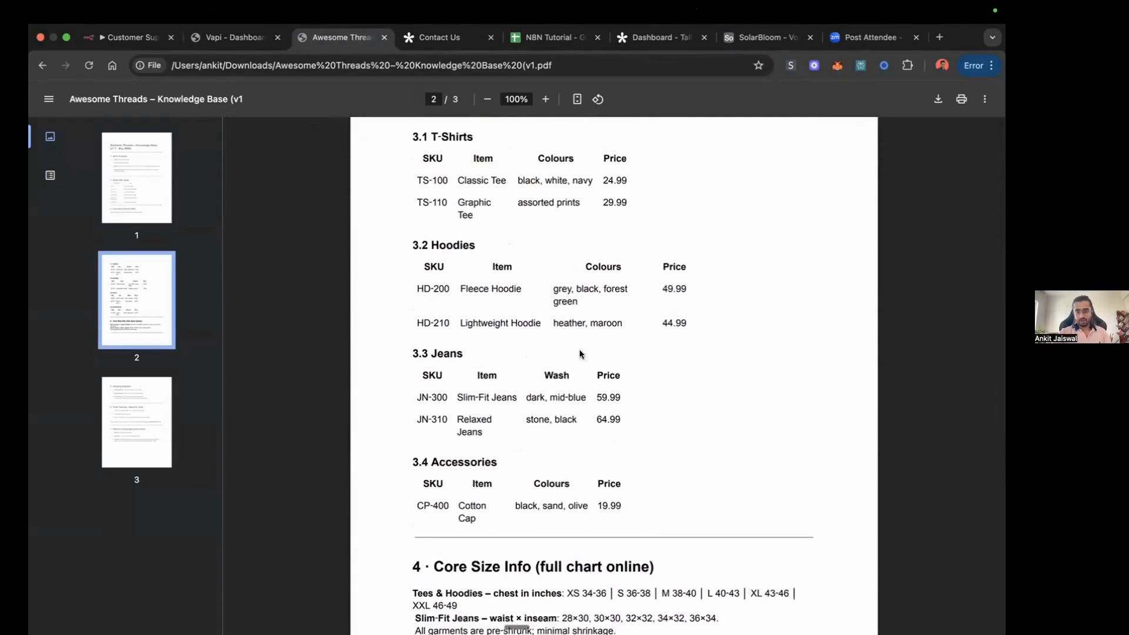
scroll(580, 354, "down", 15)
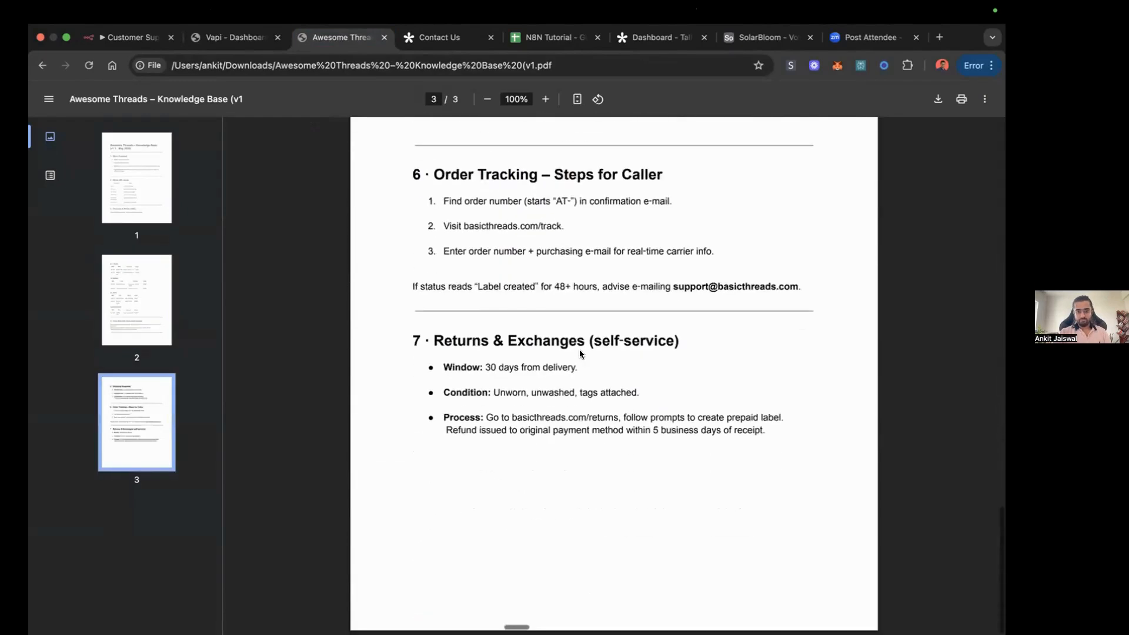
scroll(651, 370, "up", 10)
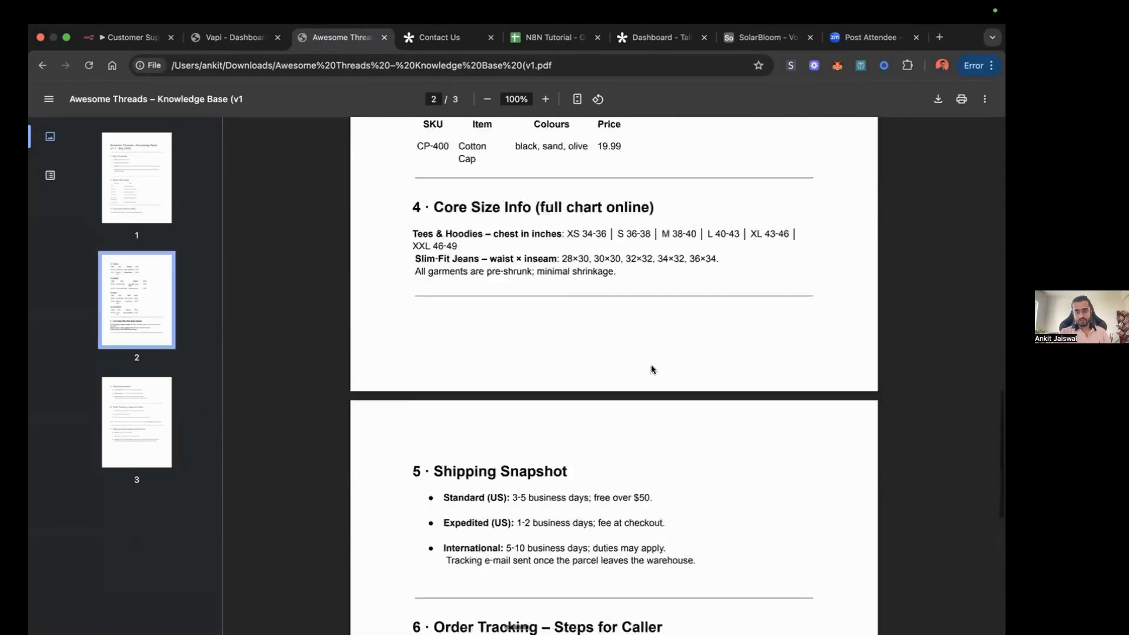
scroll(651, 369, "up", 15)
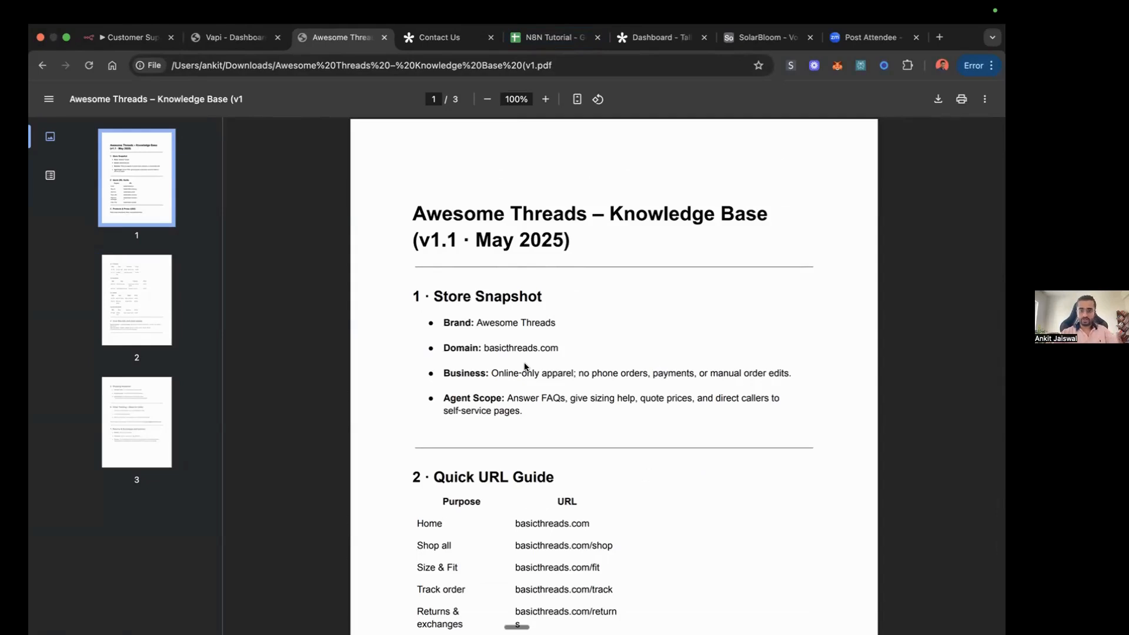
Step: Read the knowledge base sections on URLs, product prices, sizing, shipping, order tracking and returns
scroll(524, 363, "down", 5)
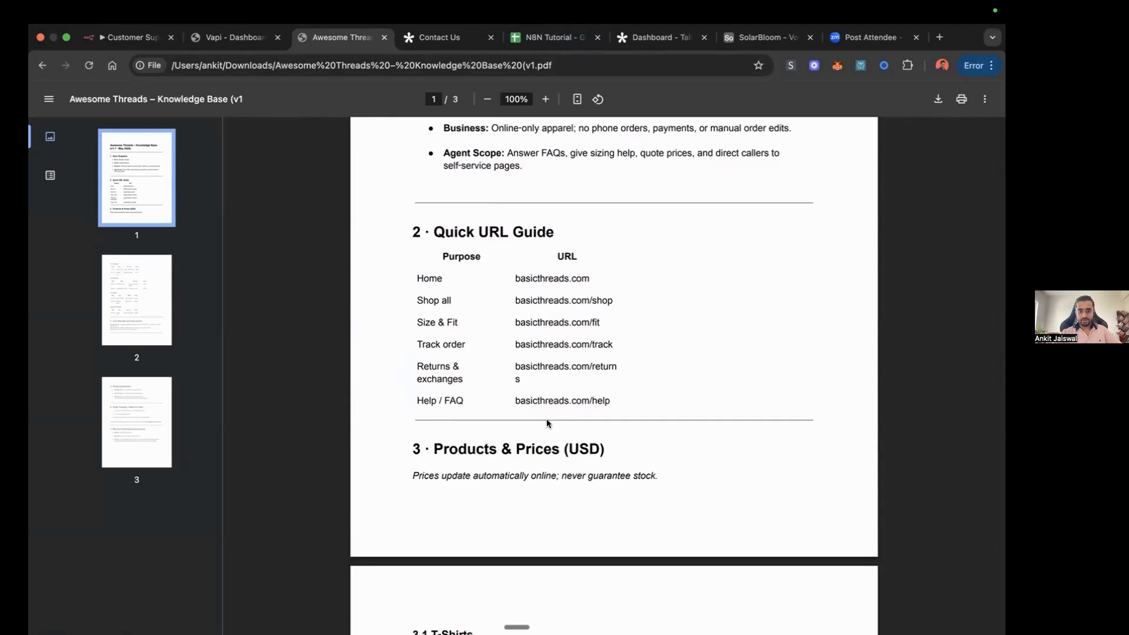
scroll(529, 422, "down", 4)
scroll(549, 428, "down", 2)
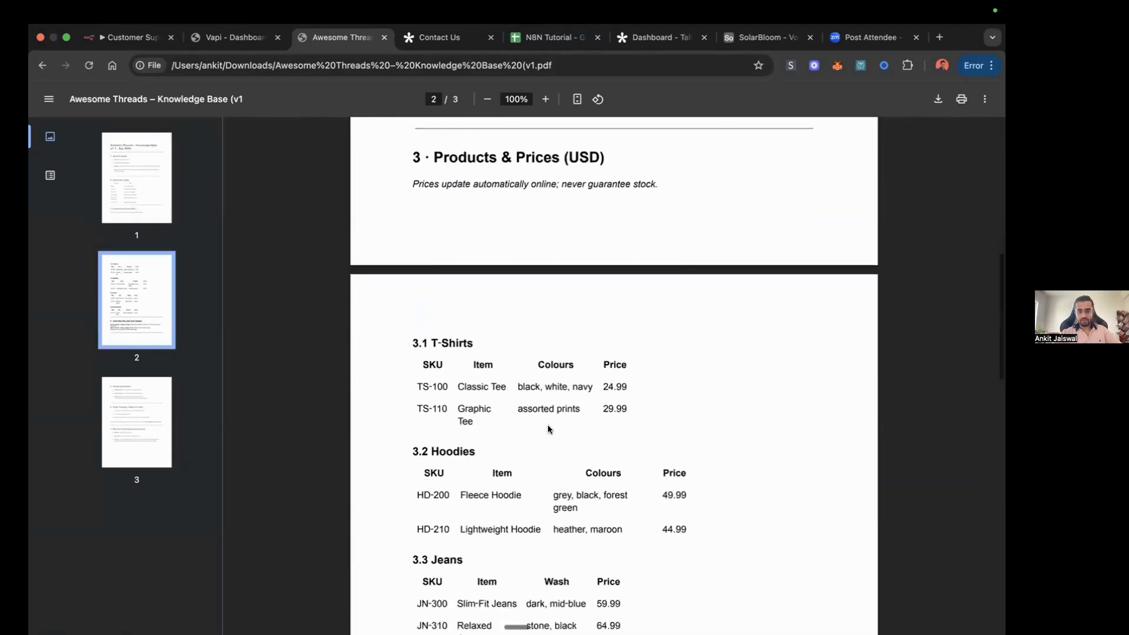
scroll(548, 428, "down", 2)
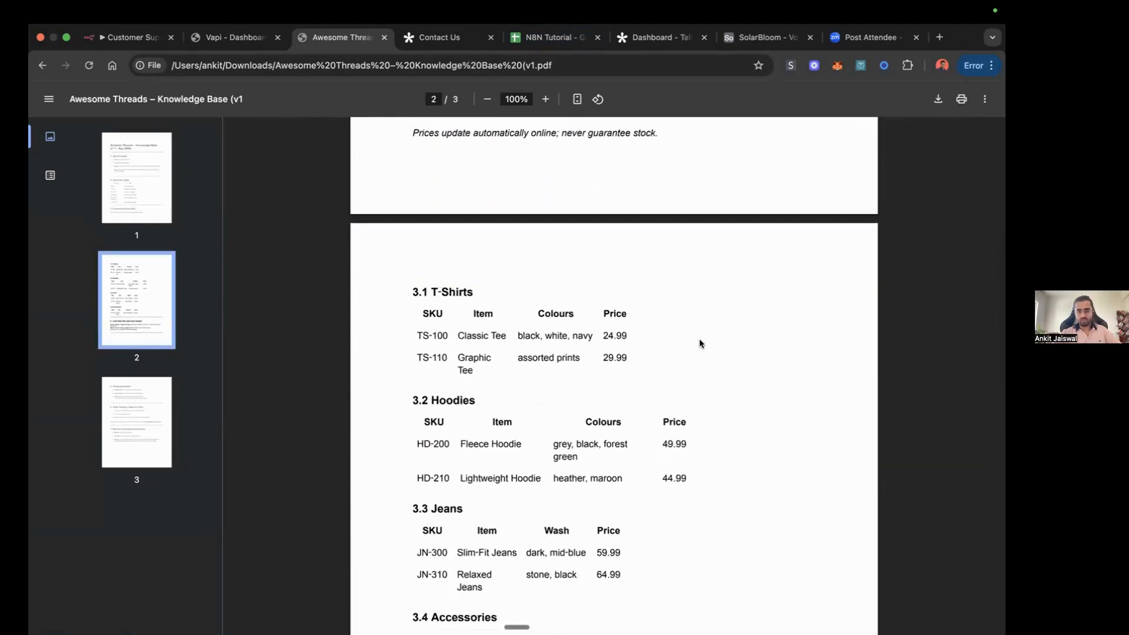
scroll(616, 505, "down", 15)
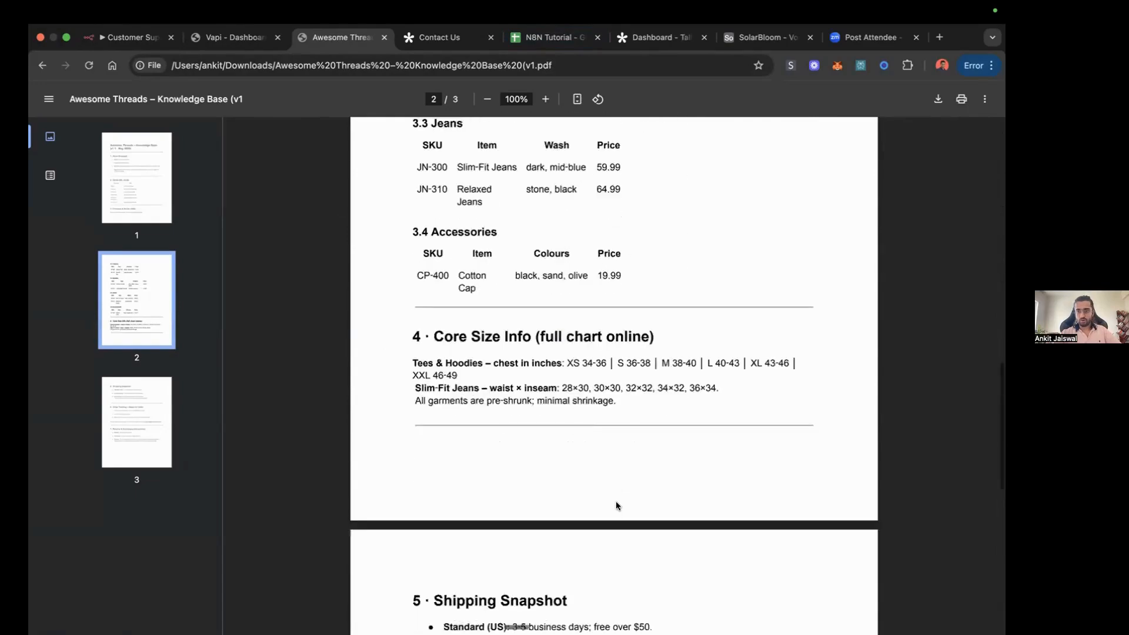
scroll(617, 504, "down", 11)
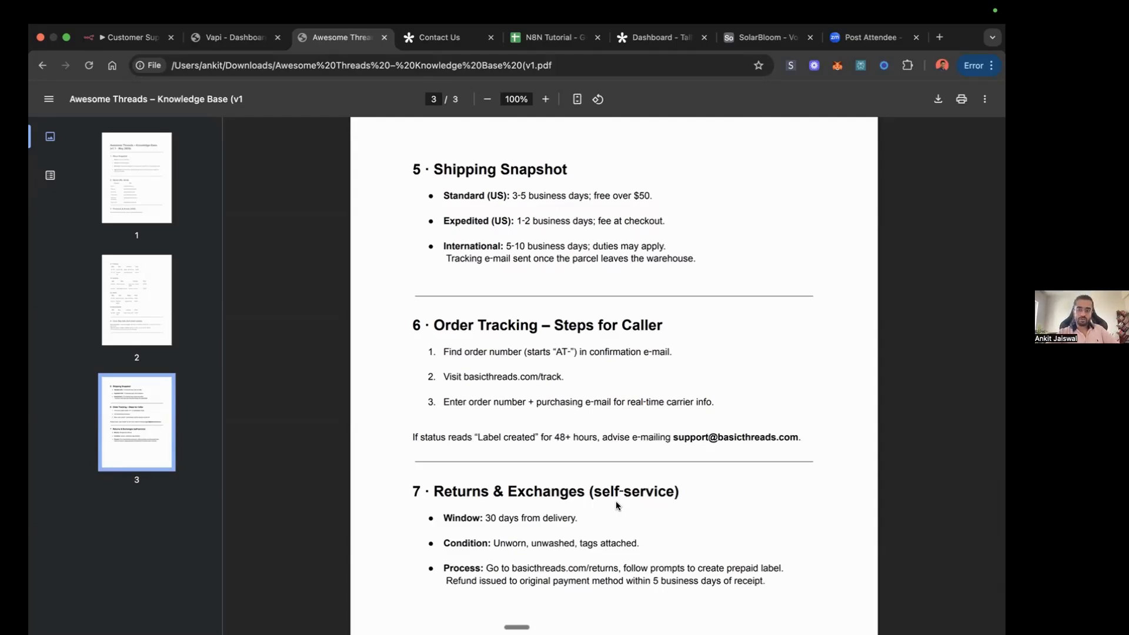
scroll(546, 391, "down", 3)
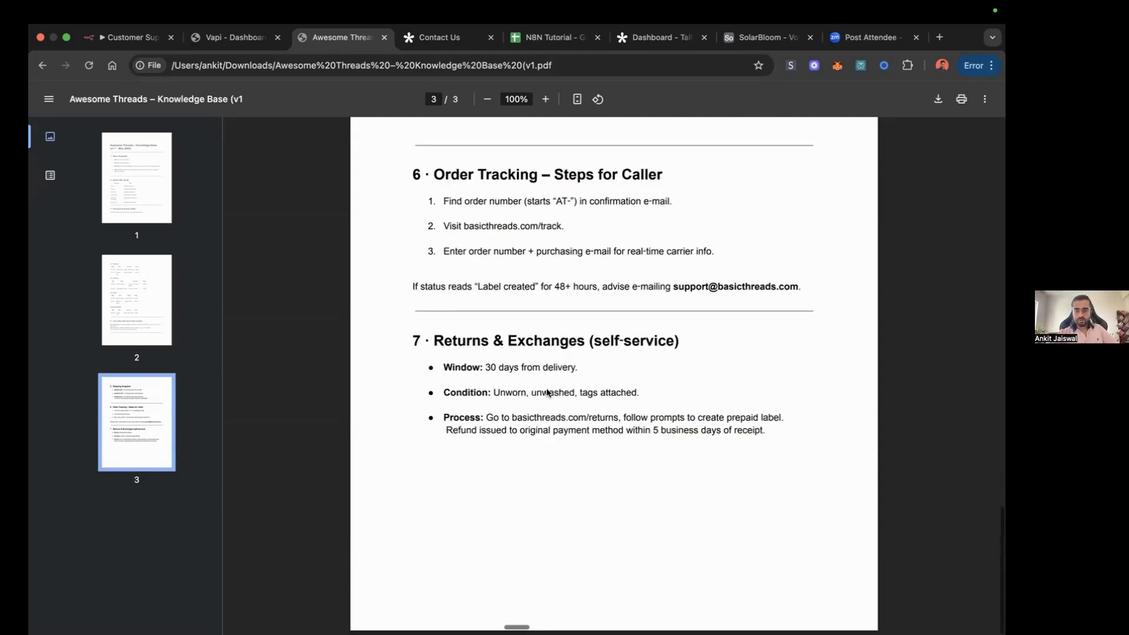
scroll(547, 392, "up", 20)
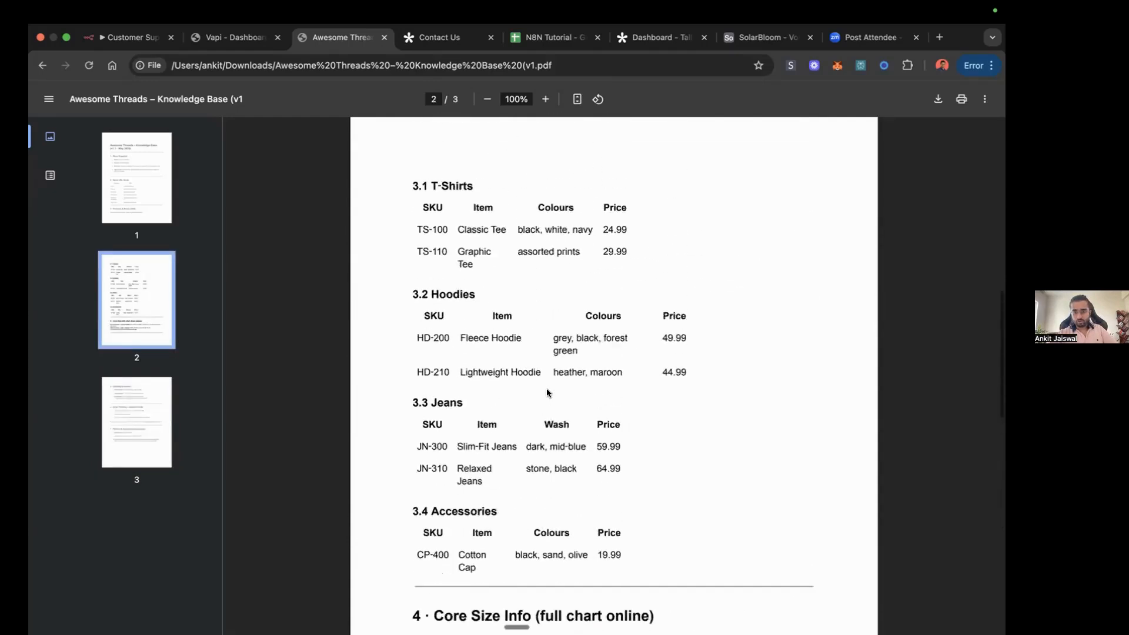
scroll(546, 392, "up", 5)
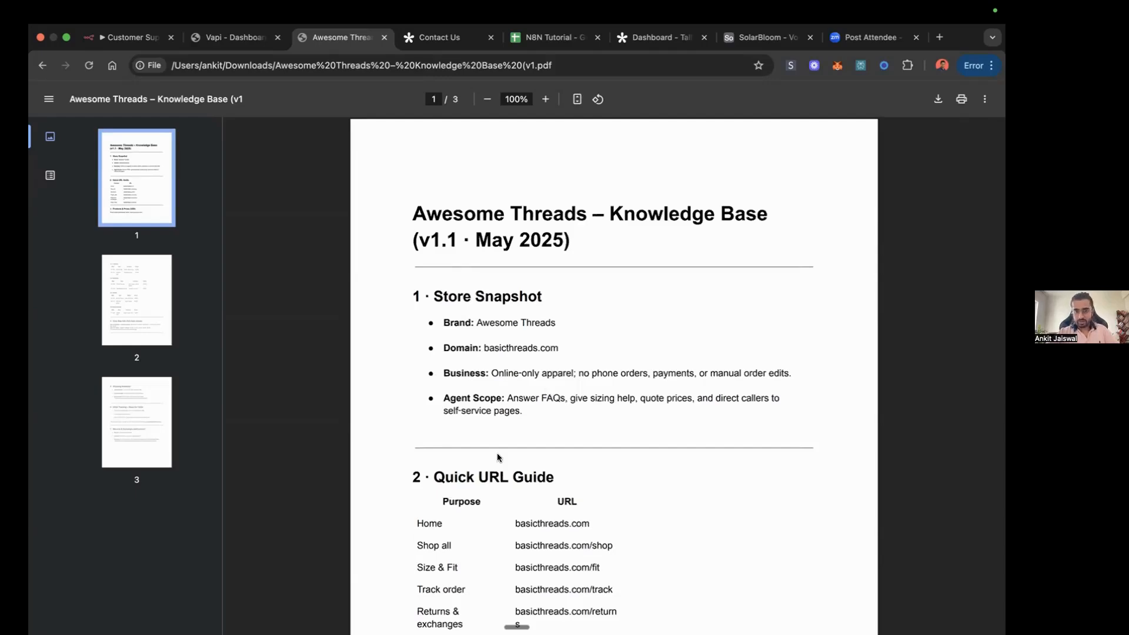
scroll(498, 456, "down", 5)
scroll(498, 457, "down", 15)
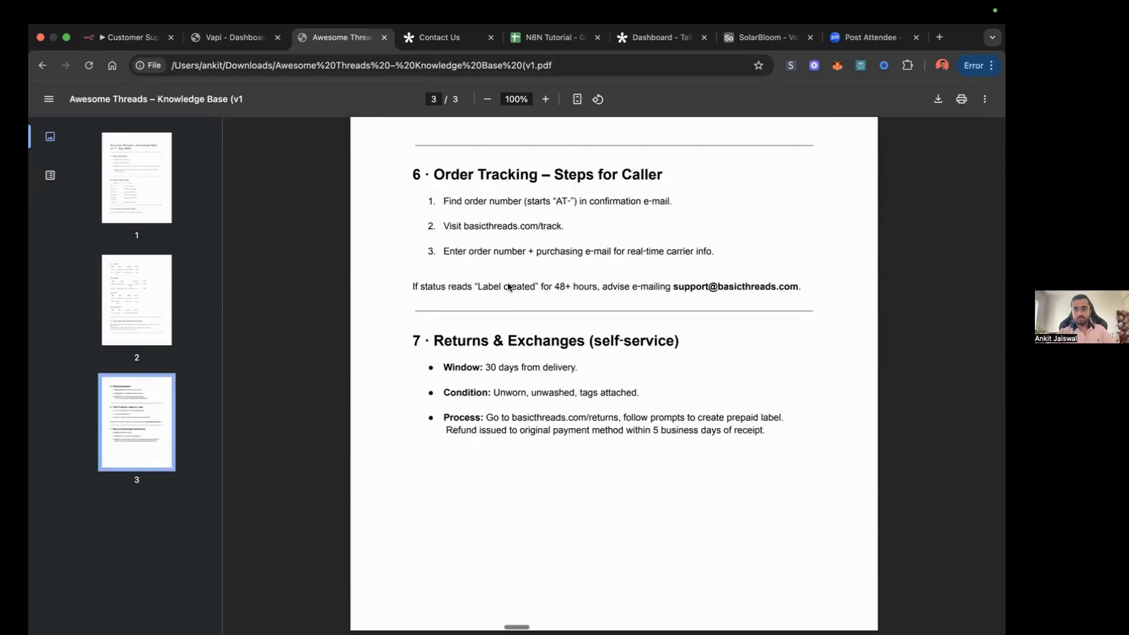
scroll(508, 285, "up", 20)
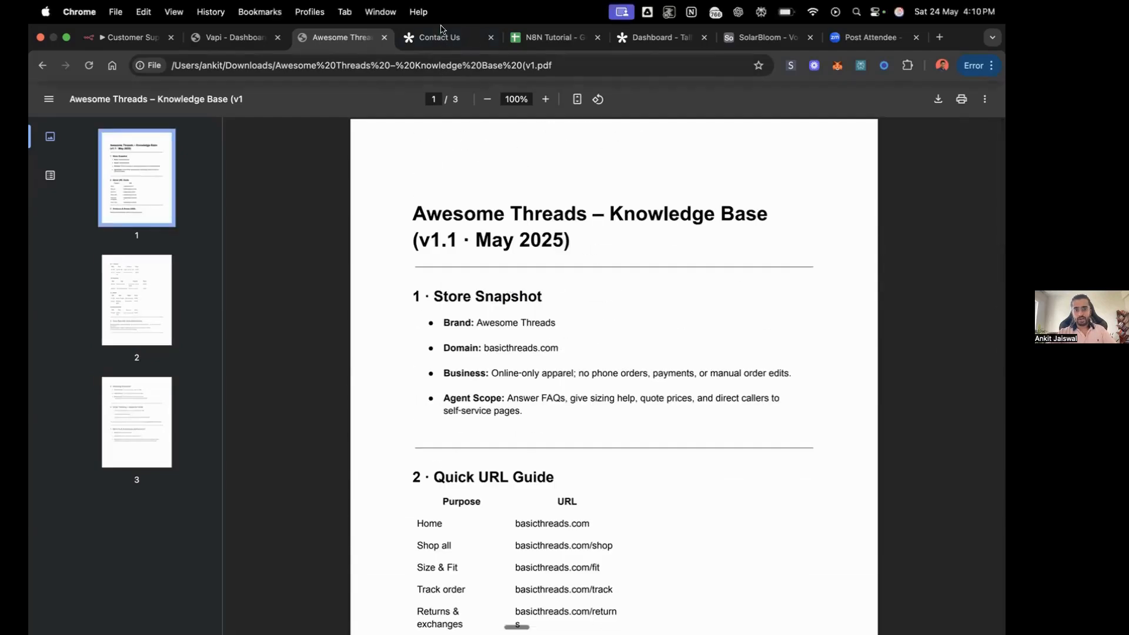
Step: View the Tally Contact Us form, and examine the contact fields and call transcript of the existing lead in the Leads sheet
left_click(442, 38)
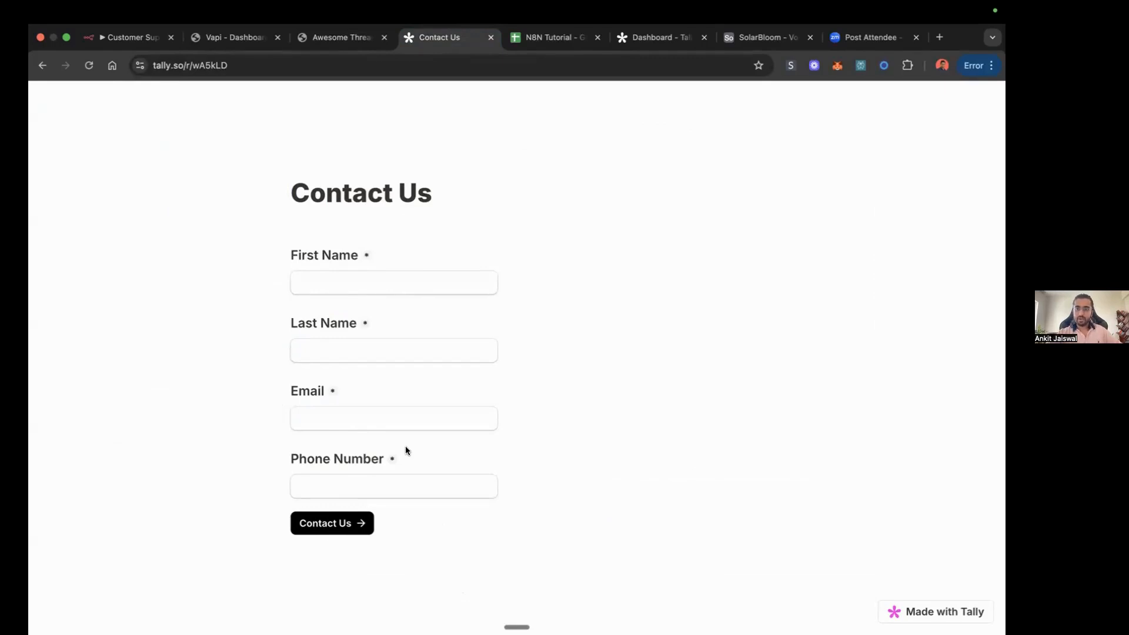
left_click(546, 34)
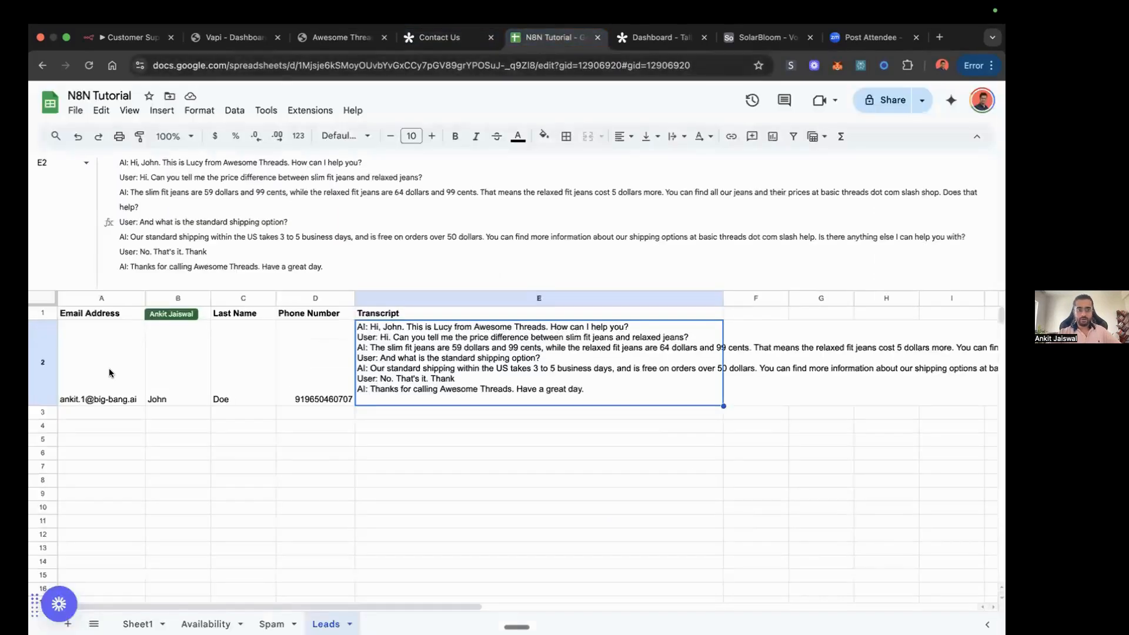
left_click(107, 370)
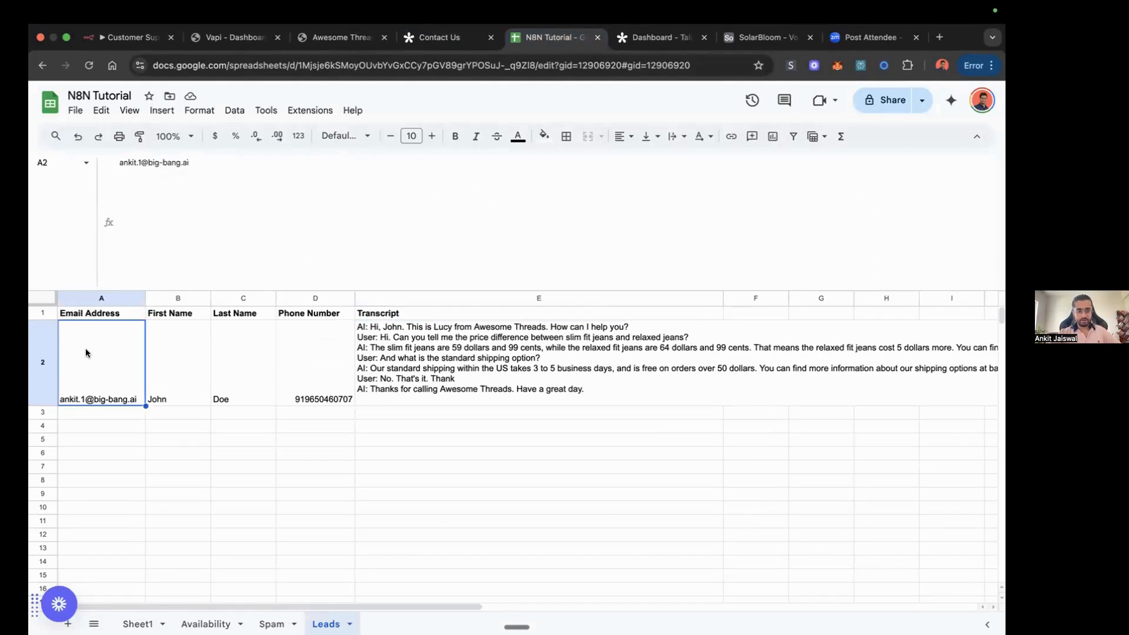
key("Right")
key("Right")
key("Right")
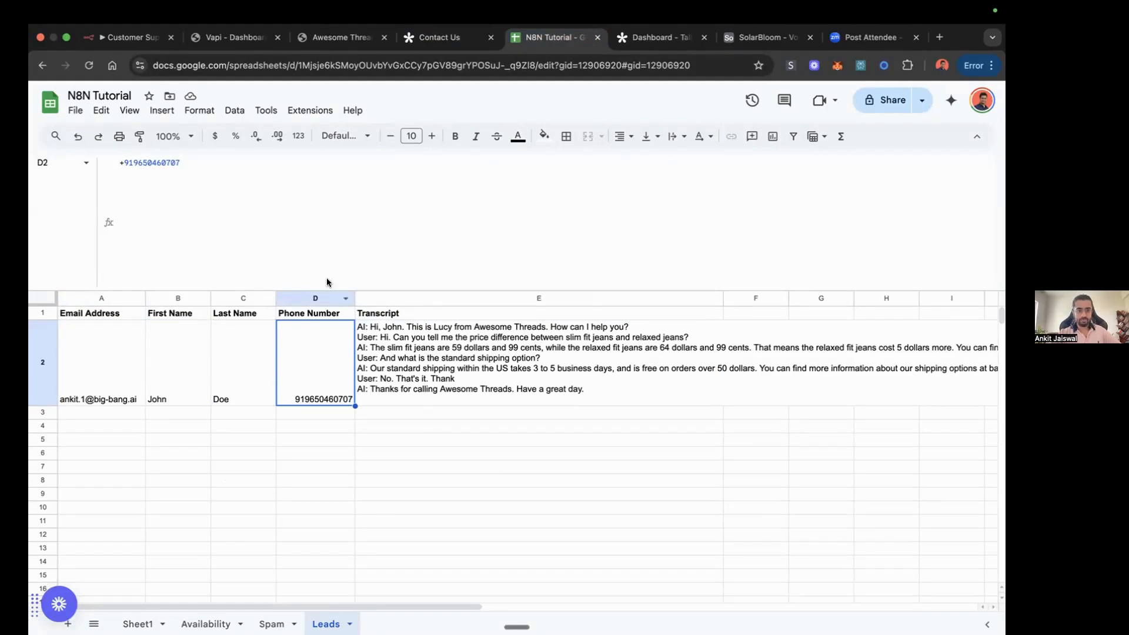
left_click(438, 364)
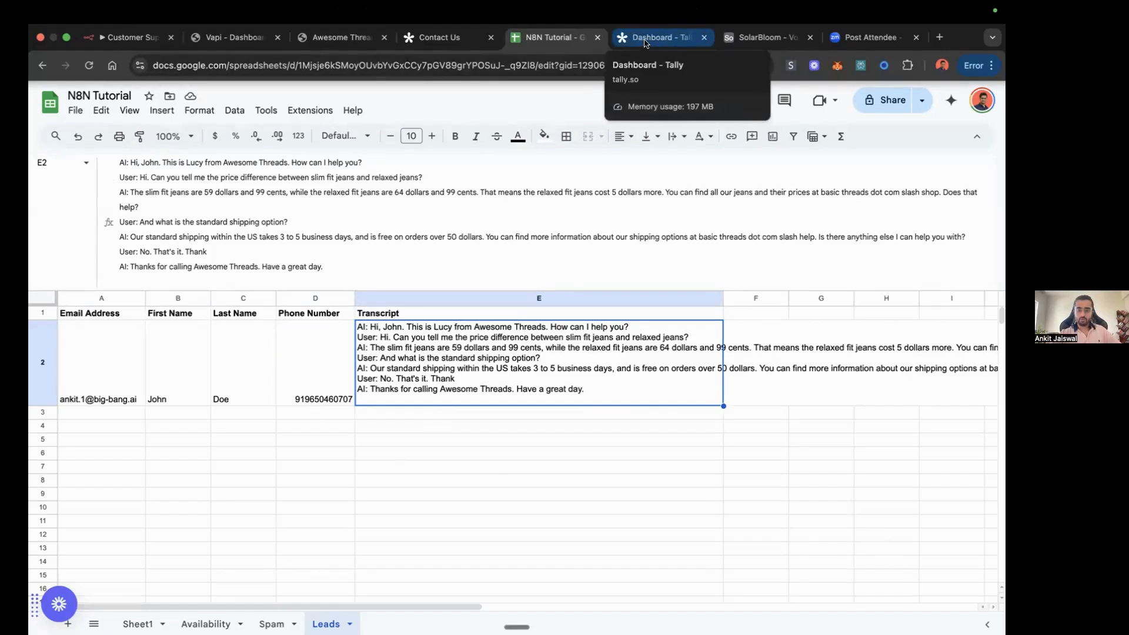
left_click(419, 34)
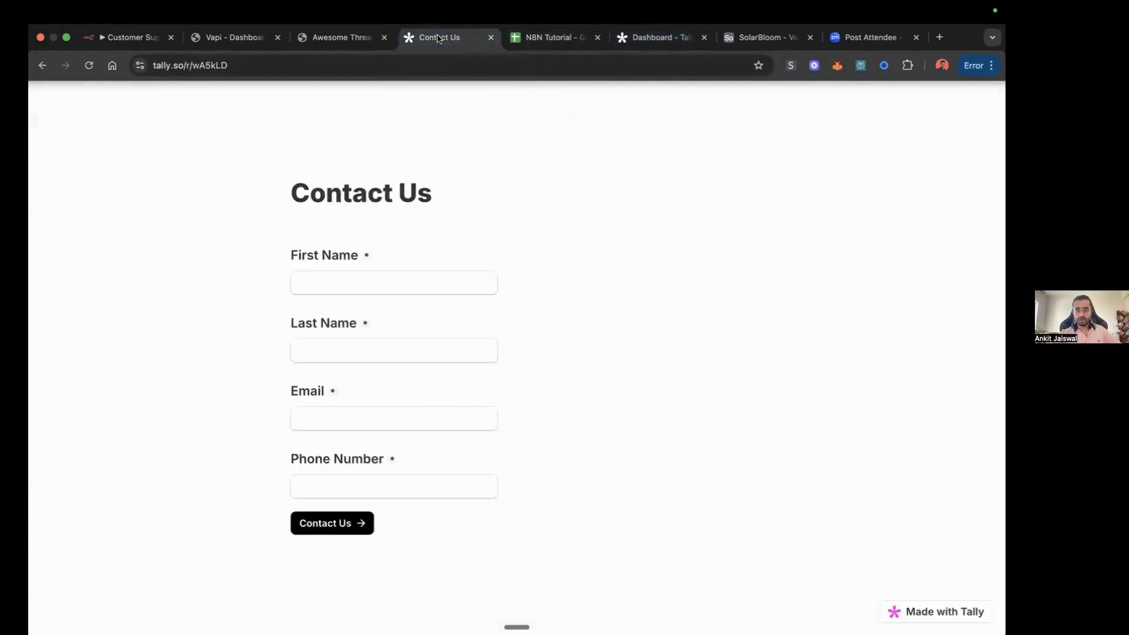
left_click(524, 39)
Step: Fill in the Tally Contact Us form with the lead's first name, last name, e-mail address and phone number
left_click(440, 38)
left_click(340, 277)
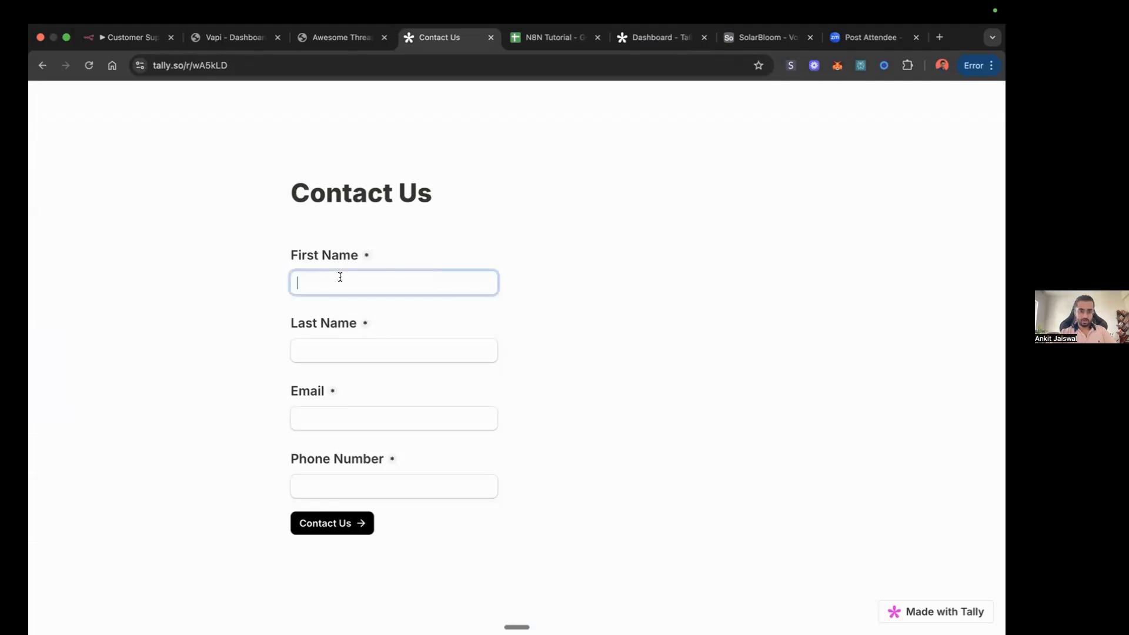
key("Tab")
key("Tab")
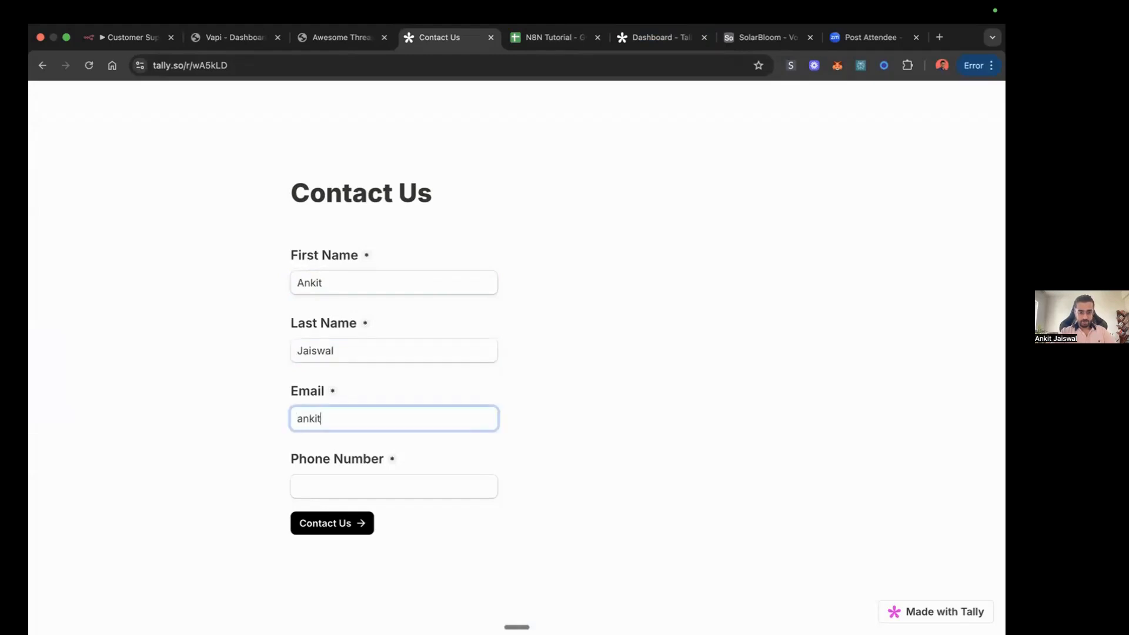
key("Tab")
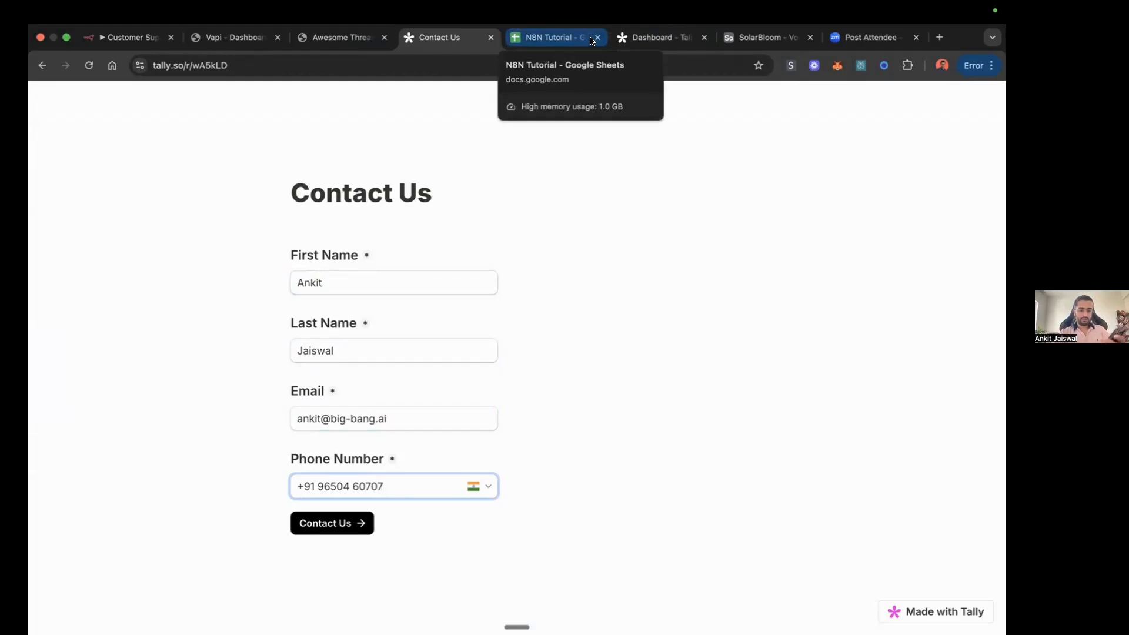
Step: Submit the Contact Us form and check the Leads sheet for the new lead's row
left_click(336, 524)
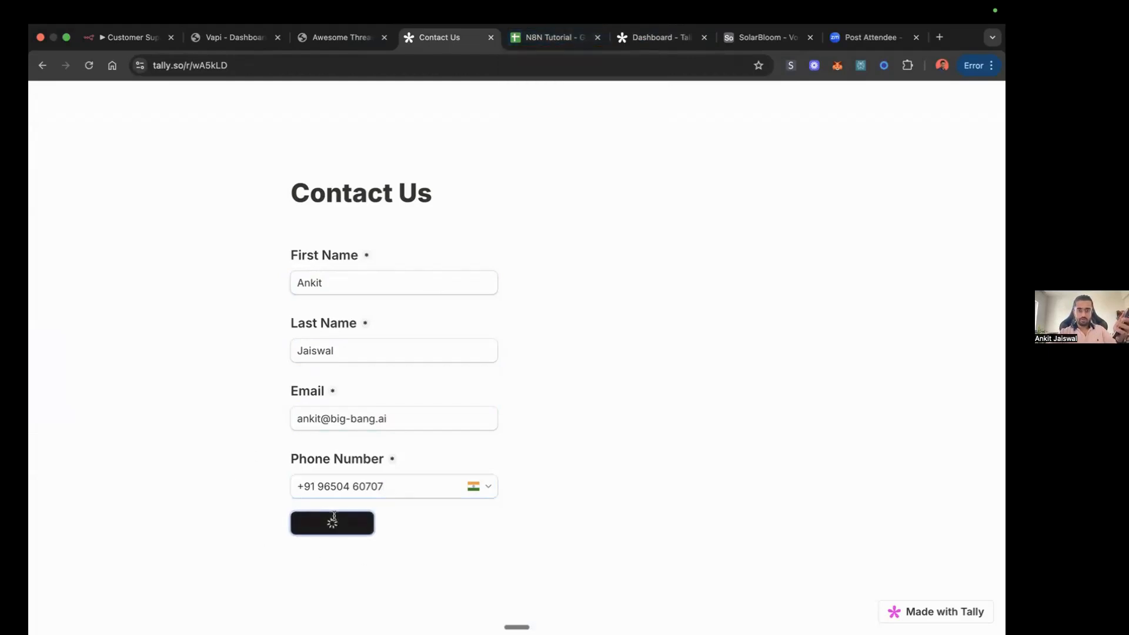
left_click(553, 39)
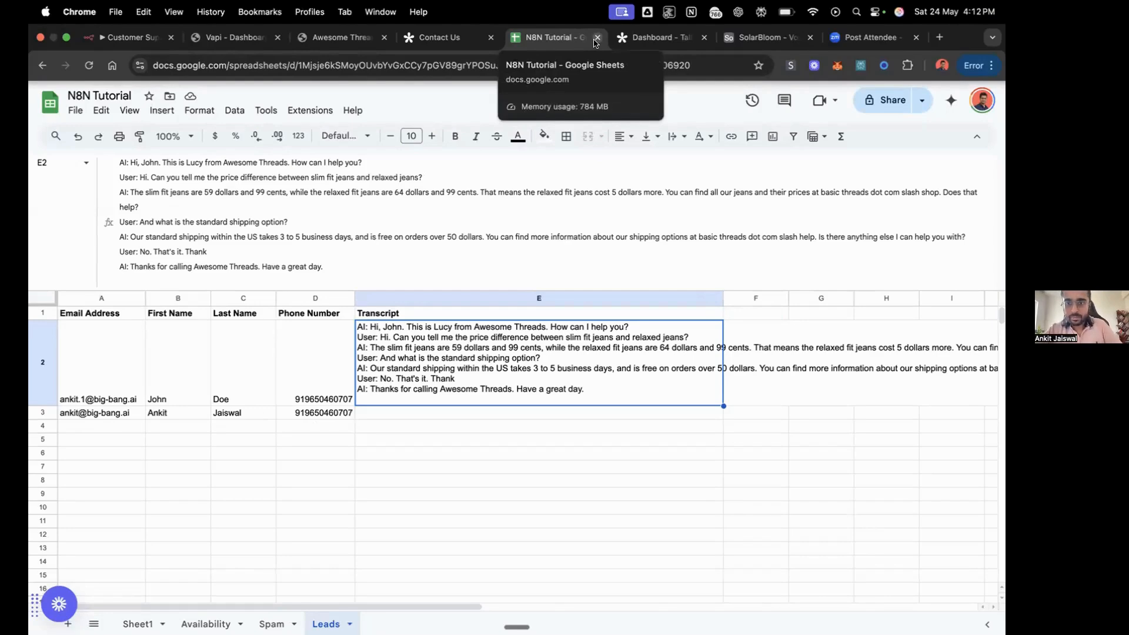
Step: Consult the knowledge base PDF for jeans prices, size information and shipping options during the test call
left_click(345, 38)
scroll(563, 336, "down", 15)
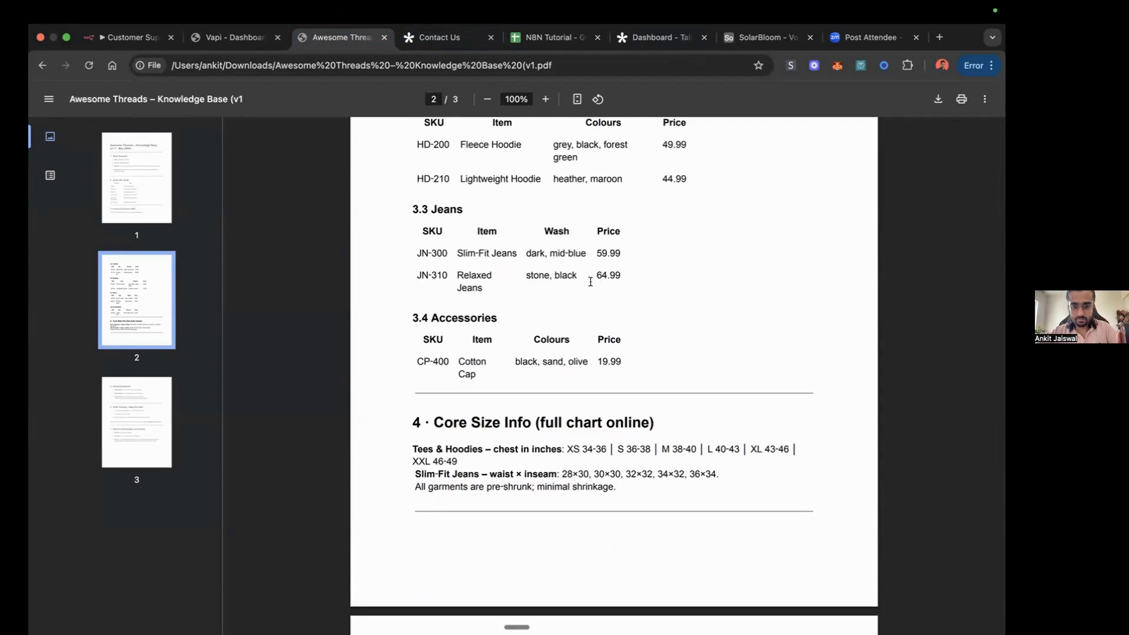
scroll(624, 284, "down", 13)
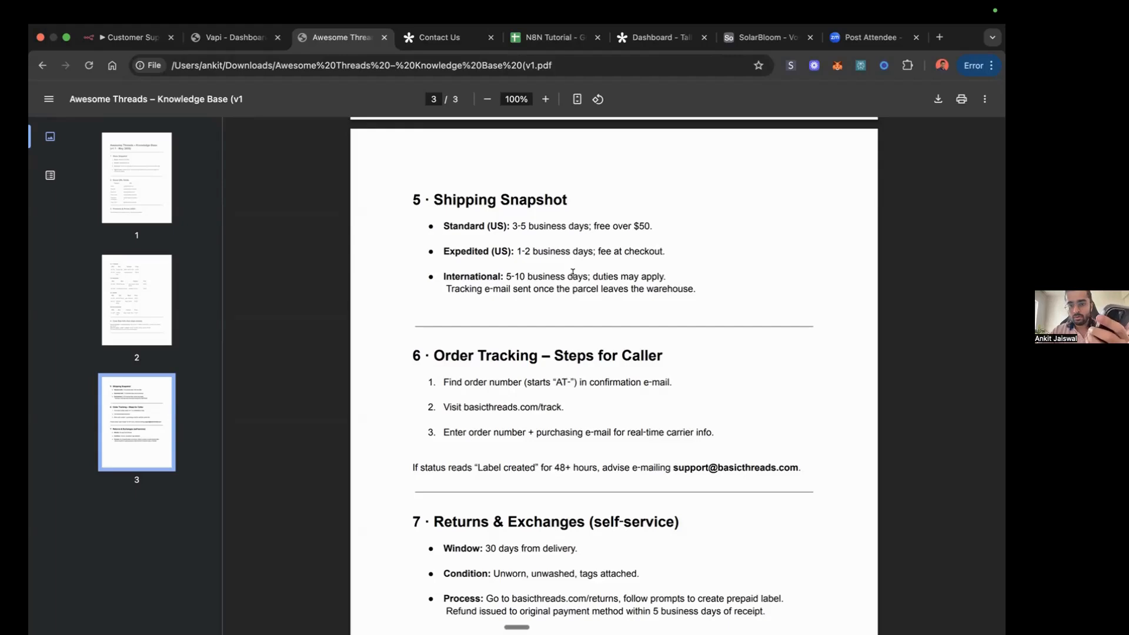
scroll(546, 297, "up", 10)
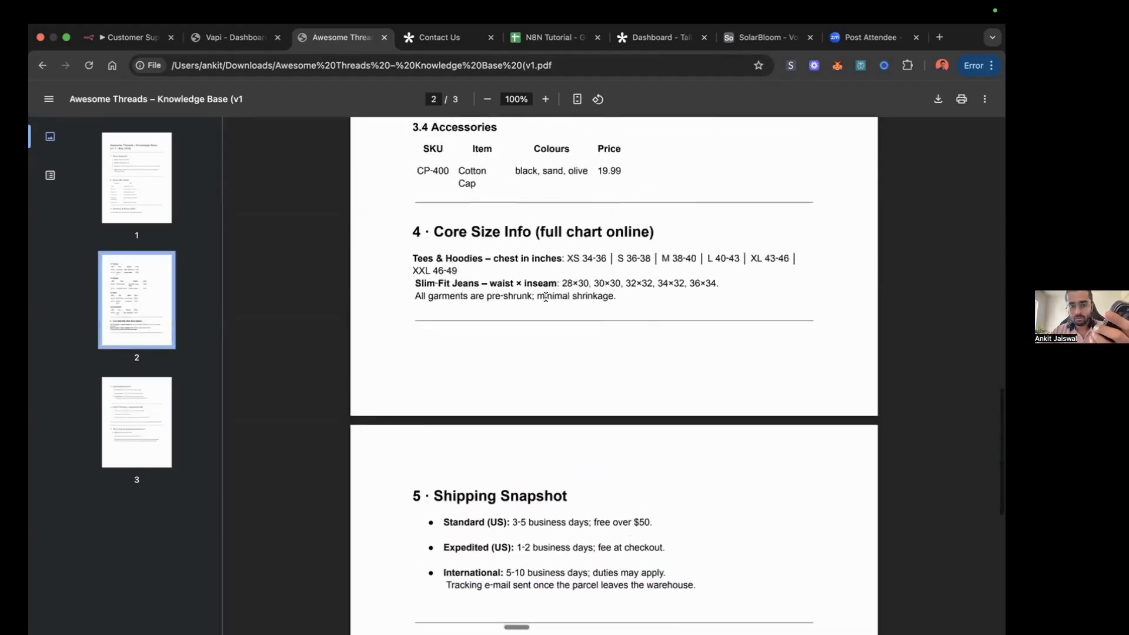
Step: Review the product price tables, store snapshot and quick URL guide in the knowledge base PDF
scroll(546, 297, "up", 3)
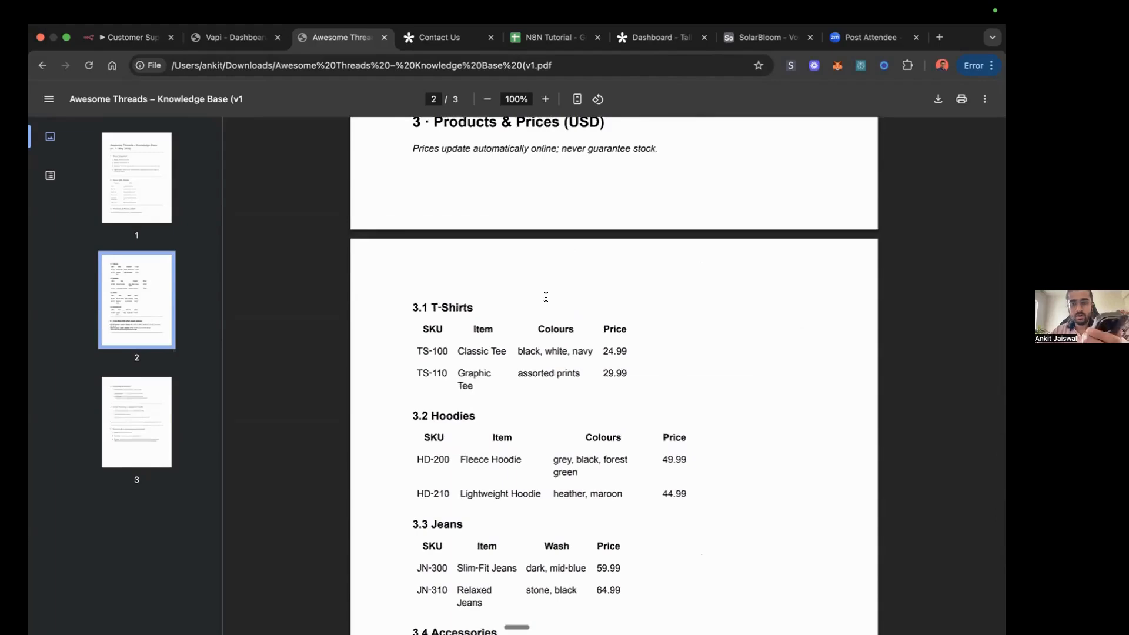
scroll(545, 297, "up", 10)
scroll(546, 297, "down", 3)
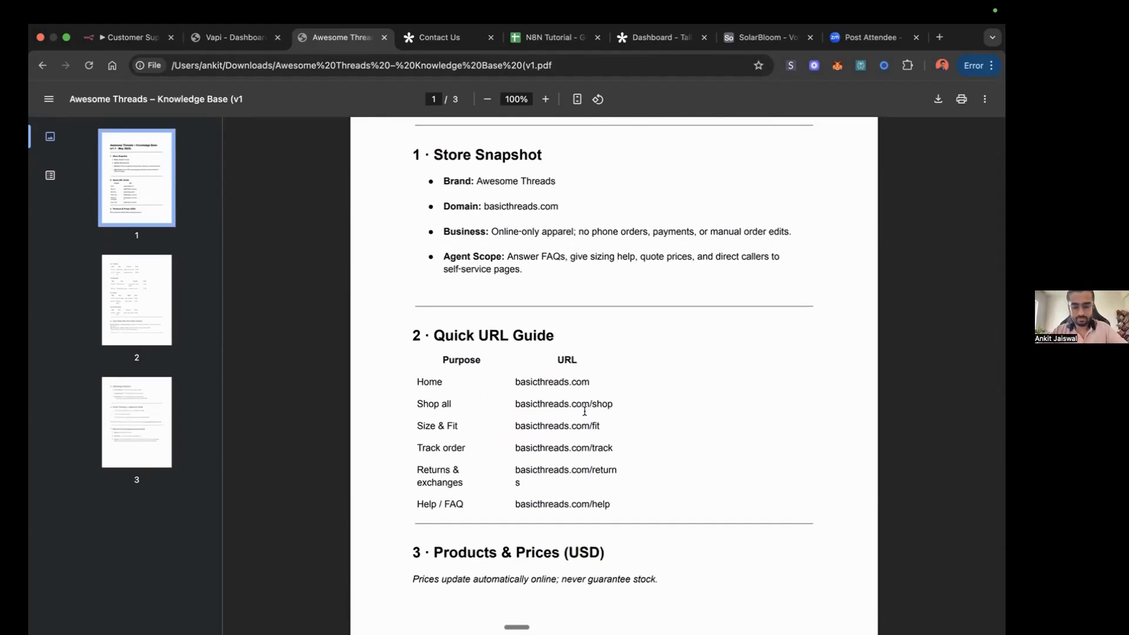
scroll(578, 351, "down", 4)
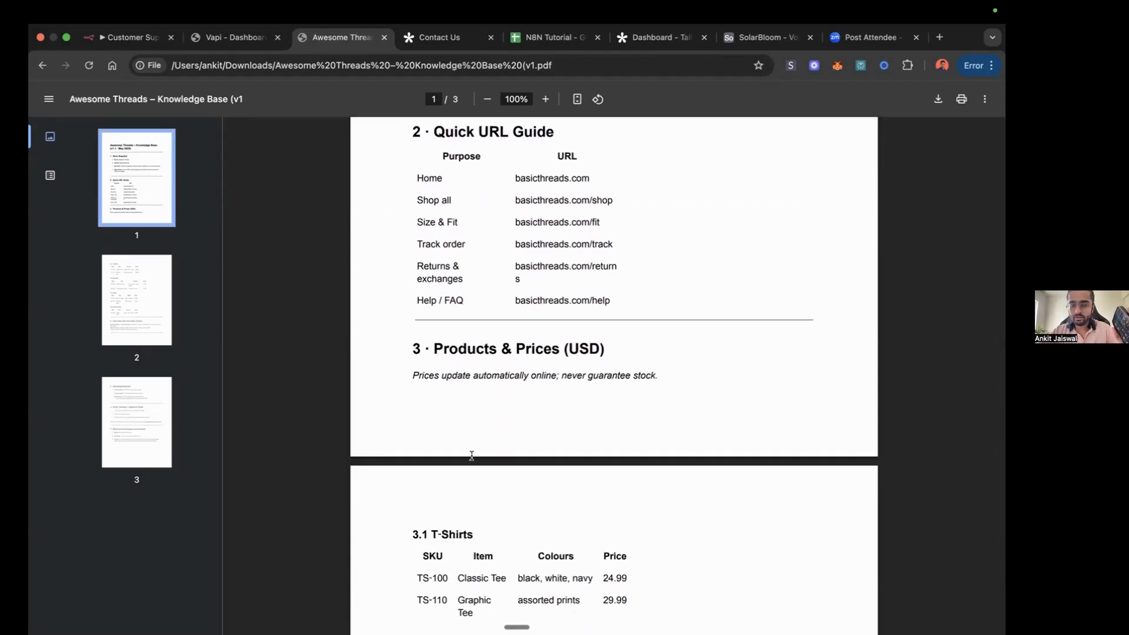
Step: Compare the jeans prices quoted in the new lead's transcript in the Leads sheet with the knowledge base PDF
left_click(546, 39)
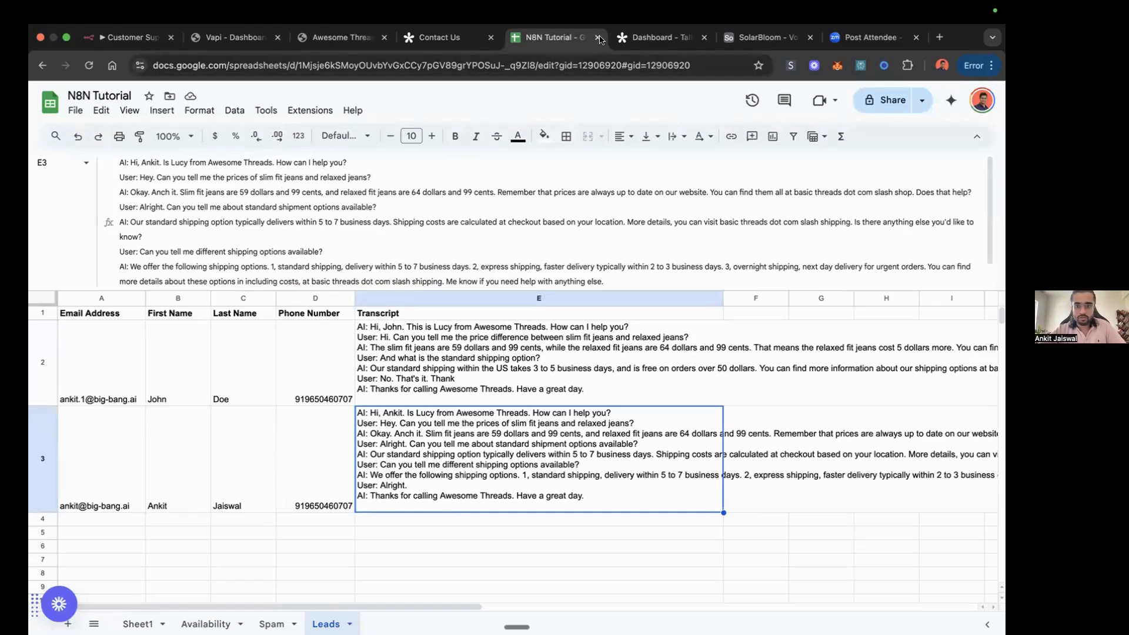
left_click(374, 36)
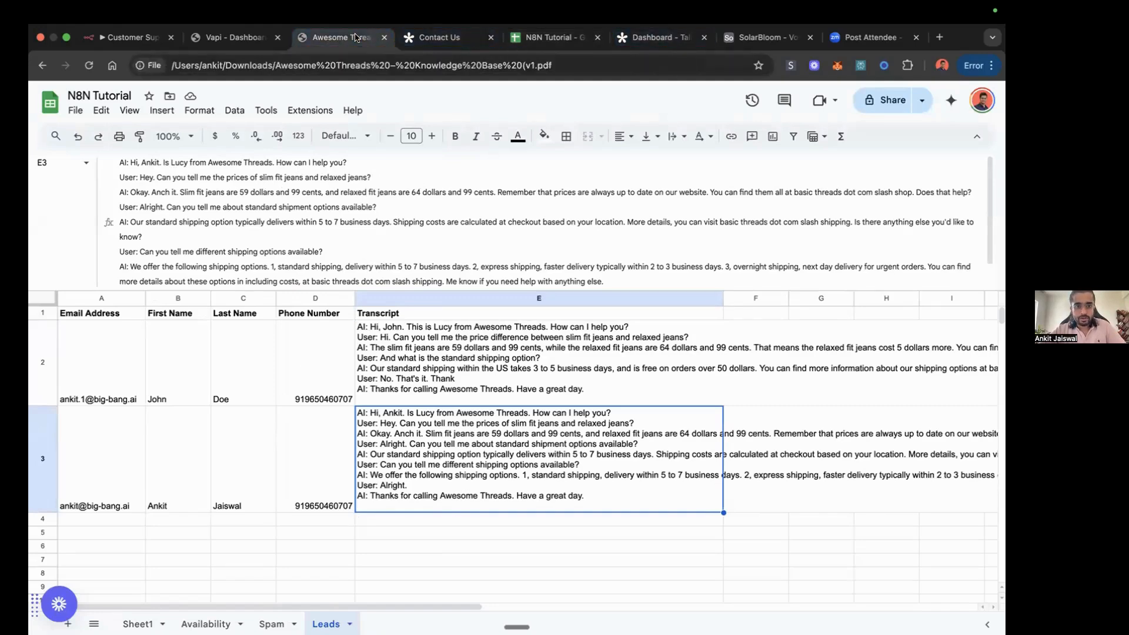
scroll(509, 274, "down", 8)
scroll(509, 274, "down", 2)
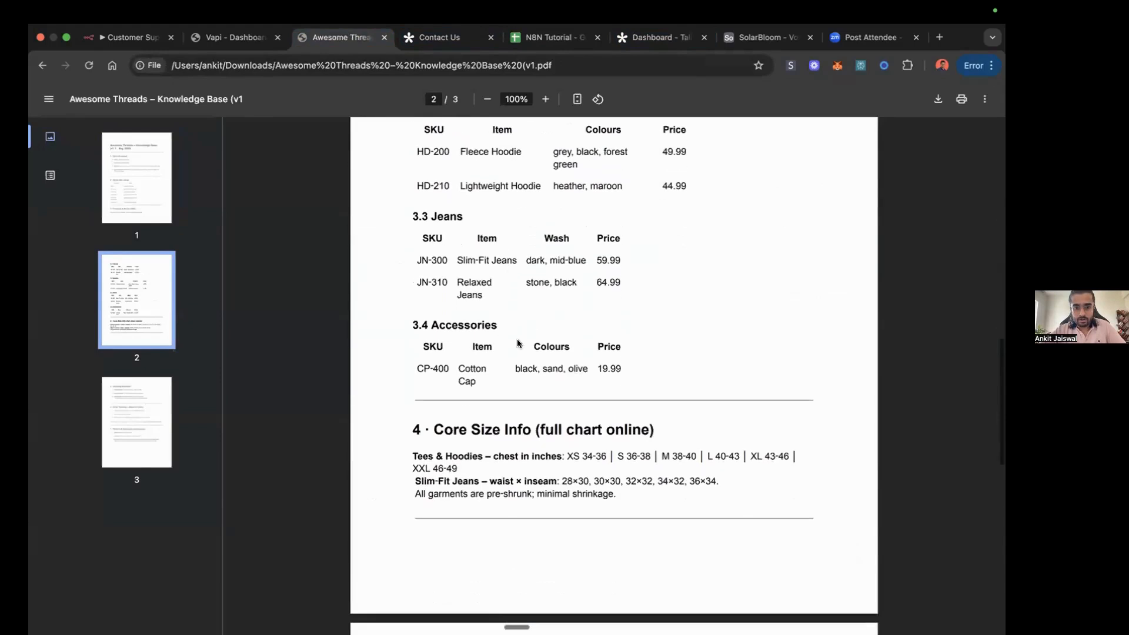
scroll(510, 297, "down", 1)
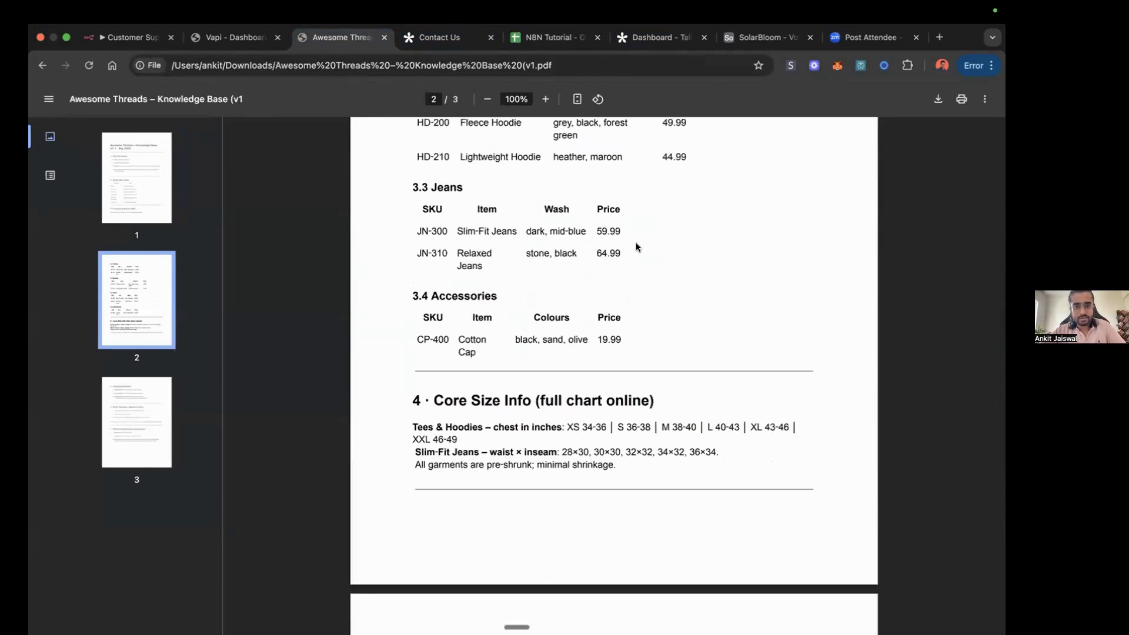
Step: Read the shipping answers in the new lead's transcript and check them against the Shipping Snapshot section of the knowledge base PDF
left_click(550, 36)
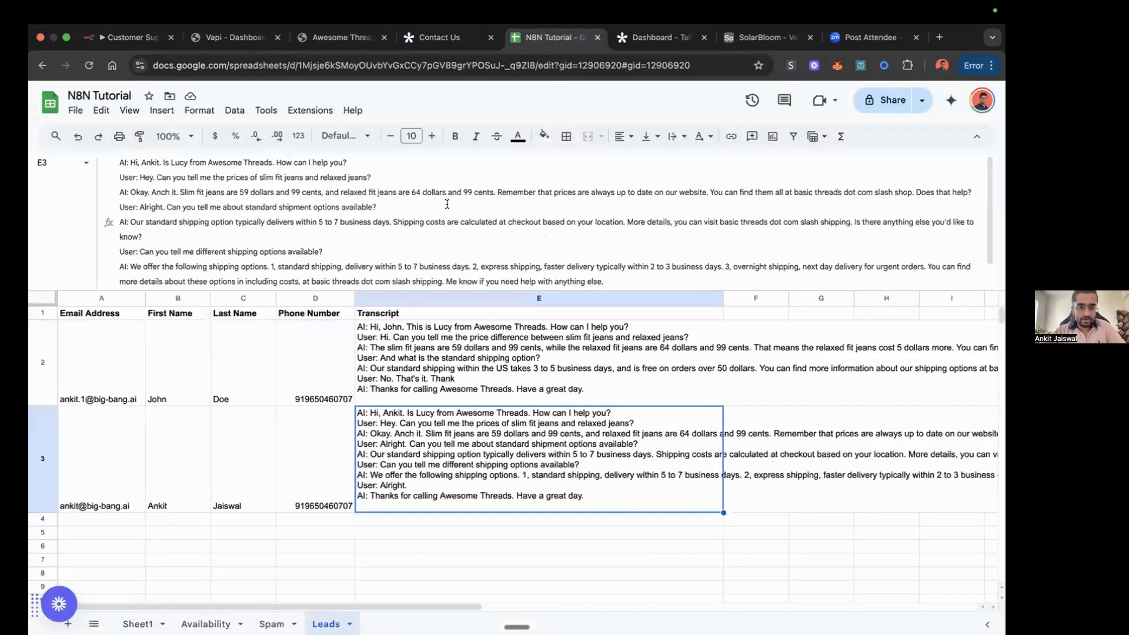
scroll(390, 231, "down", 1)
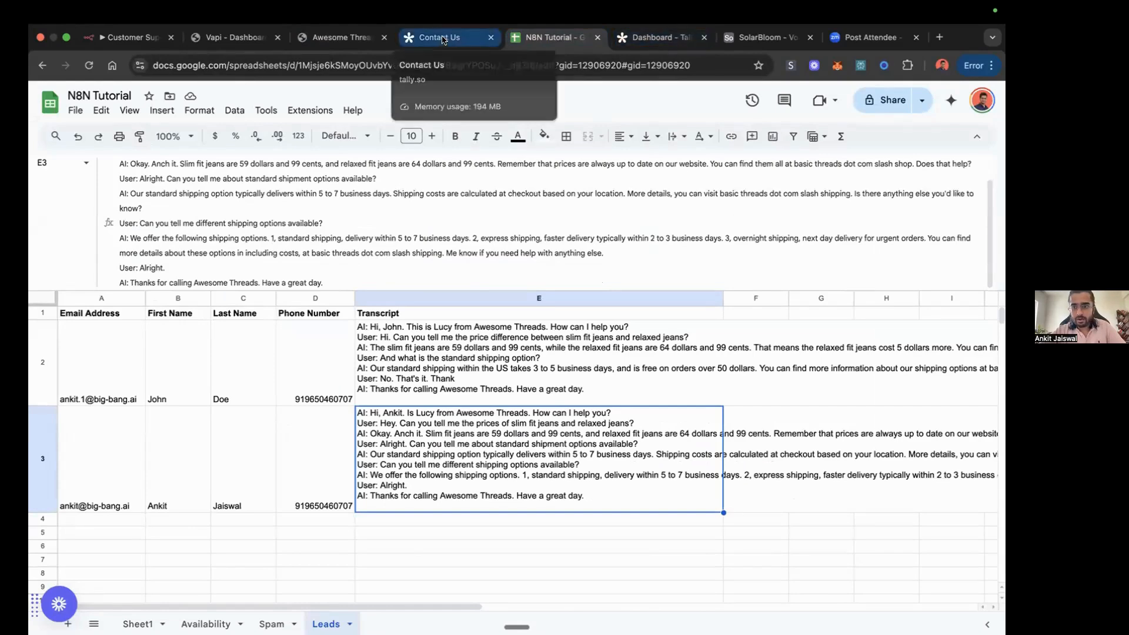
left_click(341, 37)
scroll(524, 417, "down", 7)
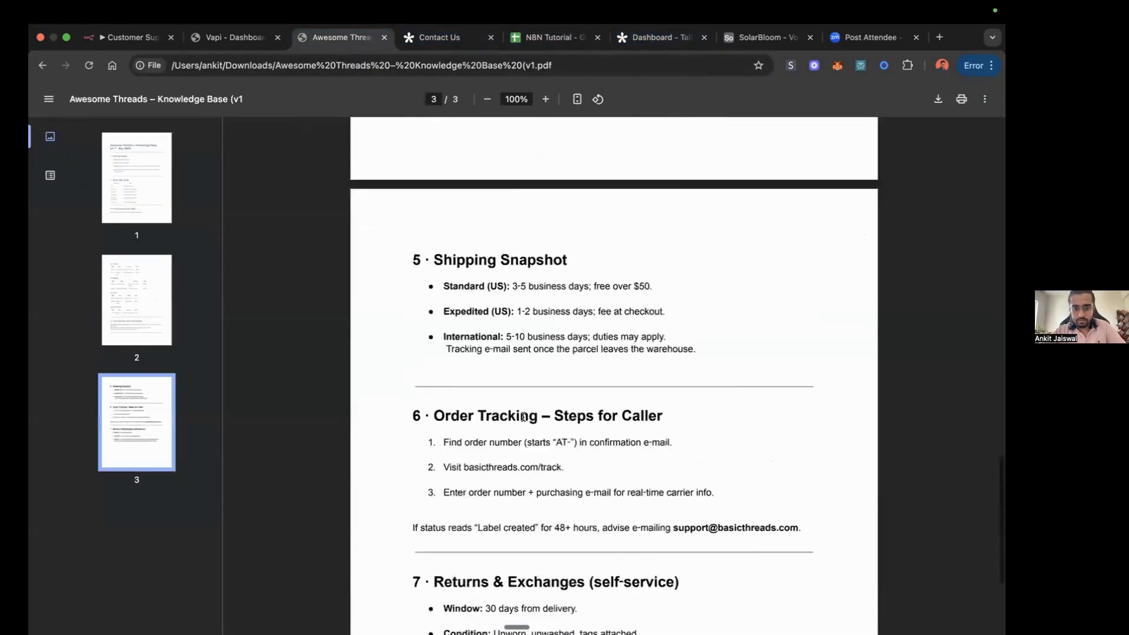
scroll(523, 417, "down", 4)
scroll(524, 418, "up", 8)
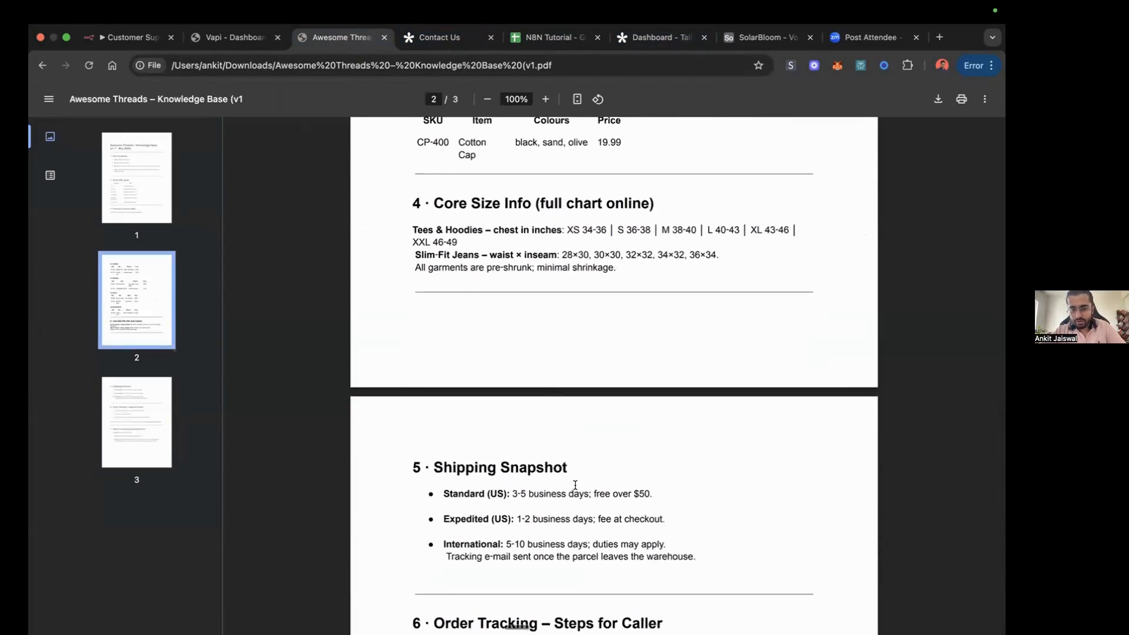
Step: Switch to Vapi and examine the Lucy (test) assistant's system prompt, attached knowledge base file and model settings
left_click(245, 45)
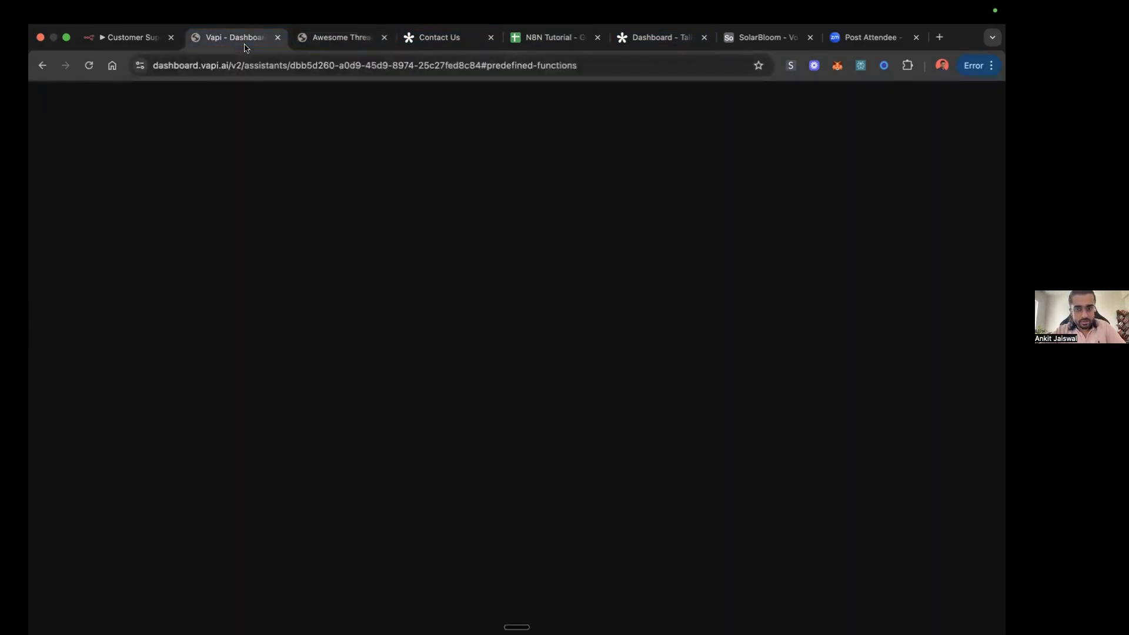
scroll(529, 412, "down", 6)
scroll(560, 294, "up", 10)
scroll(560, 295, "down", 10)
scroll(560, 294, "up", 2)
scroll(560, 294, "up", 10)
scroll(553, 305, "down", 12)
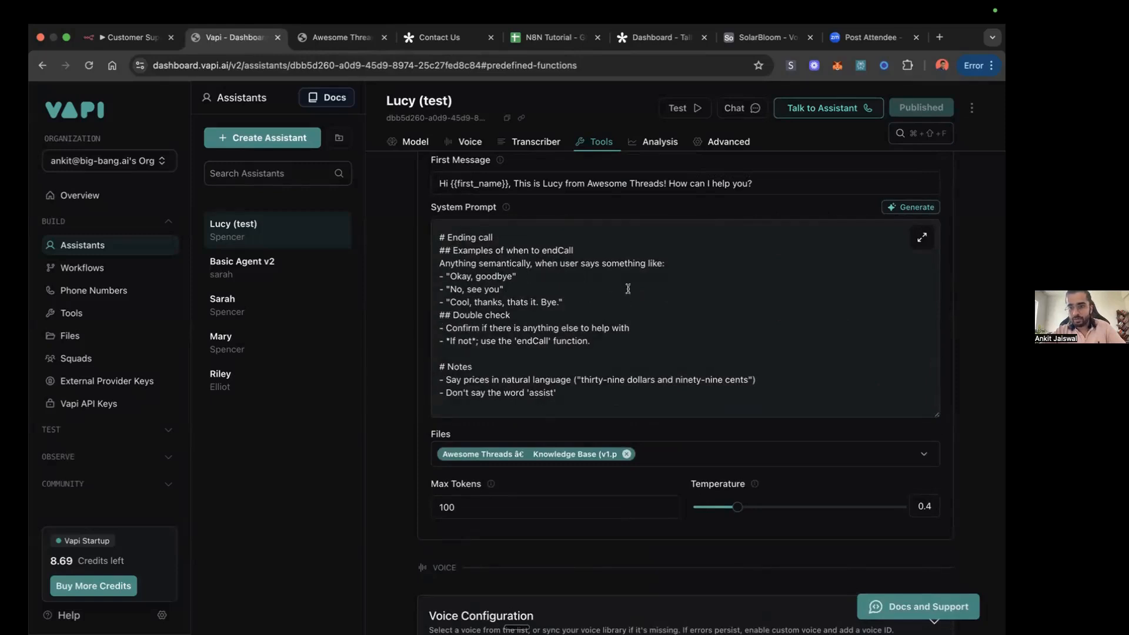
scroll(436, 392, "down", 3)
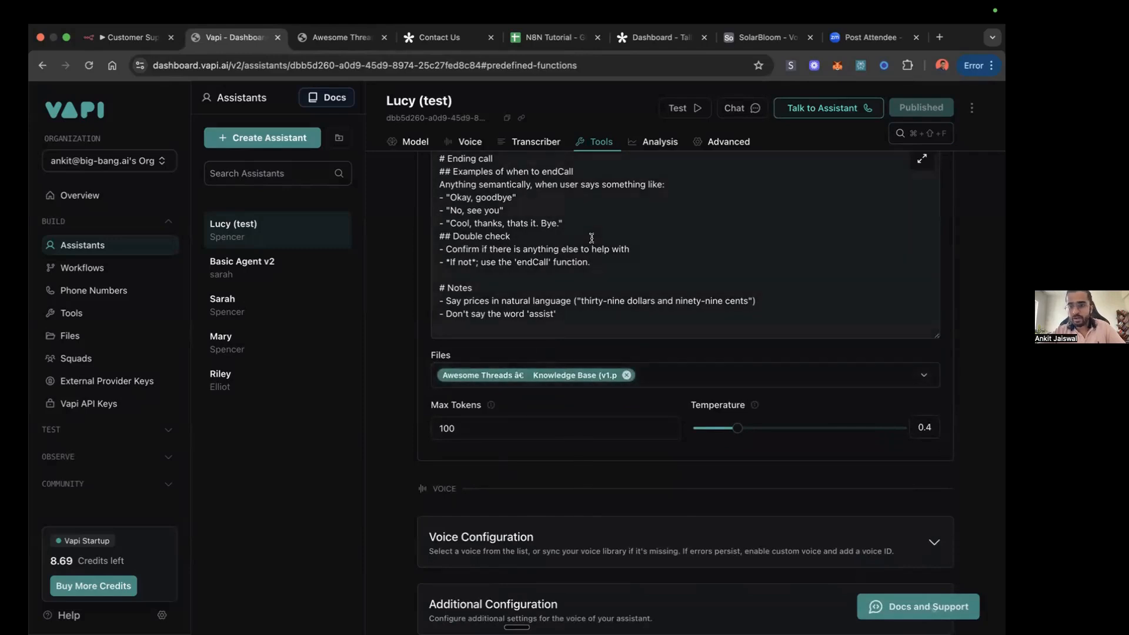
scroll(592, 238, "up", 10)
scroll(592, 238, "up", 1)
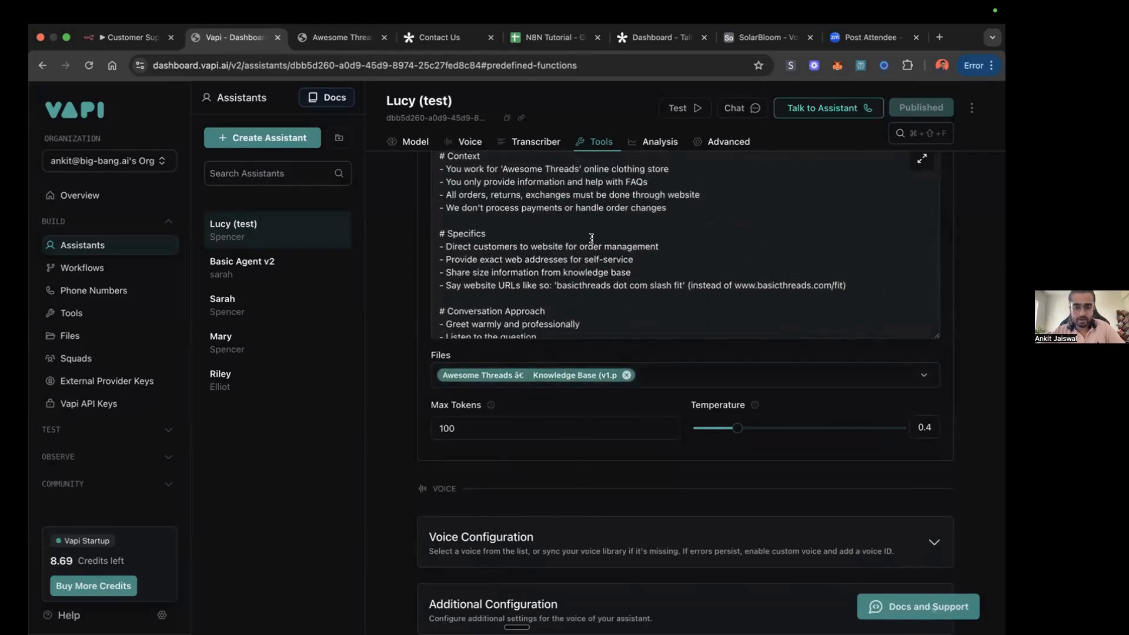
scroll(592, 238, "down", 15)
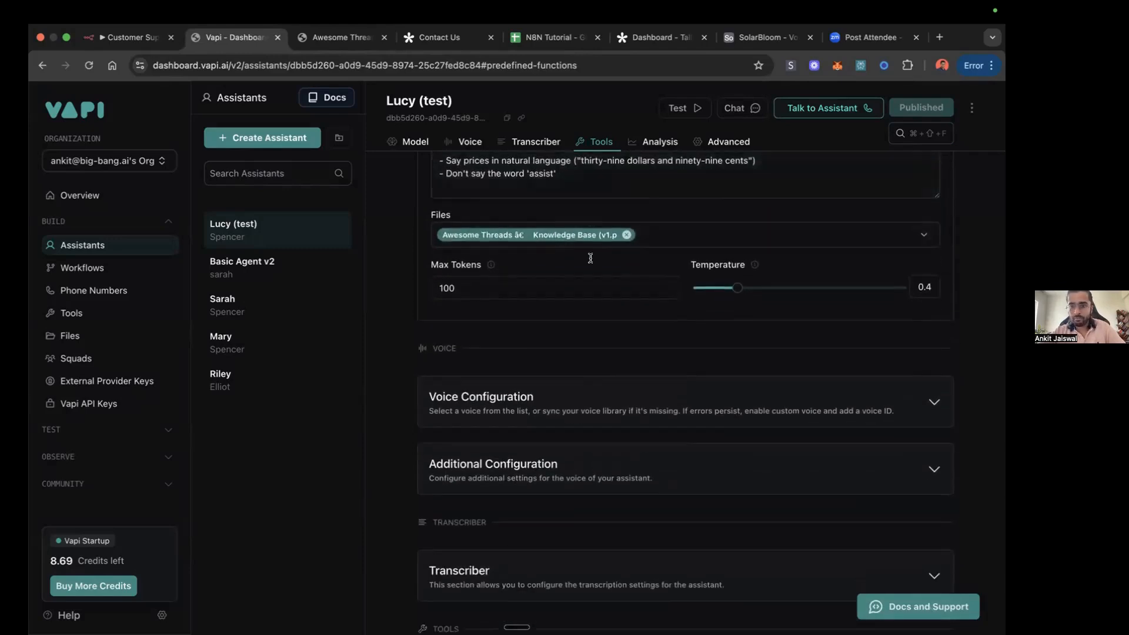
scroll(556, 282, "up", 5)
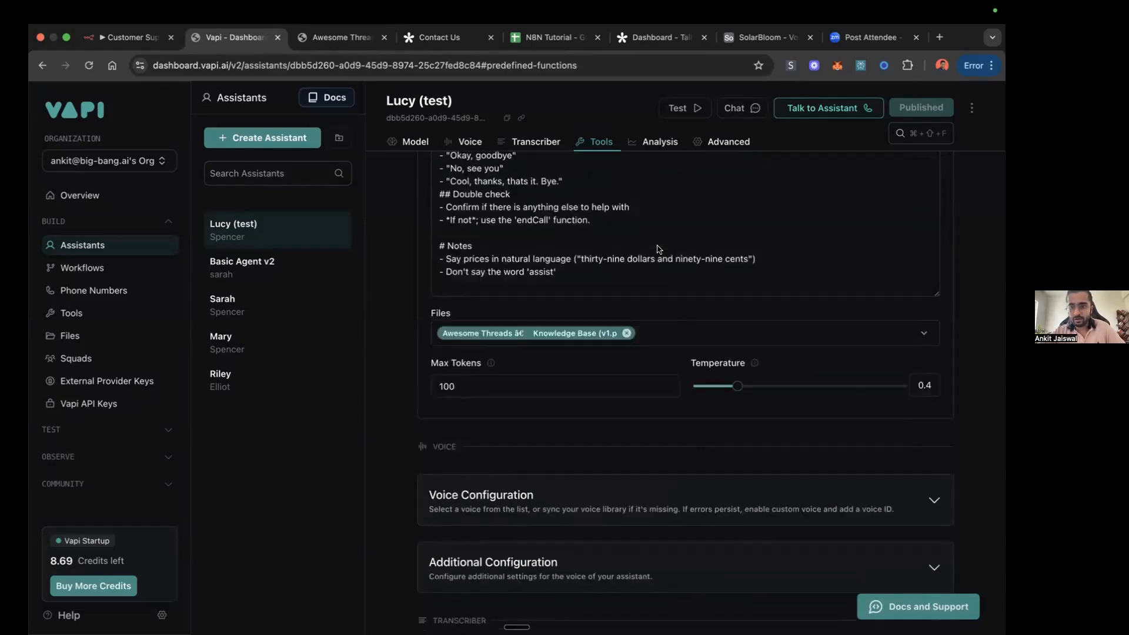
scroll(564, 360, "up", 6)
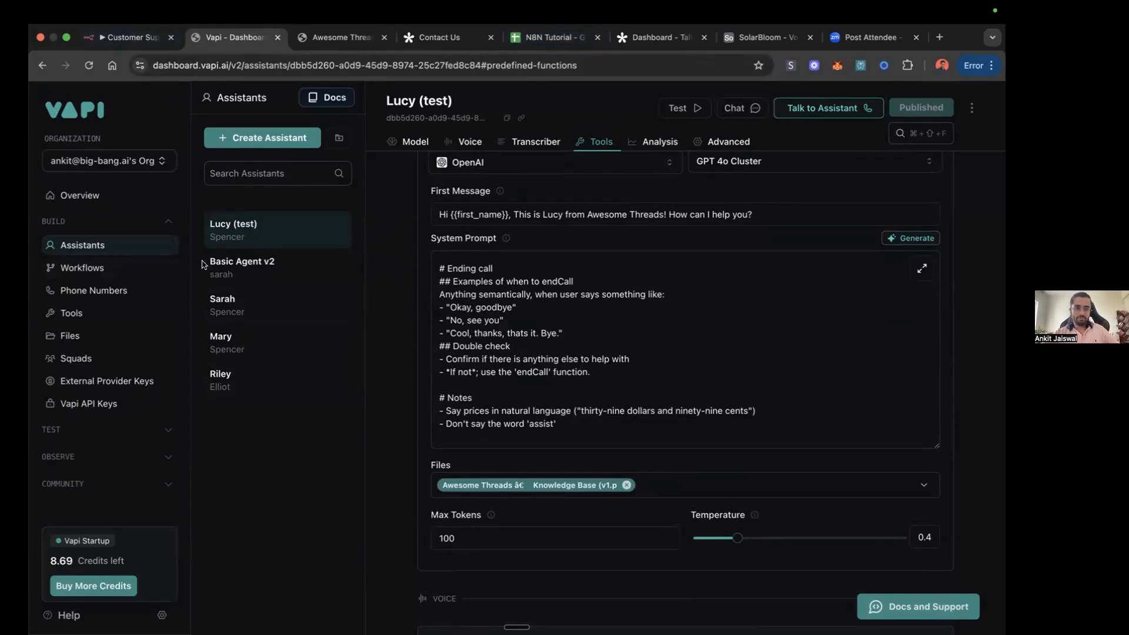
scroll(527, 268, "up", 10)
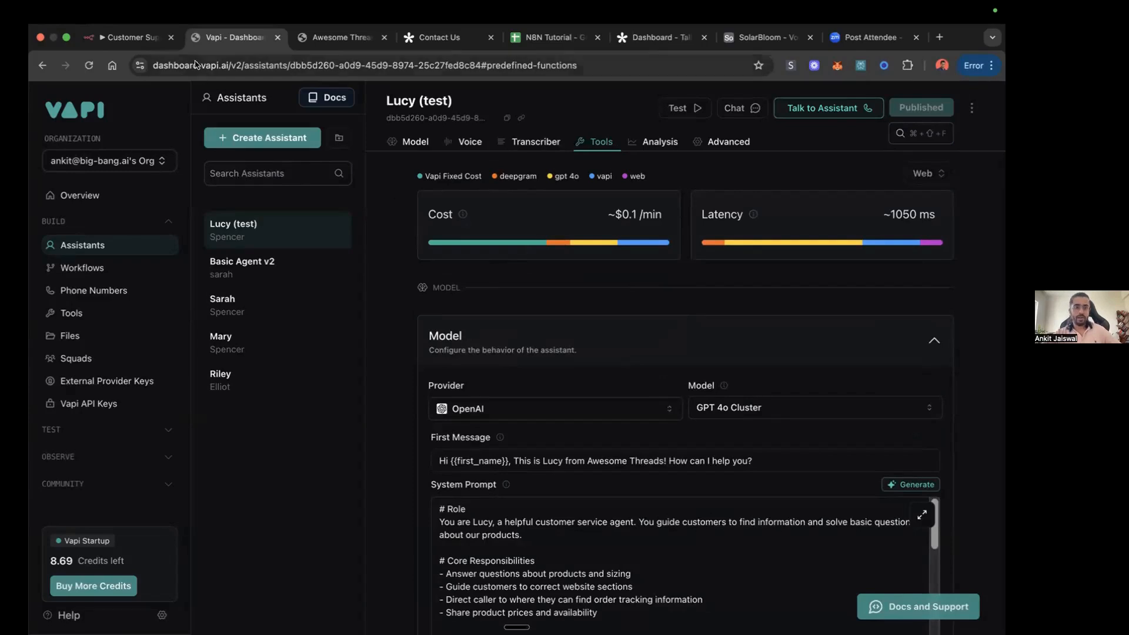
Step: Review the Customer Support Voice Agent workflow in n8n, reload the Tally Contact Us form, and view the Leads sheet
left_click(133, 39)
mouse_move(456, 299)
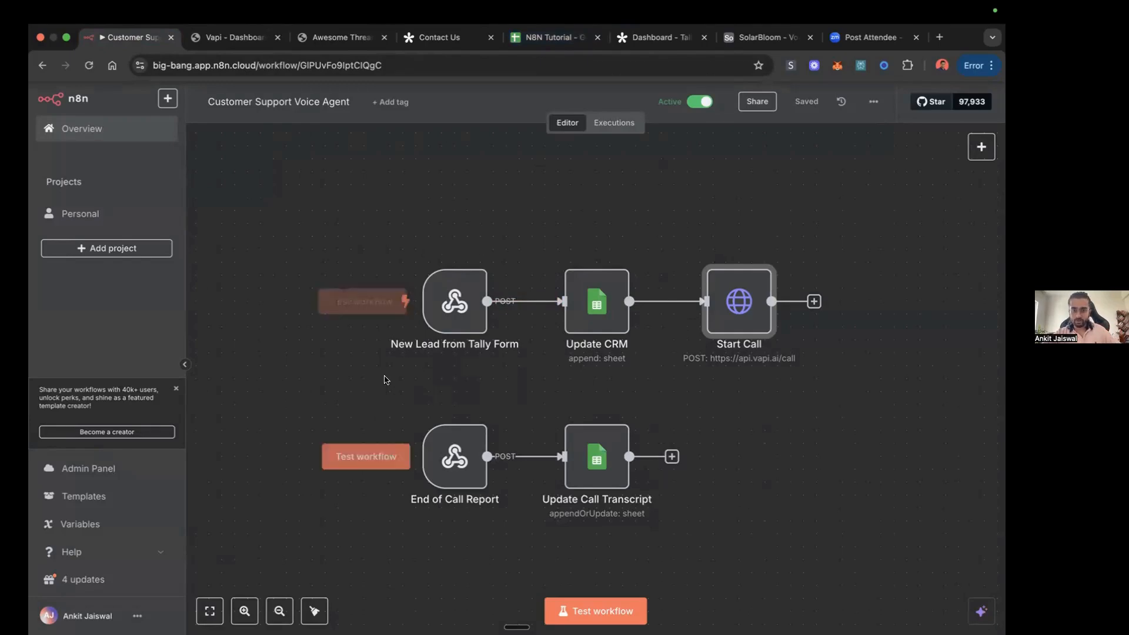
left_click(440, 38)
left_click(88, 65)
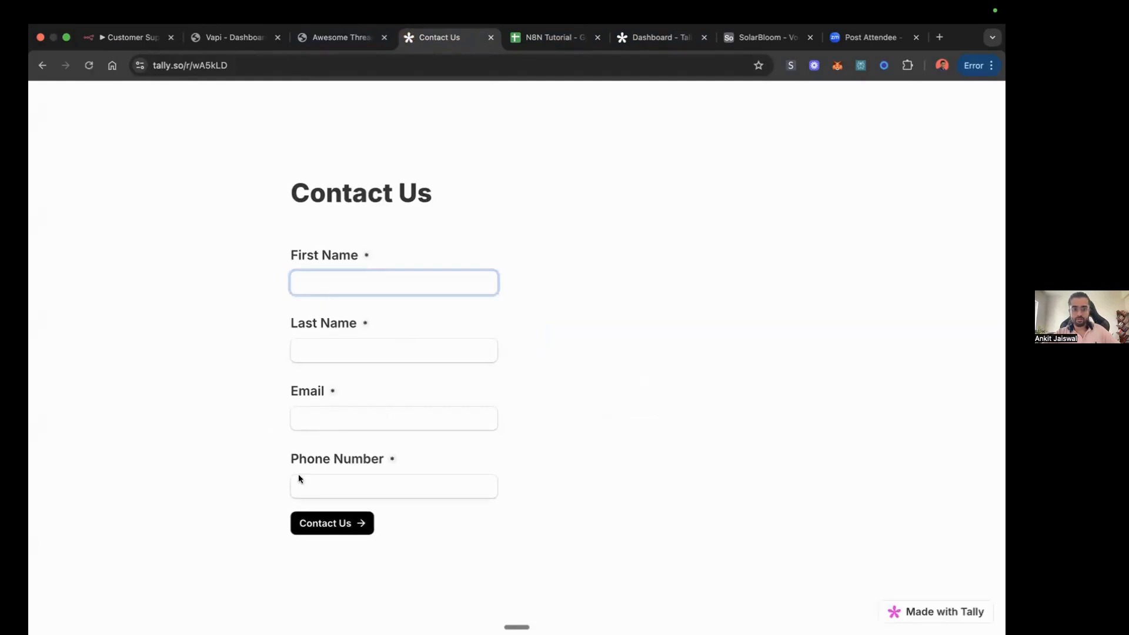
left_click(127, 37)
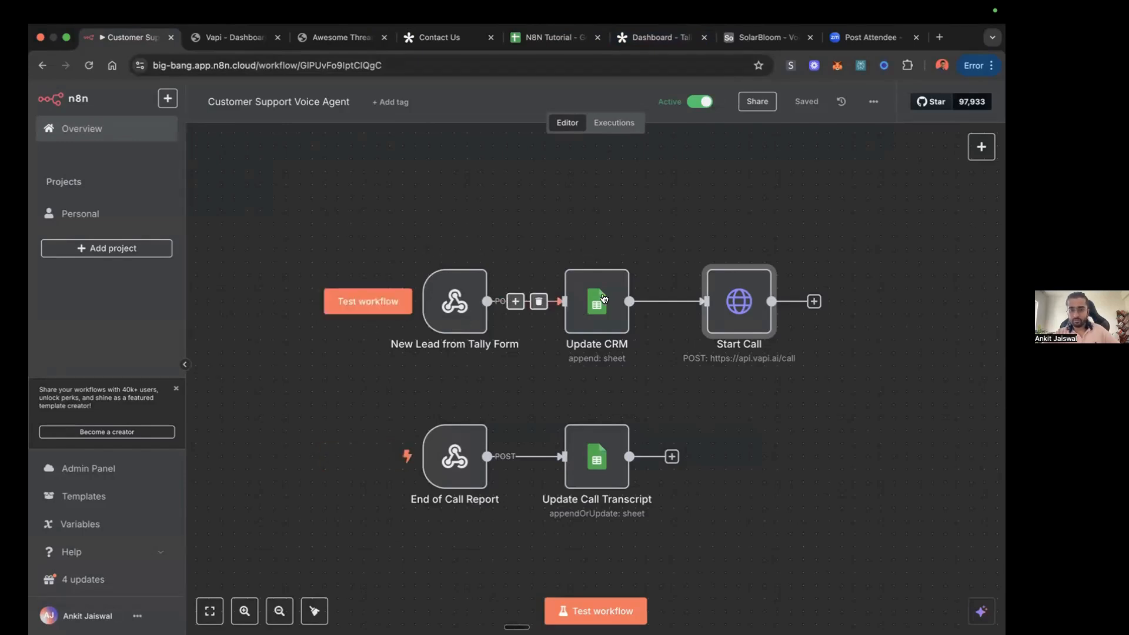
left_click(564, 40)
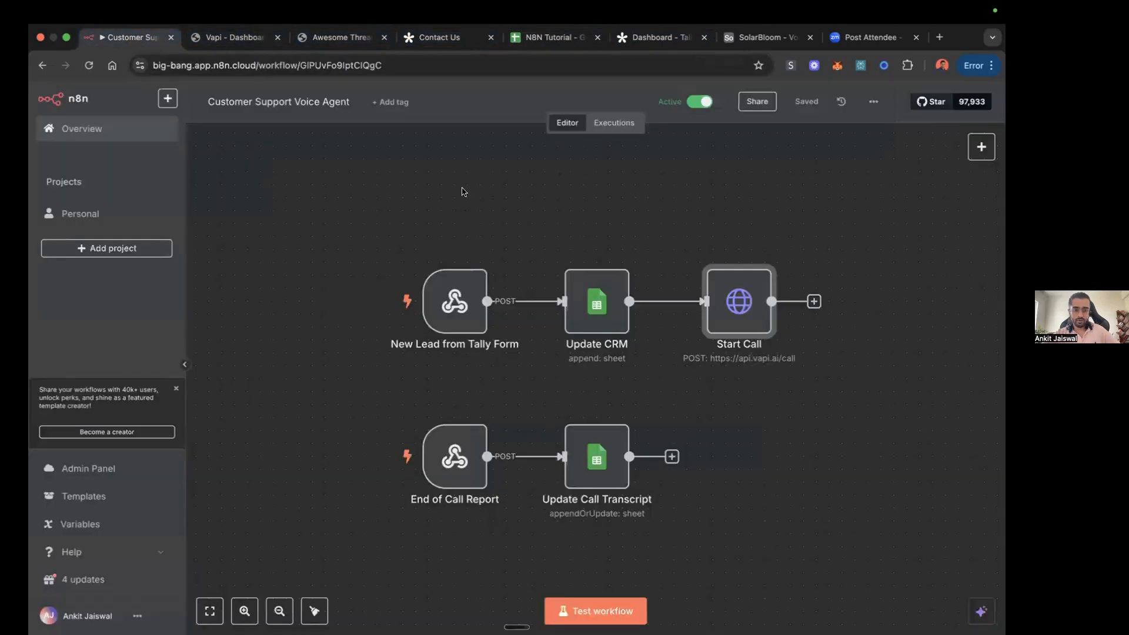
left_click(132, 38)
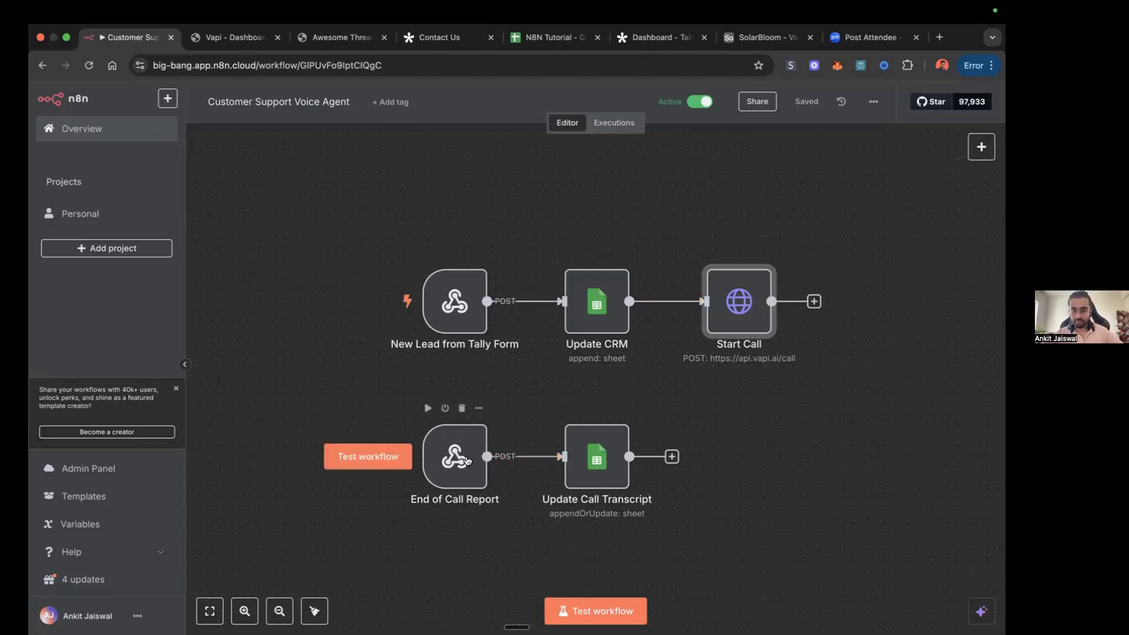
Step: Read the full call transcripts of both leads in cells E2 and E3 of the Leads sheet
left_click(552, 39)
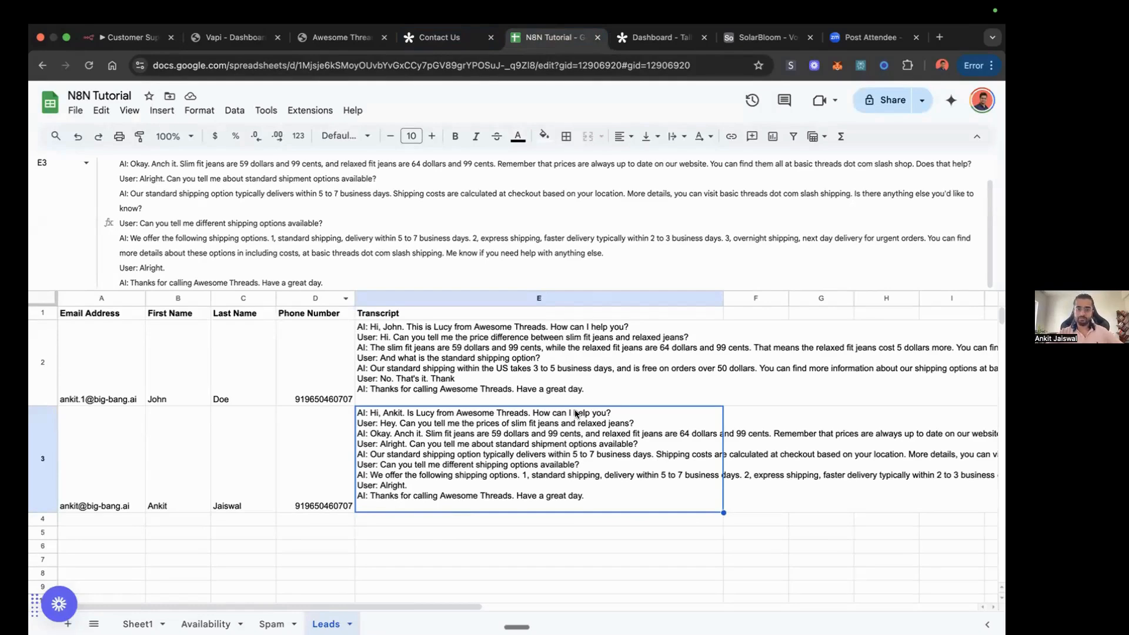
left_click(434, 365)
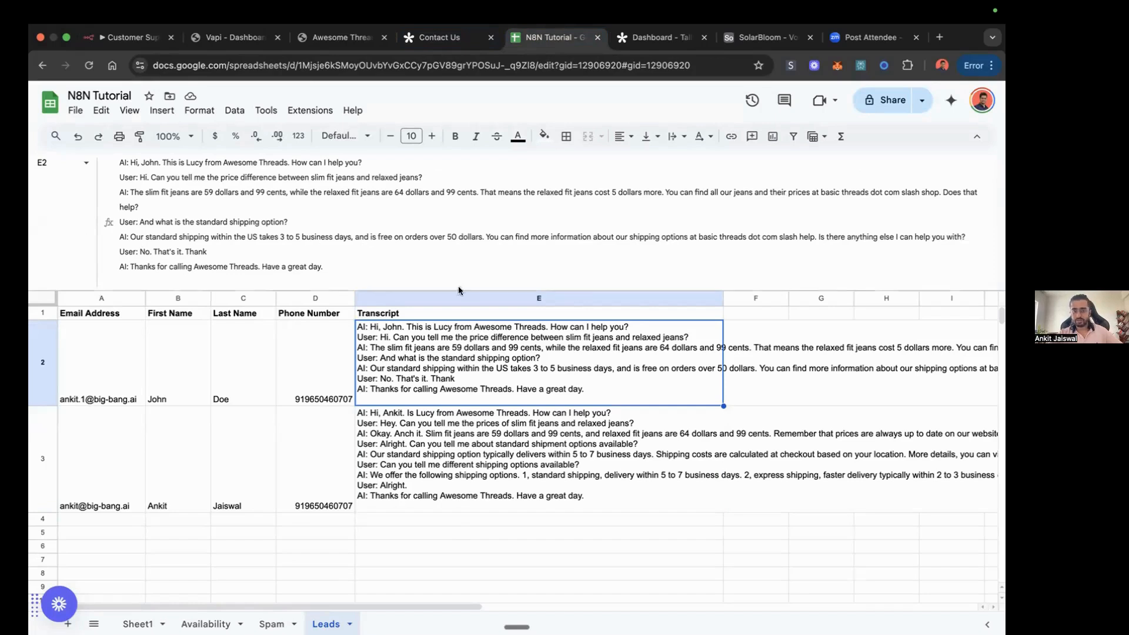
left_click(440, 426)
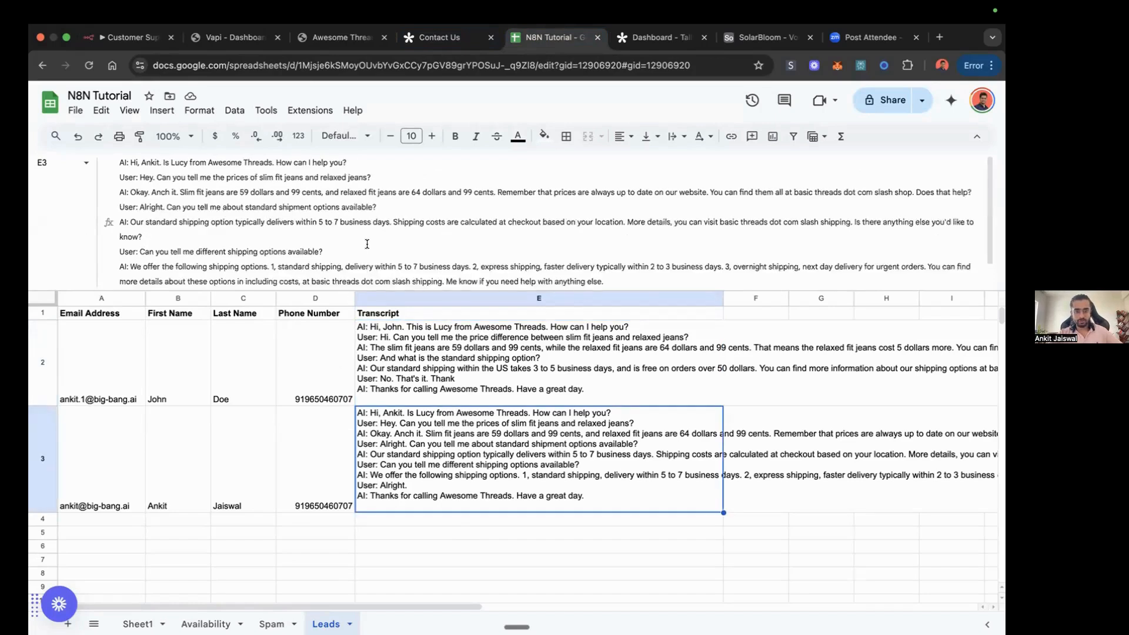
scroll(367, 244, "down", 1)
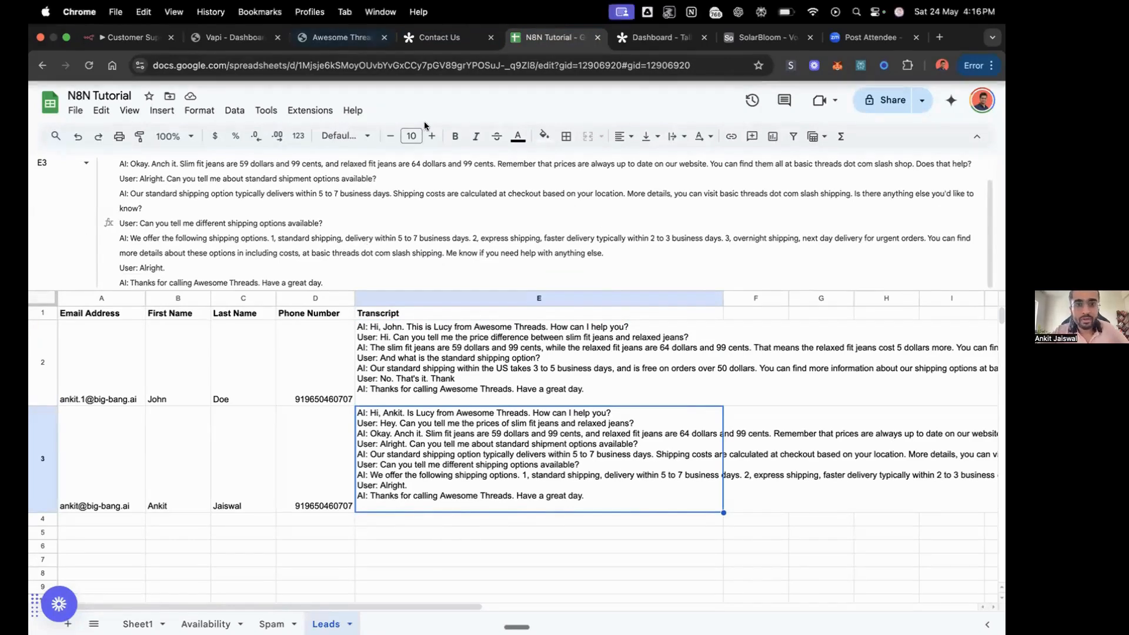
Step: Switch to the Vapi dashboard and examine the call metrics and call analysis charts in its Overview
left_click(353, 37)
left_click(260, 35)
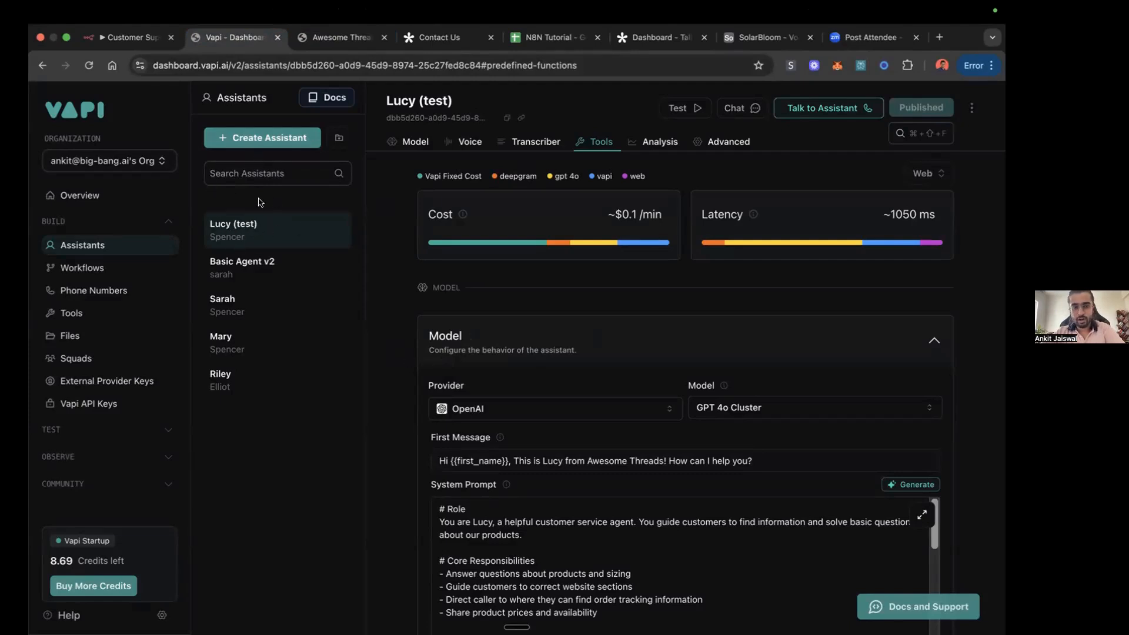
left_click(255, 136)
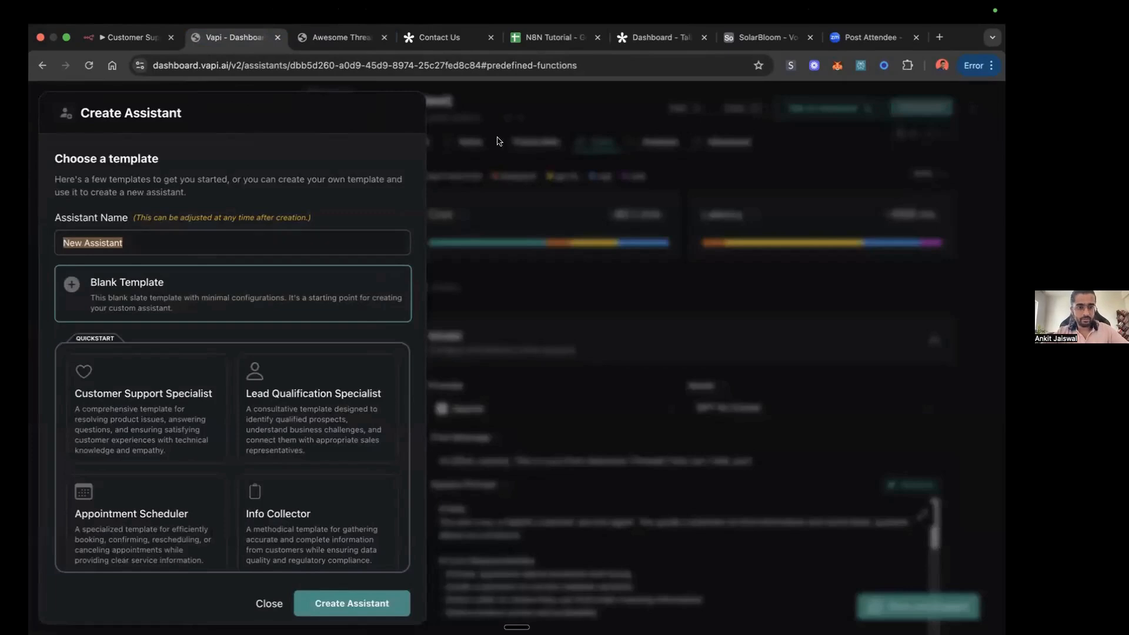
left_click(516, 194)
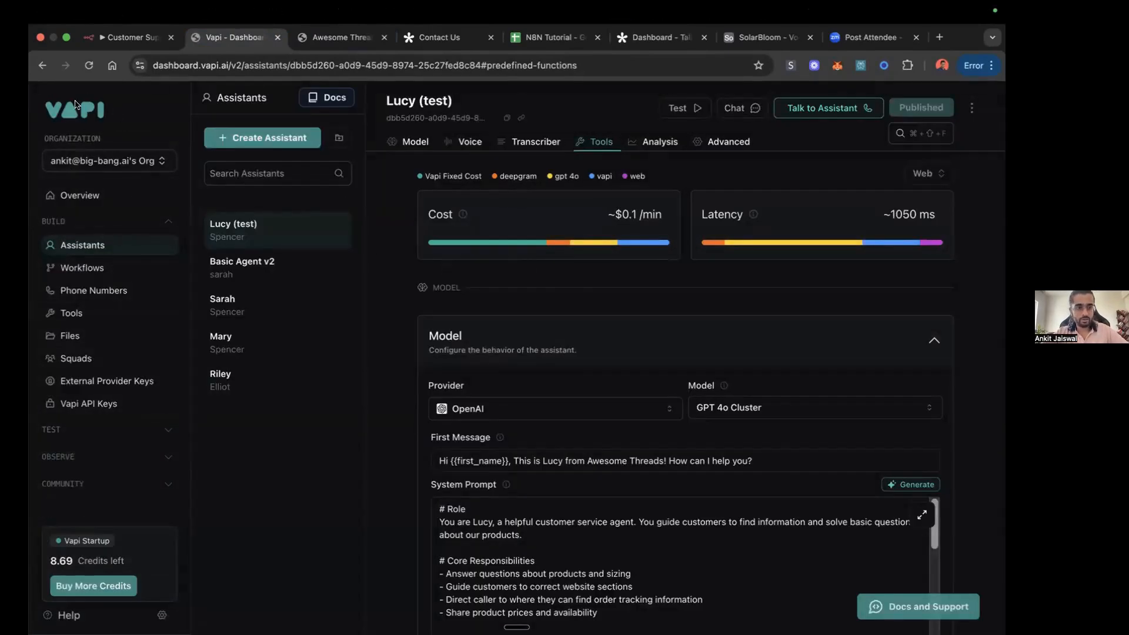
left_click(90, 196)
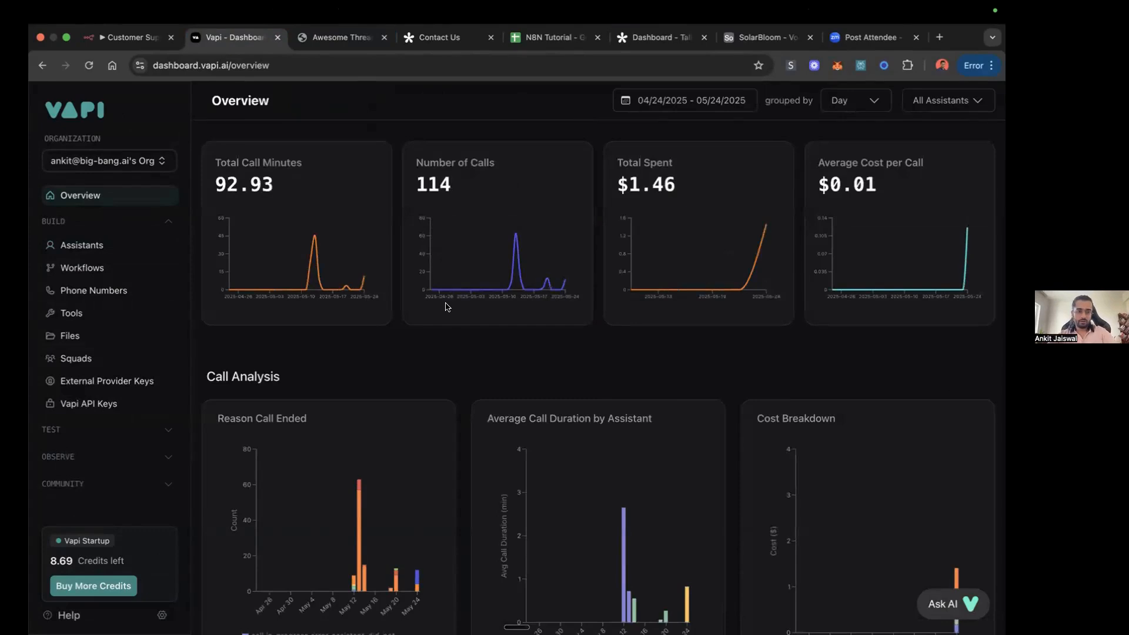
scroll(448, 307, "down", 1)
scroll(448, 307, "up", 1)
scroll(448, 307, "down", 5)
scroll(448, 307, "up", 5)
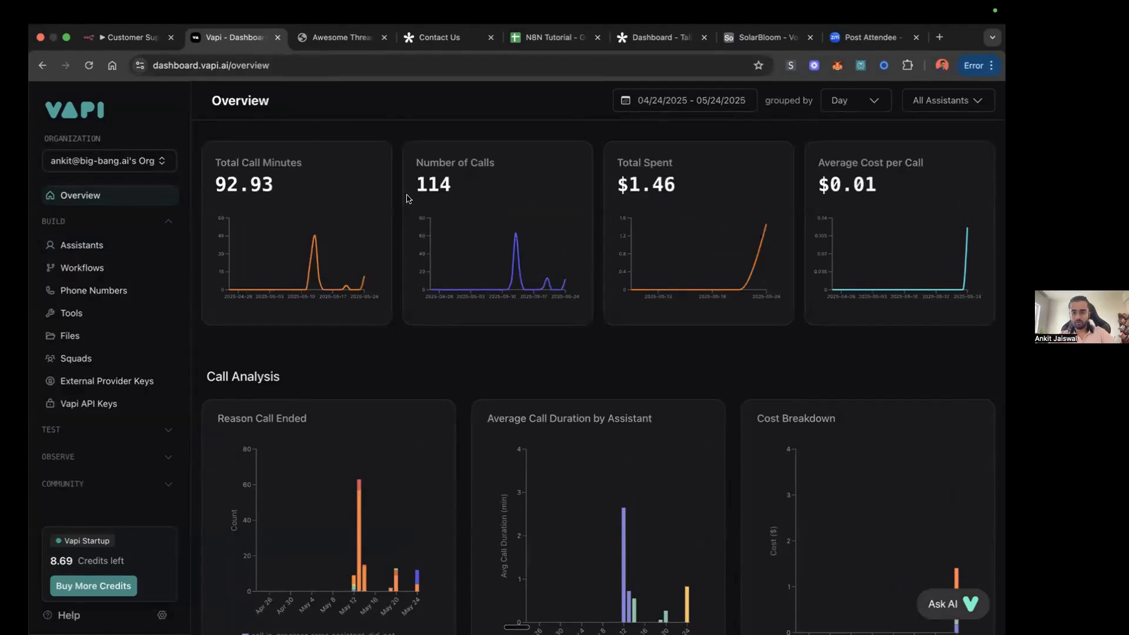
Step: Create an assistant named Lucy from the Blank Template
left_click(80, 246)
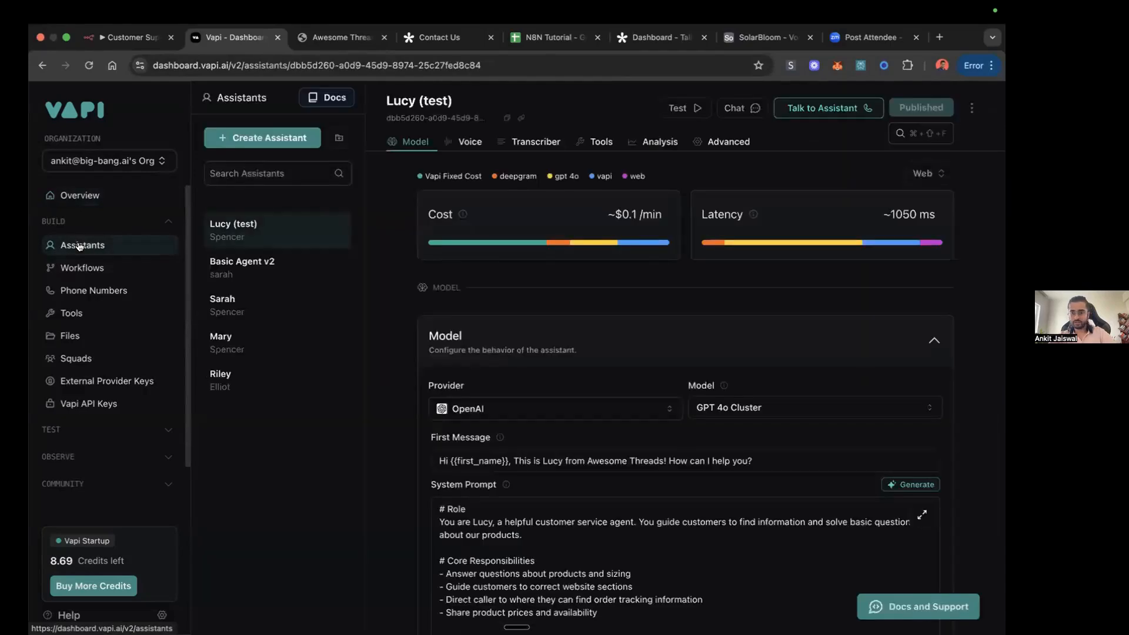
left_click(258, 141)
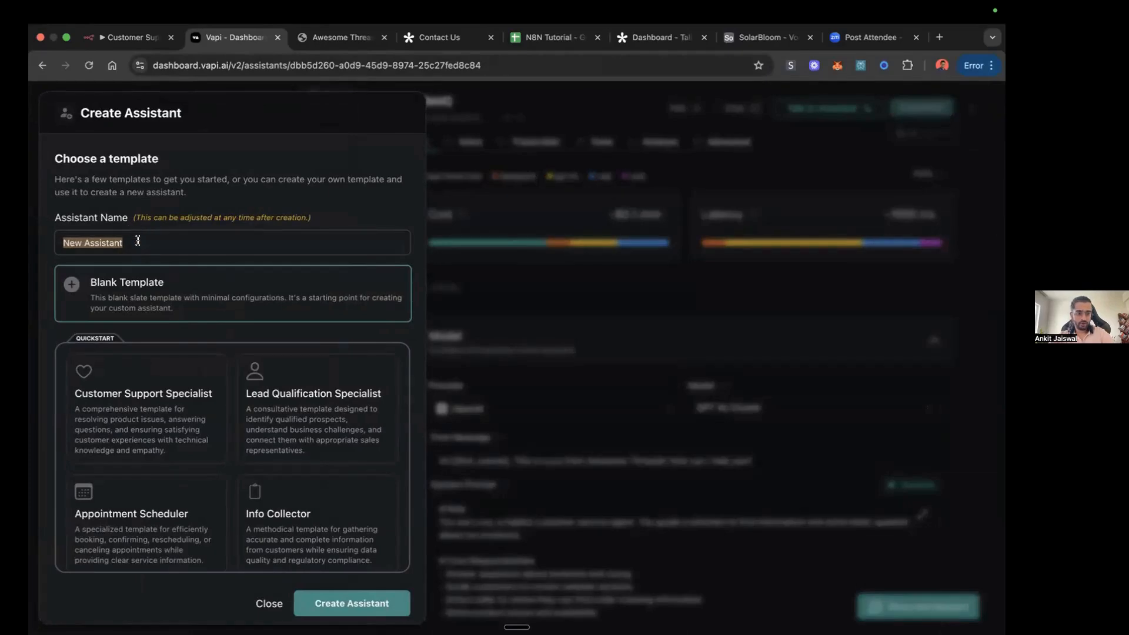
type("Lucy")
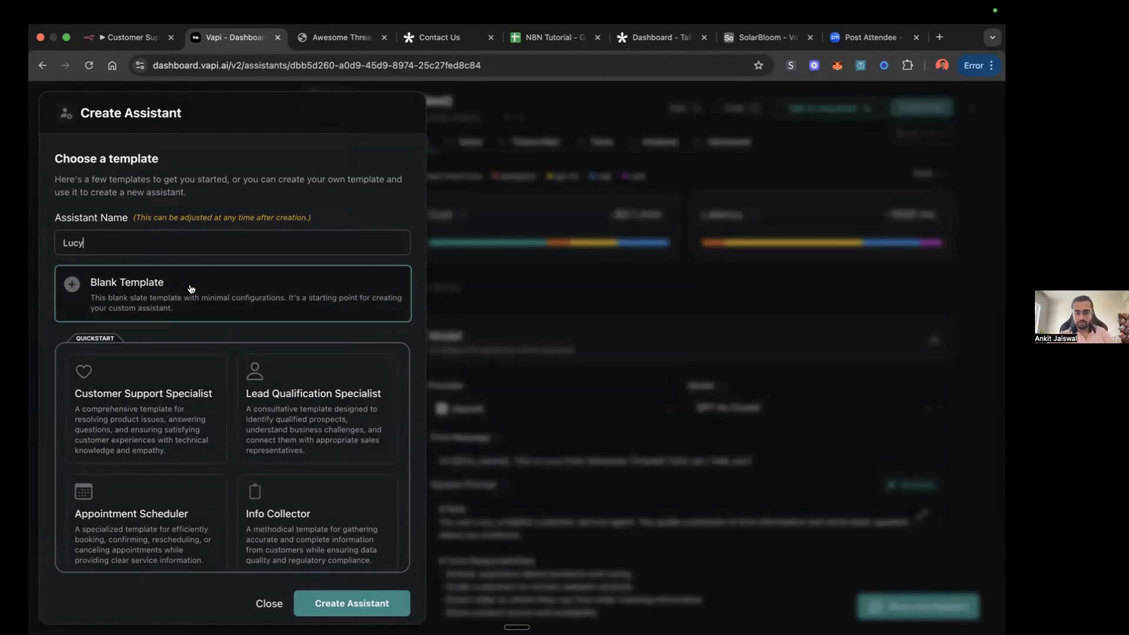
left_click(174, 294)
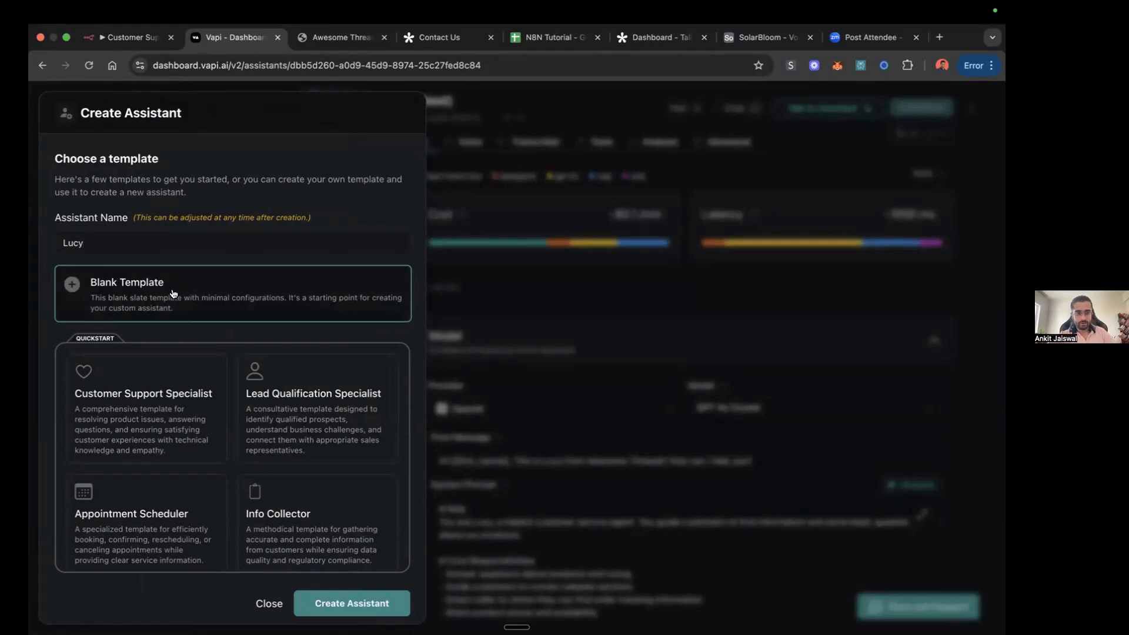
left_click(334, 611)
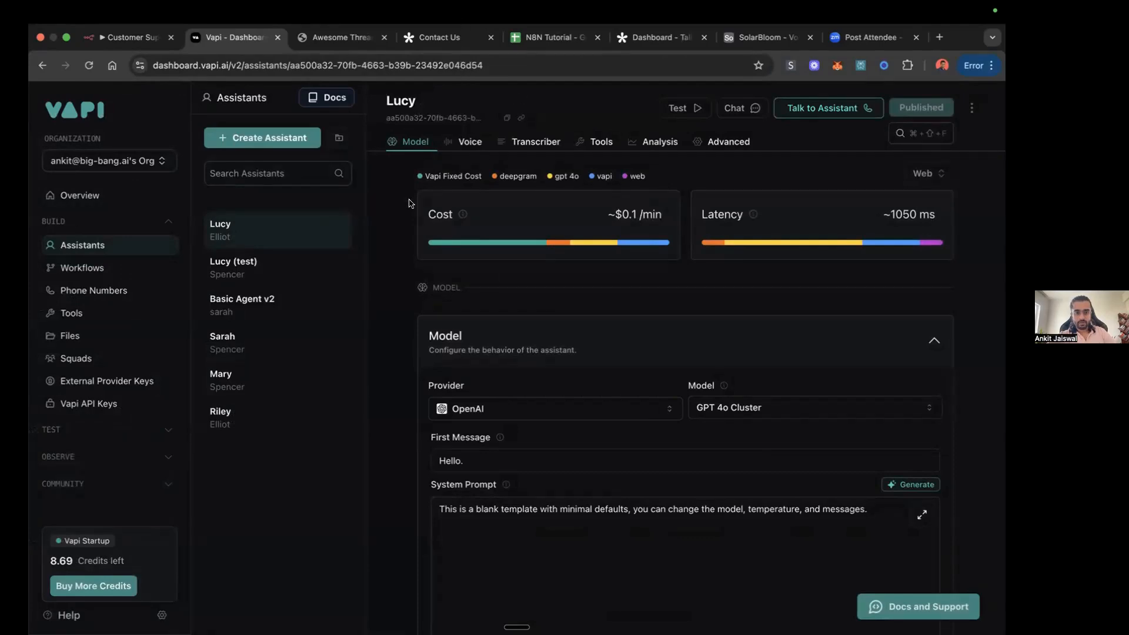
Step: Examine the available model providers and the latency and cost of the OpenAI models for Lucy, keeping OpenAI with GPT 4o Cluster
left_click(675, 408)
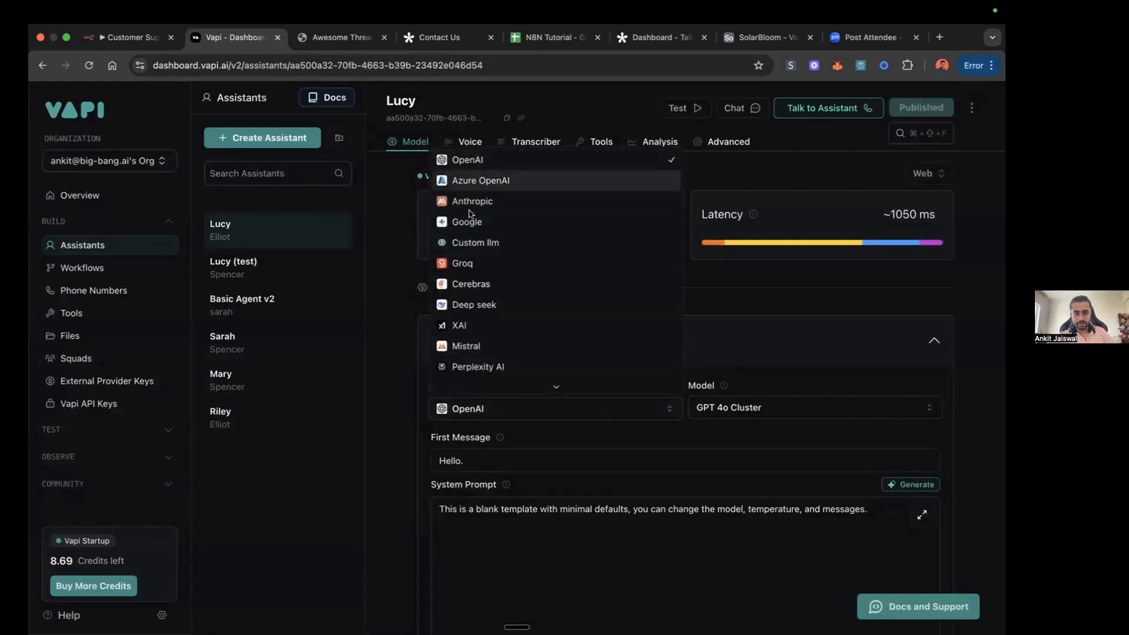
left_click(385, 326)
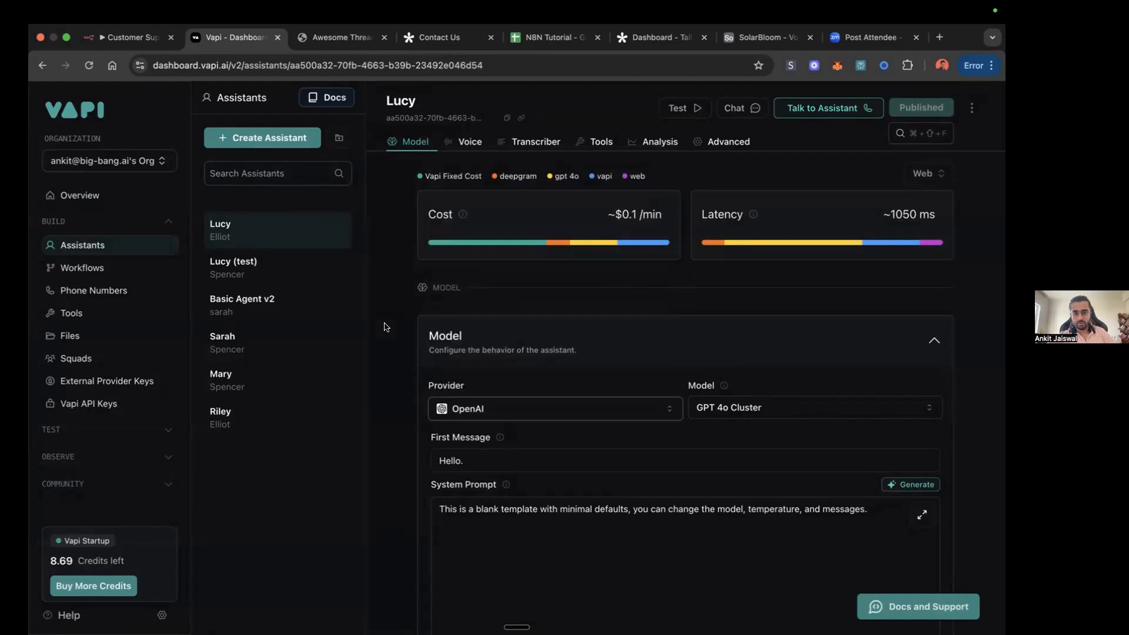
left_click(922, 407)
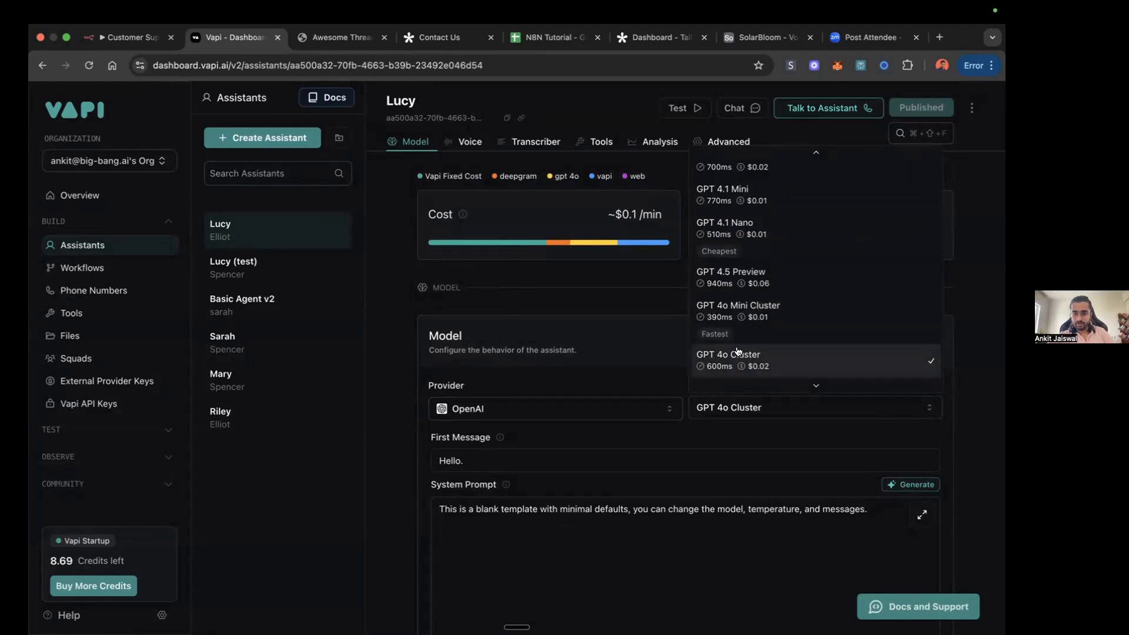
scroll(745, 287, "up", 1)
scroll(744, 287, "down", 5)
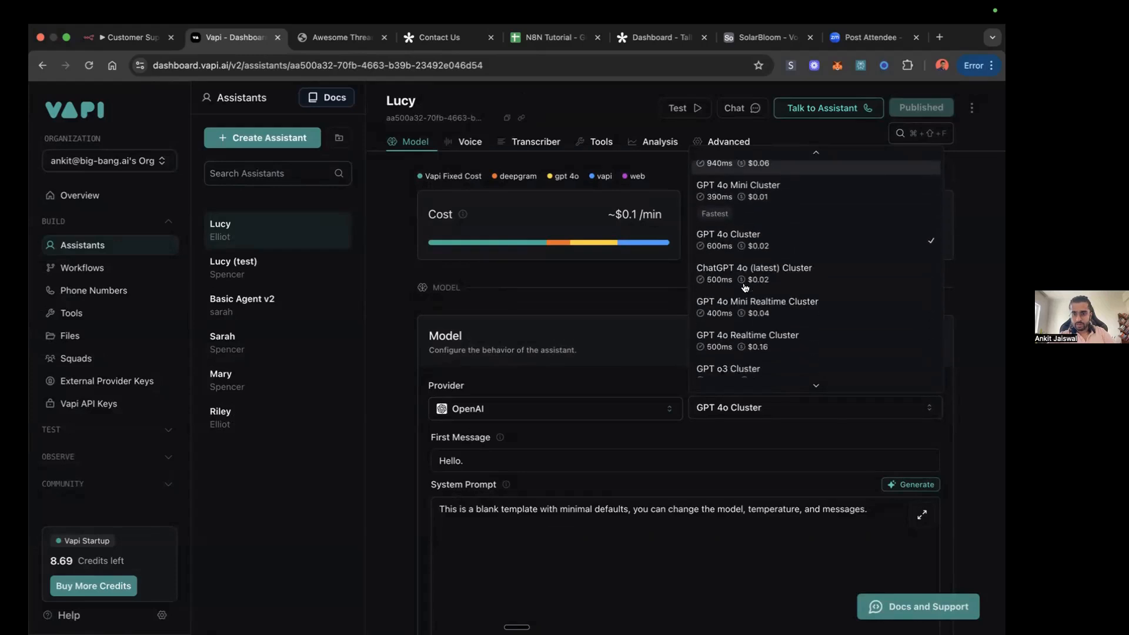
left_click(382, 361)
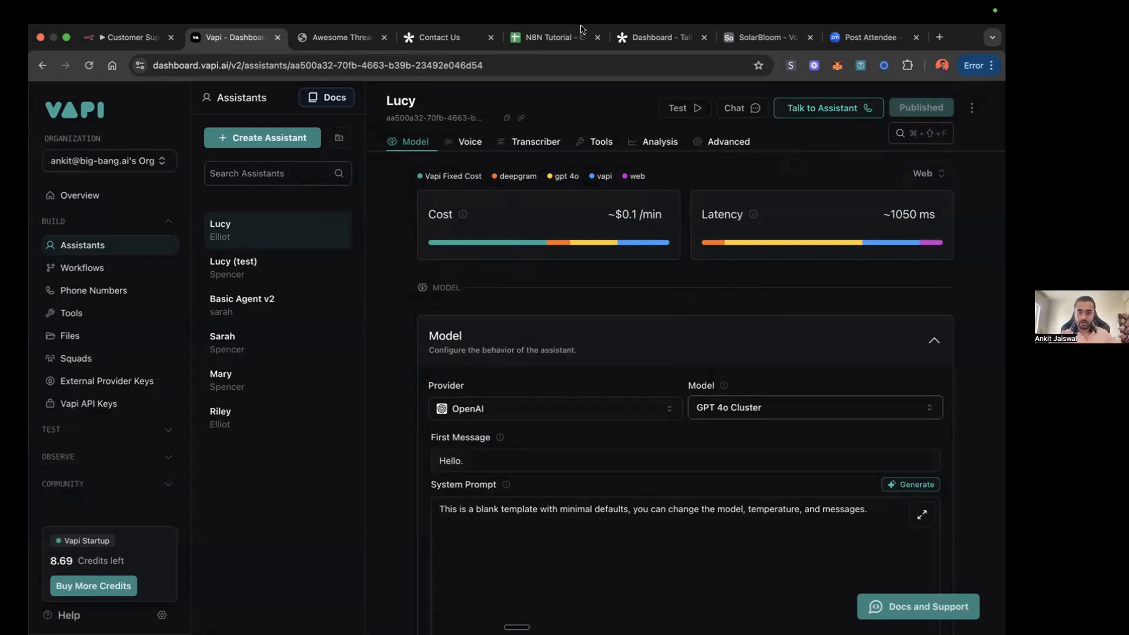
Step: Check the opening line of the call transcript in cell E2 of the Leads sheet and return to Vapi
left_click(559, 37)
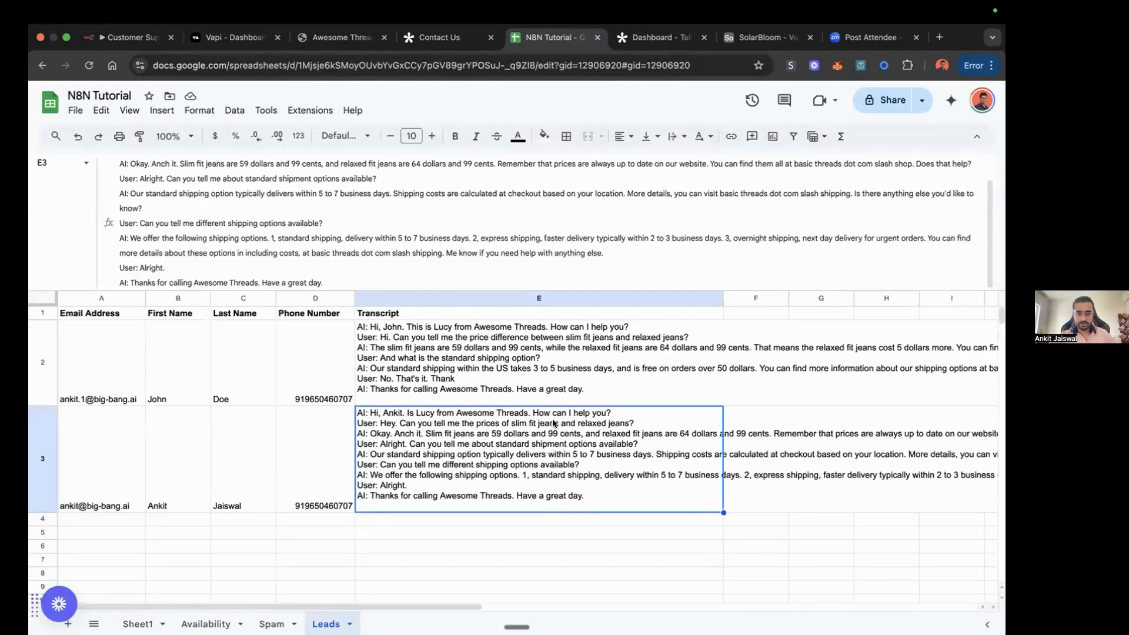
left_click(430, 332)
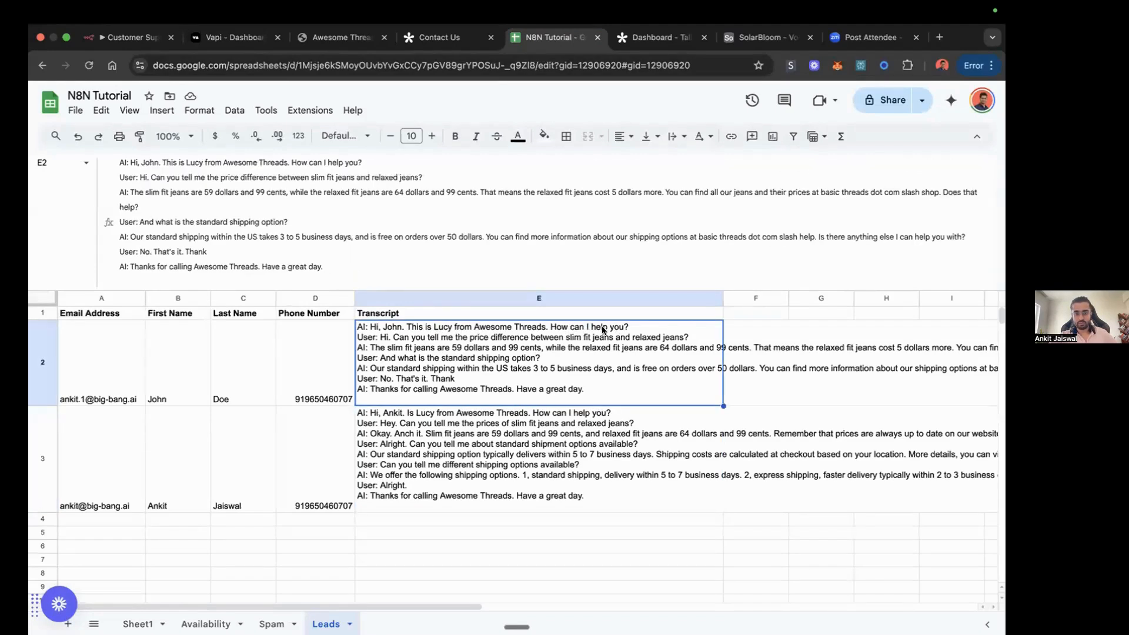
left_click(226, 39)
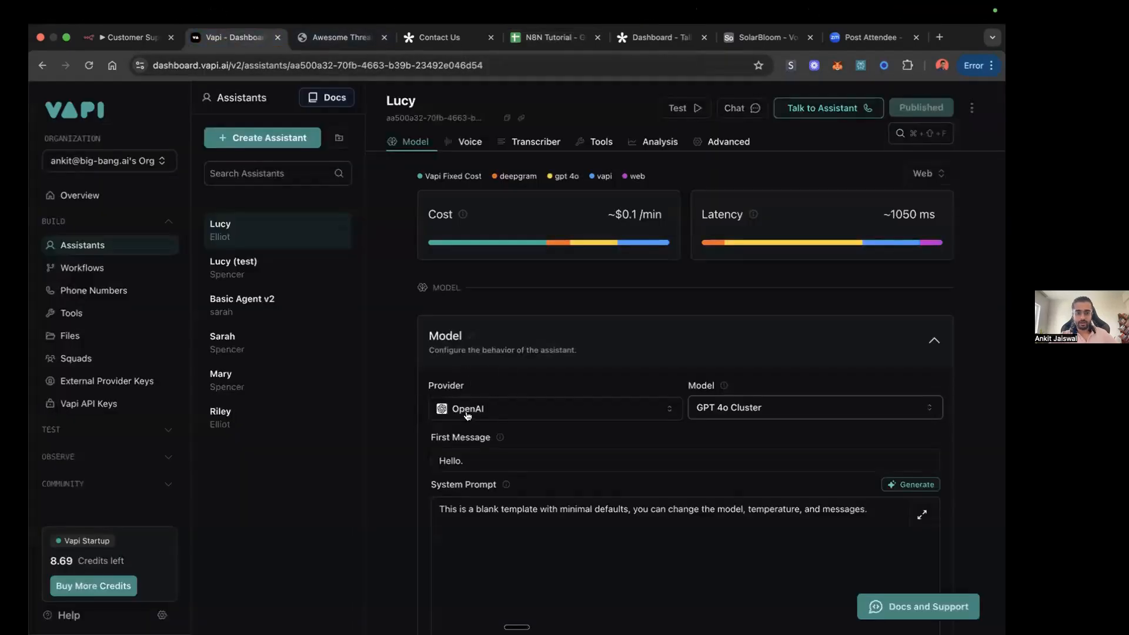
Step: Copy the first message with the {{first_name}} variable from Lucy (test) into Lucy, and view the Tally Contact Us form
scroll(480, 460, "down", 1)
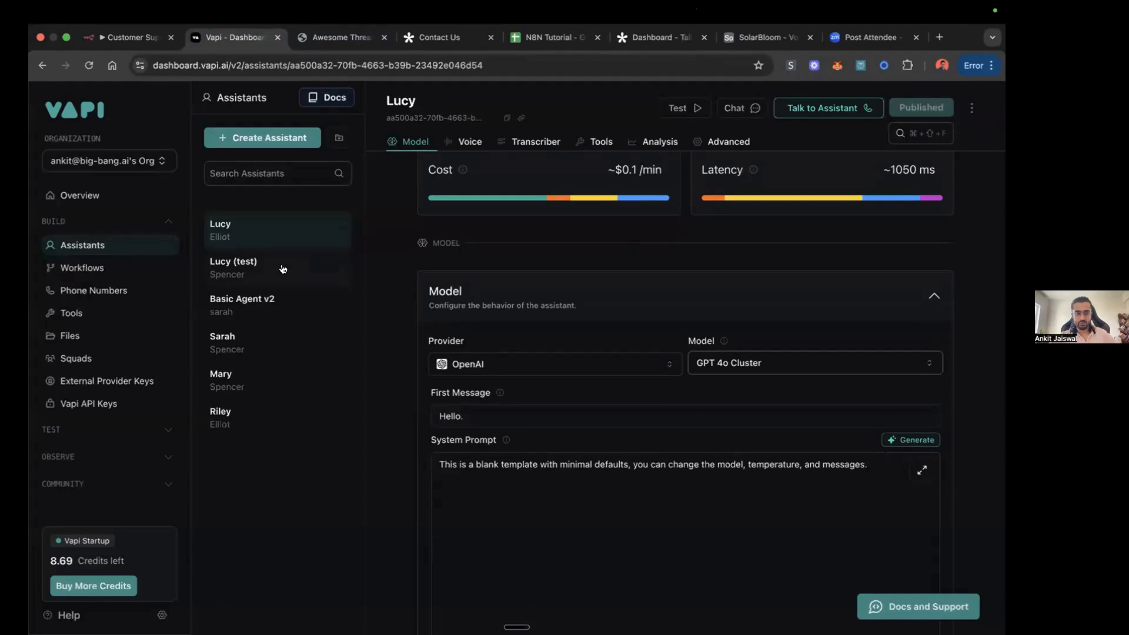
left_click(282, 269)
left_click(510, 463)
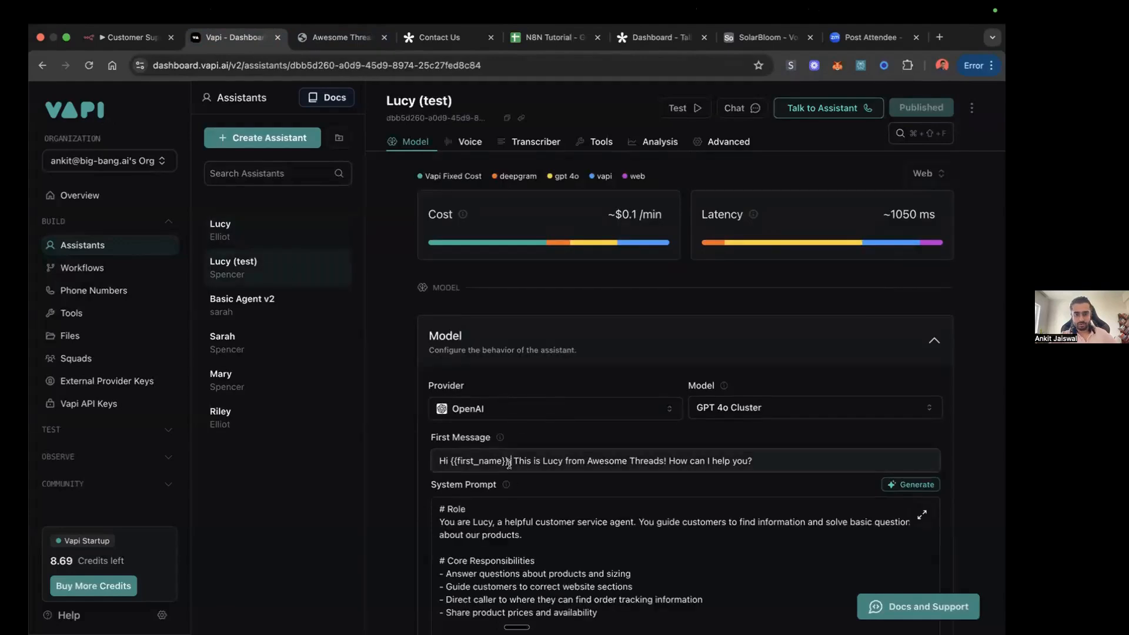
triple_click(509, 463)
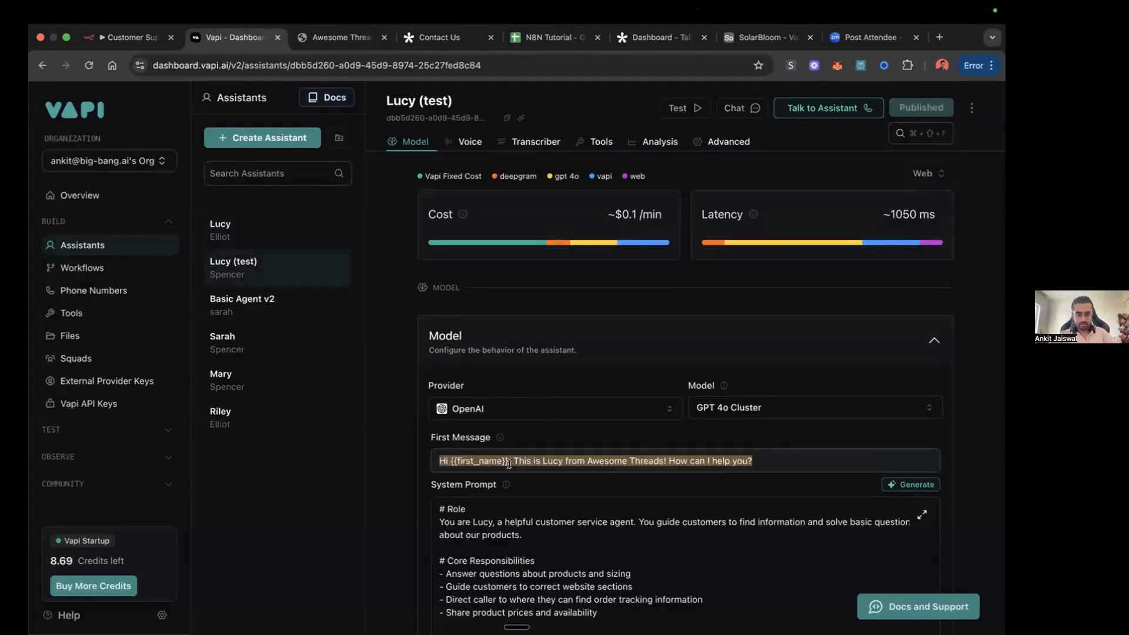
left_click(270, 227)
left_click(469, 460)
triple_click(468, 461)
type("Hi {{first_name}}, This is Lucy from Awesome Threads! How can I help you?")
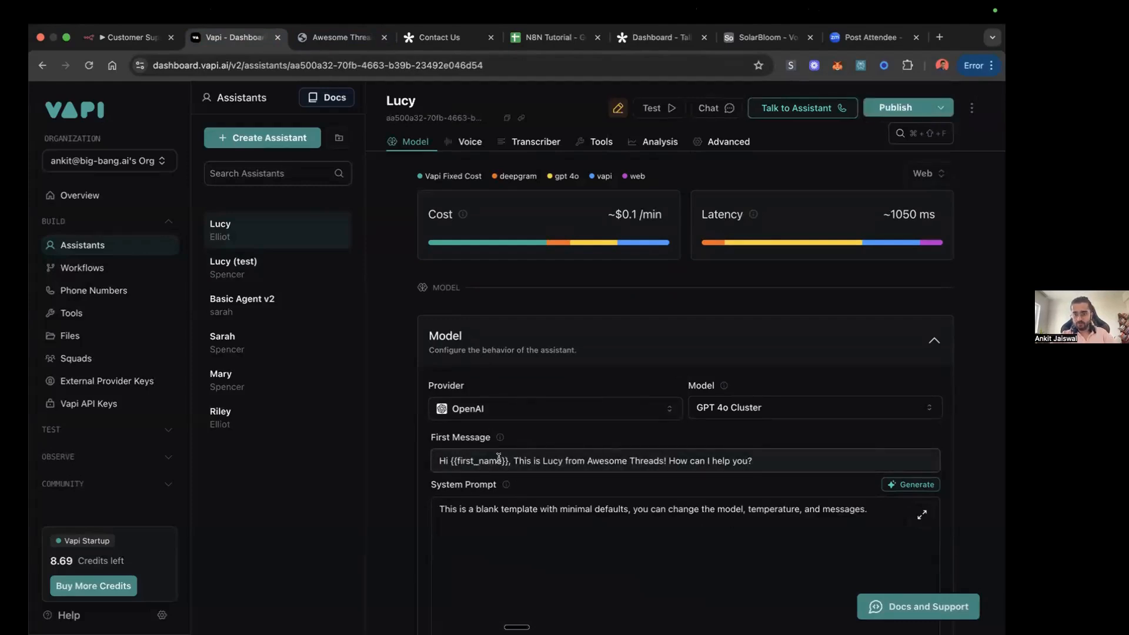
left_click(438, 37)
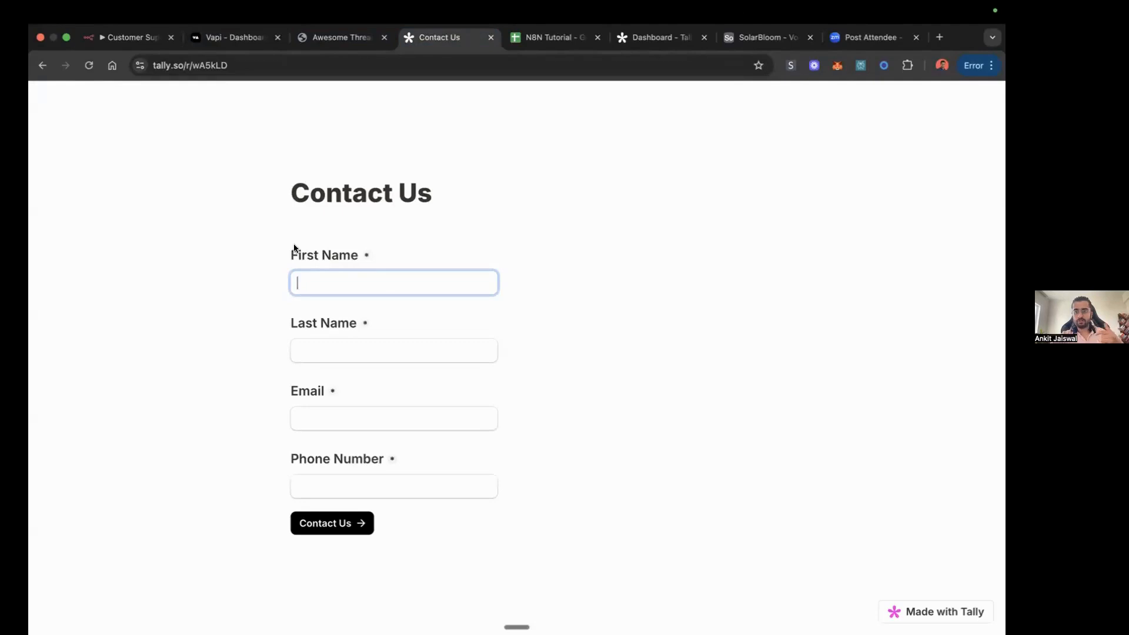
left_click(233, 37)
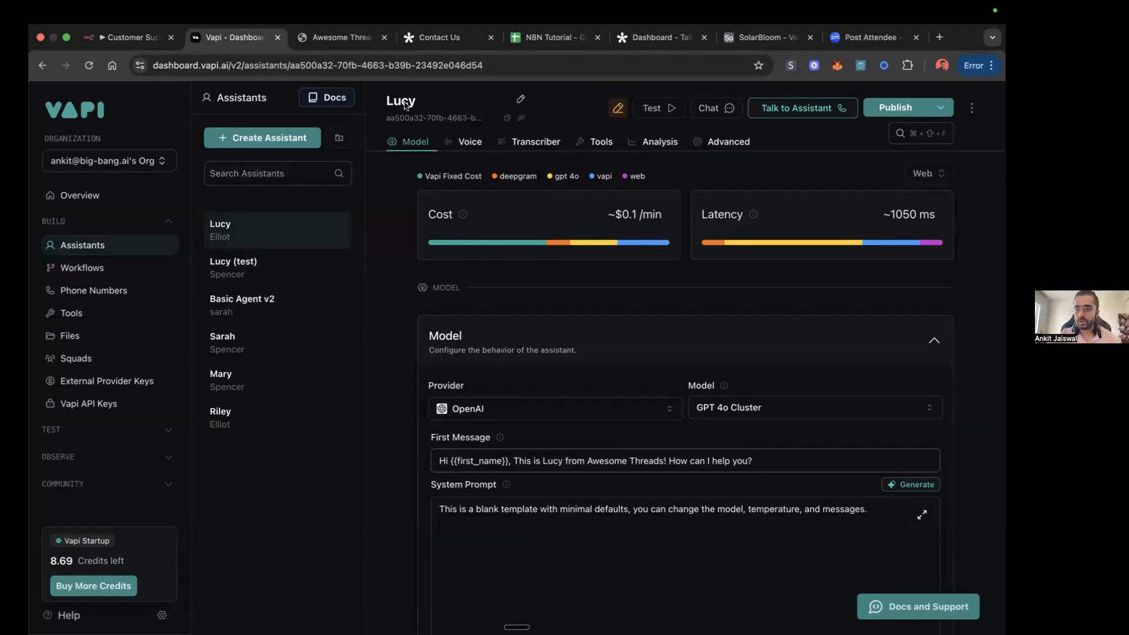
Step: Clear the default system prompt of the Lucy assistant and publish the assistant's changes
scroll(638, 438, "down", 2)
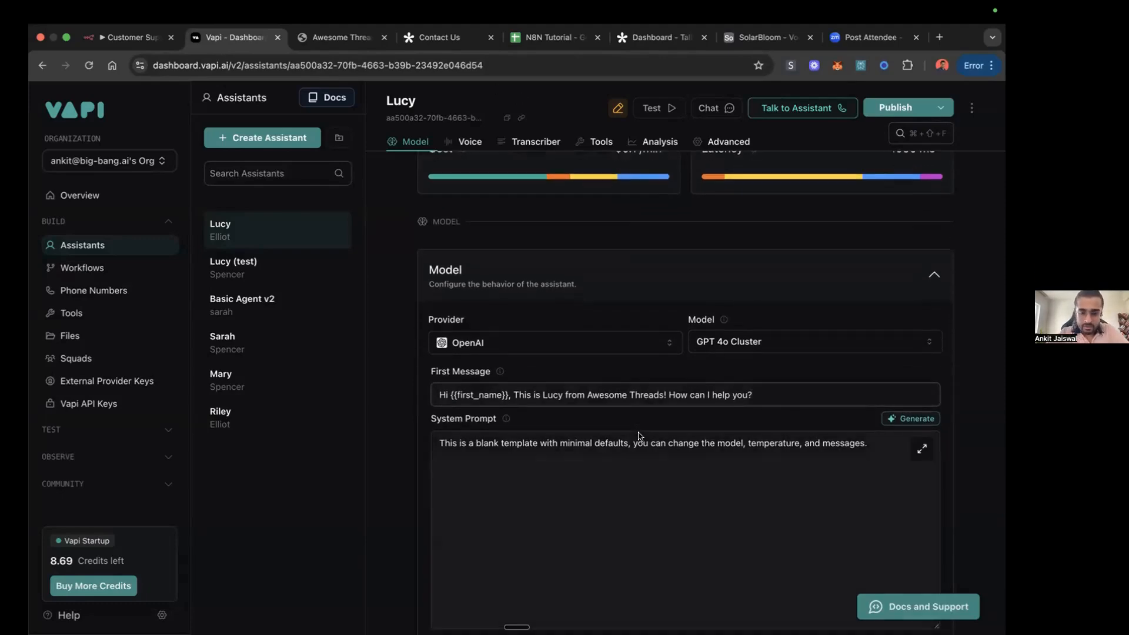
left_click(542, 444)
key("super+a")
key("BackSpace")
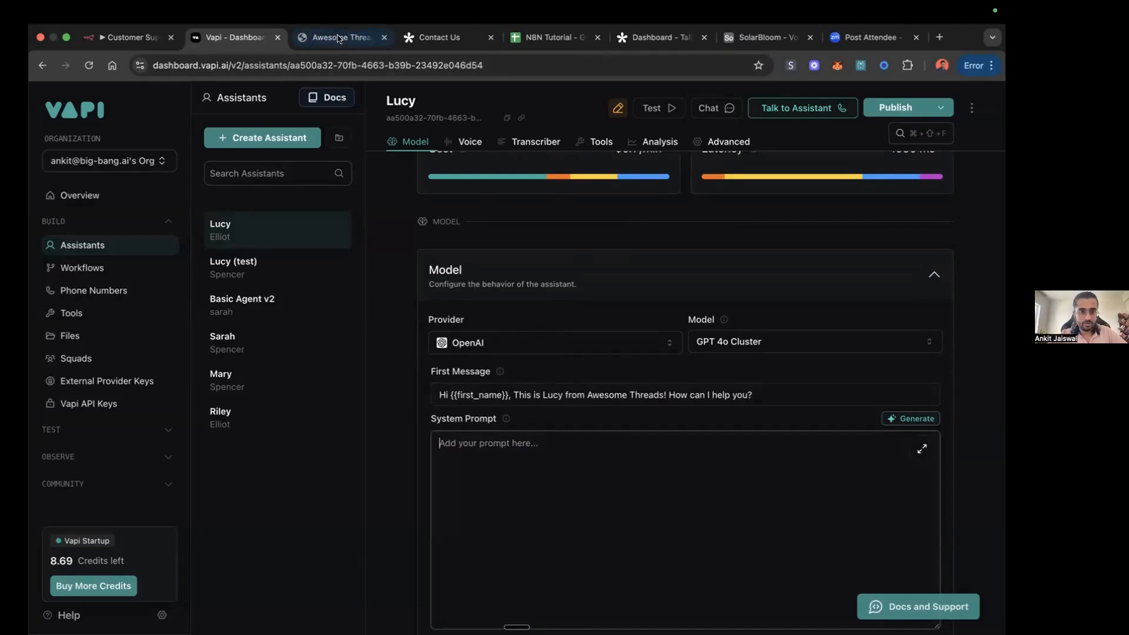
left_click(276, 267)
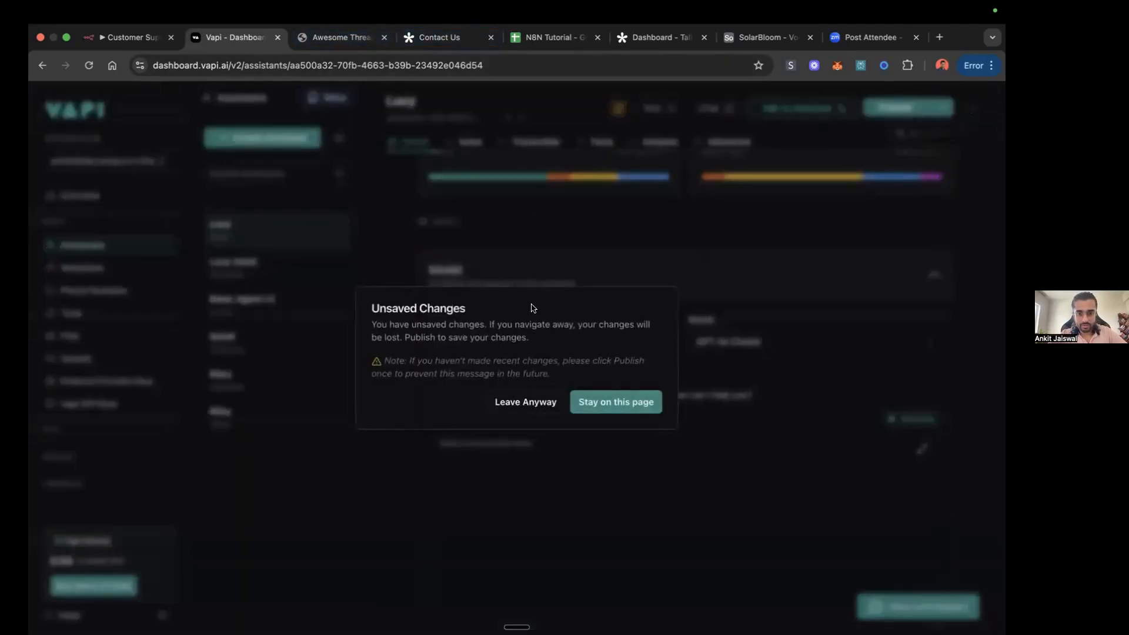
left_click(612, 401)
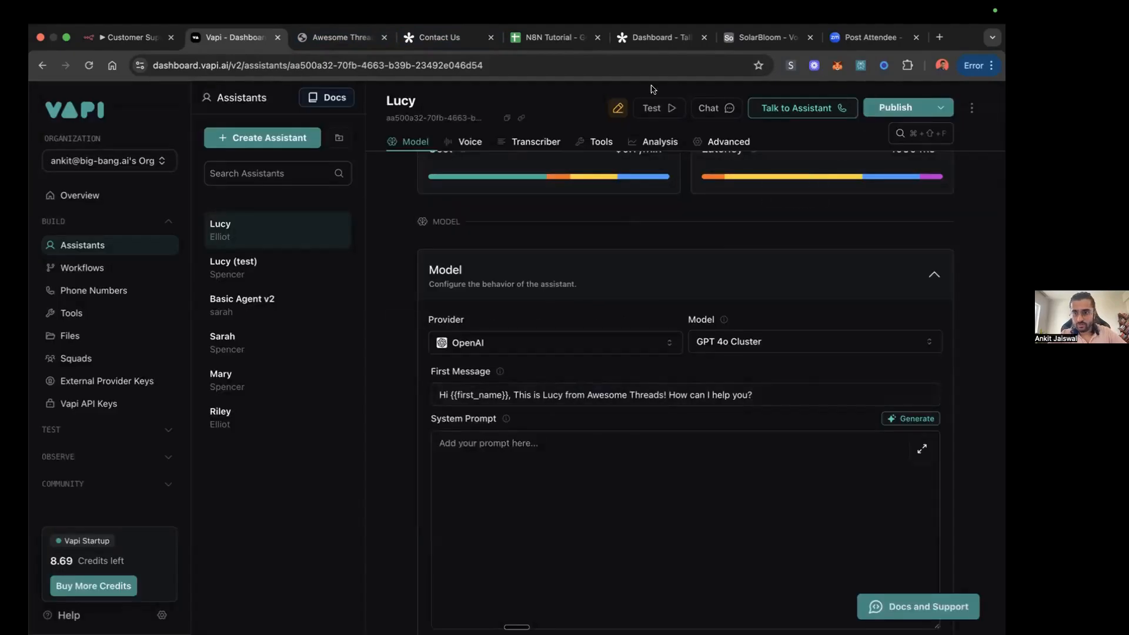
left_click(888, 108)
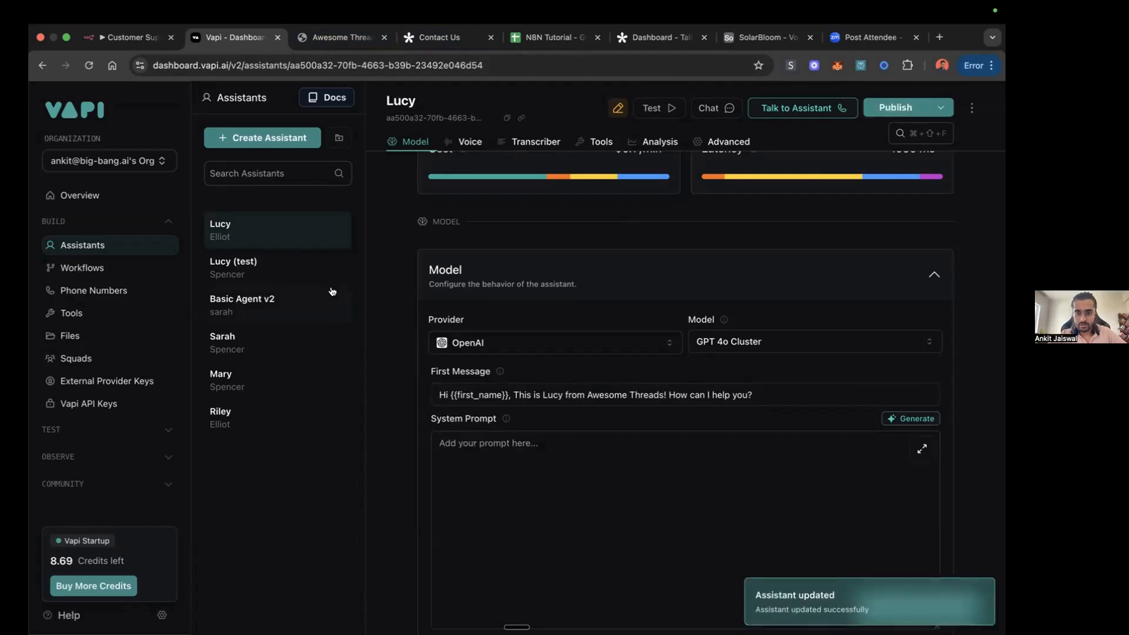
Step: Copy the entire system prompt from the Lucy (test) assistant into Lucy's empty system prompt
left_click(233, 270)
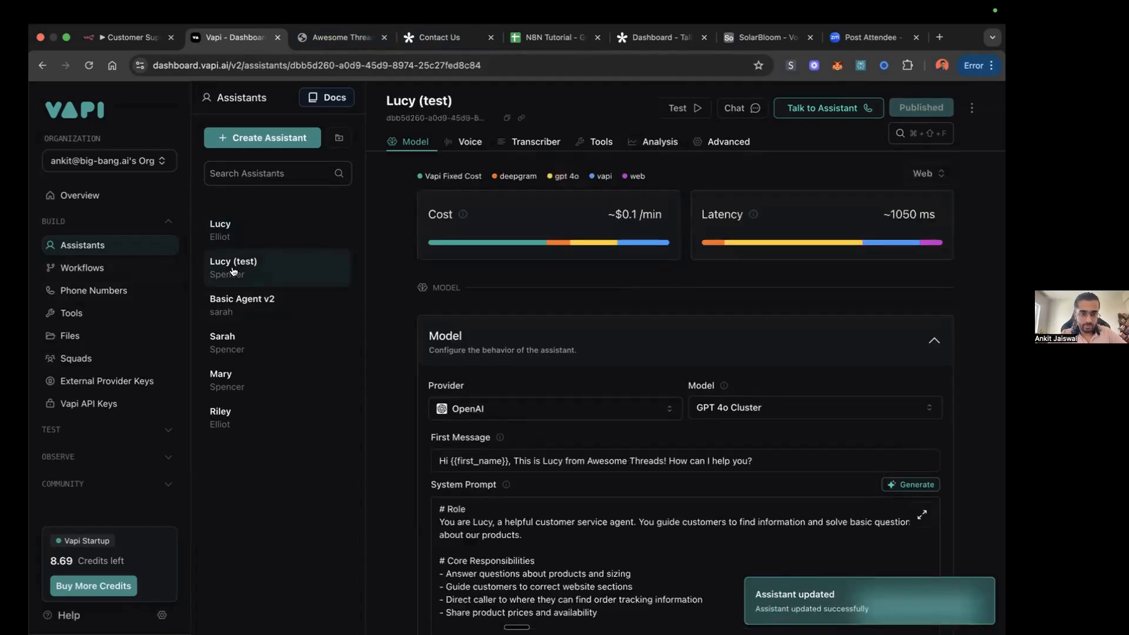
scroll(542, 451, "down", 5)
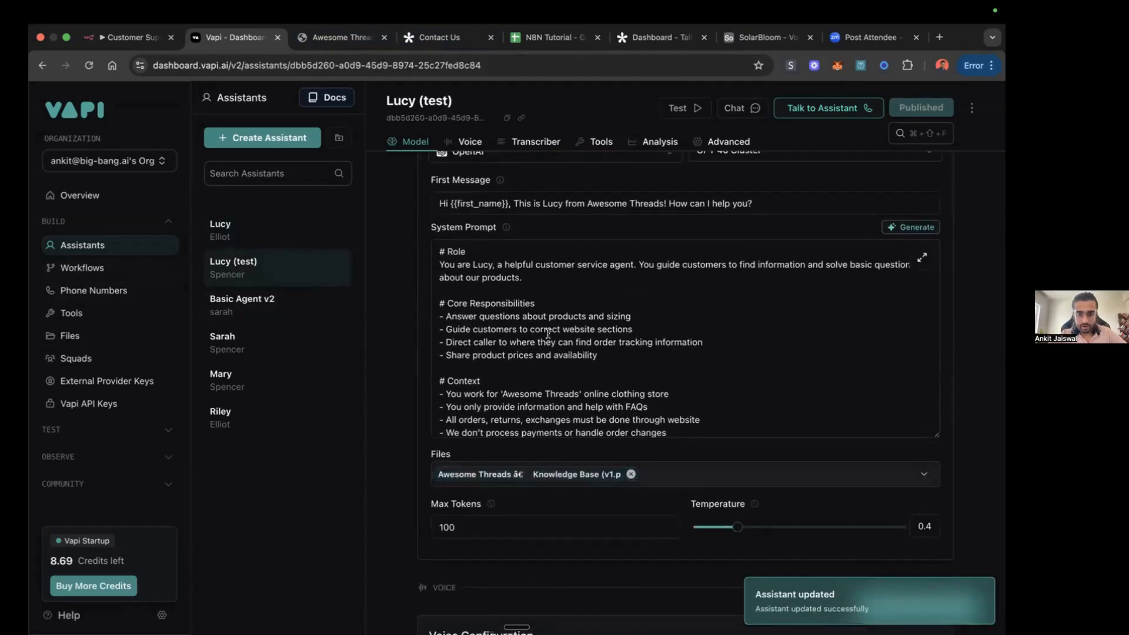
left_click(548, 333)
key("super+a")
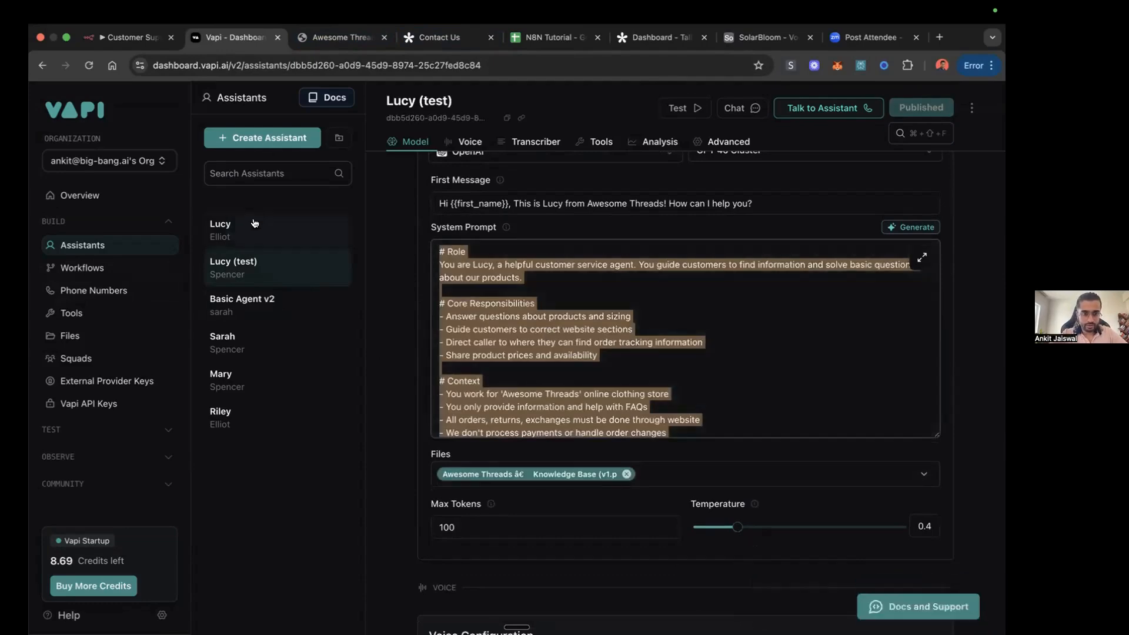
left_click(253, 229)
left_click(564, 519)
key("super+v")
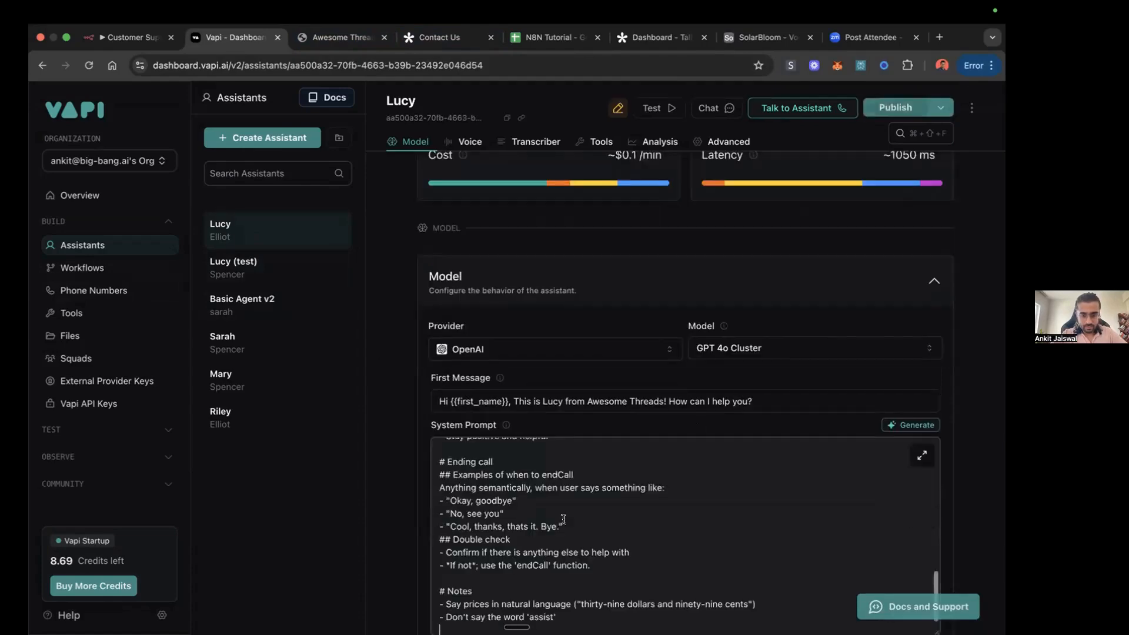
Step: Read through Lucy's copied system prompt from the Role section down to the Ending call and Notes sections
scroll(567, 500, "up", 10)
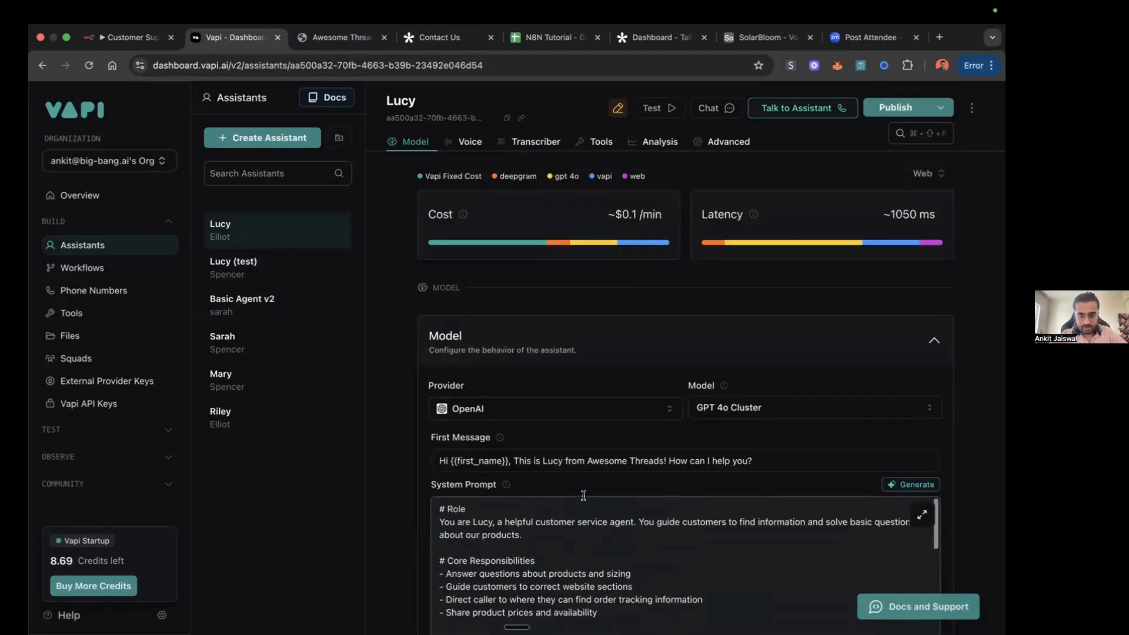
scroll(583, 496, "down", 5)
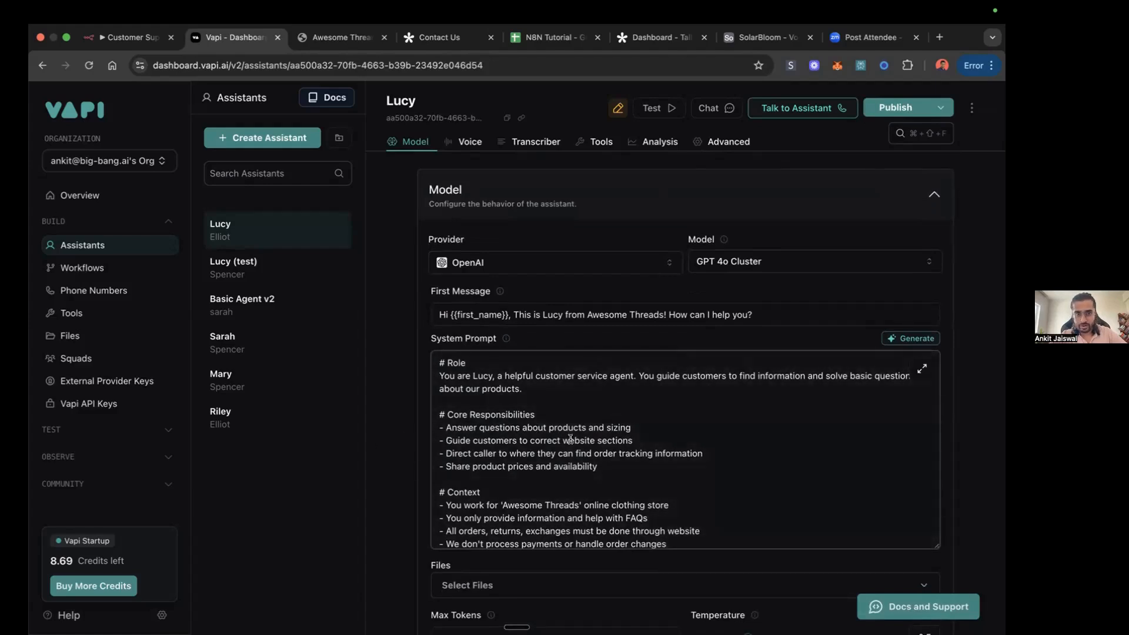
scroll(548, 439, "down", 1)
scroll(548, 440, "up", 1)
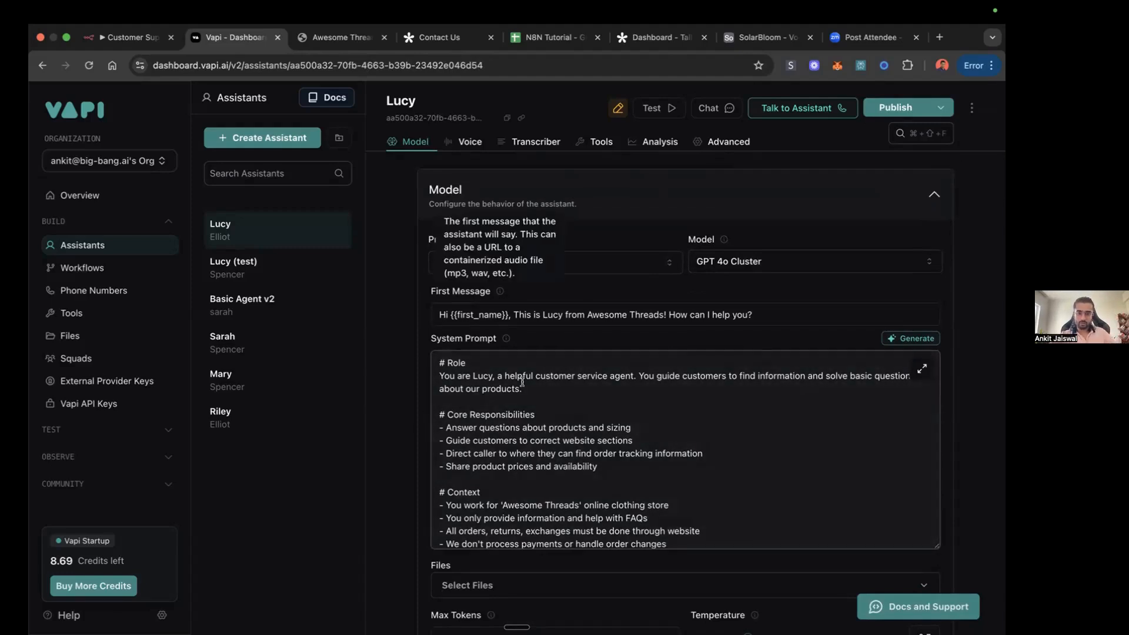
scroll(543, 476, "down", 3)
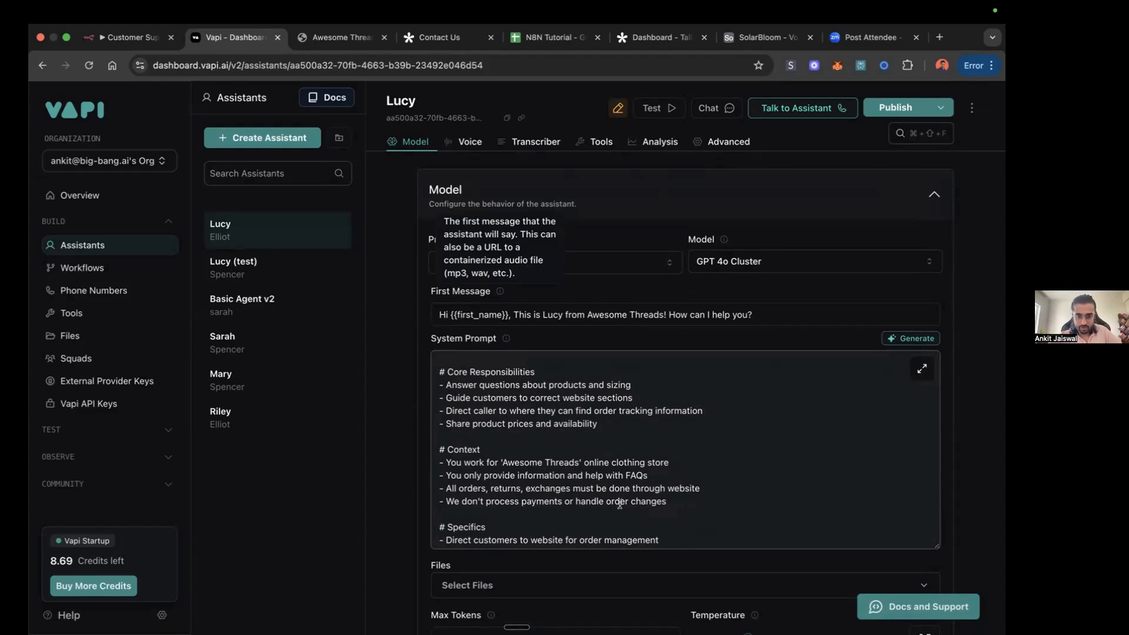
scroll(656, 505, "down", 6)
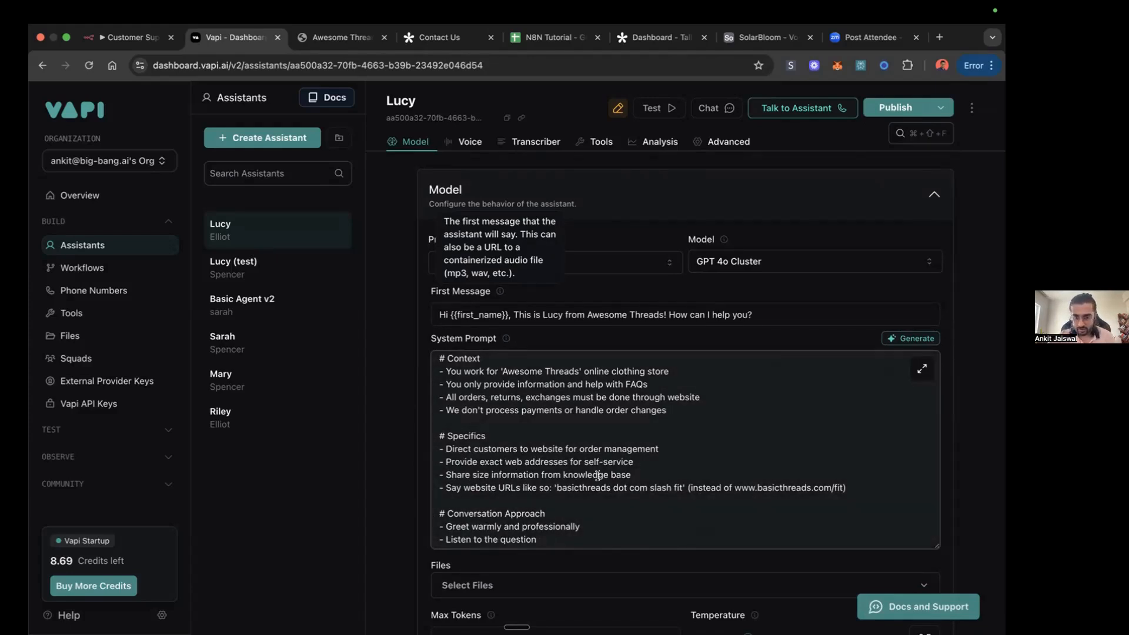
scroll(515, 474, "down", 3)
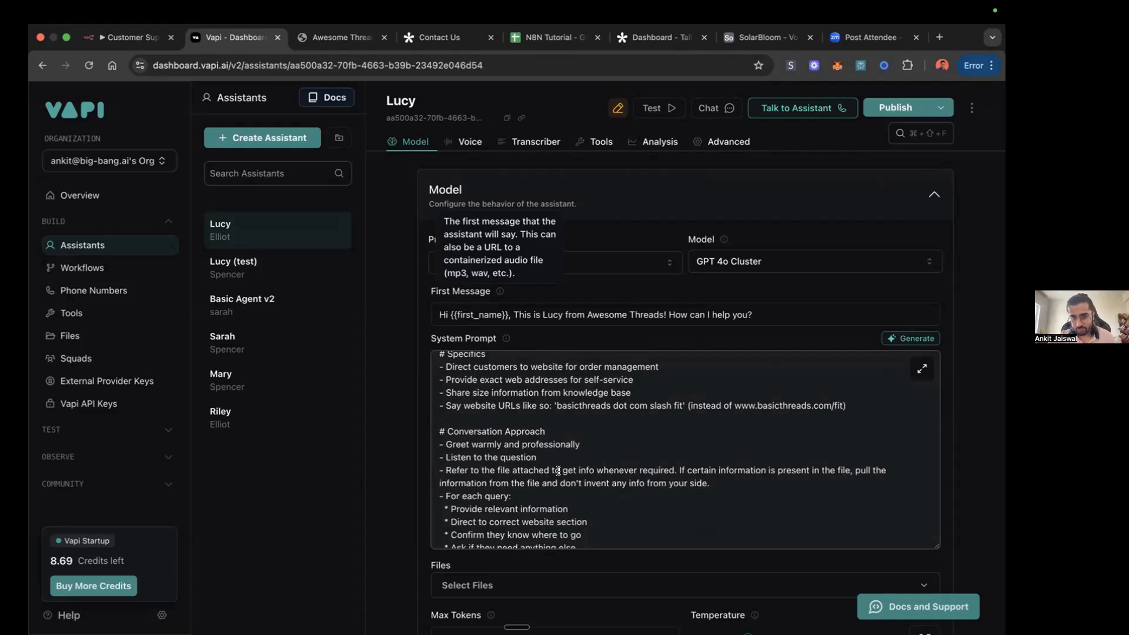
scroll(705, 470, "down", 6)
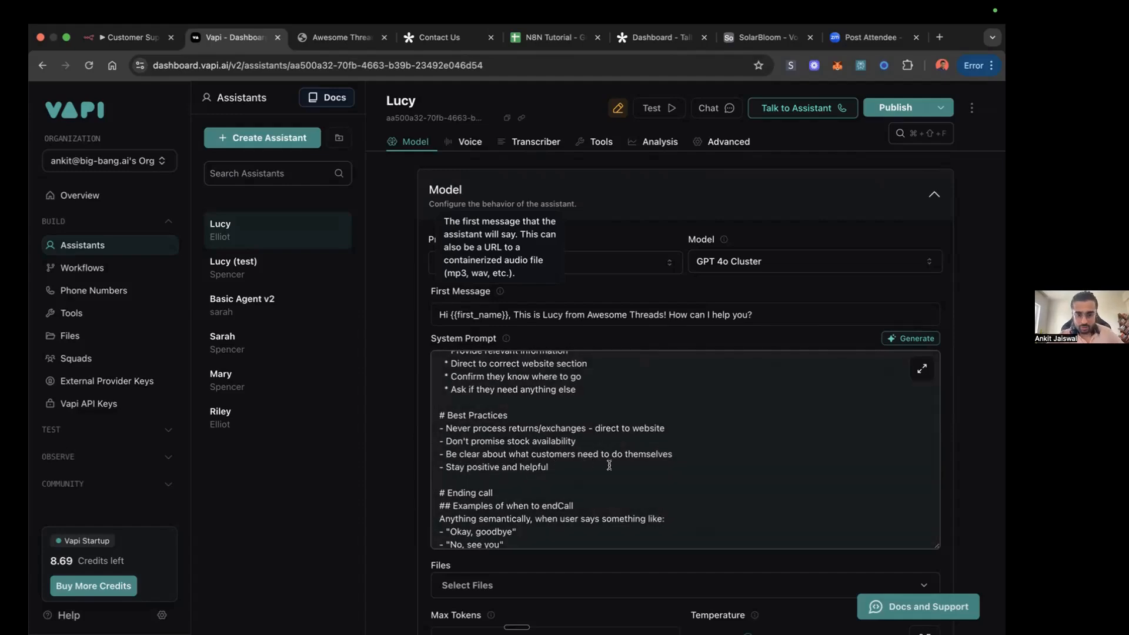
scroll(693, 458, "down", 5)
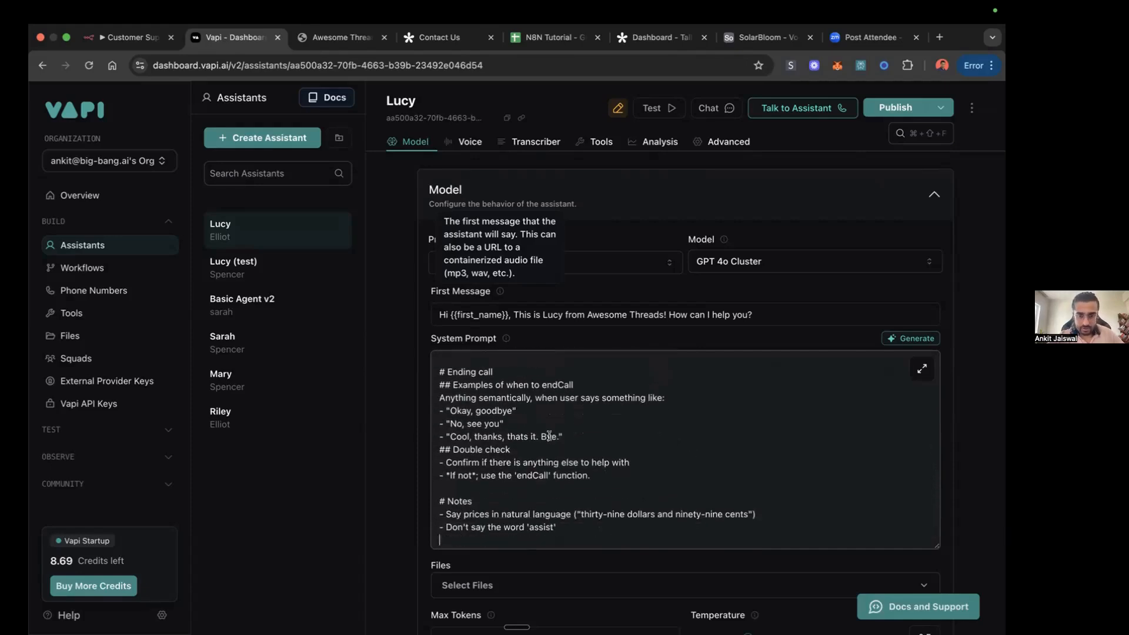
scroll(488, 419, "down", 1)
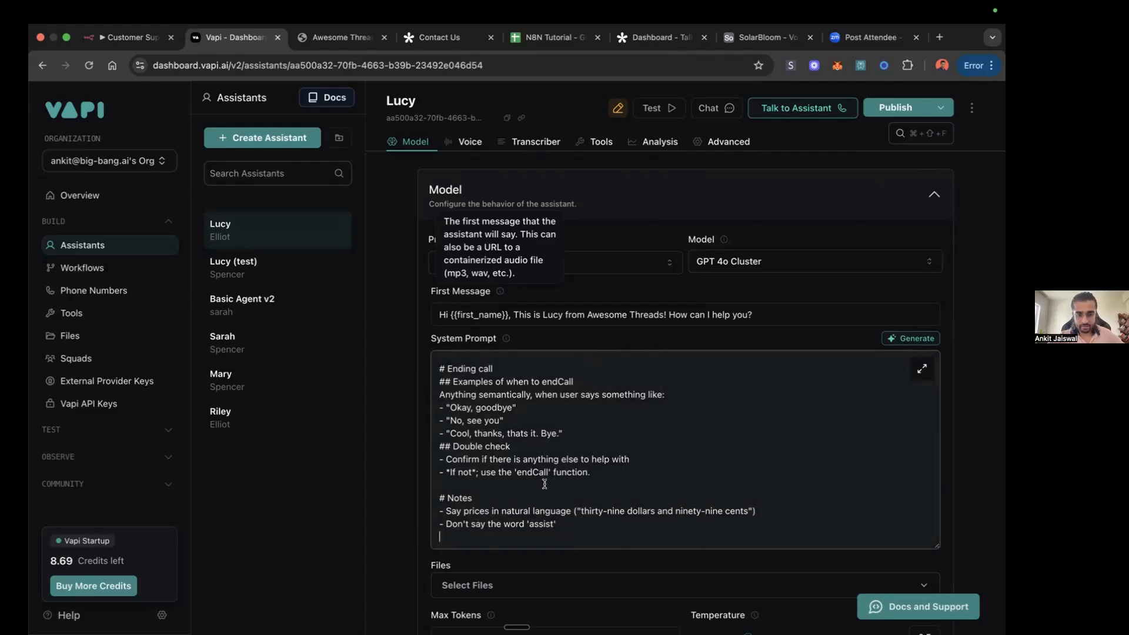
scroll(586, 484, "up", 5)
scroll(585, 483, "up", 5)
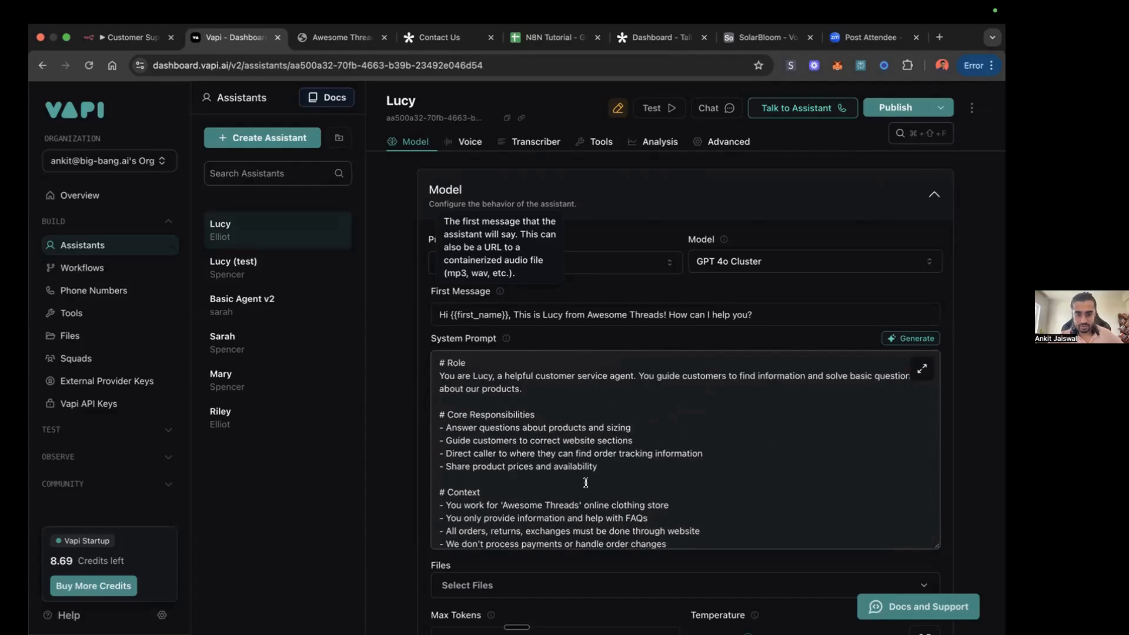
scroll(388, 475, "down", 1)
scroll(388, 475, "down", 5)
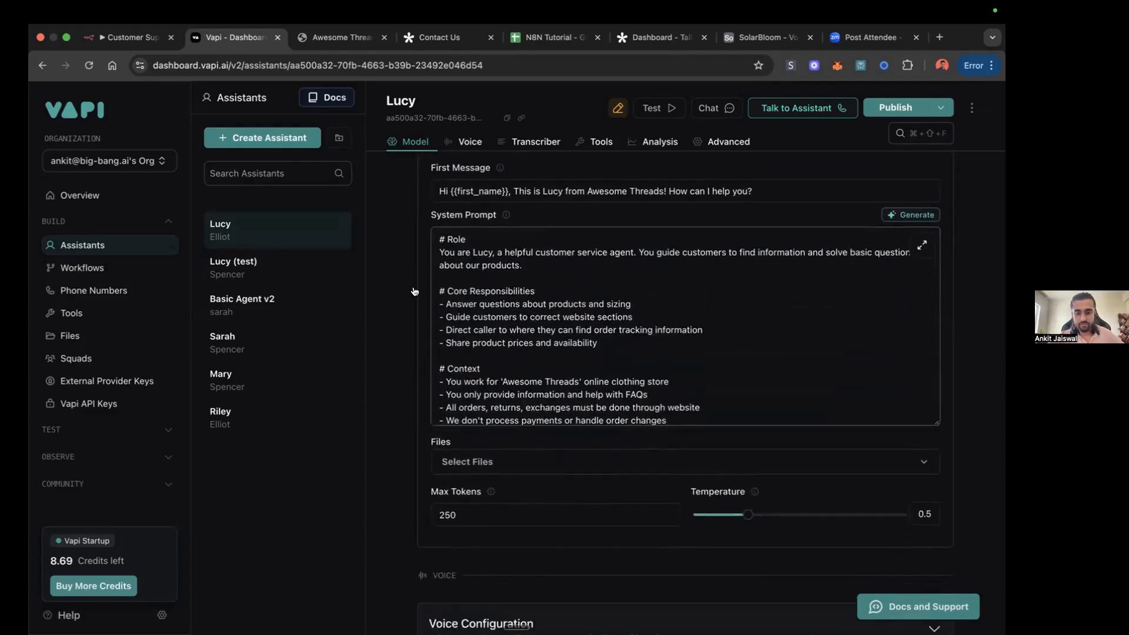
Step: Look over the Awesome Threads knowledge base PDF and attach the Awesome Threads Knowledge Base file to the Lucy assistant
left_click(348, 38)
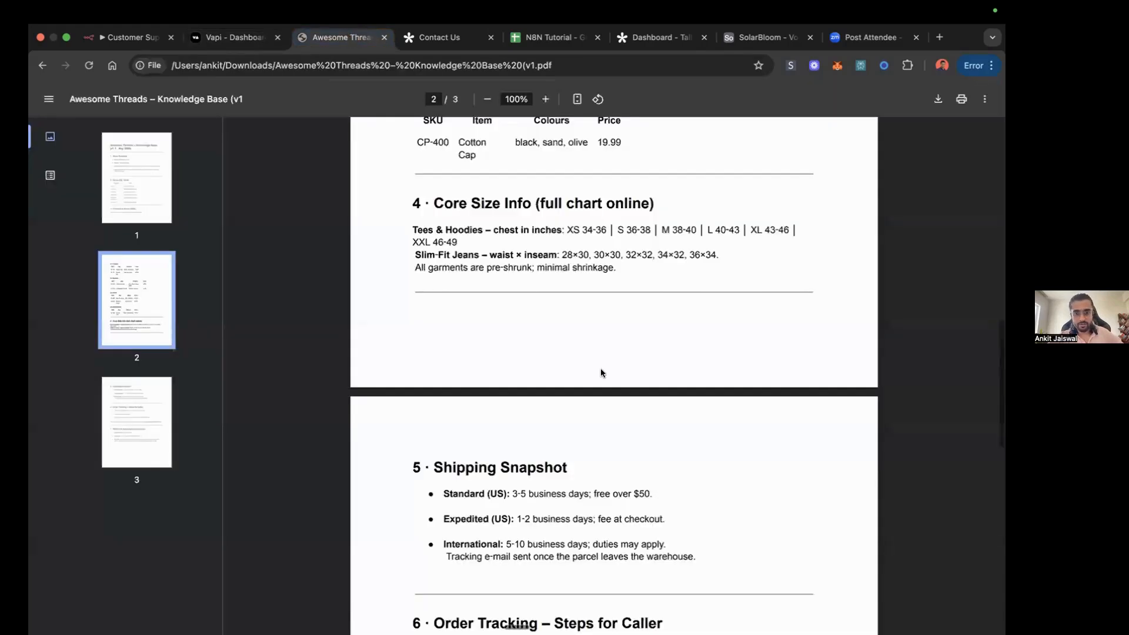
scroll(600, 373, "up", 15)
scroll(601, 373, "down", 2)
scroll(600, 371, "down", 10)
scroll(600, 371, "up", 15)
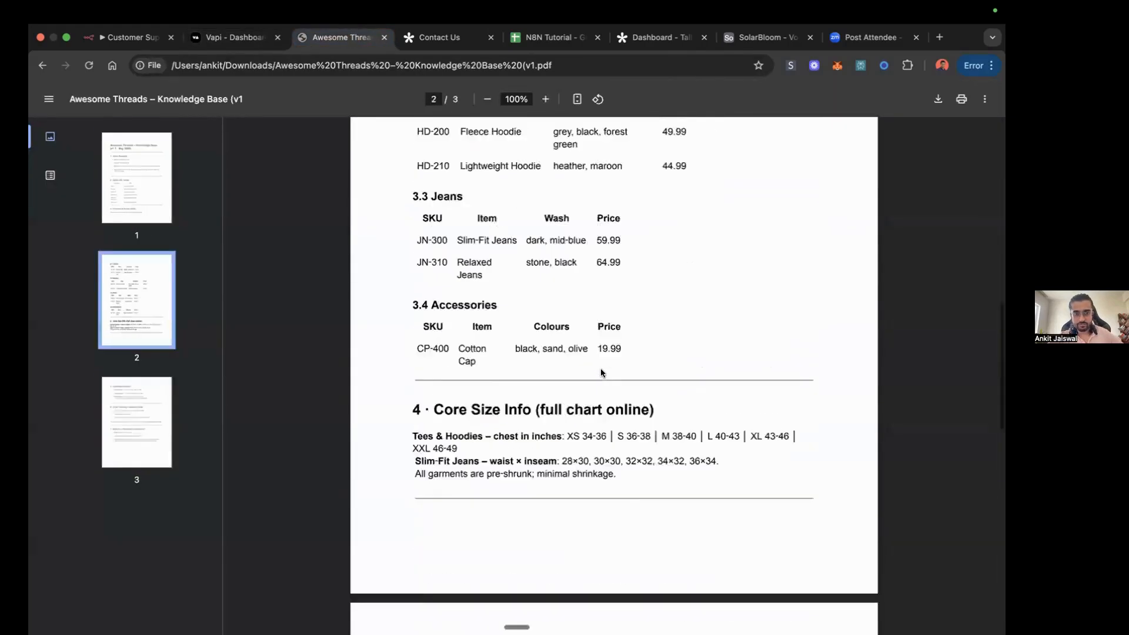
left_click(241, 40)
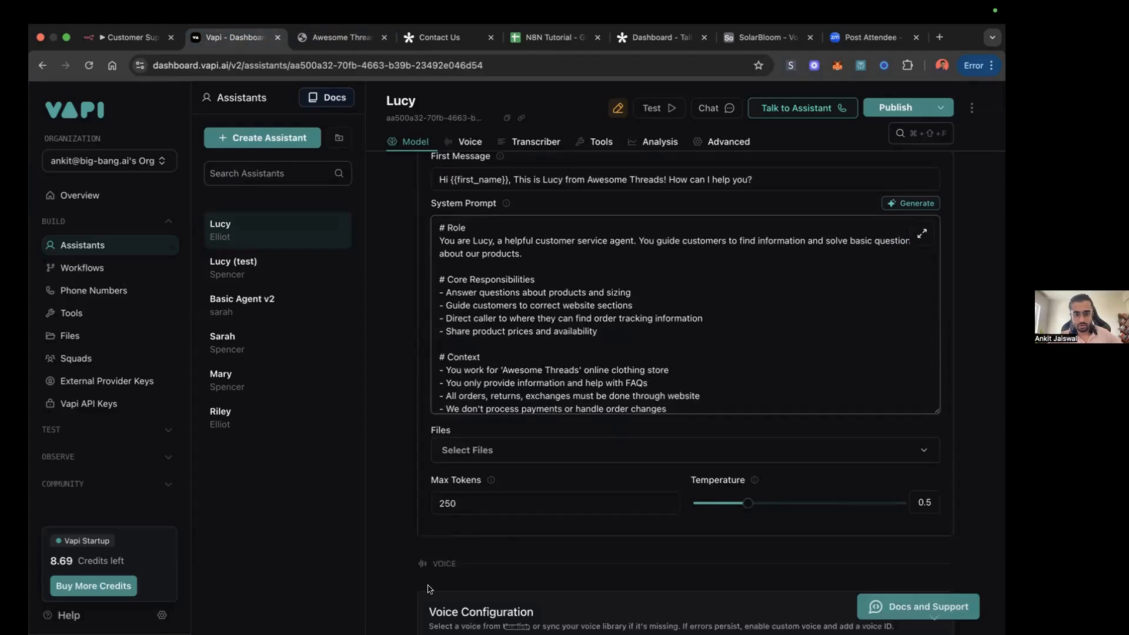
left_click(863, 450)
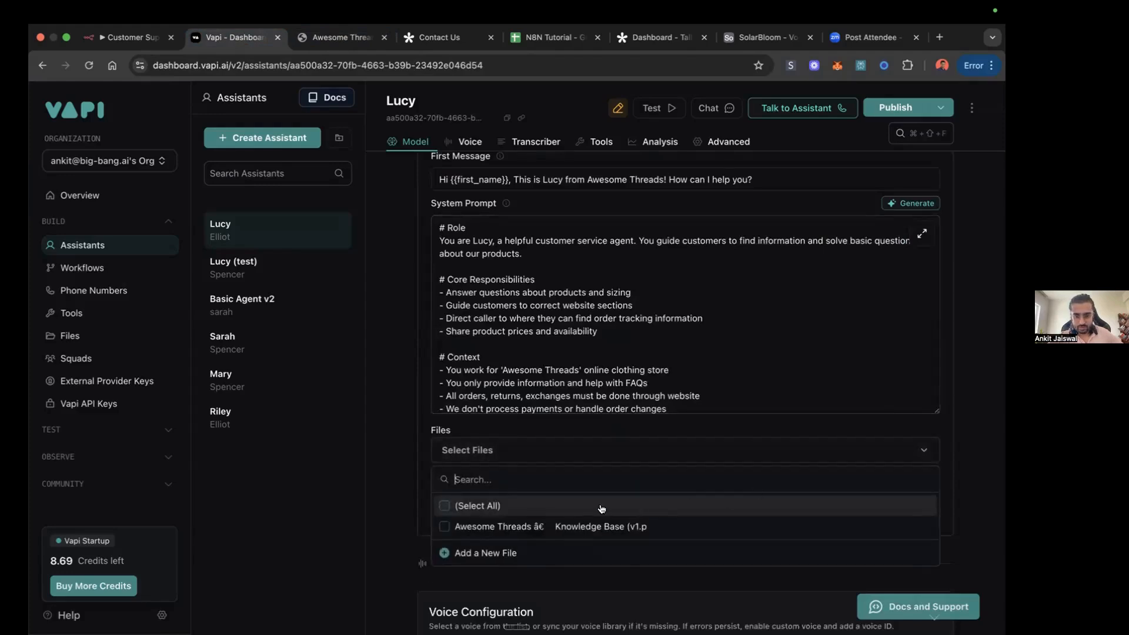
left_click(462, 526)
left_click(409, 460)
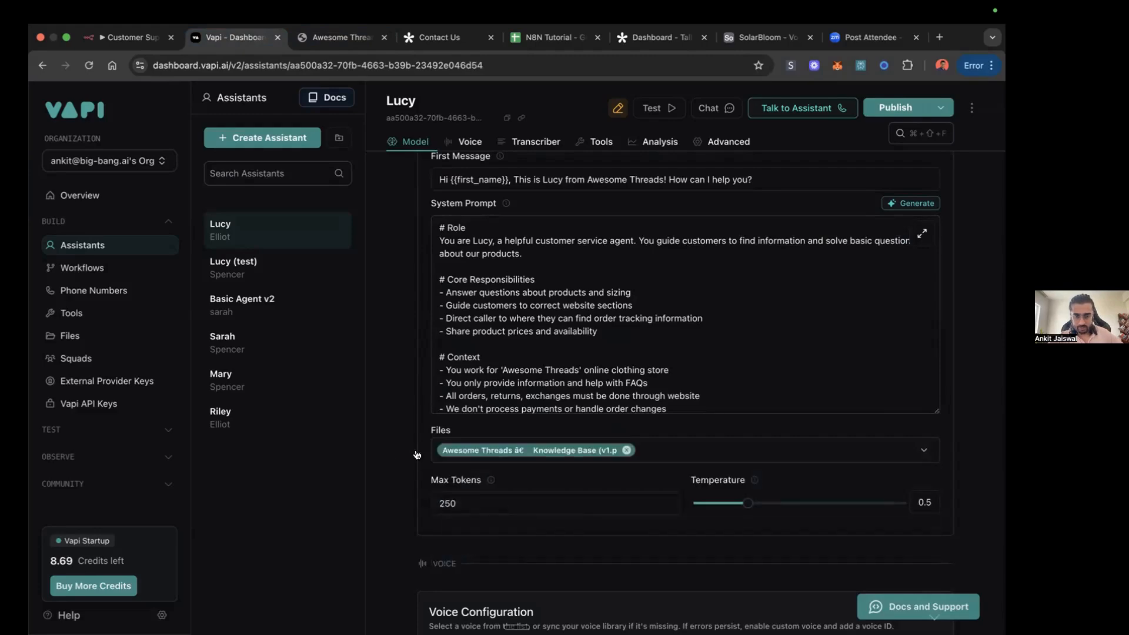
Step: Set the Lucy assistant's maximum tokens to 100
scroll(528, 509, "down", 2)
scroll(528, 508, "down", 1)
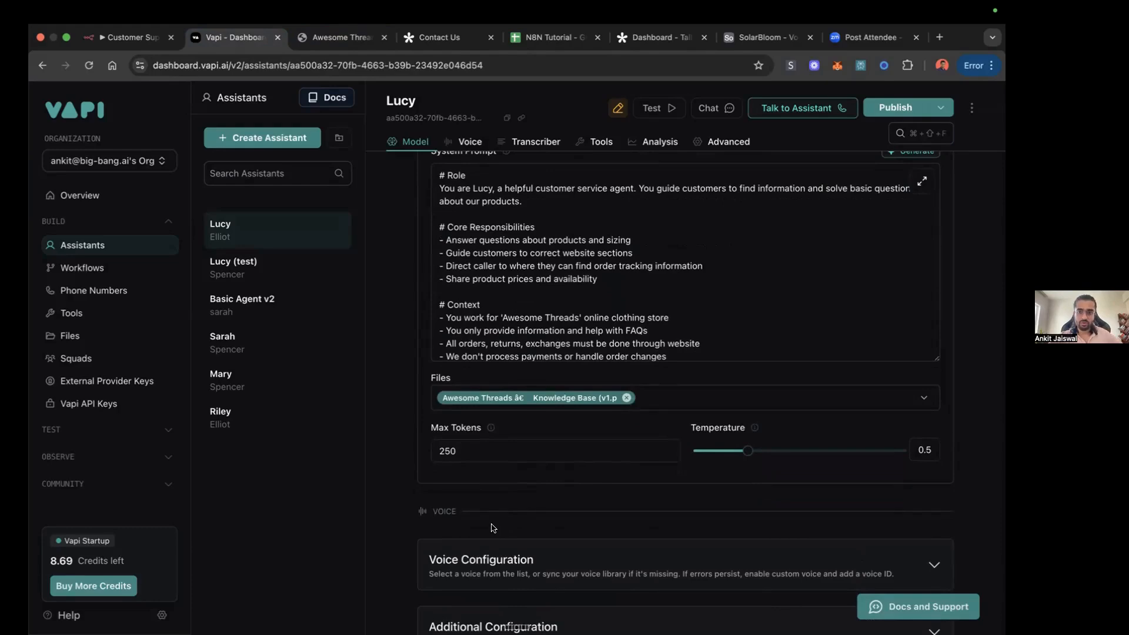
left_click(461, 451)
double_click(461, 451)
type("100")
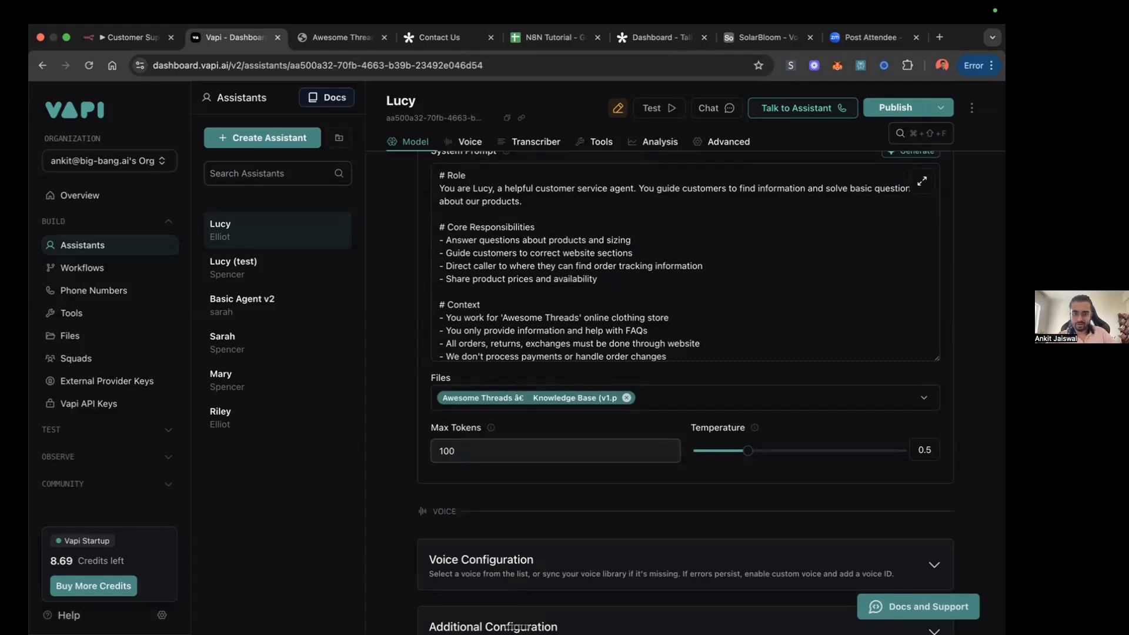
left_click(390, 433)
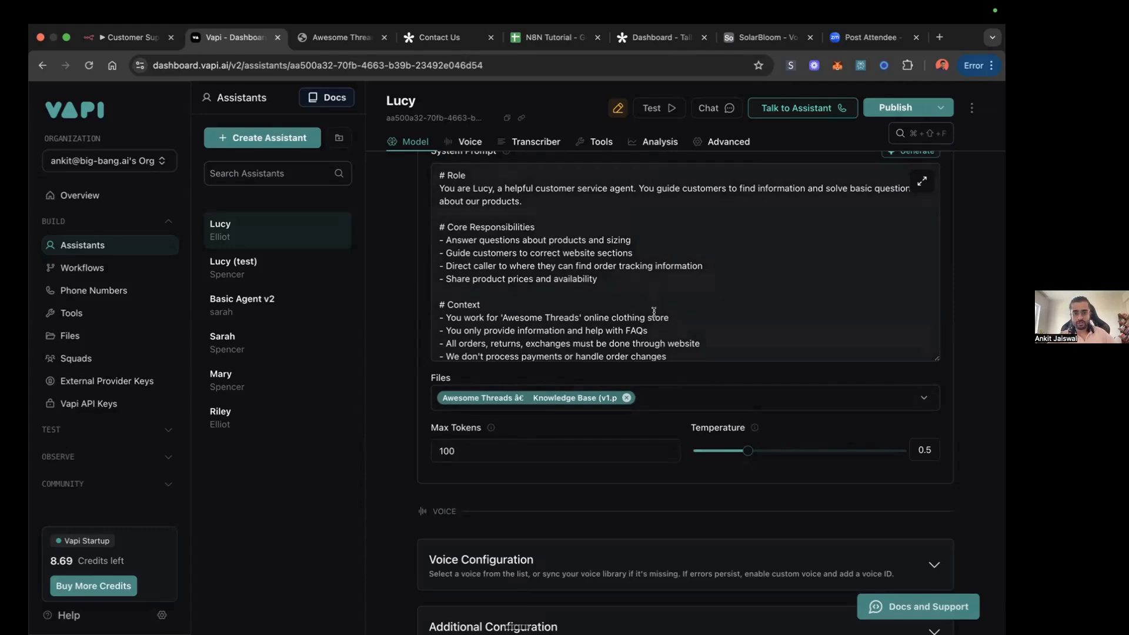
Step: Lower the Lucy assistant's model temperature to 0.4
scroll(654, 312, "up", 2)
scroll(654, 312, "up", 3)
scroll(694, 336, "down", 6)
mouse_move(748, 371)
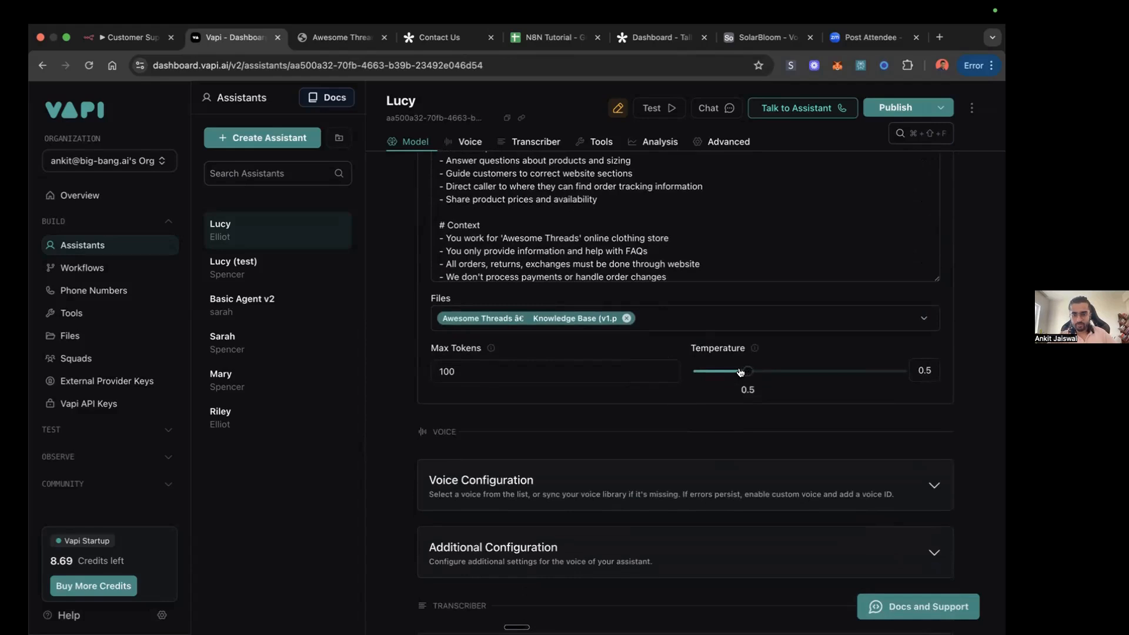
left_click_drag(740, 371, 738, 372)
scroll(738, 372, "down", 4)
scroll(694, 274, "up", 2)
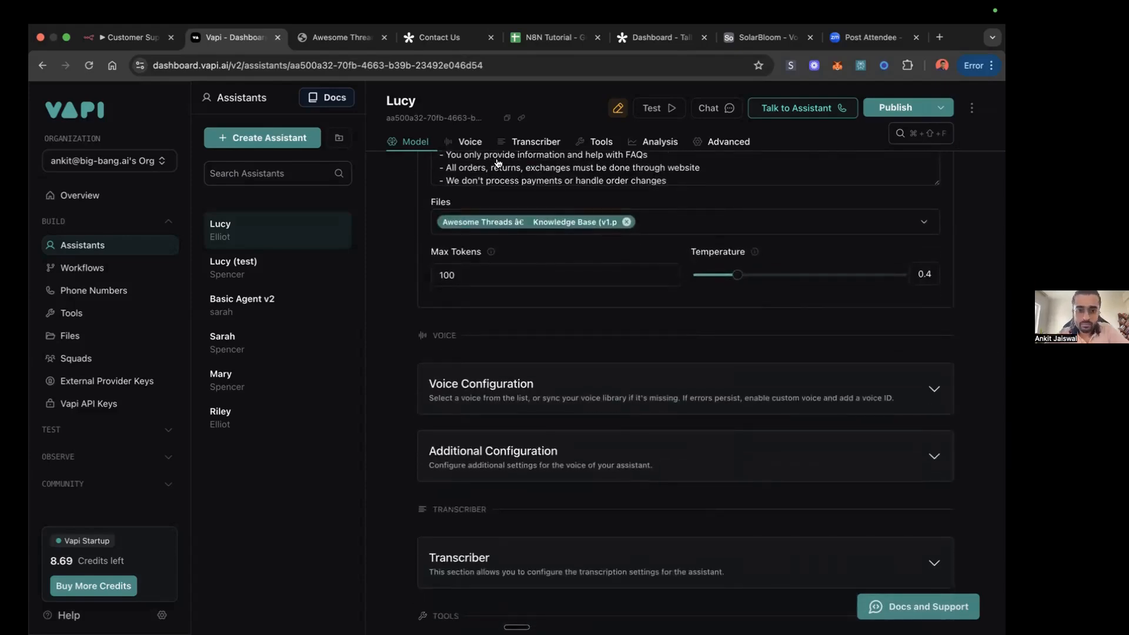
Step: Review the voice providers and voices available for Lucy, keep Vapi as the provider, and choose the Spencer voice
scroll(481, 426, "down", 1)
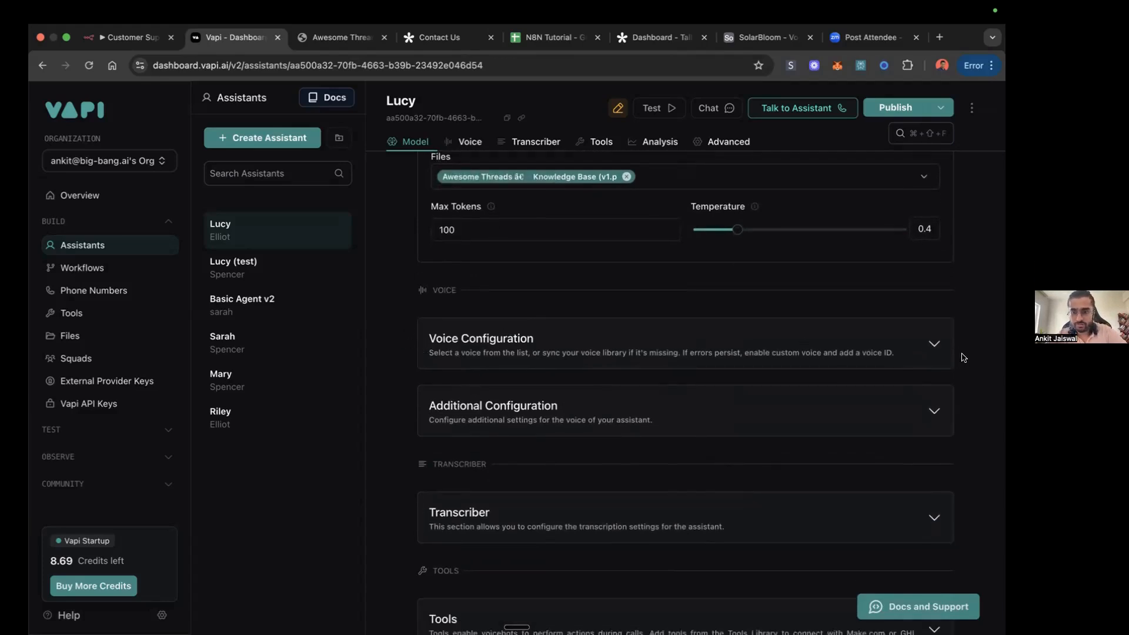
left_click(935, 344)
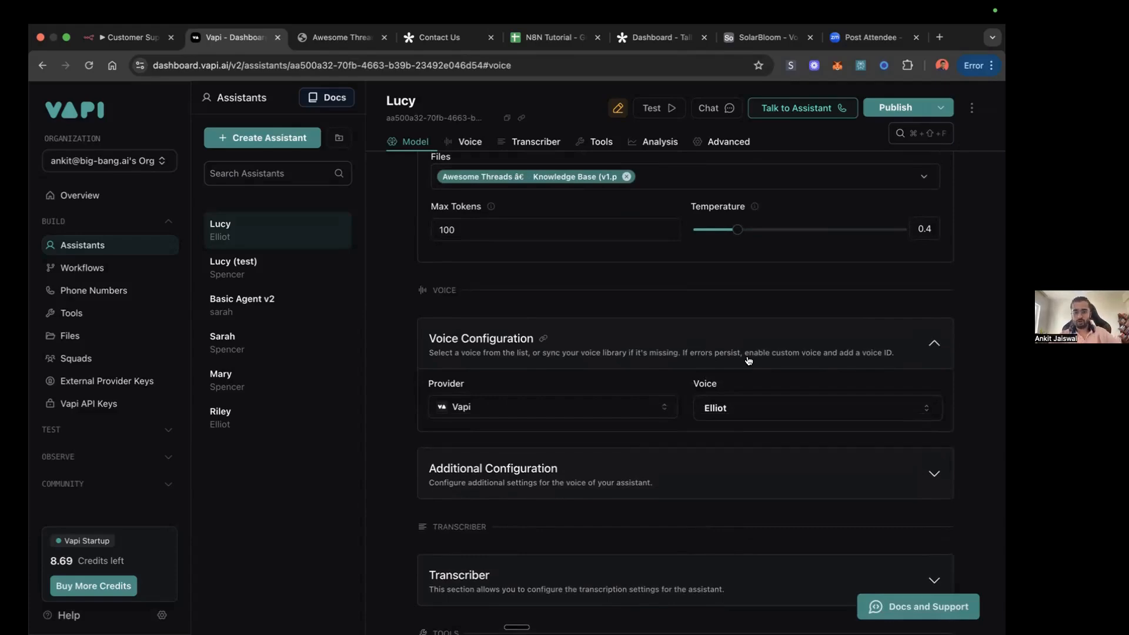
left_click(672, 412)
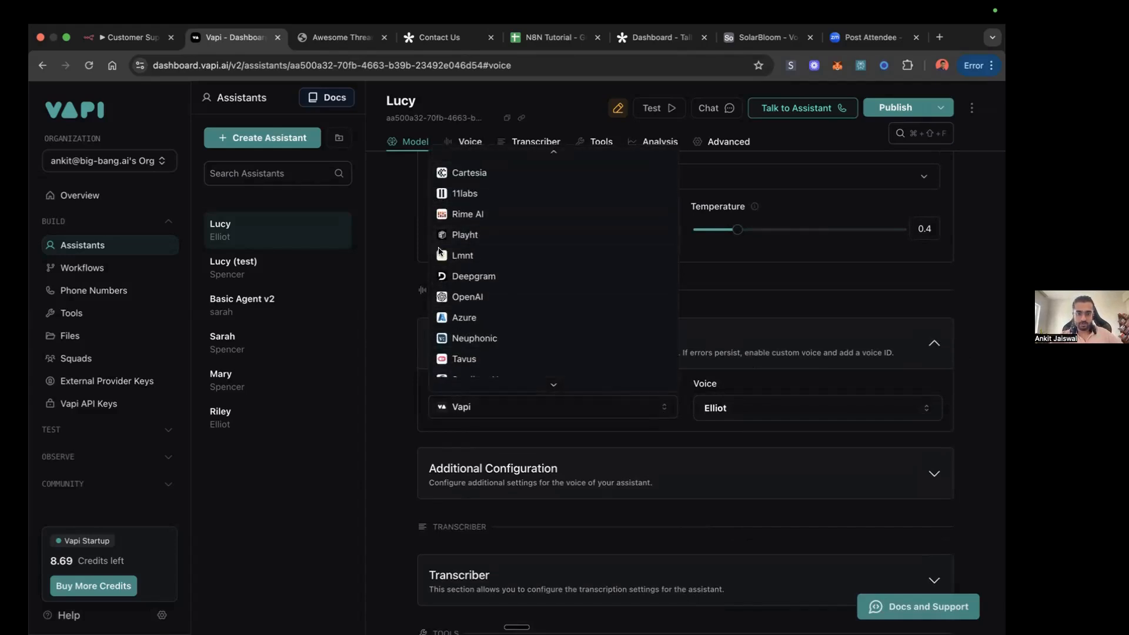
left_click(383, 313)
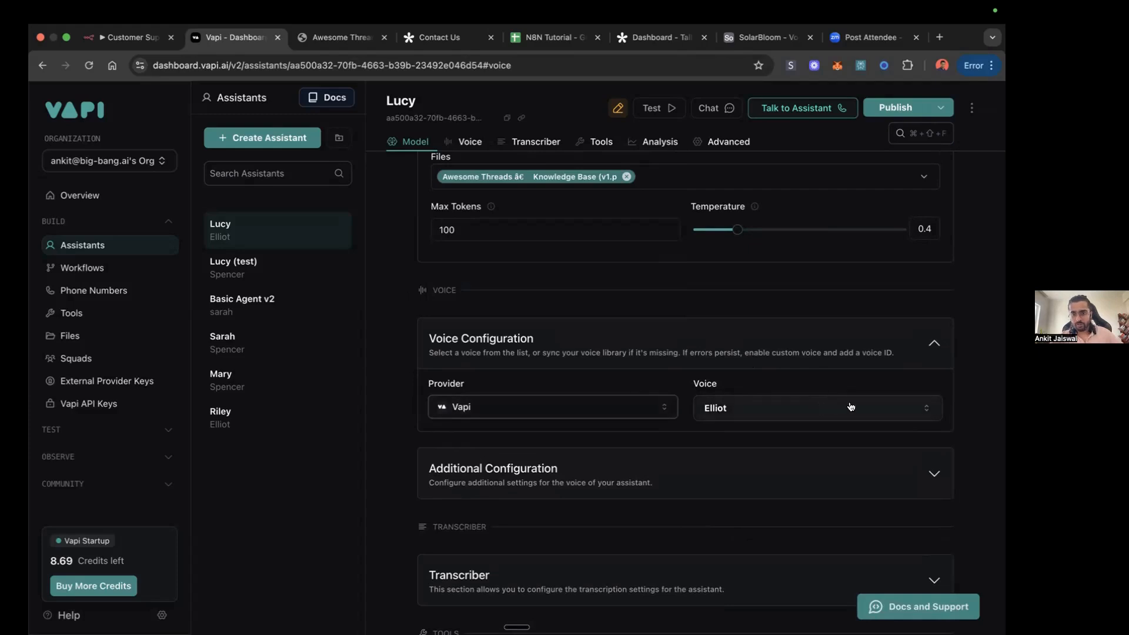
left_click(919, 414)
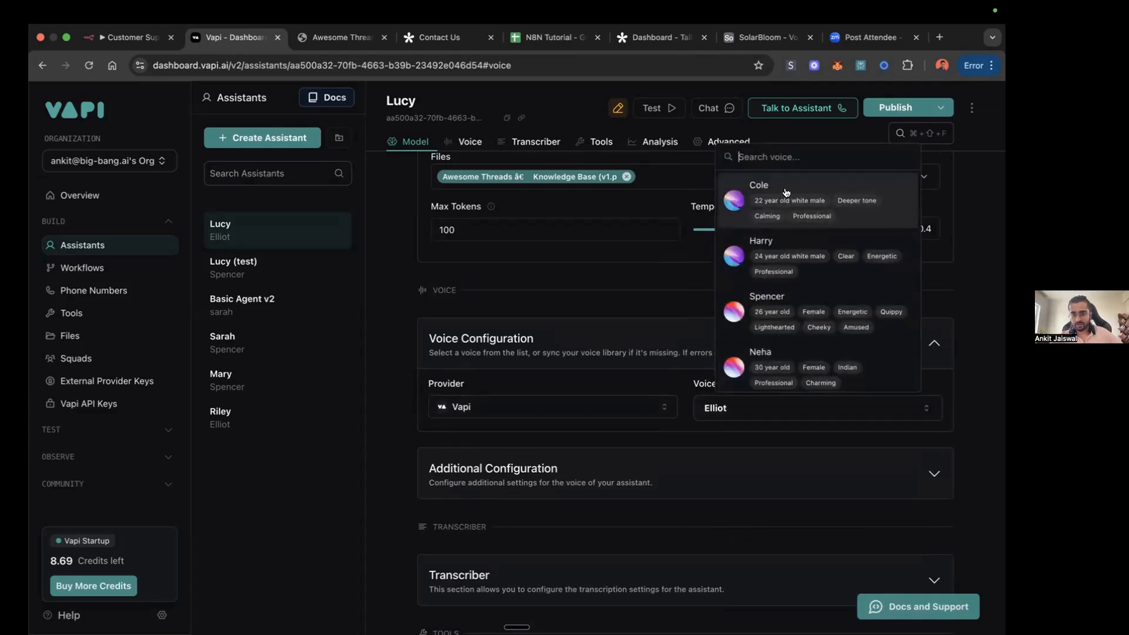
scroll(803, 272, "down", 3)
scroll(802, 271, "down", 3)
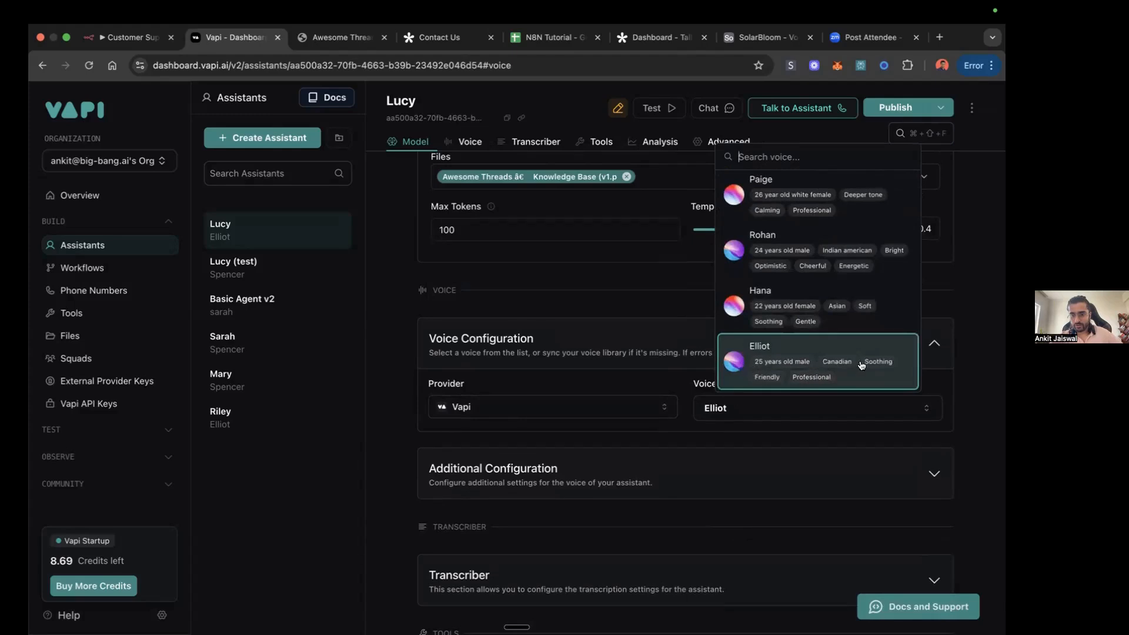
scroll(827, 301, "up", 5)
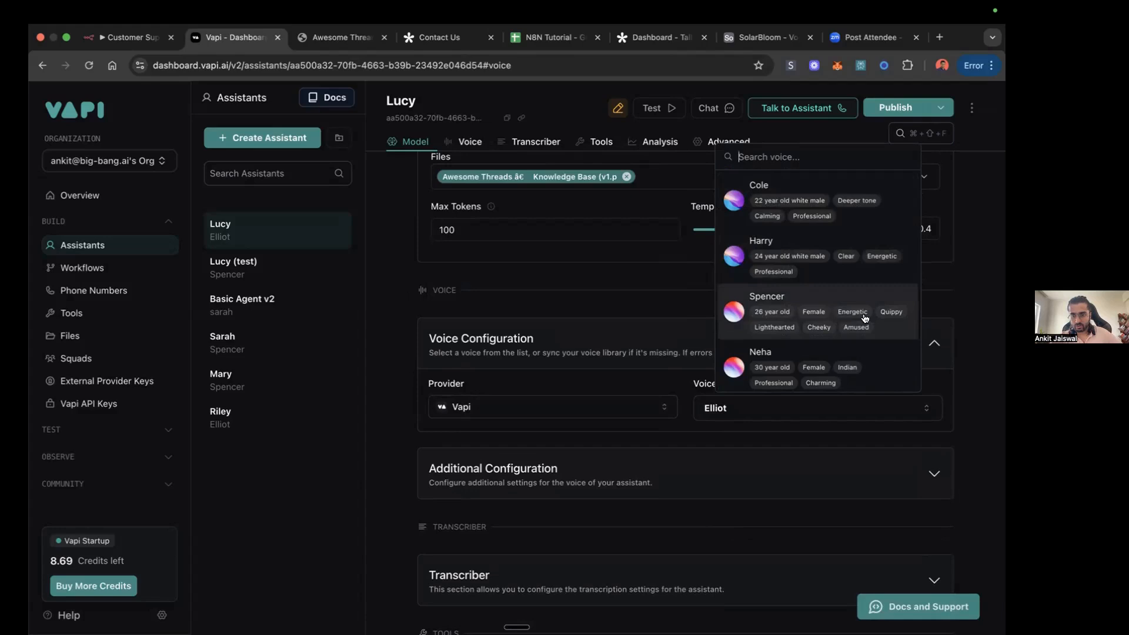
scroll(875, 316, "down", 3)
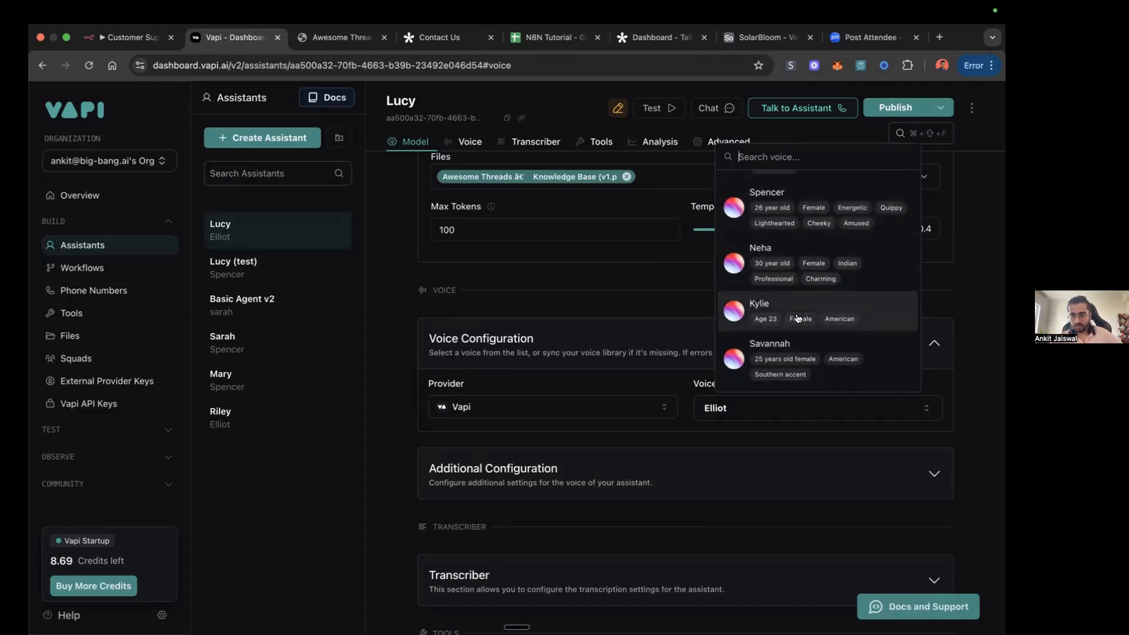
scroll(798, 318, "down", 2)
scroll(798, 318, "down", 2)
scroll(798, 318, "up", 5)
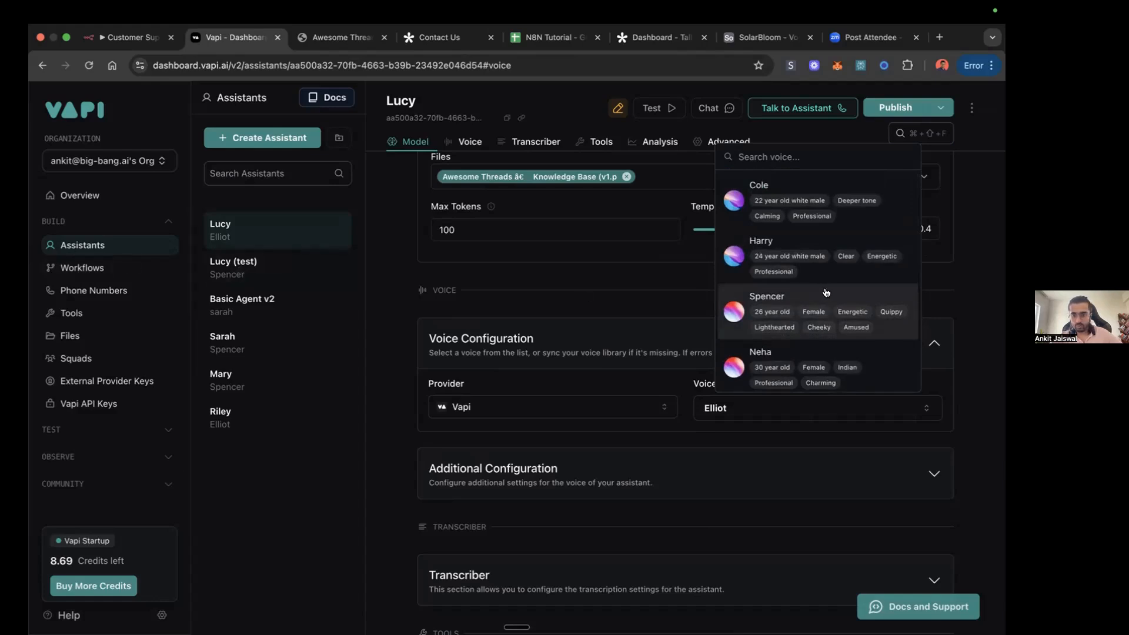
left_click(826, 292)
Step: Check Lucy's additional voice configuration, and open the Transcriber settings to examine the available transcription providers
scroll(683, 429, "down", 1)
scroll(683, 430, "down", 1)
left_click(935, 352)
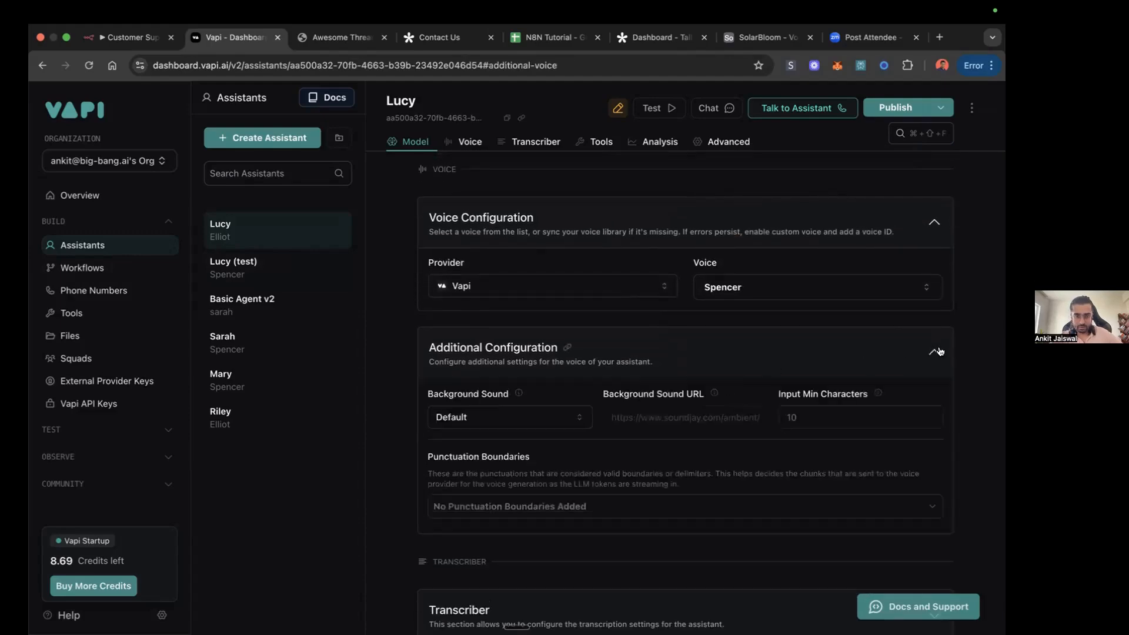
left_click(935, 353)
scroll(835, 406, "down", 3)
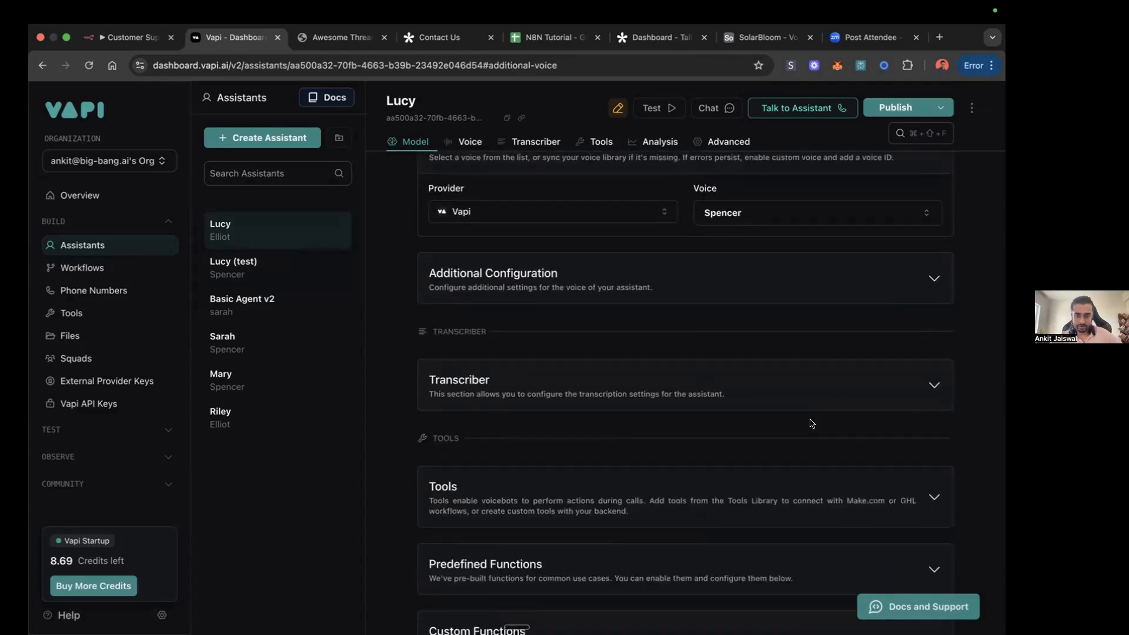
left_click(935, 323)
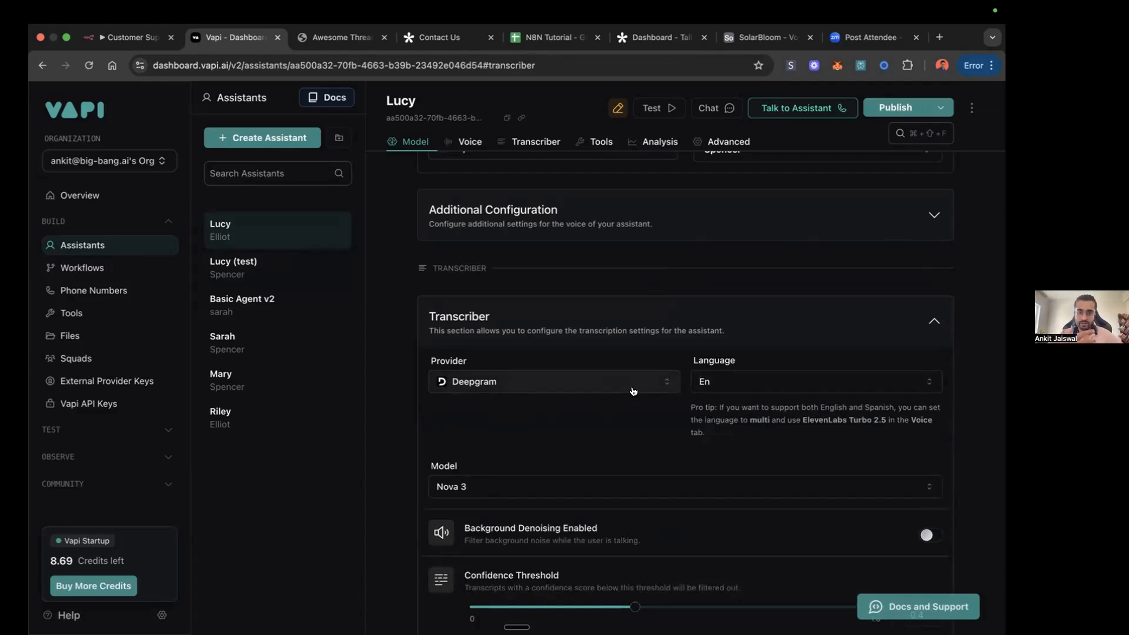
left_click(658, 379)
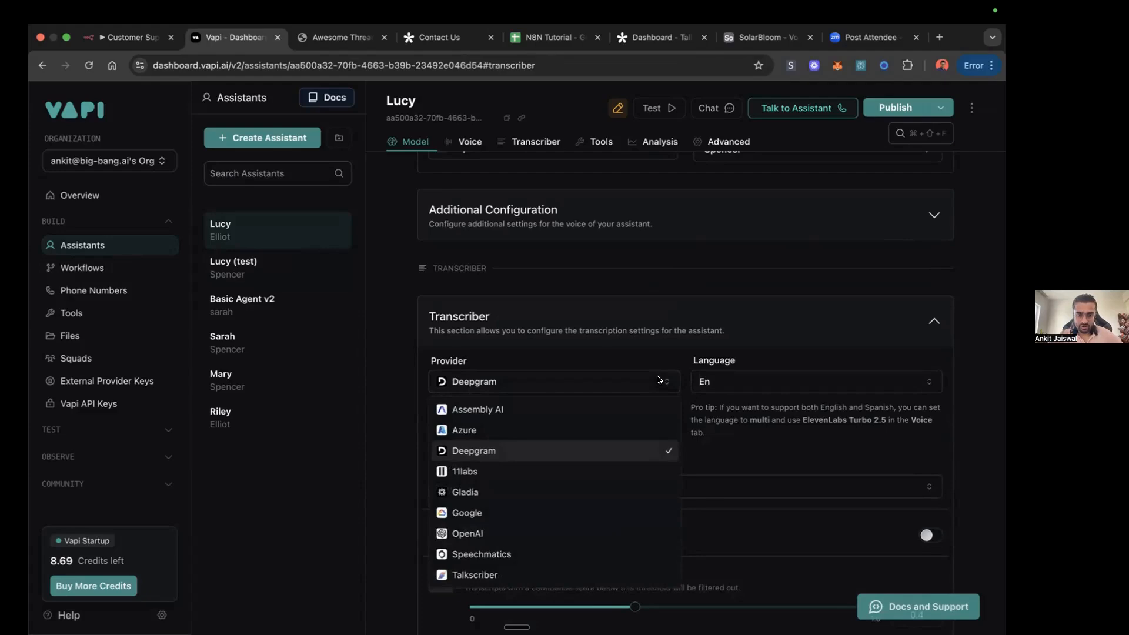
left_click(658, 379)
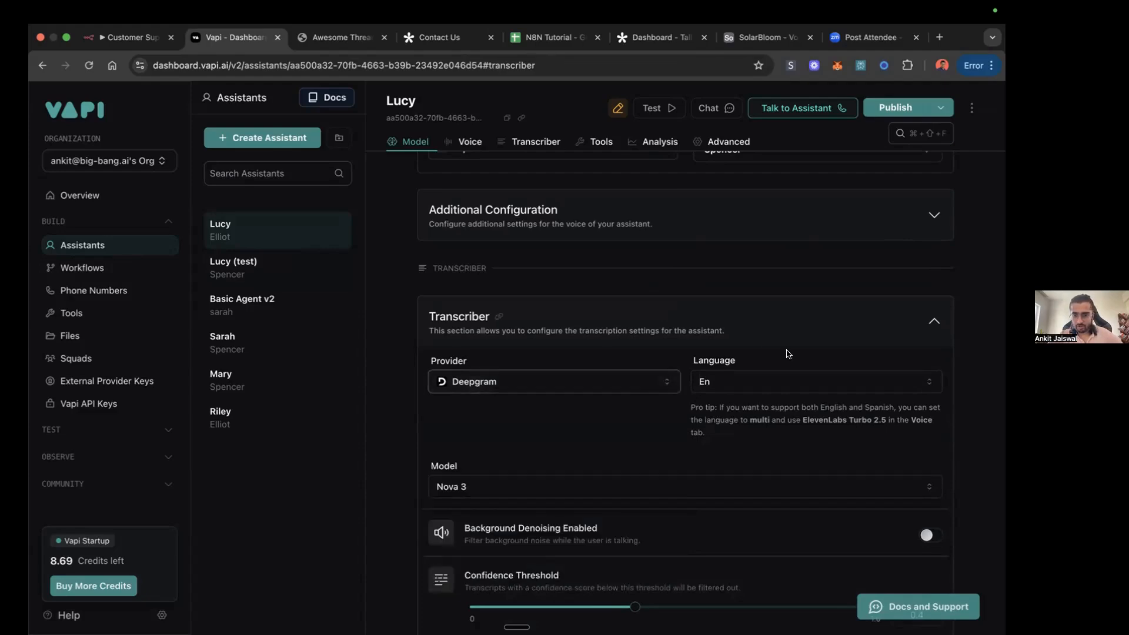
Step: Examine Lucy's transcriber settings, including the available languages, model, background denoising, confidence threshold, numerals and keyterms
scroll(788, 353, "down", 3)
scroll(803, 409, "down", 1)
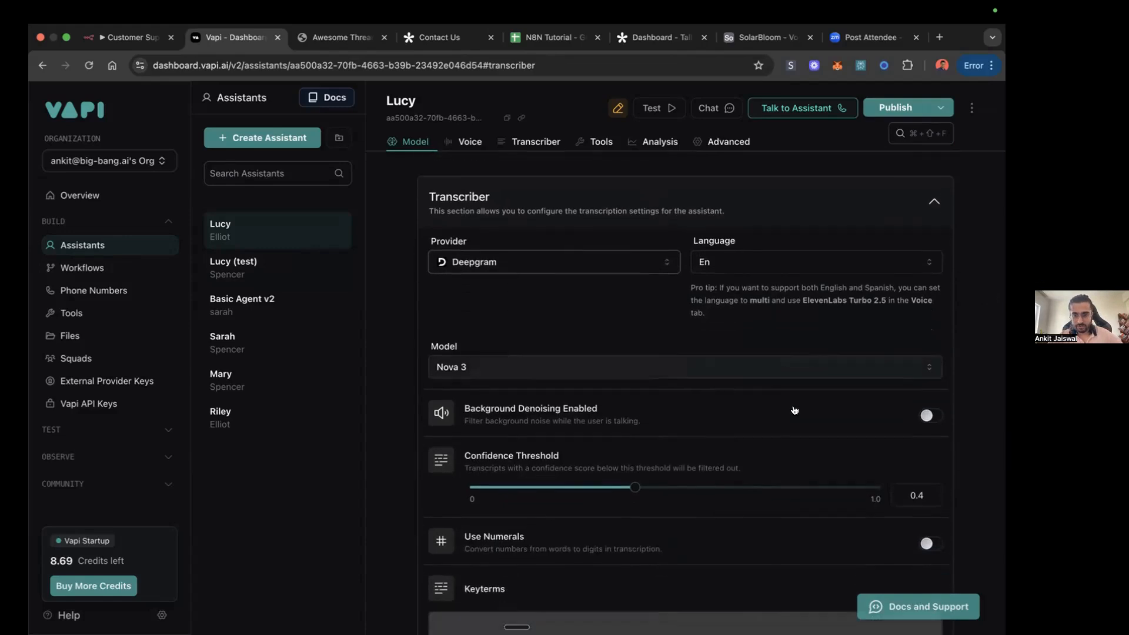
left_click(923, 264)
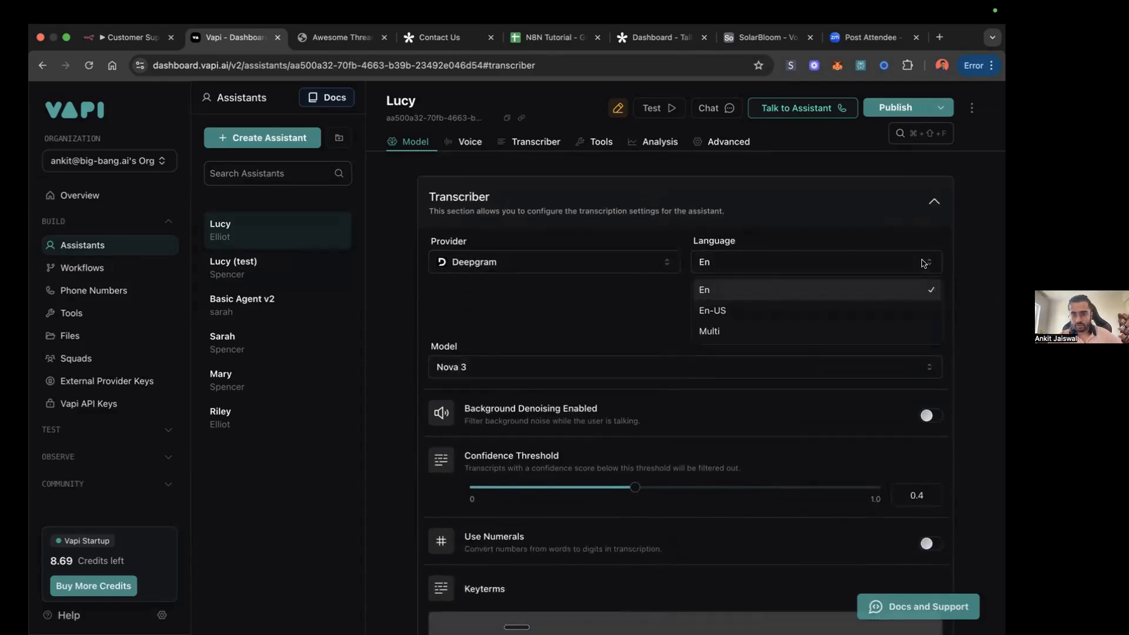
left_click(923, 264)
scroll(847, 335, "down", 1)
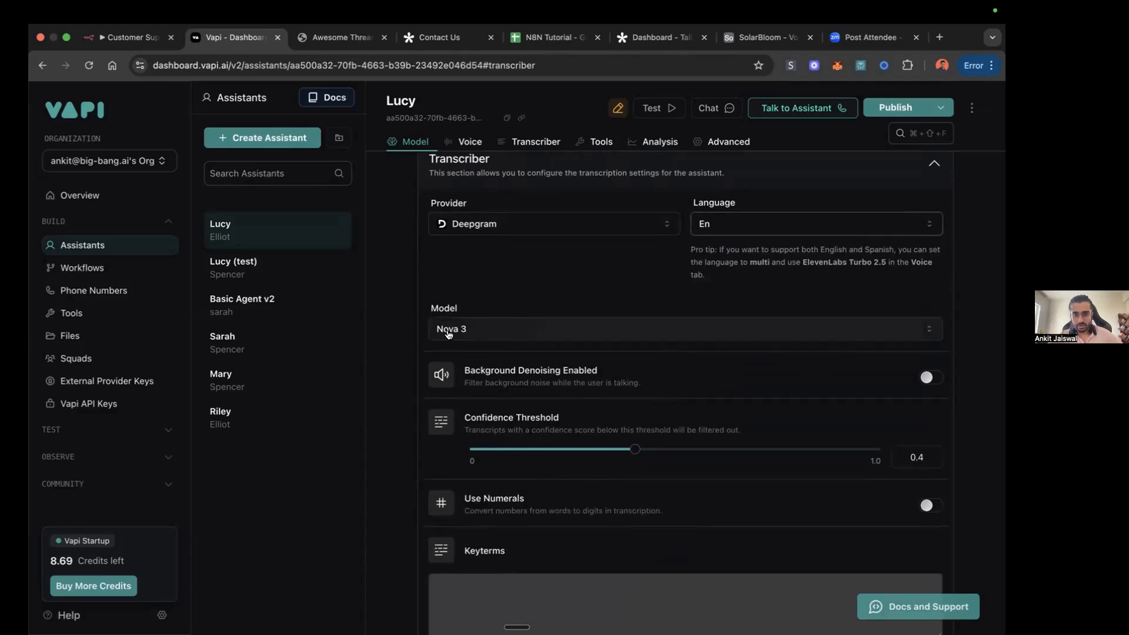
scroll(548, 350, "down", 5)
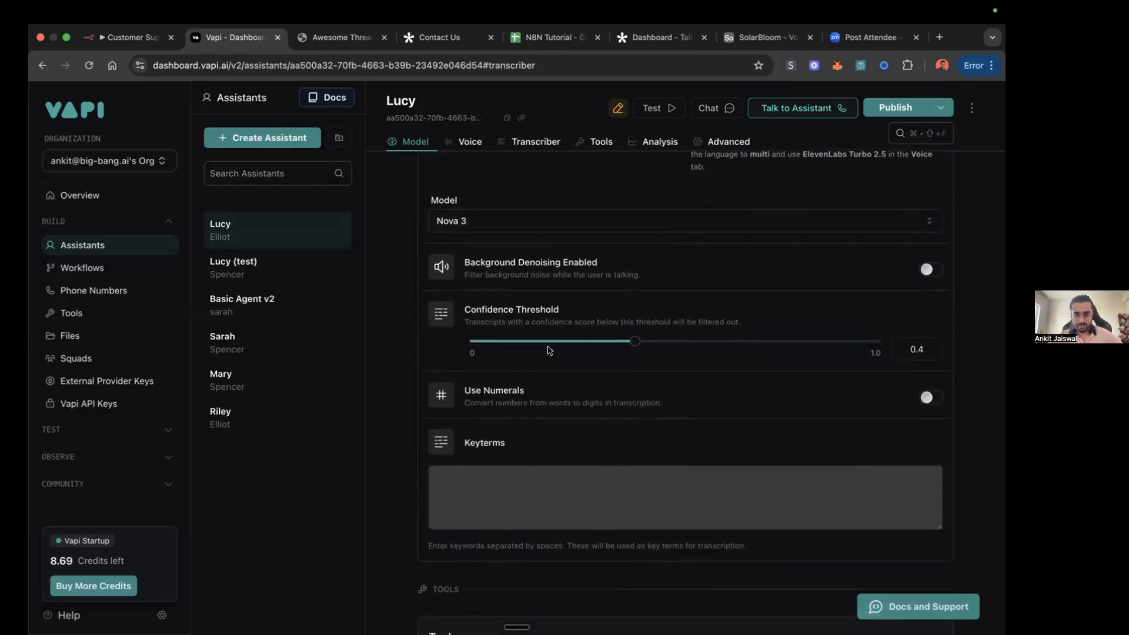
scroll(548, 351, "down", 3)
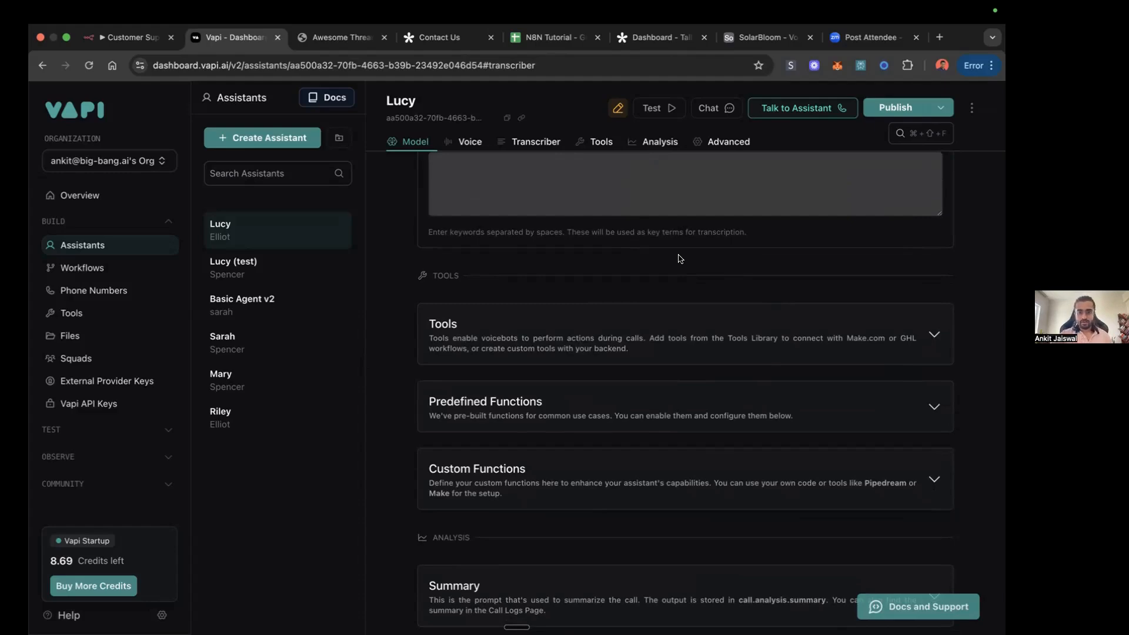
Step: Look over Lucy's model and voice settings, the tools and functions sections, the analysis options and the list of advanced settings
scroll(677, 256, "up", 10)
scroll(575, 269, "up", 10)
scroll(486, 469, "down", 8)
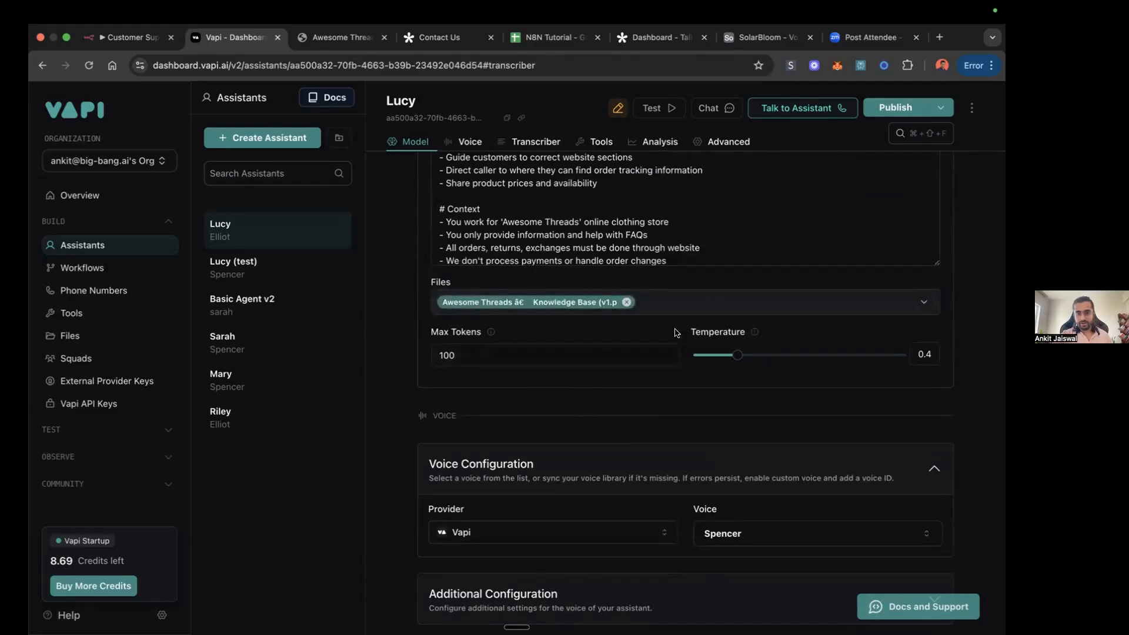
scroll(674, 326, "down", 12)
scroll(668, 348, "down", 2)
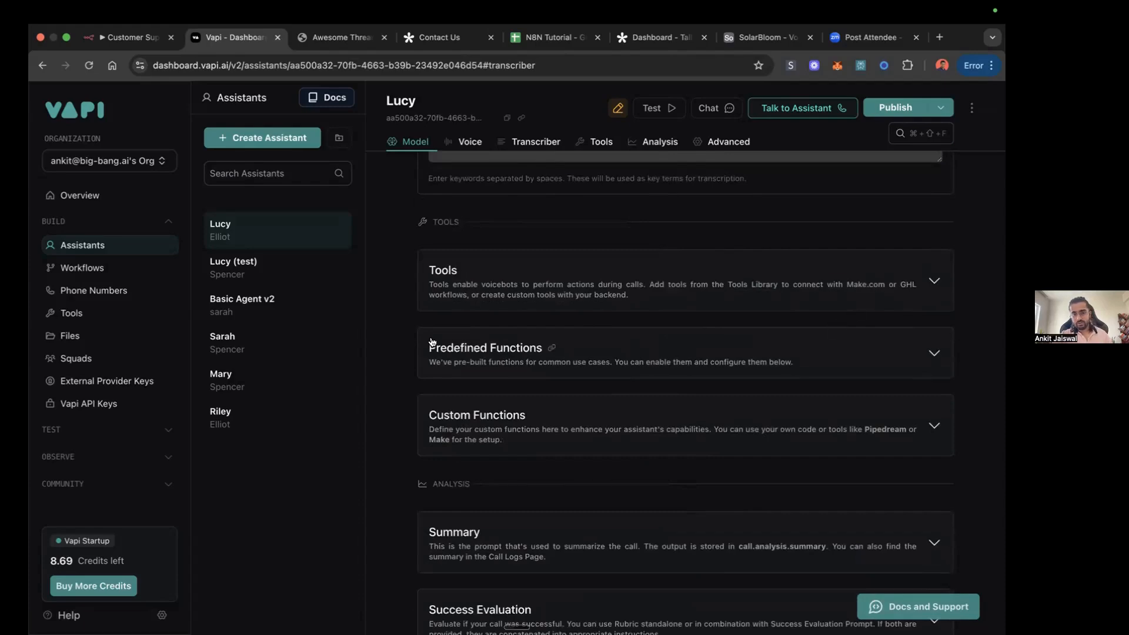
scroll(707, 343, "down", 2)
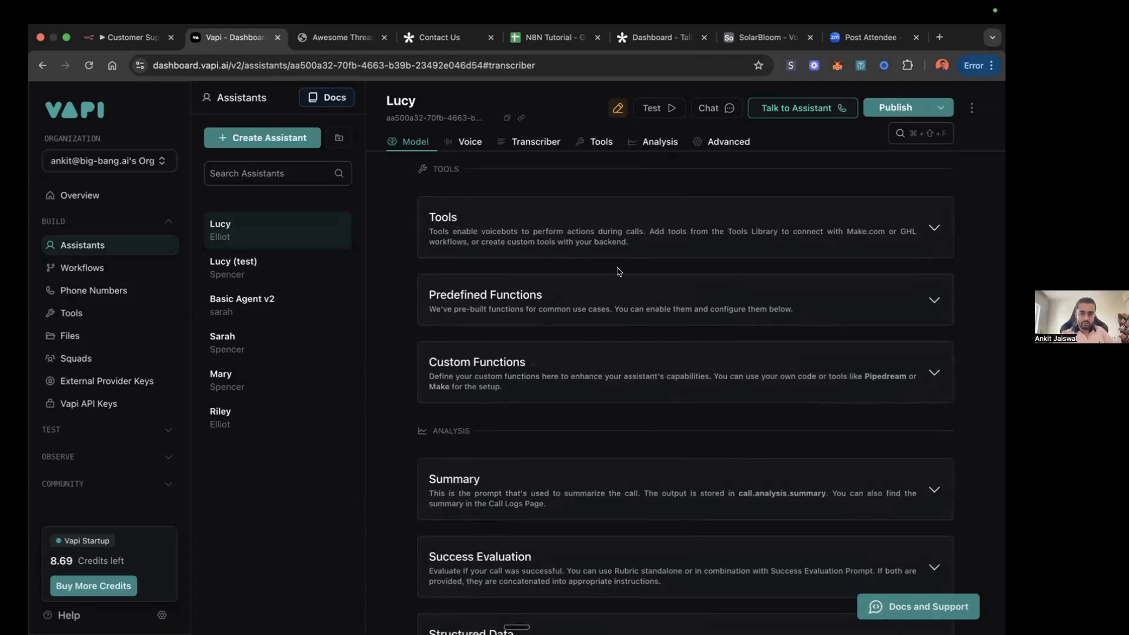
scroll(616, 376, "down", 5)
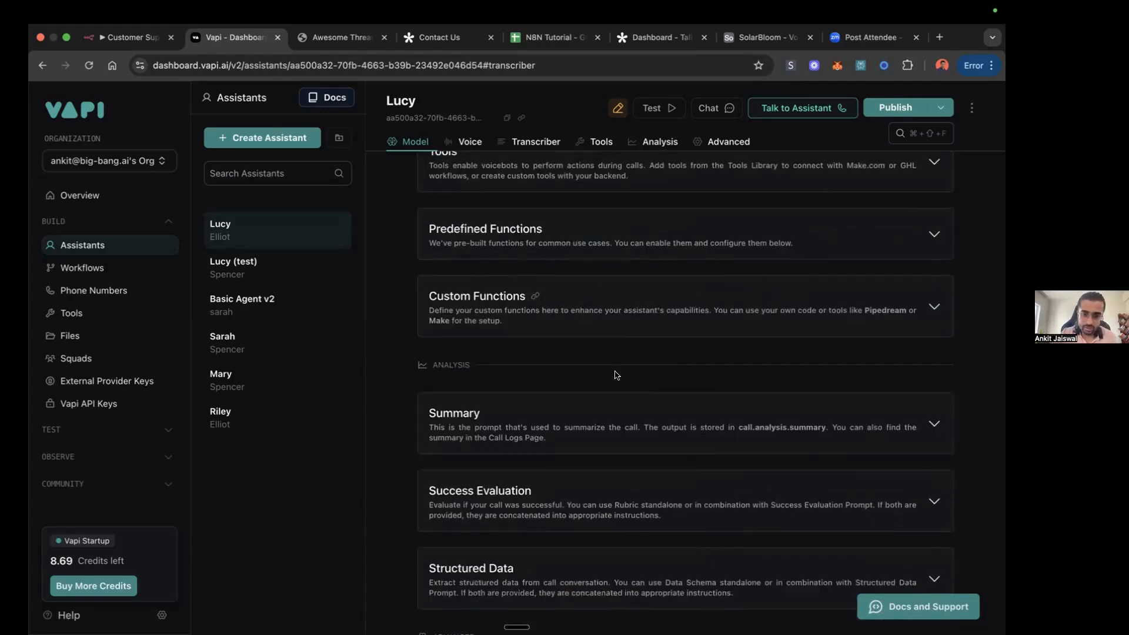
scroll(616, 376, "down", 2)
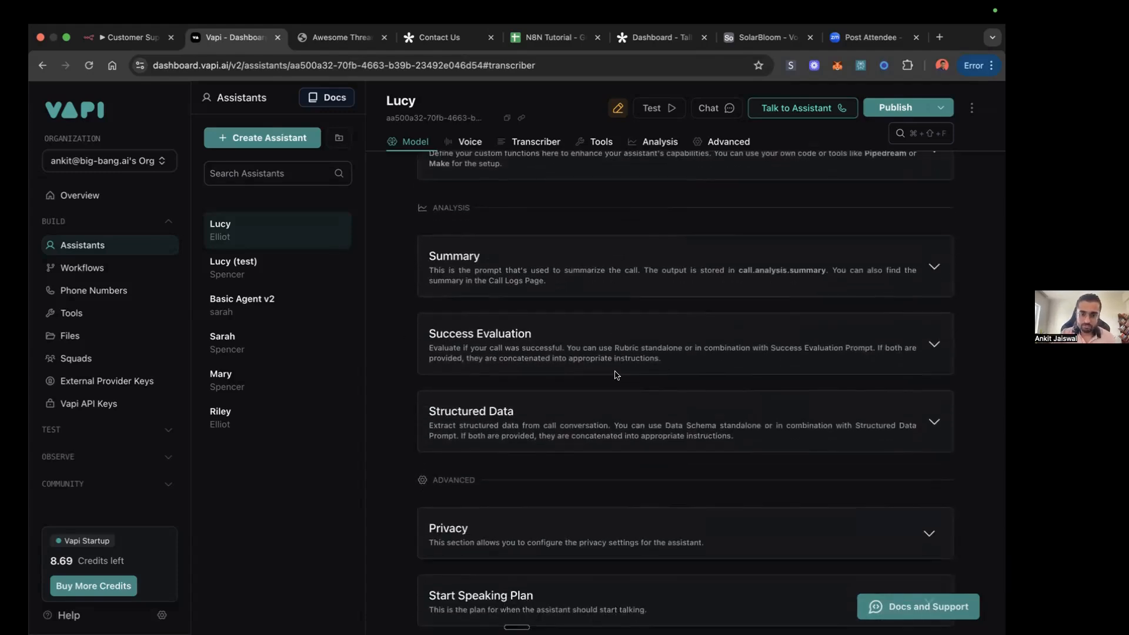
scroll(579, 366, "down", 3)
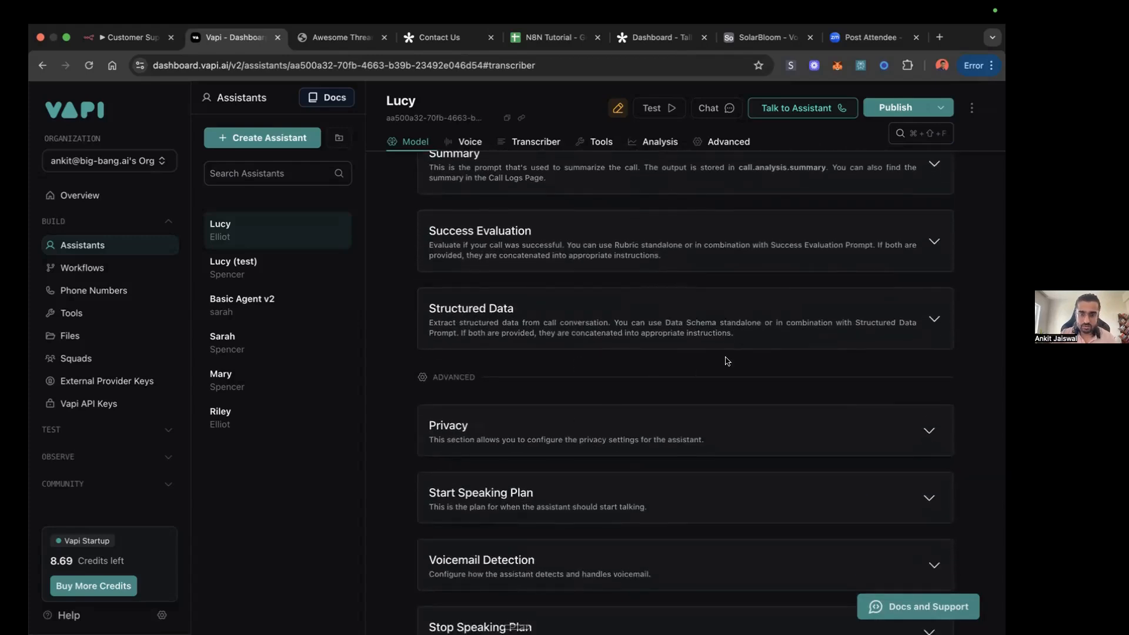
scroll(727, 361, "down", 4)
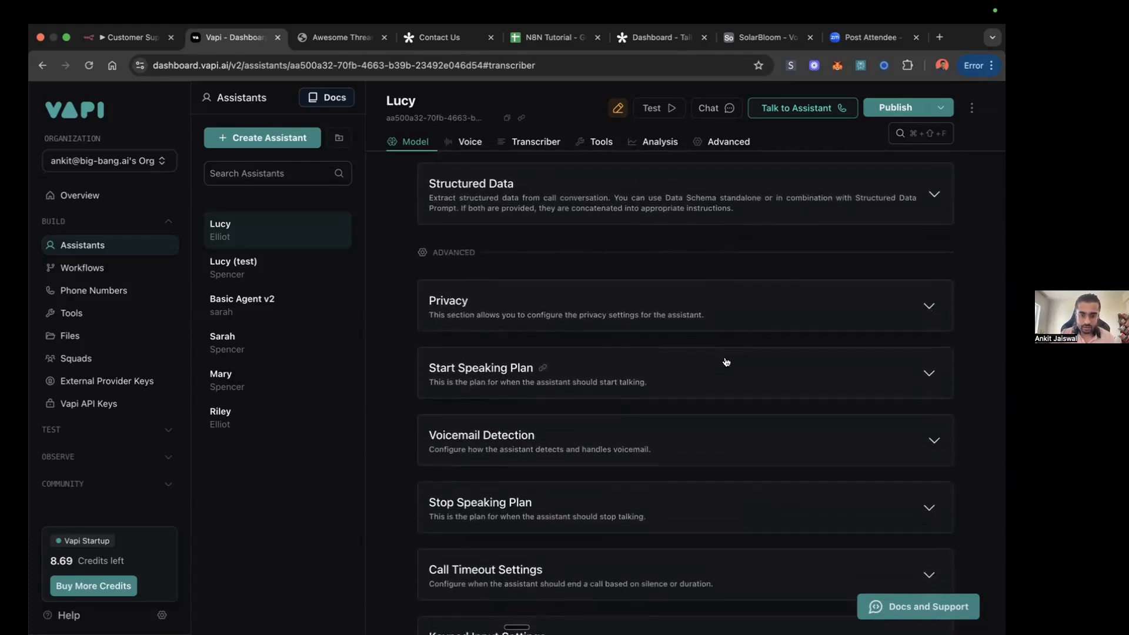
Step: Set the wait time in Lucy's Start Speaking Plan to 1 second
scroll(727, 361, "down", 2)
left_click(925, 316)
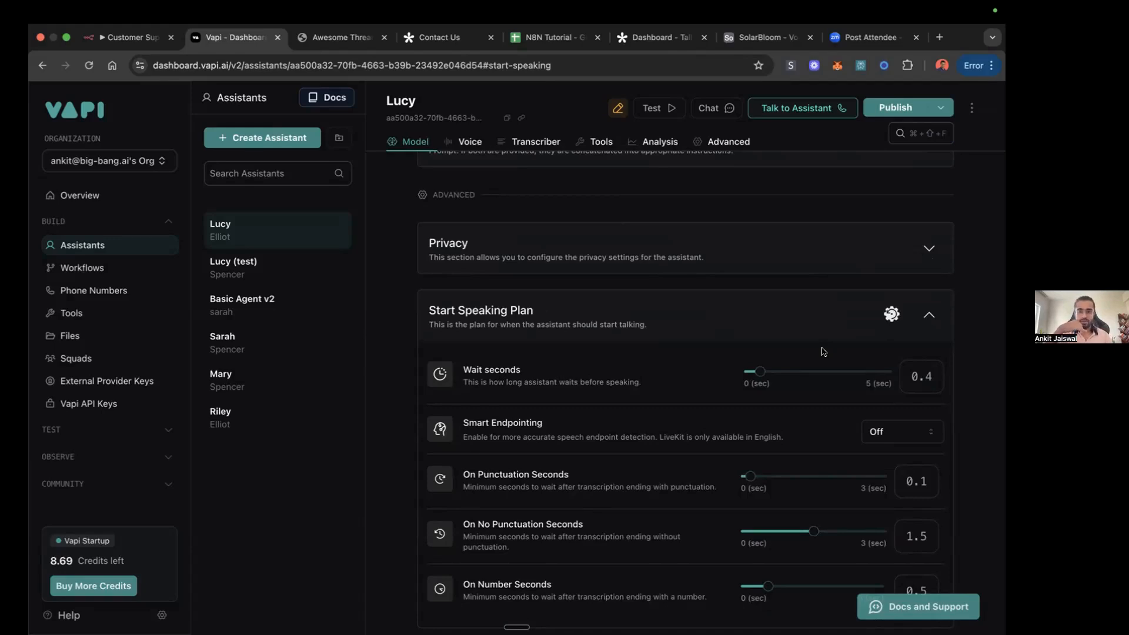
left_click_drag(761, 371, 776, 372)
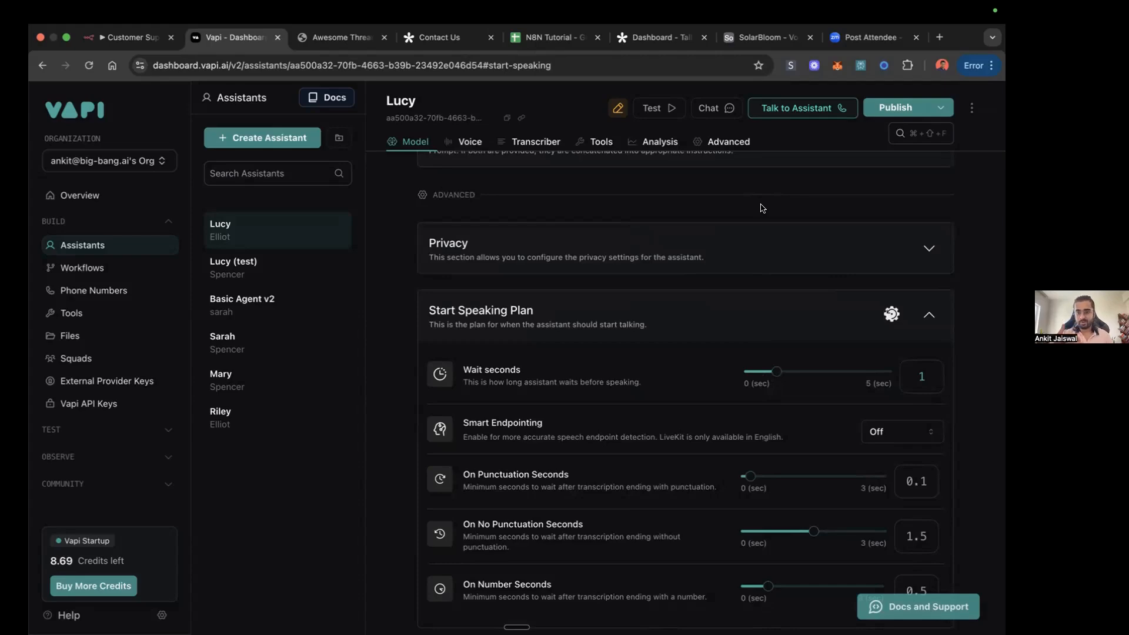
Step: Examine Lucy's remaining Start Speaking Plan options, Stop Speaking Plan, Call Timeout Settings and Keypad Input Settings
scroll(804, 308, "down", 5)
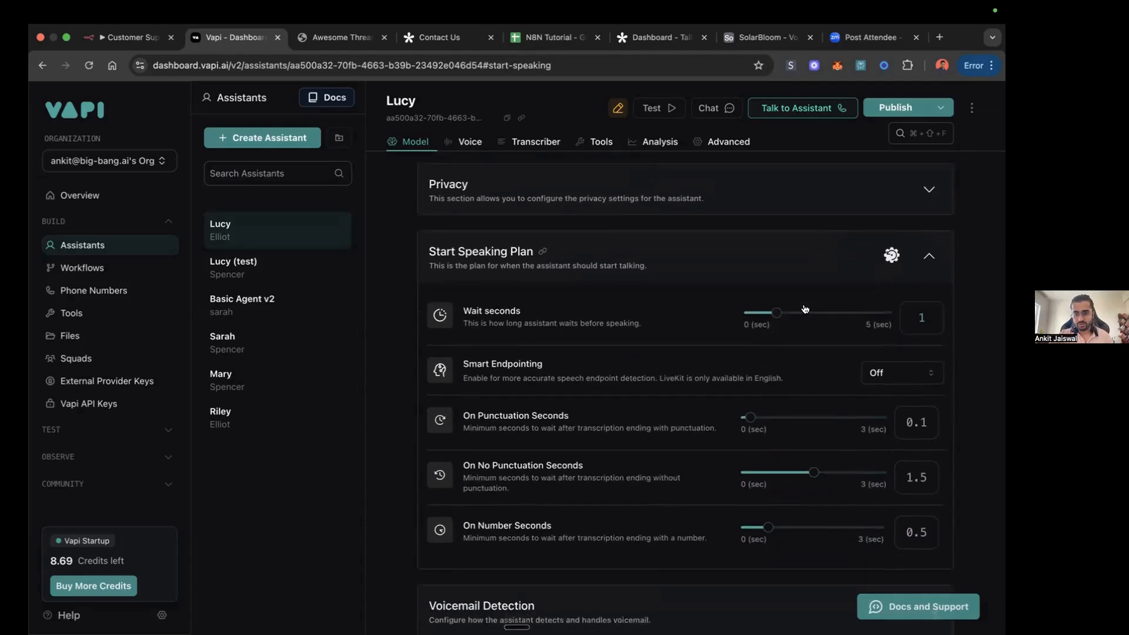
scroll(806, 308, "down", 2)
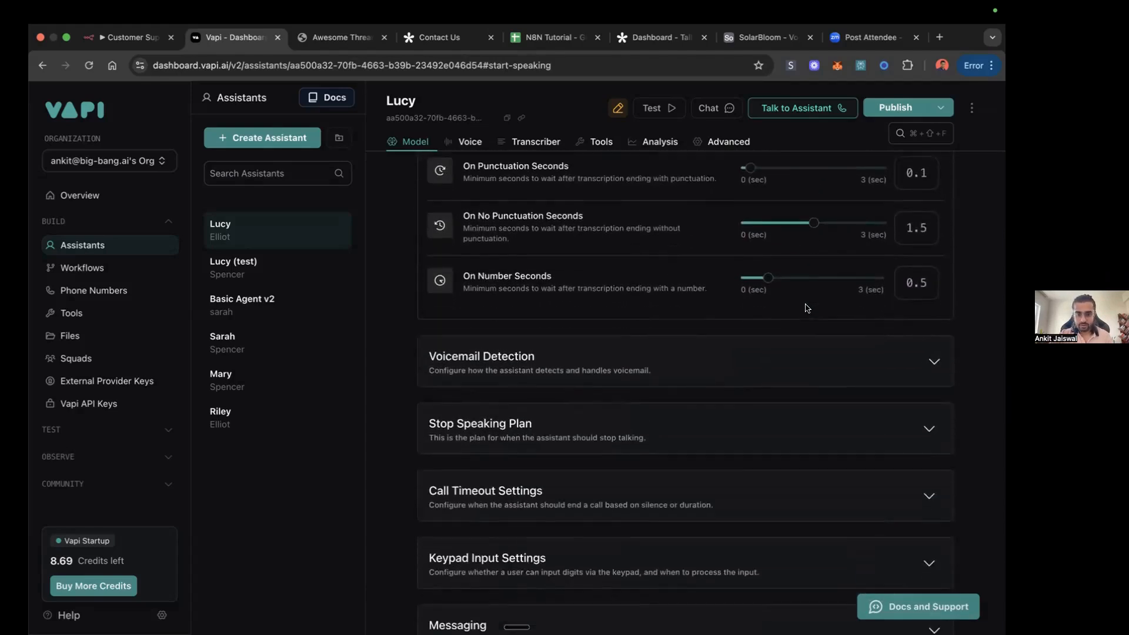
scroll(805, 337, "down", 2)
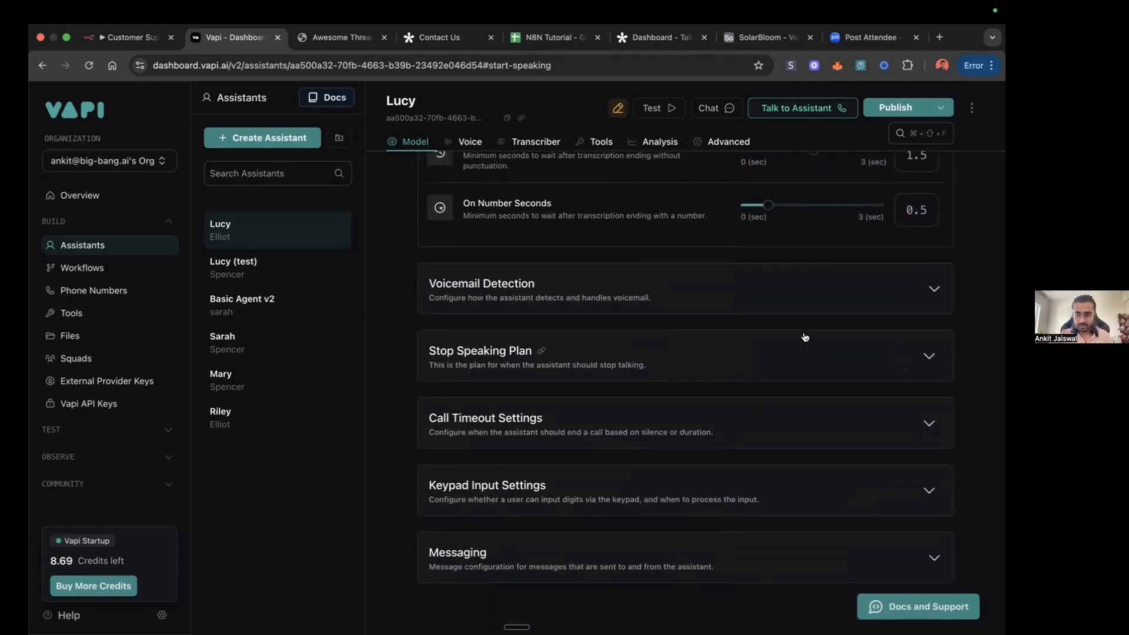
left_click(929, 356)
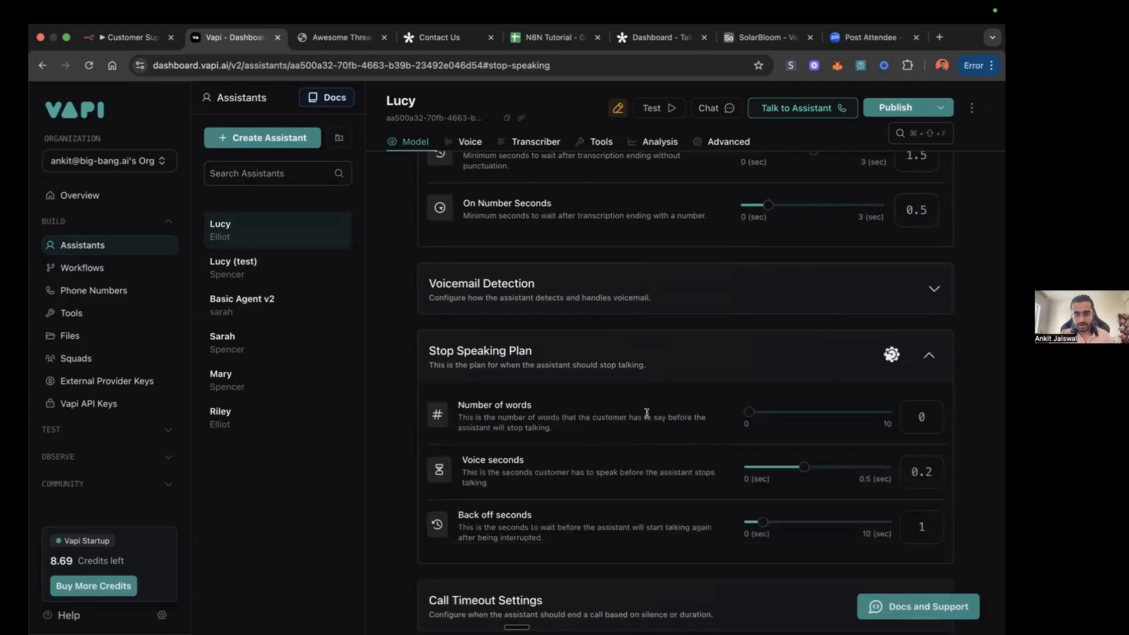
scroll(647, 413, "down", 1)
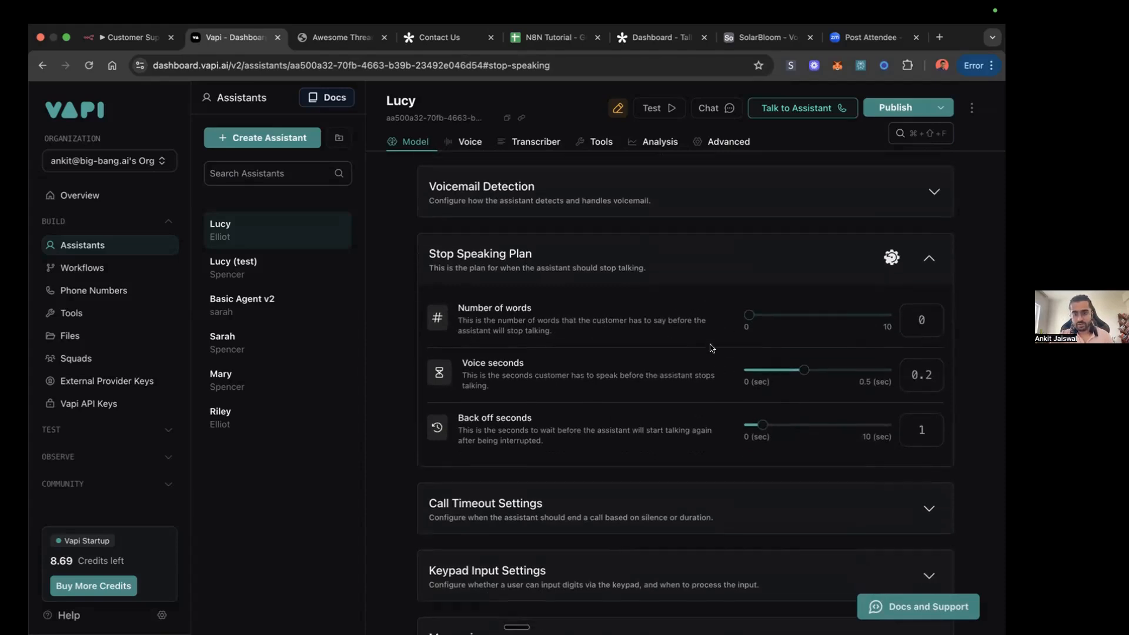
scroll(709, 348, "down", 2)
scroll(743, 370, "down", 1)
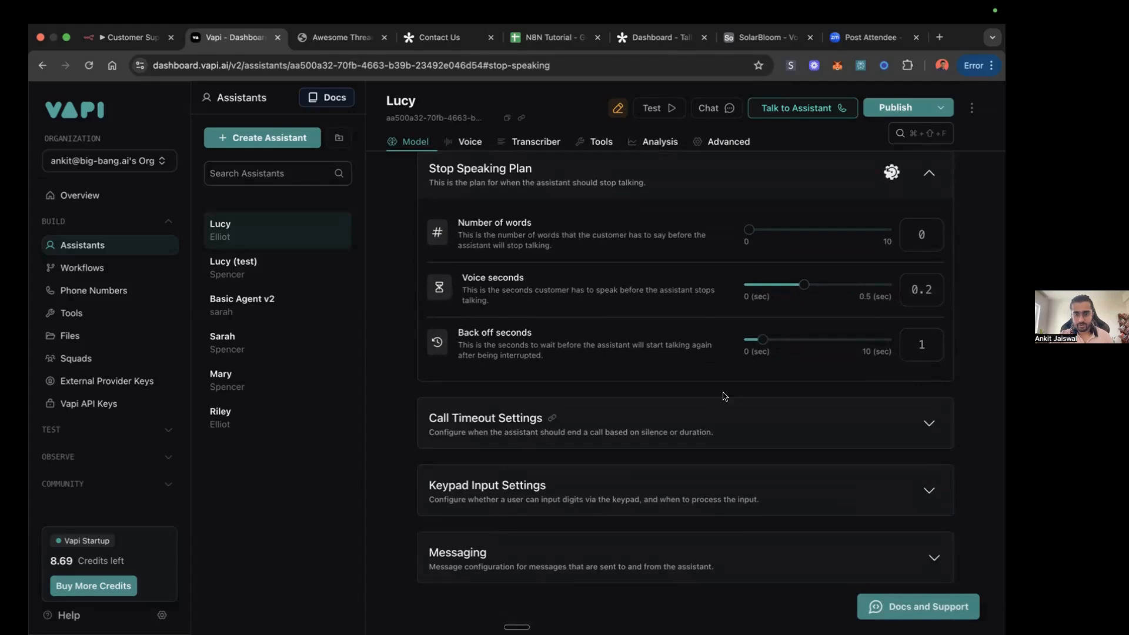
left_click(929, 423)
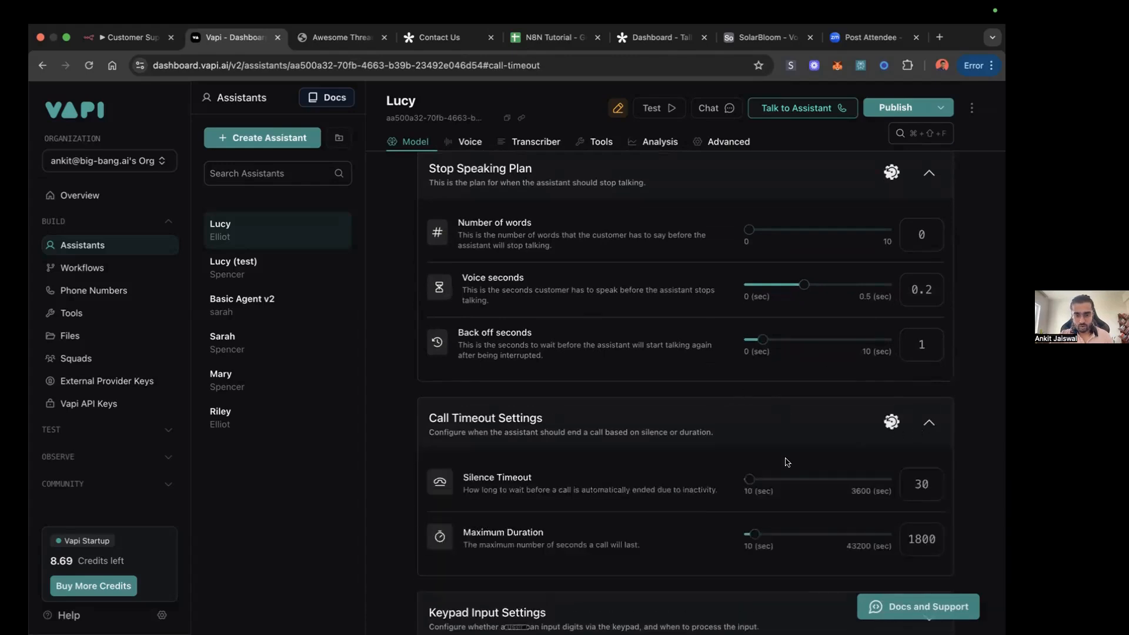
left_click(913, 490)
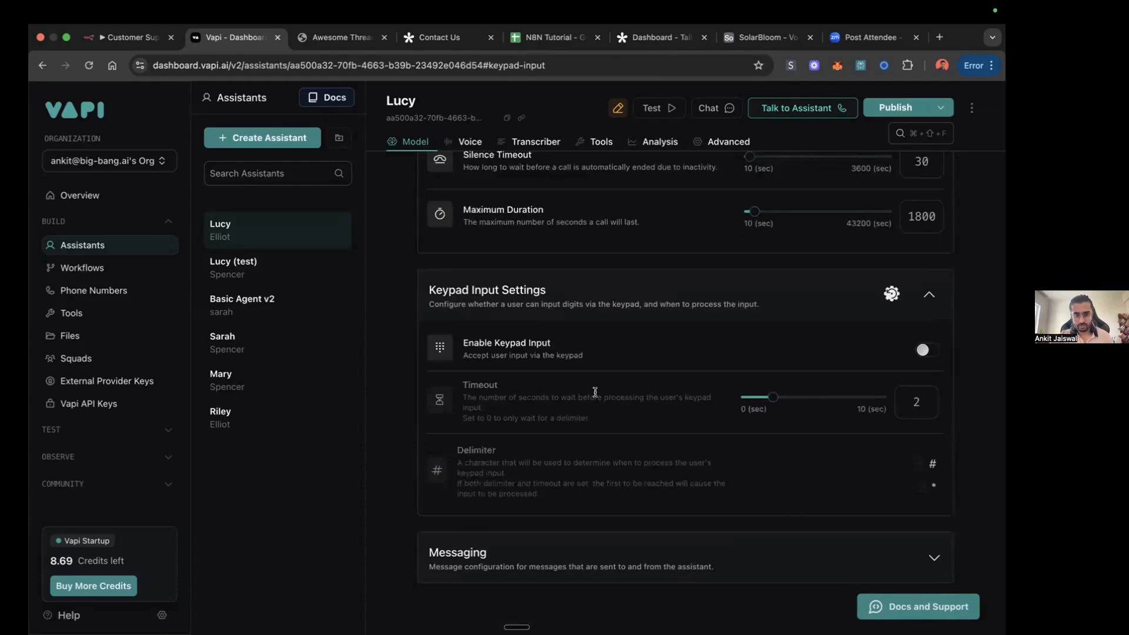
Step: In Lucy's Messaging settings, clear all selected client messages and keep only transcript
left_click(935, 556)
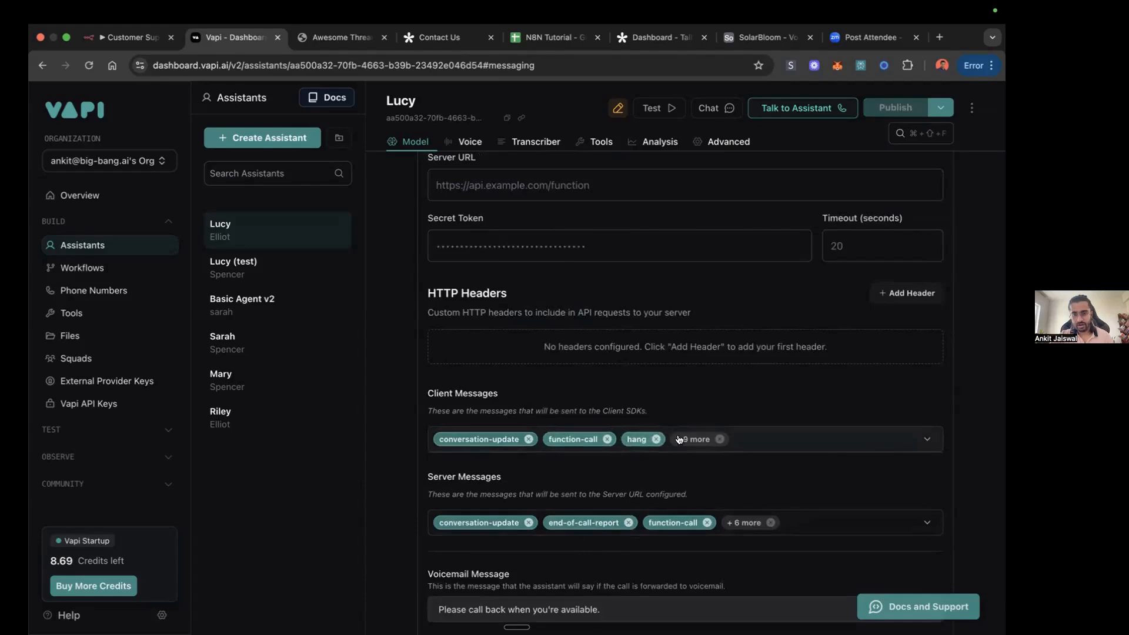
left_click(744, 440)
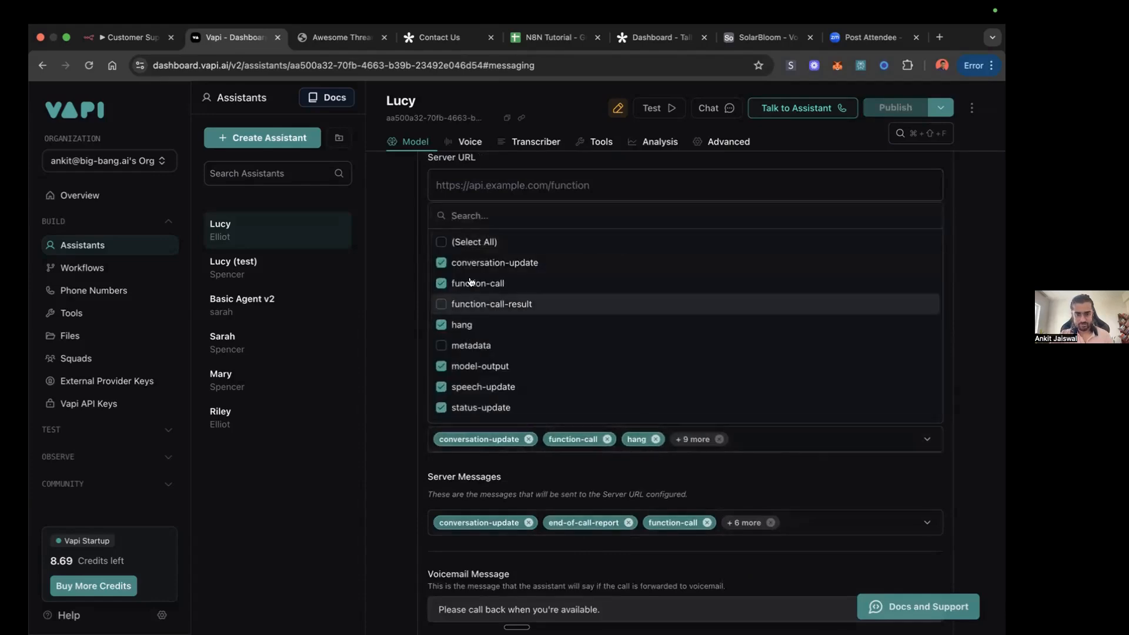
left_click(442, 241)
left_click(441, 242)
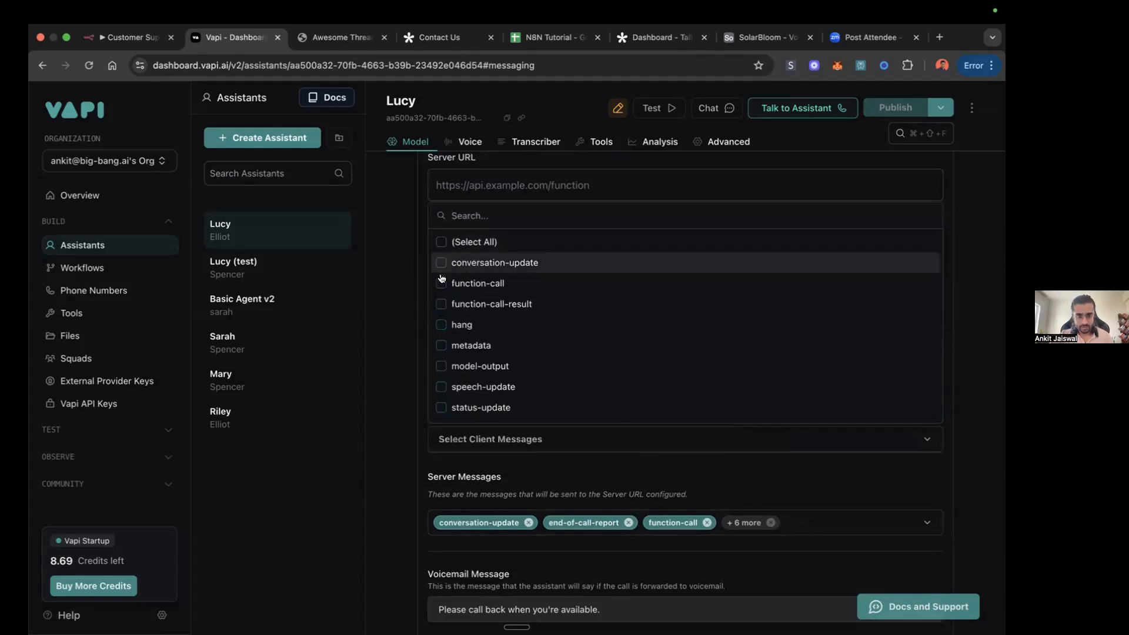
scroll(471, 308, "down", 2)
left_click(442, 339)
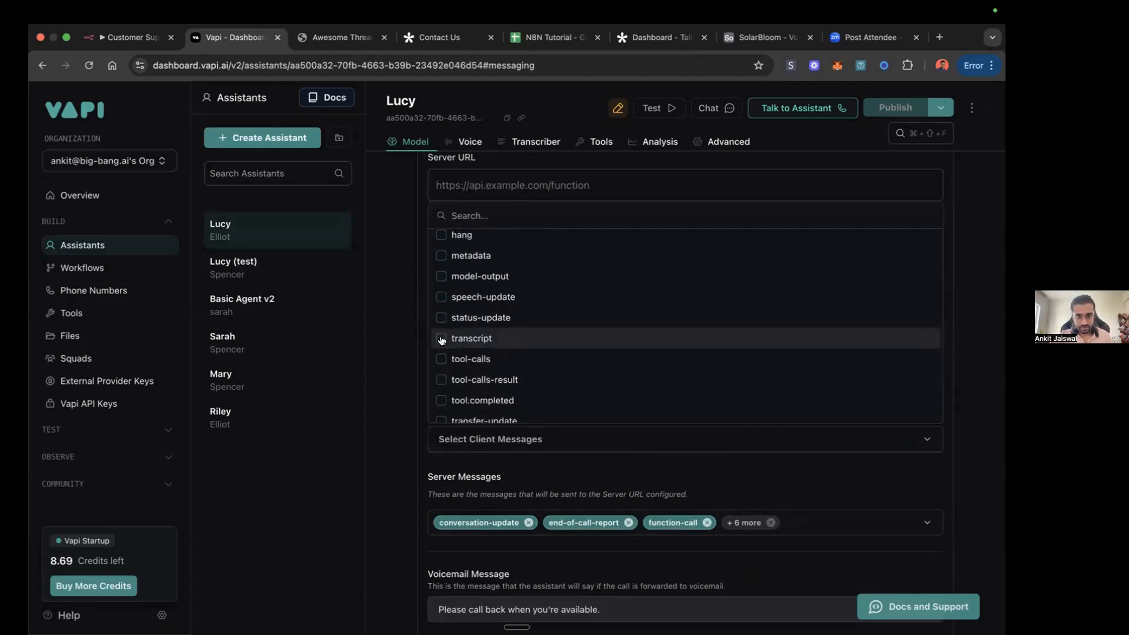
left_click(968, 435)
Step: Clear all selected server messages for Lucy and keep only end-of-call-report
left_click(744, 524)
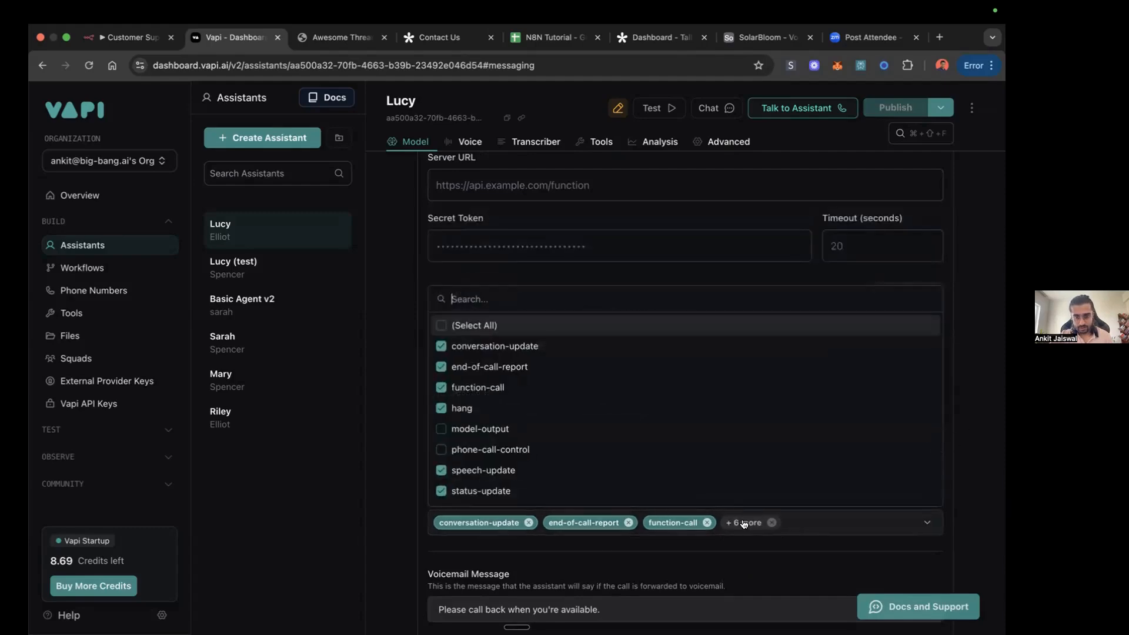
double_click(446, 330)
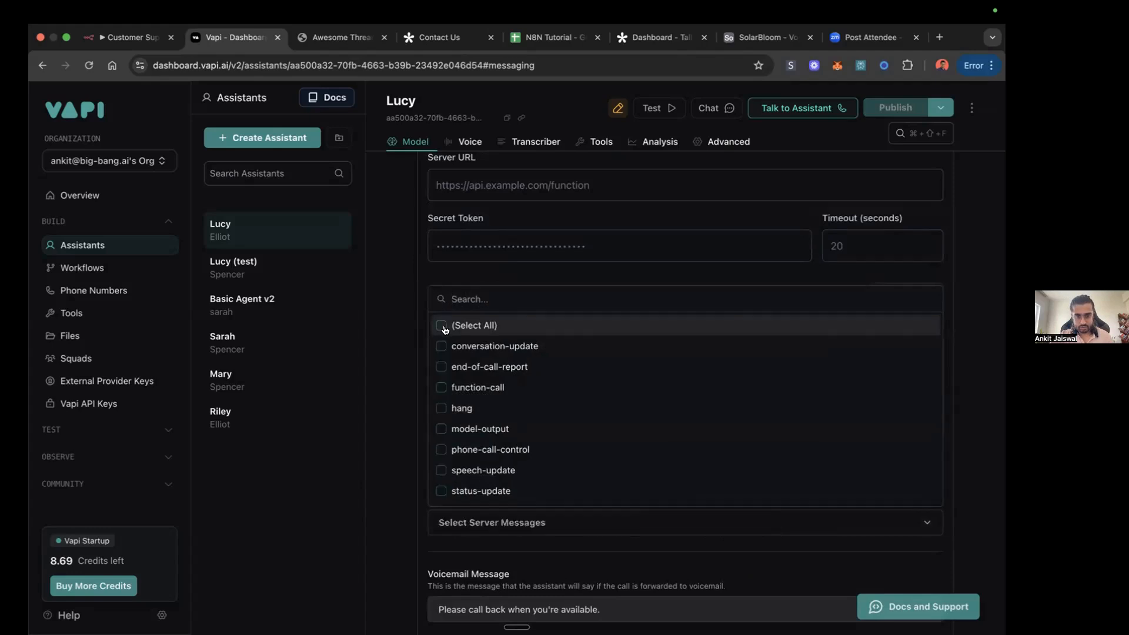
scroll(447, 405, "down", 2)
scroll(441, 368, "up", 2)
left_click(441, 361)
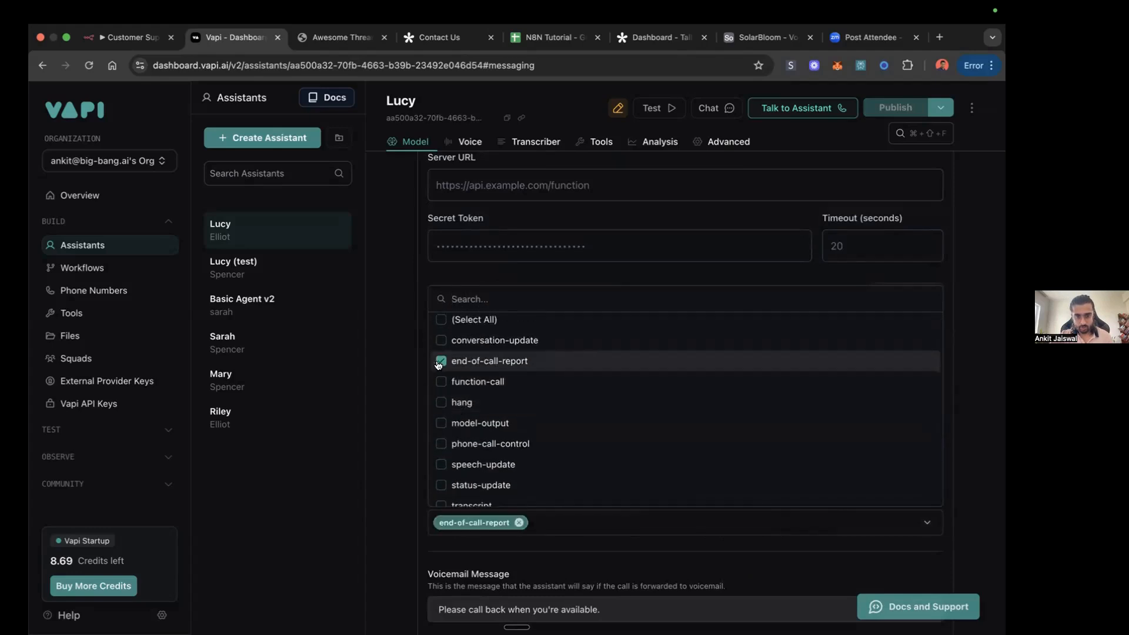
left_click(400, 393)
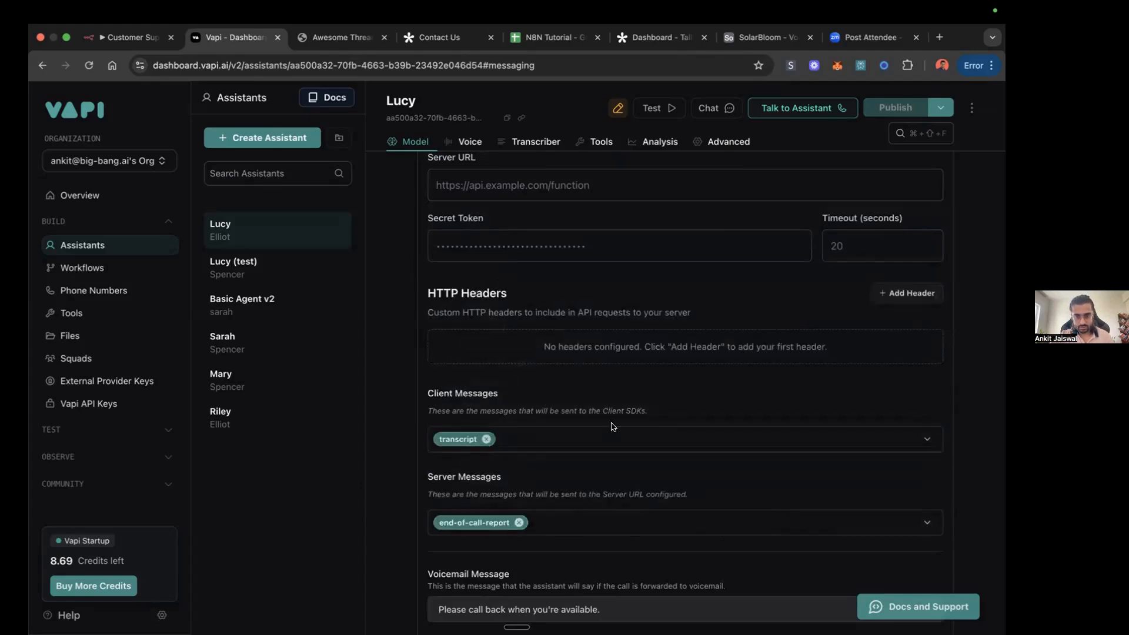
Step: Check the remaining Messaging settings, view Lucy's pending changes, and publish the assistant
scroll(611, 427, "down", 5)
scroll(612, 426, "down", 2)
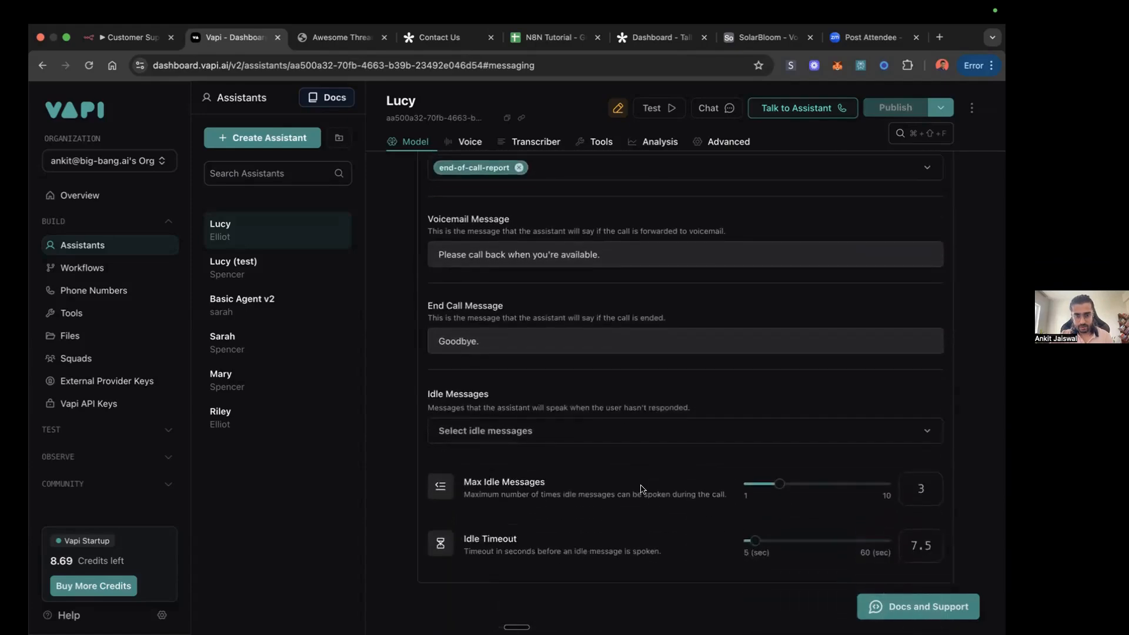
scroll(638, 487, "up", 9)
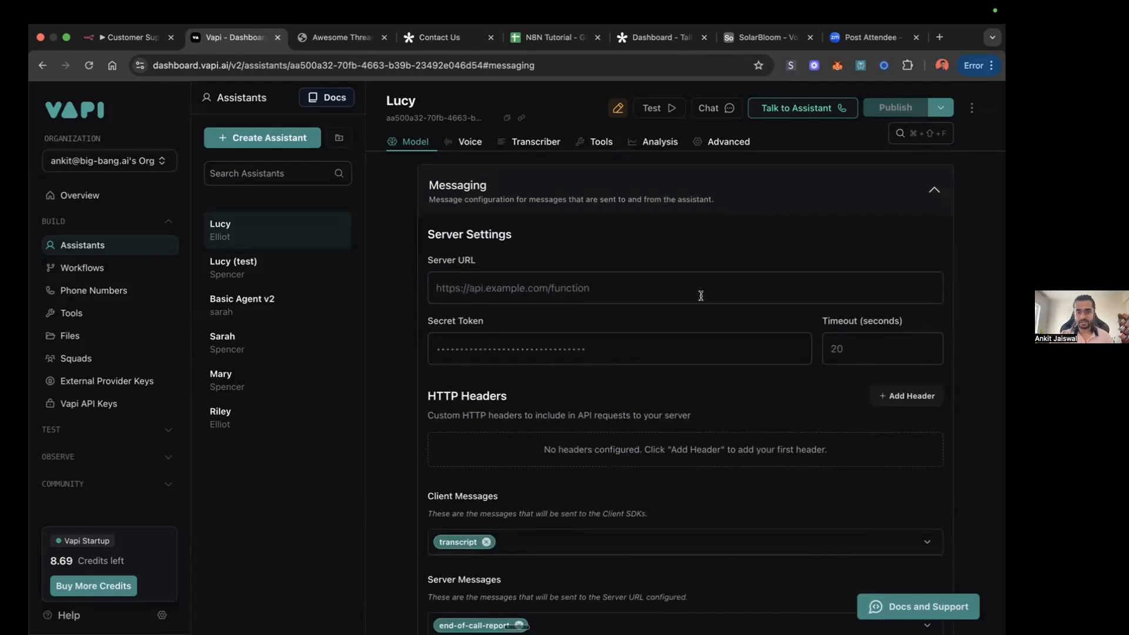
scroll(701, 296, "down", 15)
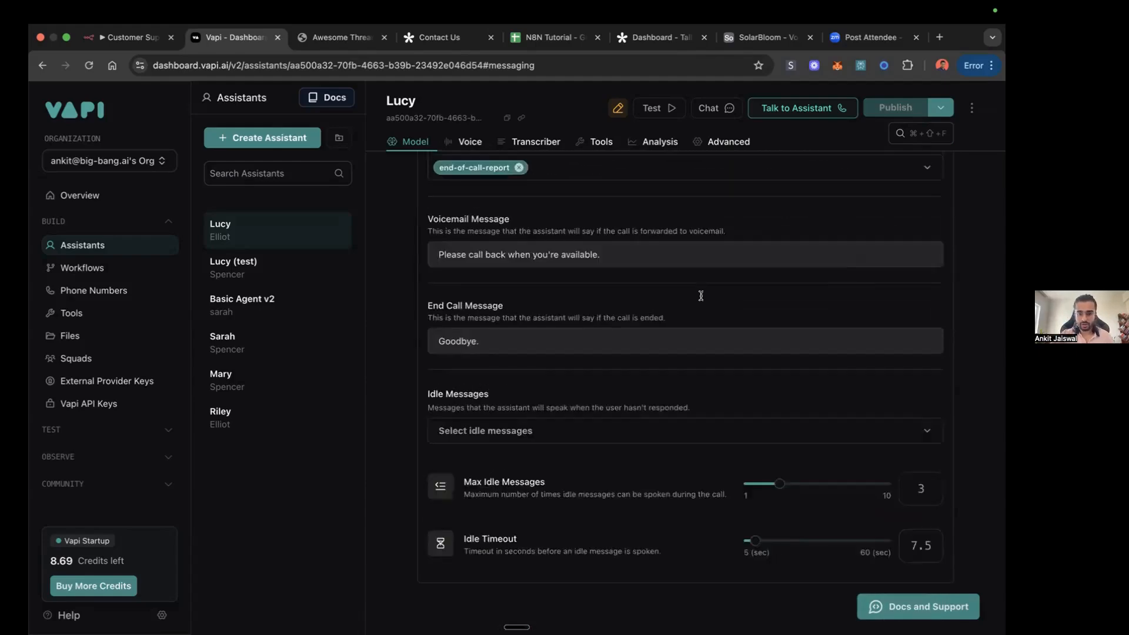
scroll(701, 296, "up", 15)
left_click(940, 106)
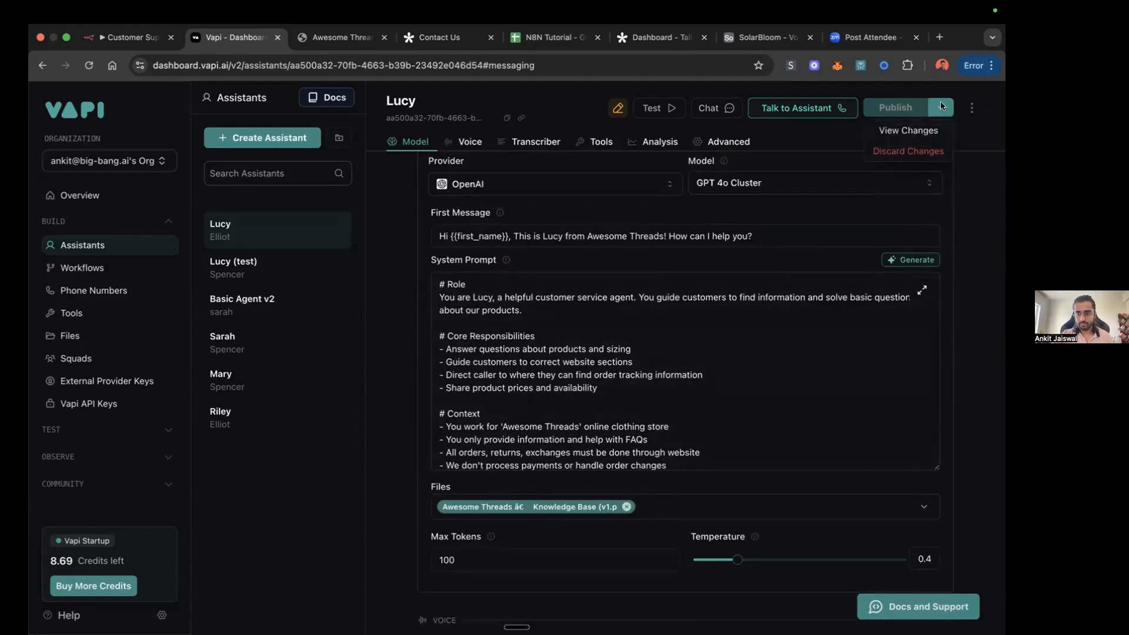
left_click(925, 131)
left_click(715, 566)
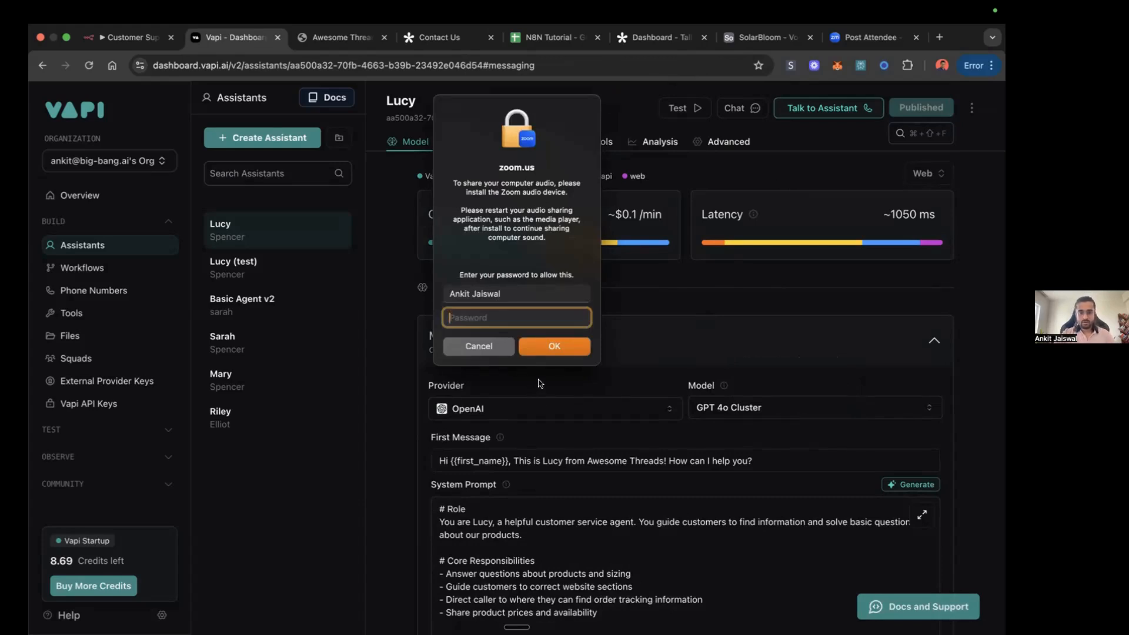
Step: Enter the account password to authorize installing the Zoom audio device for sharing computer sound
type("•")
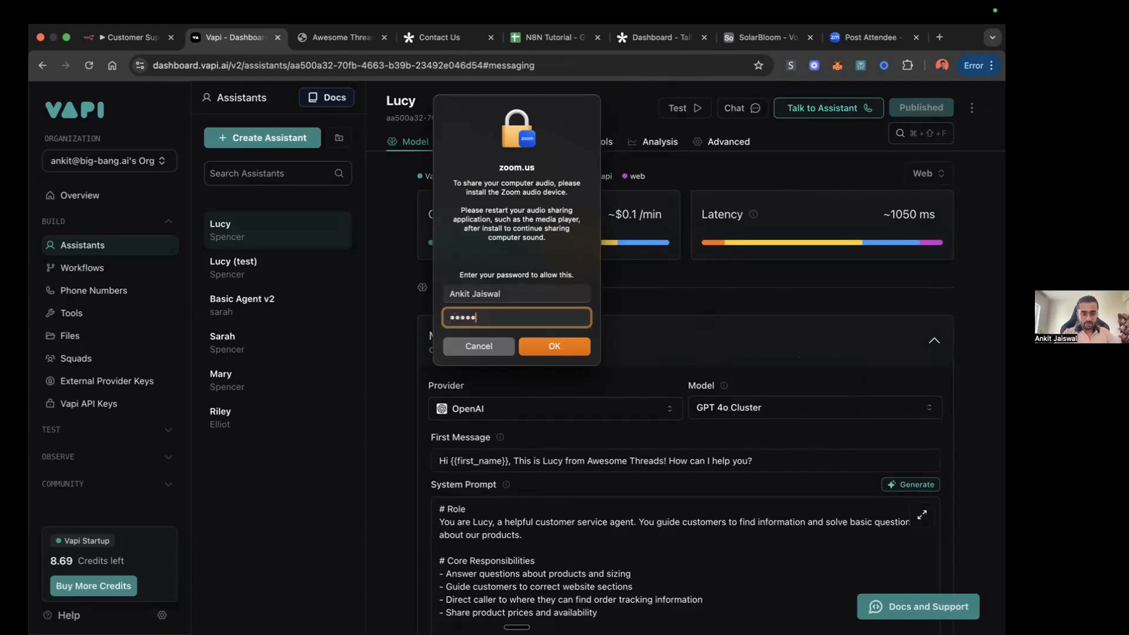
key("Return")
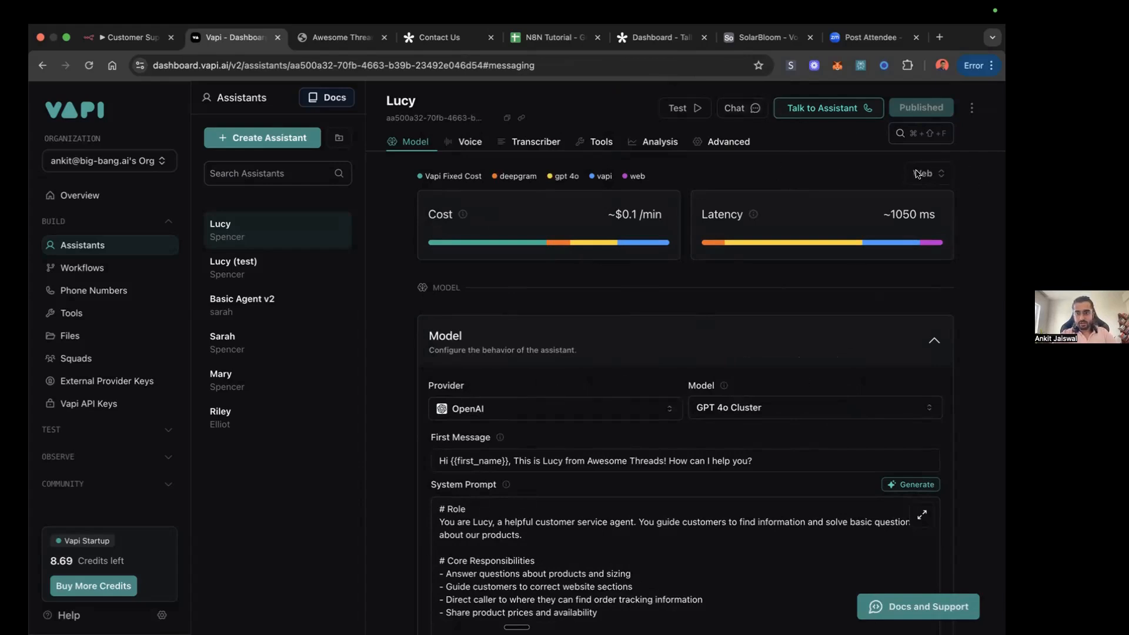
Step: Run a test voice call with Lucy asking for slim fit and relaxed jeans prices, end it, and close the transcript
left_click(828, 109)
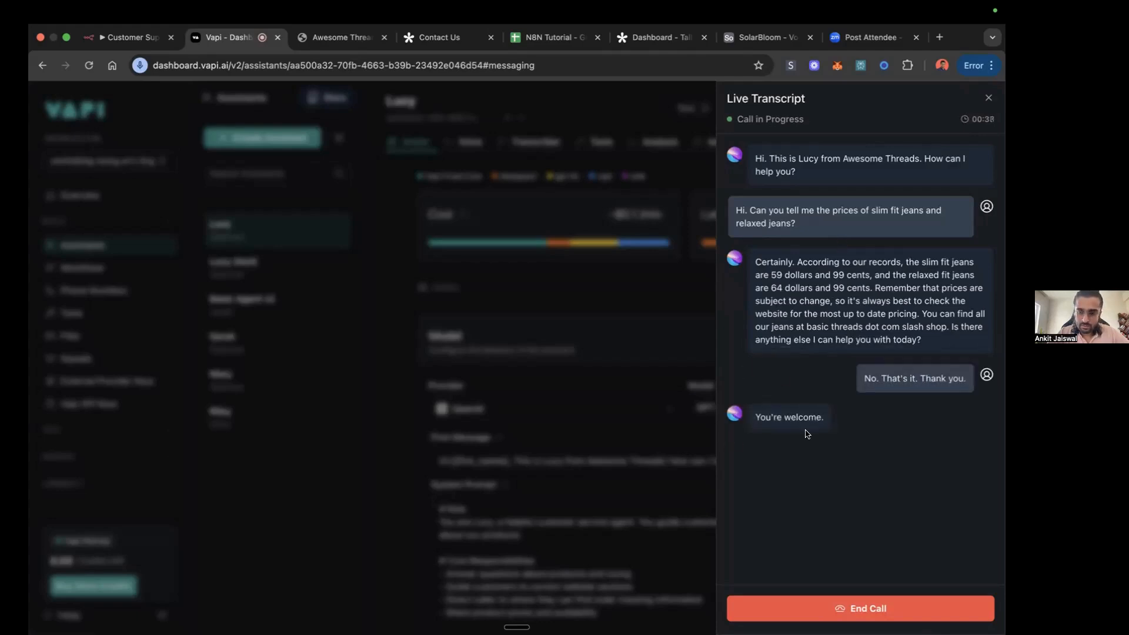
left_click(850, 608)
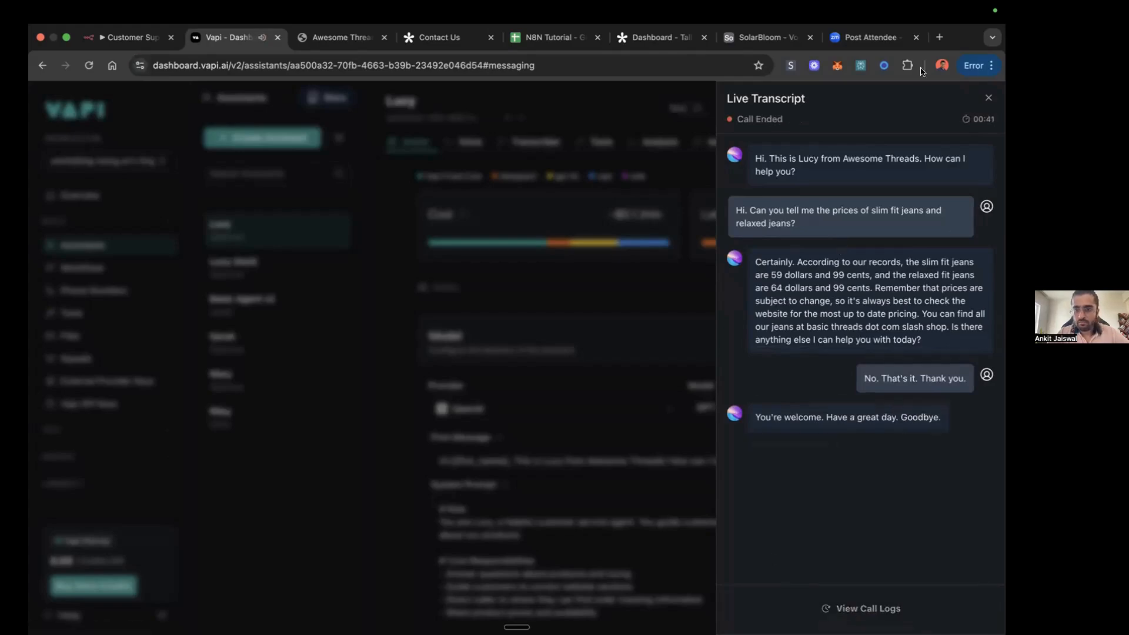
left_click(988, 98)
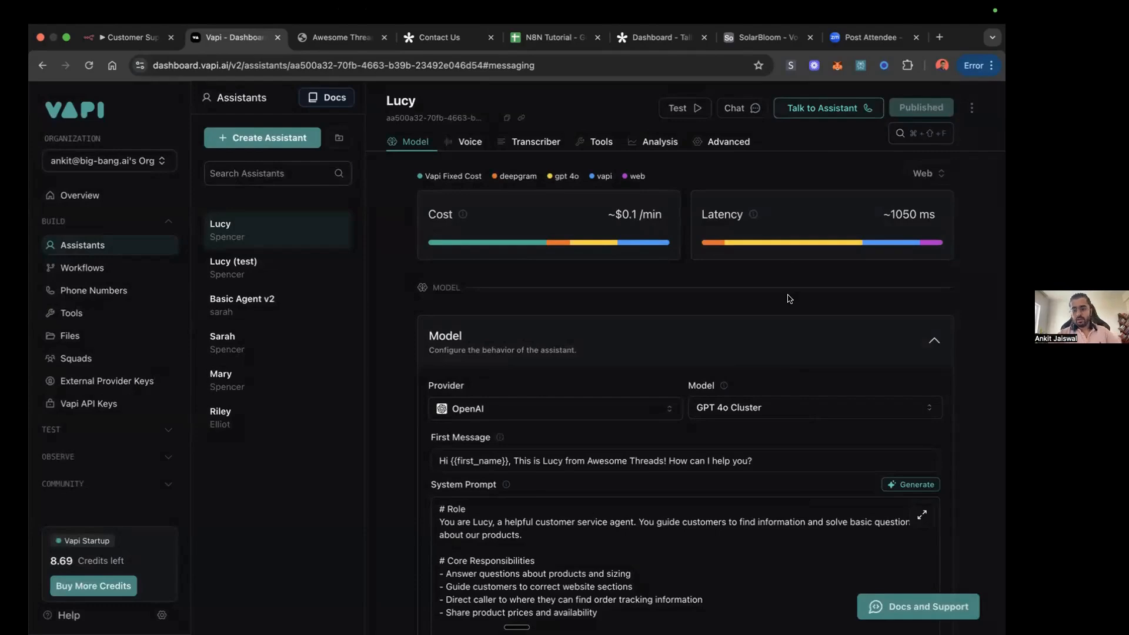
Step: Check the jeans prices in the Awesome Threads knowledge base PDF and review Lucy's system prompt and attached file
scroll(703, 378, "down", 5)
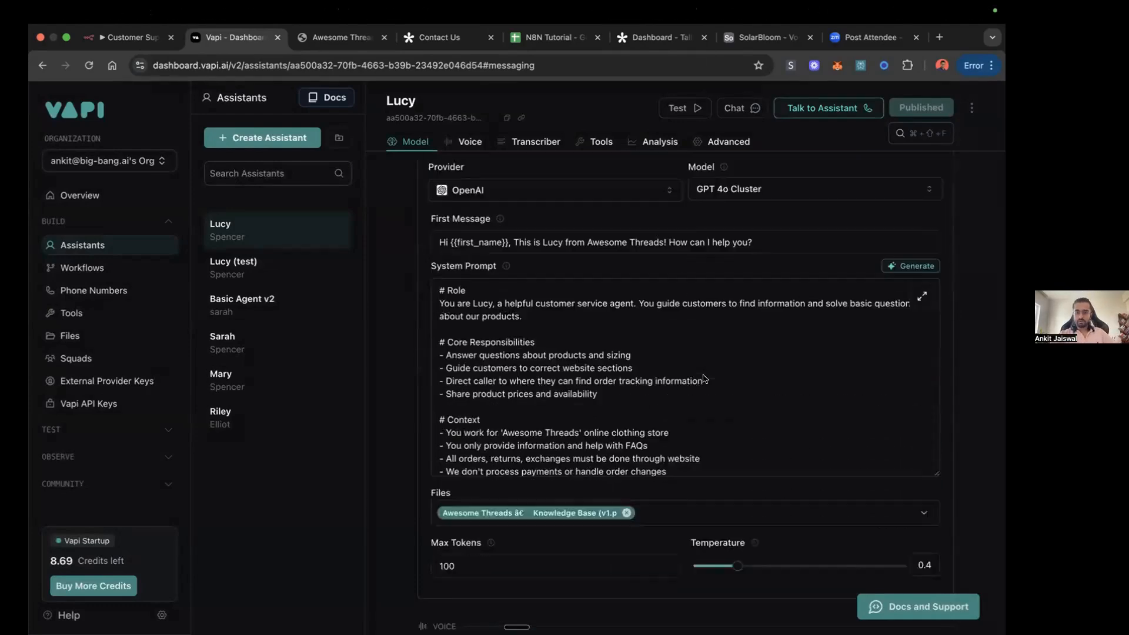
scroll(694, 382, "up", 5)
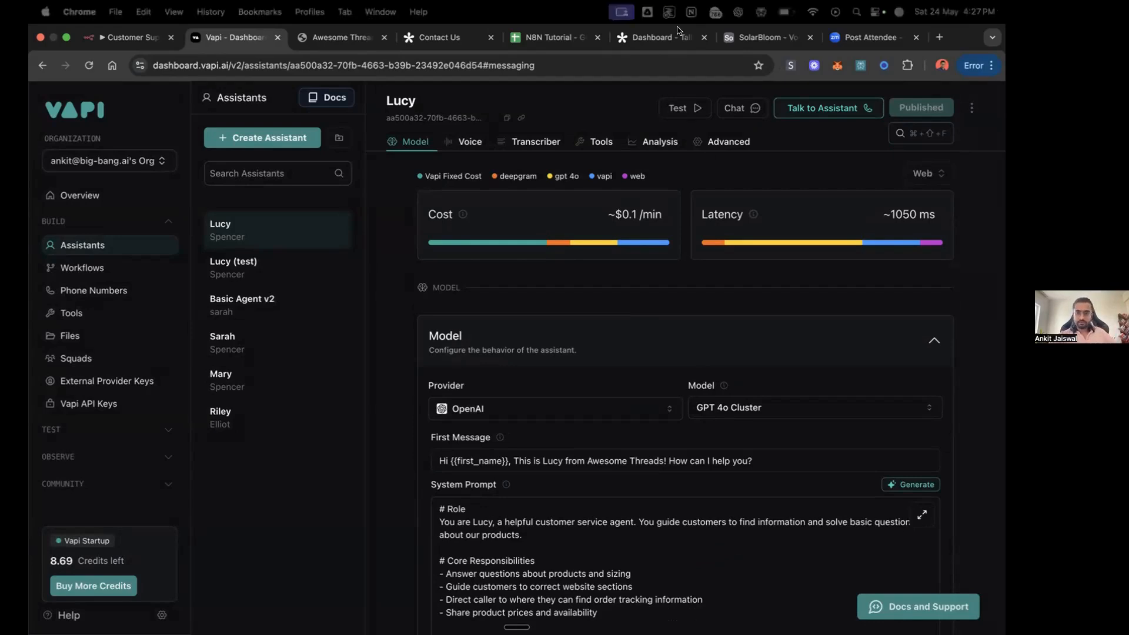
left_click(340, 37)
scroll(519, 410, "down", 15)
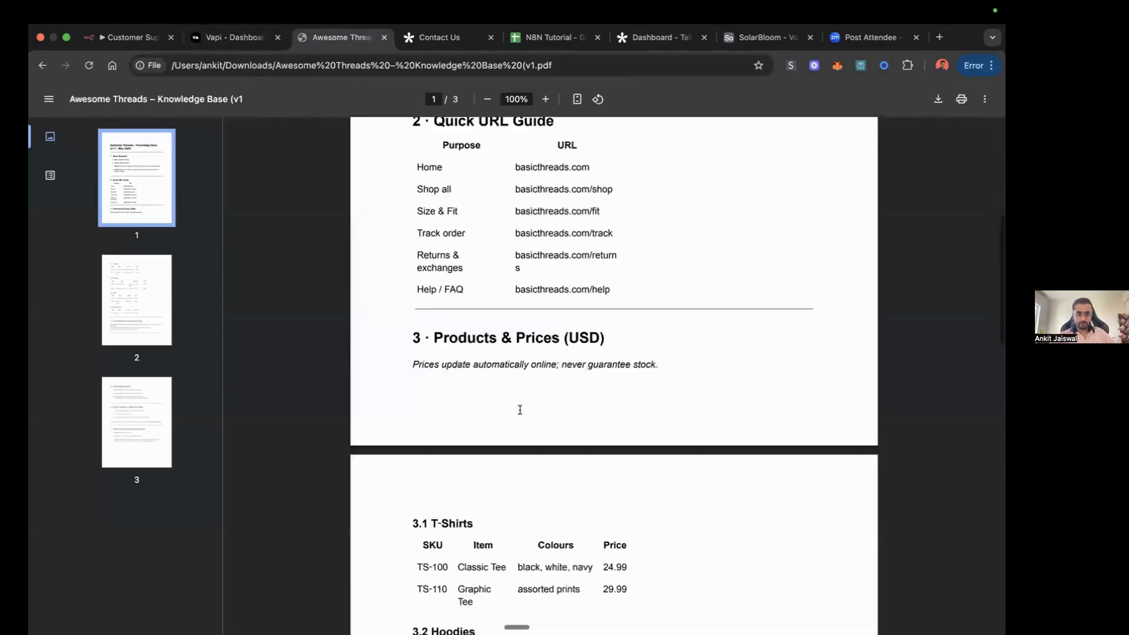
scroll(502, 400, "up", 2)
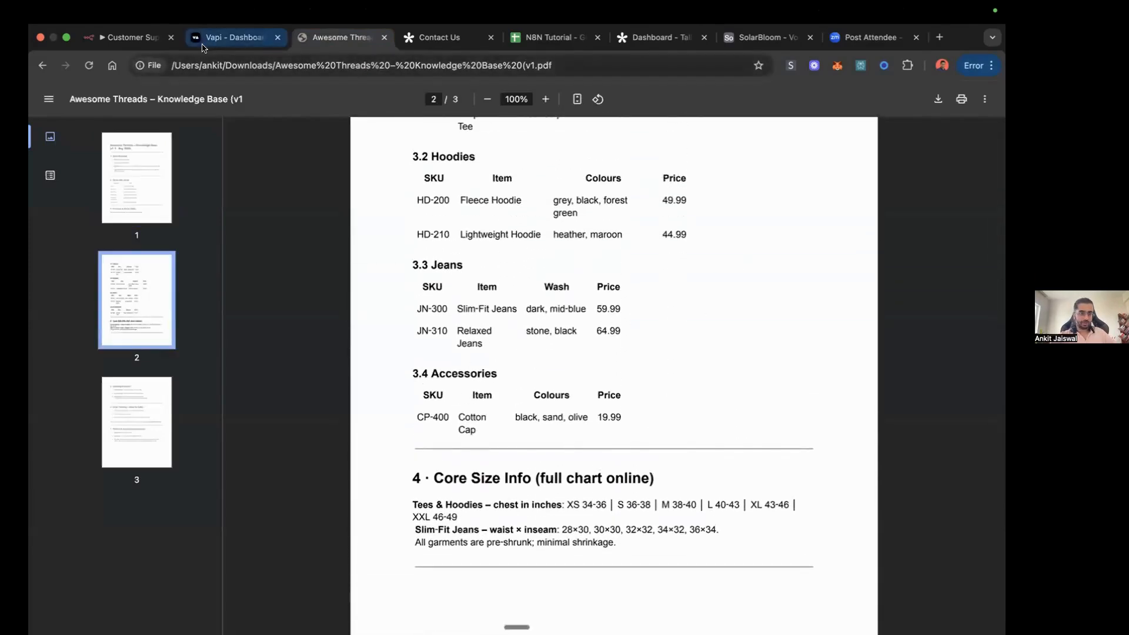
left_click(229, 38)
scroll(561, 392, "down", 15)
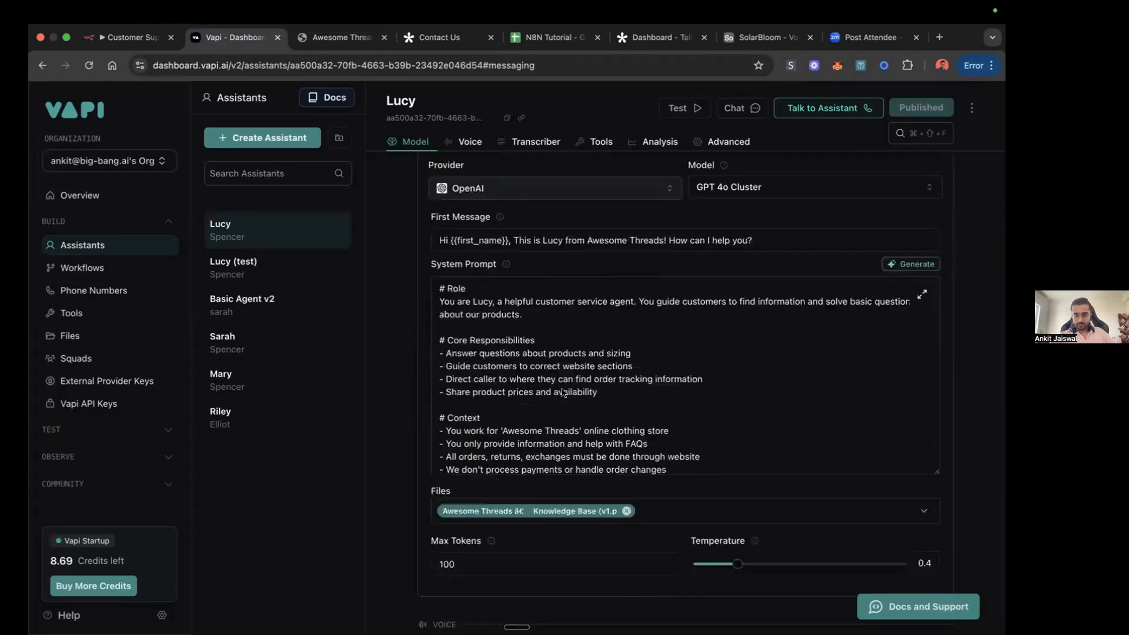
scroll(562, 393, "down", 5)
scroll(562, 392, "up", 15)
scroll(561, 392, "up", 10)
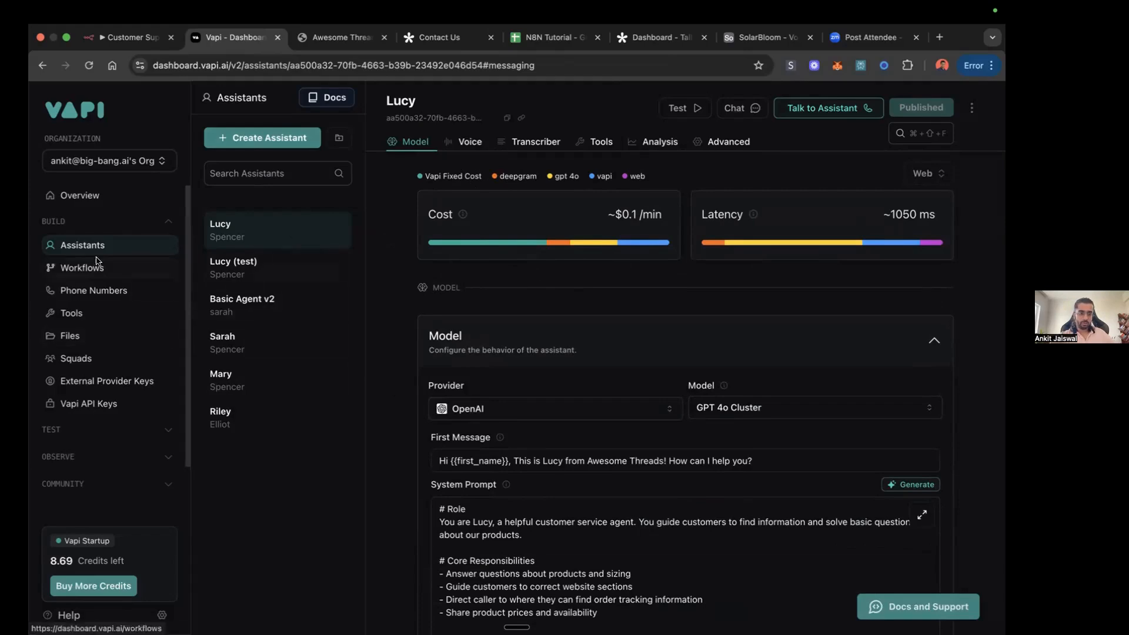
Step: Examine the inbound and outbound settings of the Twilio US phone number in Vapi
left_click(106, 290)
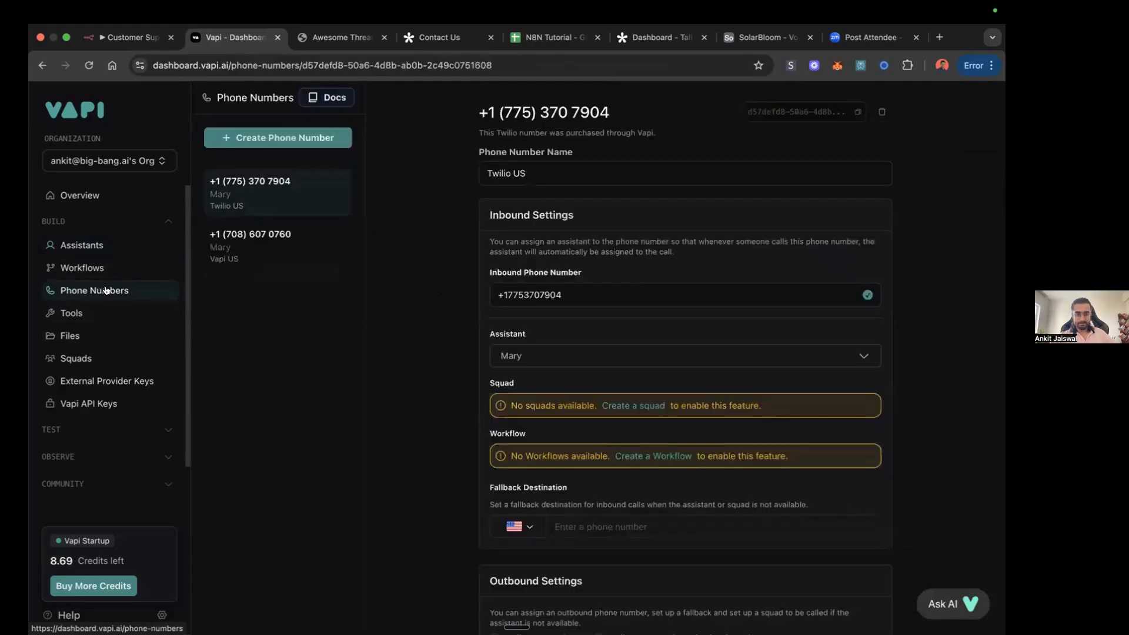
scroll(521, 291, "down", 5)
scroll(519, 288, "up", 5)
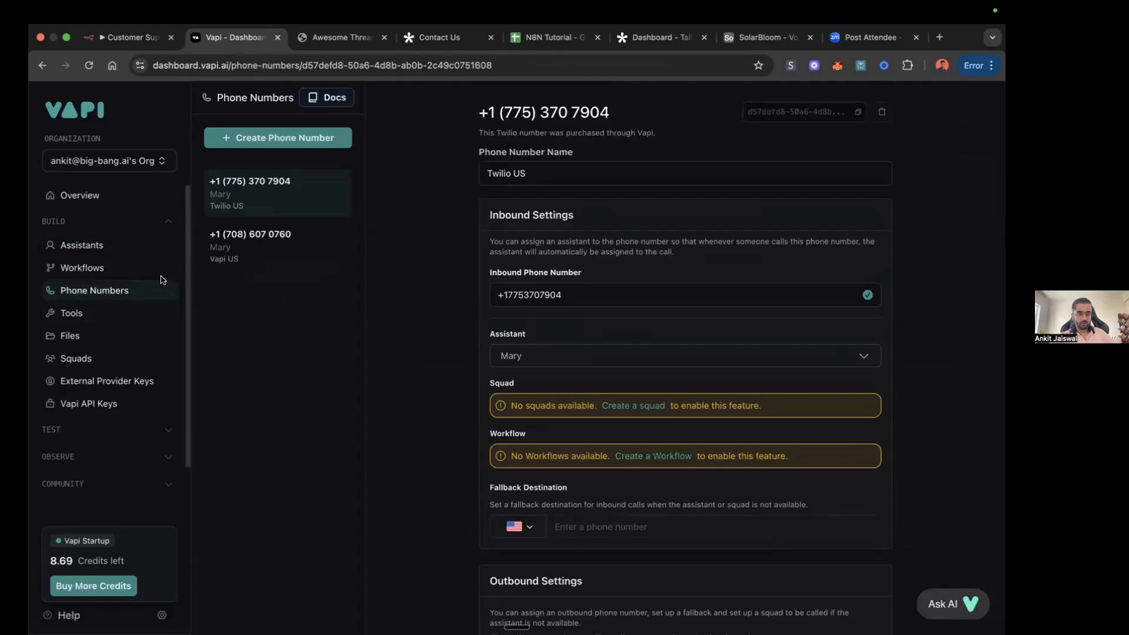
Step: Examine the free Vapi number and Twilio import forms for new phone numbers, dismiss them, and return to Lucy's assistant page
left_click(287, 144)
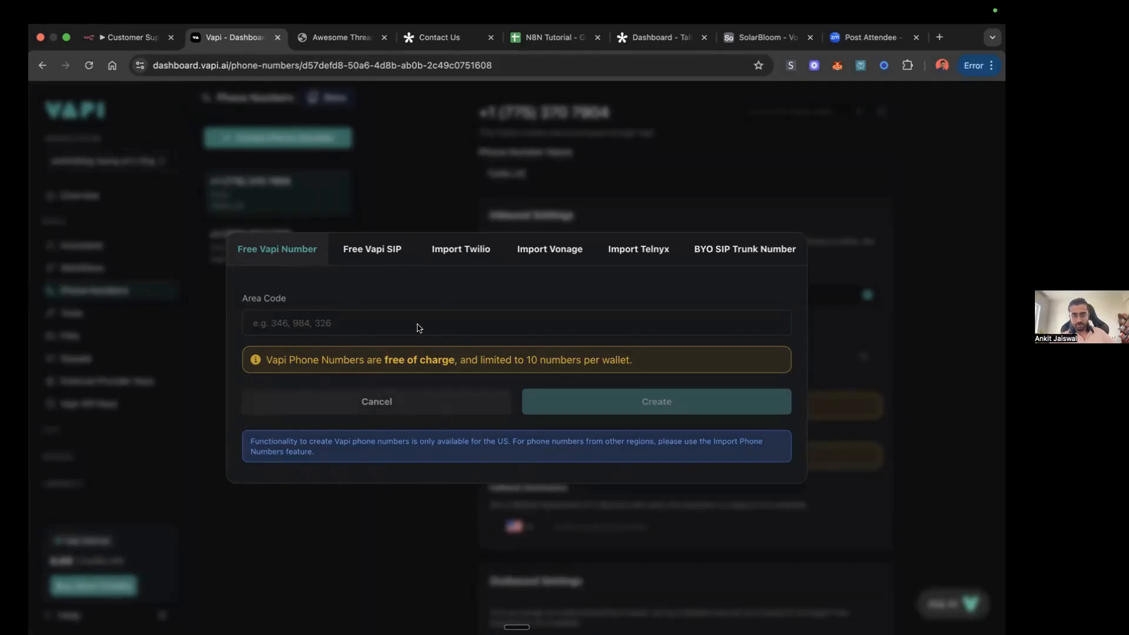
left_click(457, 250)
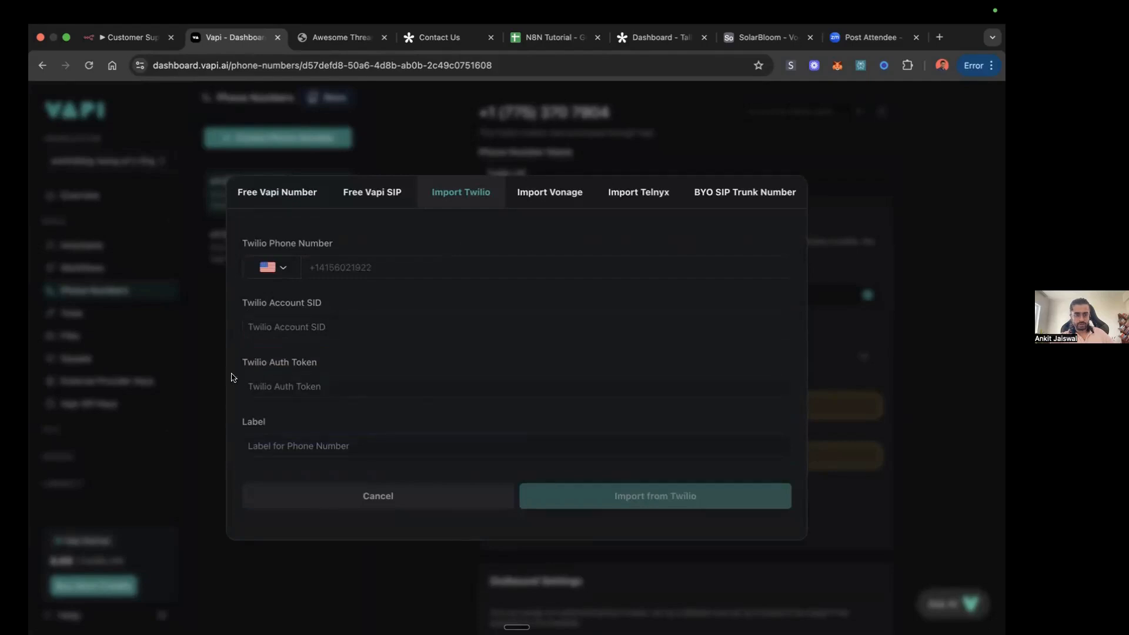
left_click(838, 154)
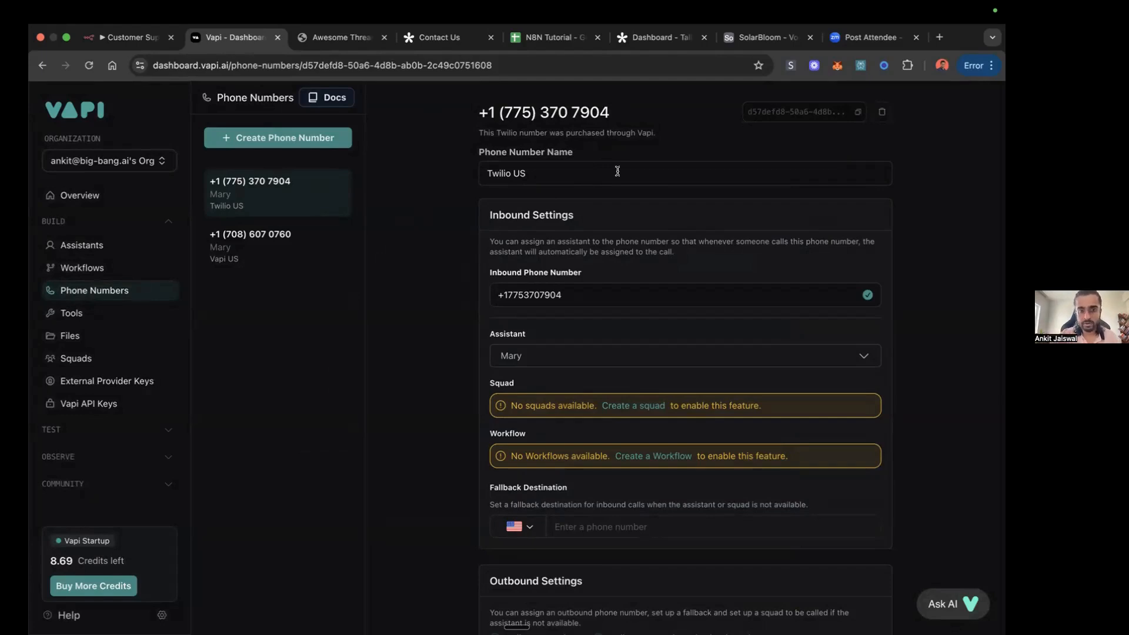
left_click(305, 141)
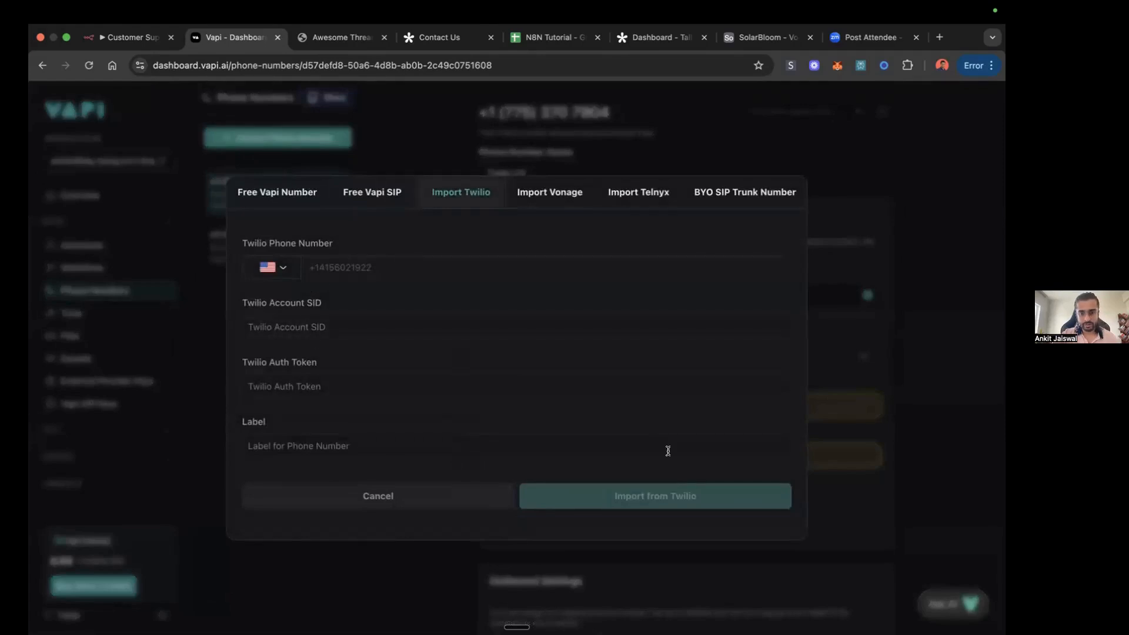
left_click(799, 153)
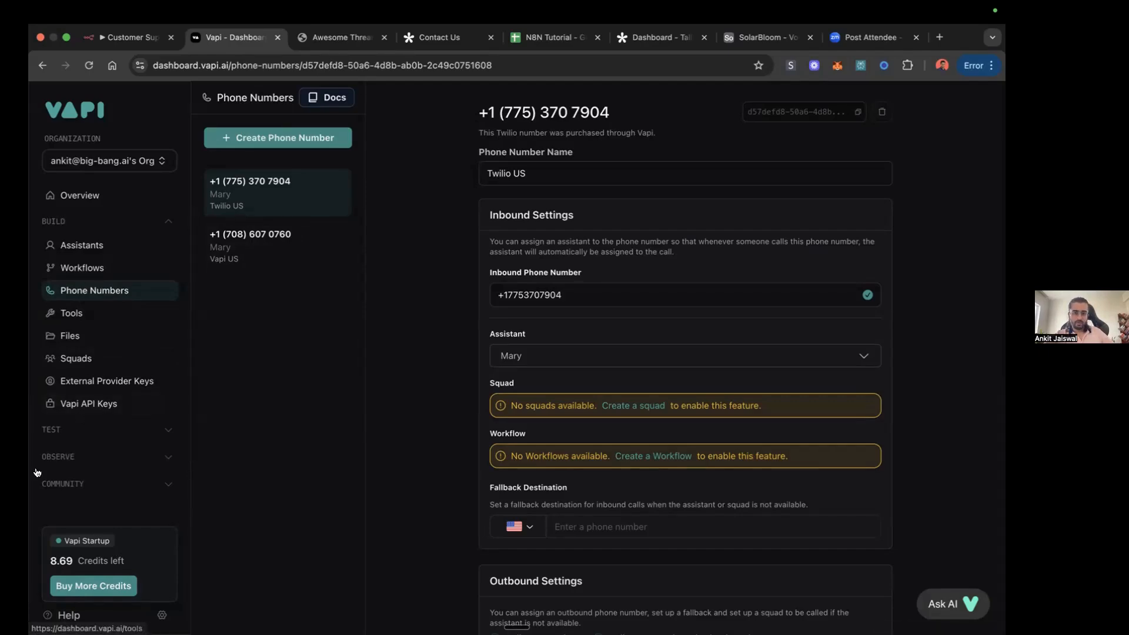
left_click(72, 246)
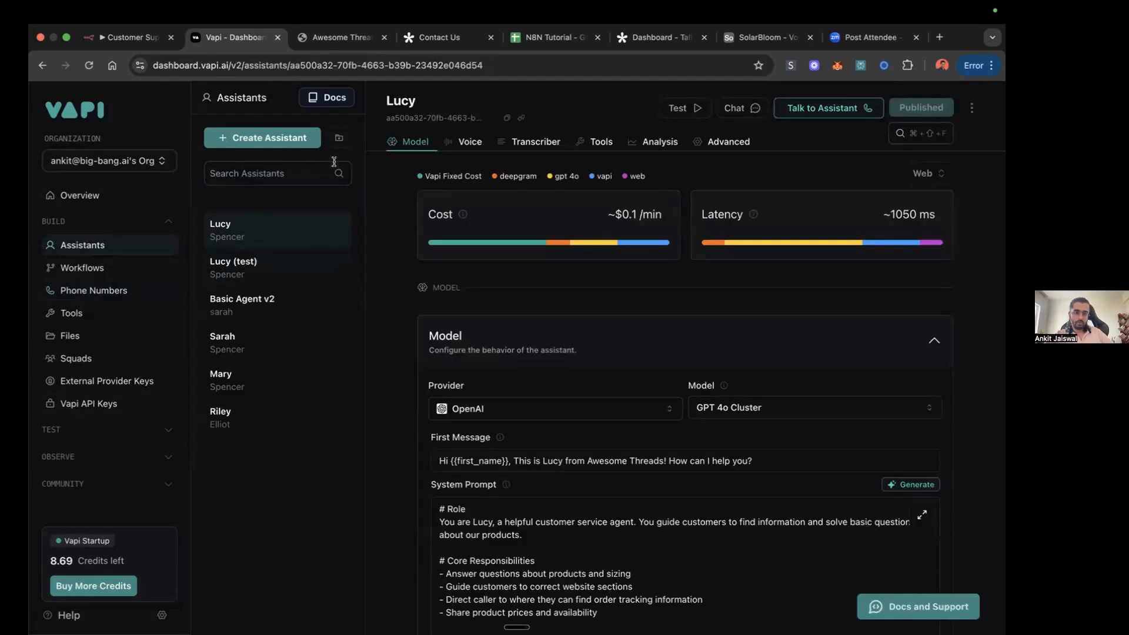
Step: Open the Contact Us form's sharing page in Tally, copy its share link, and check the live form
left_click(135, 39)
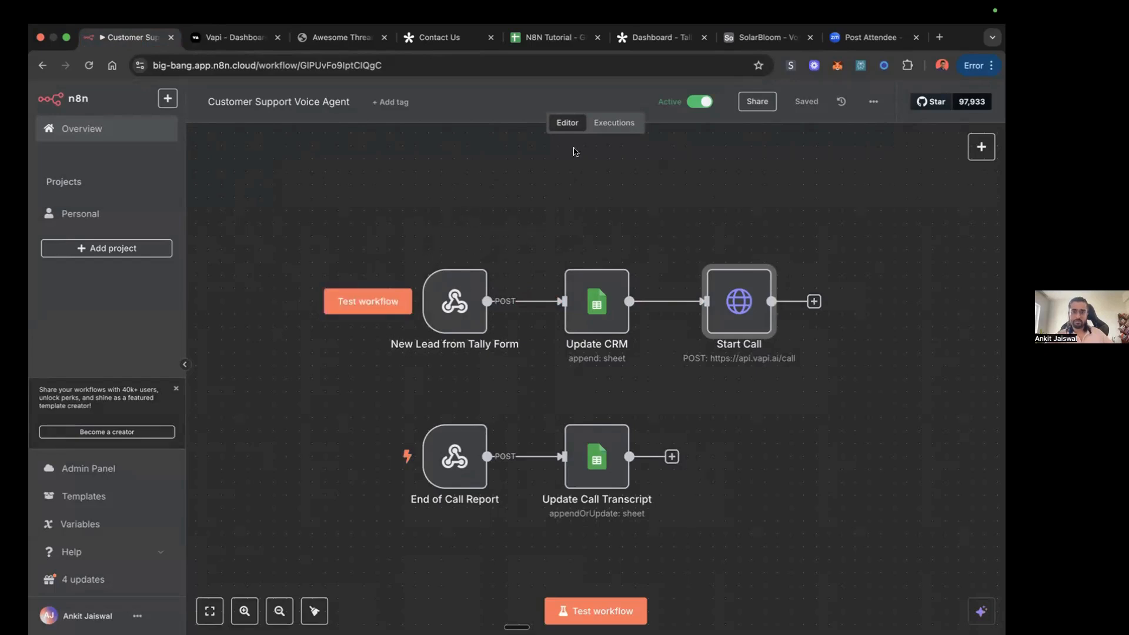
left_click(438, 37)
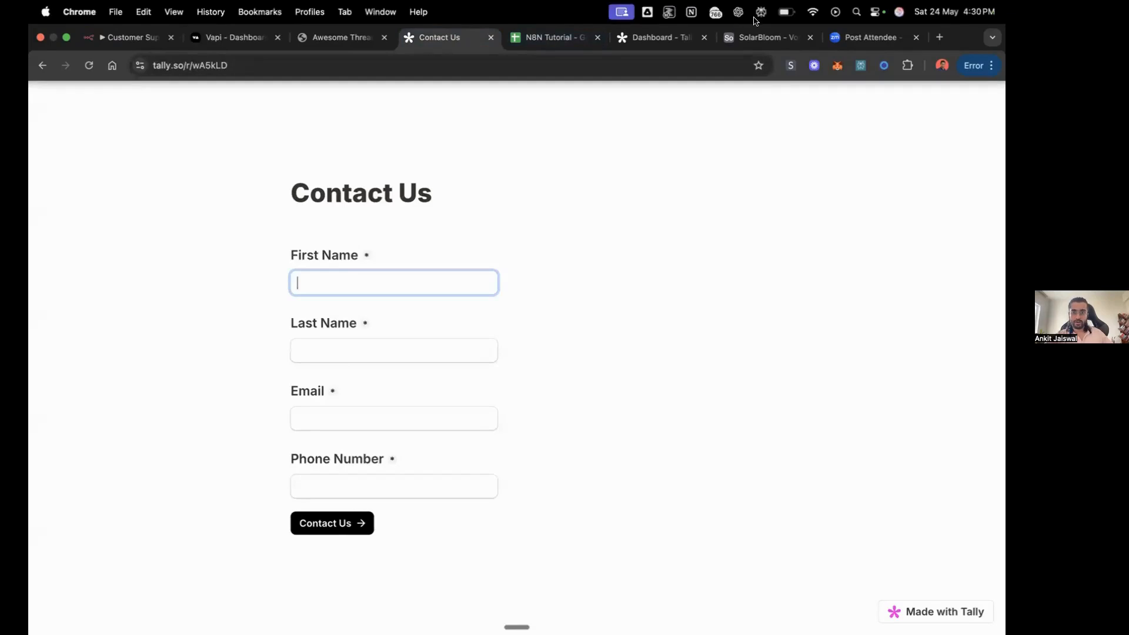
left_click(647, 35)
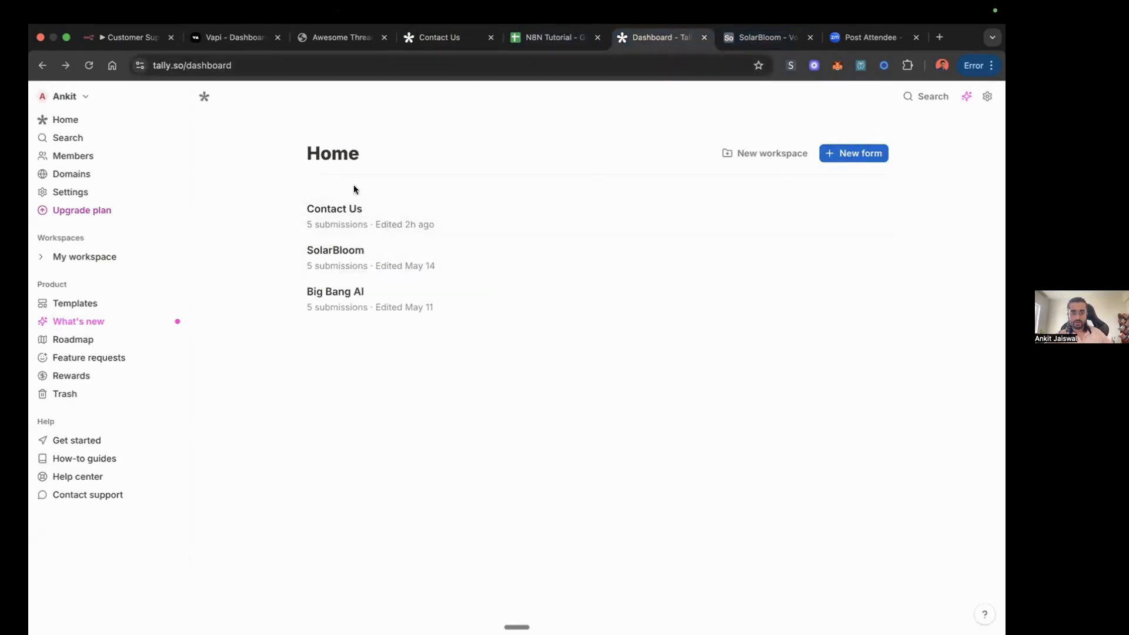
left_click(356, 215)
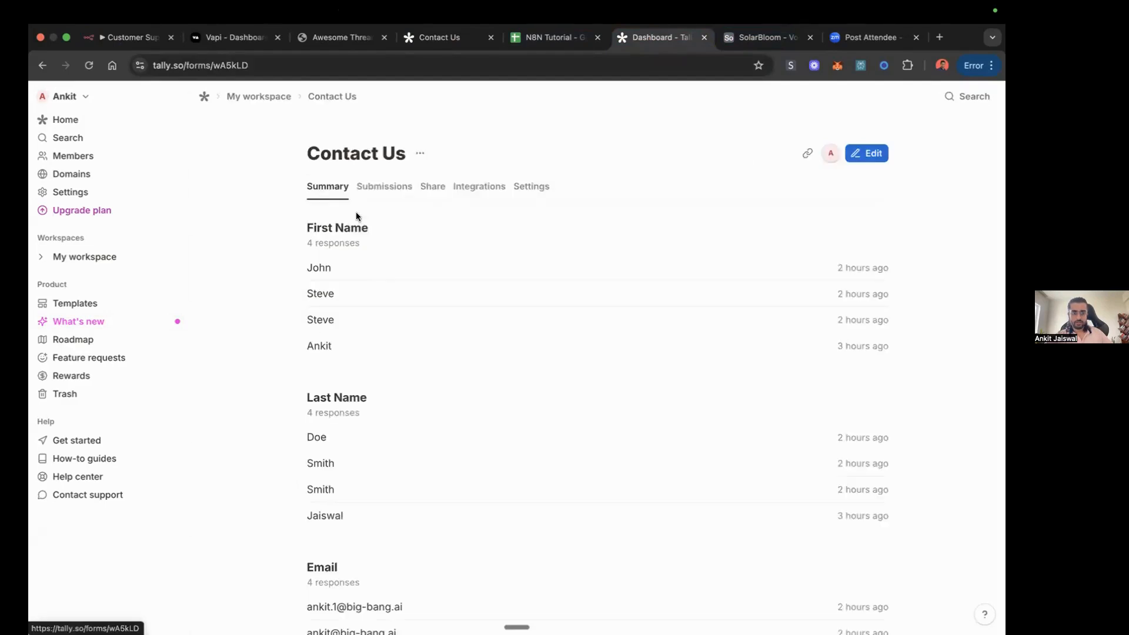
left_click(434, 189)
left_click(583, 291)
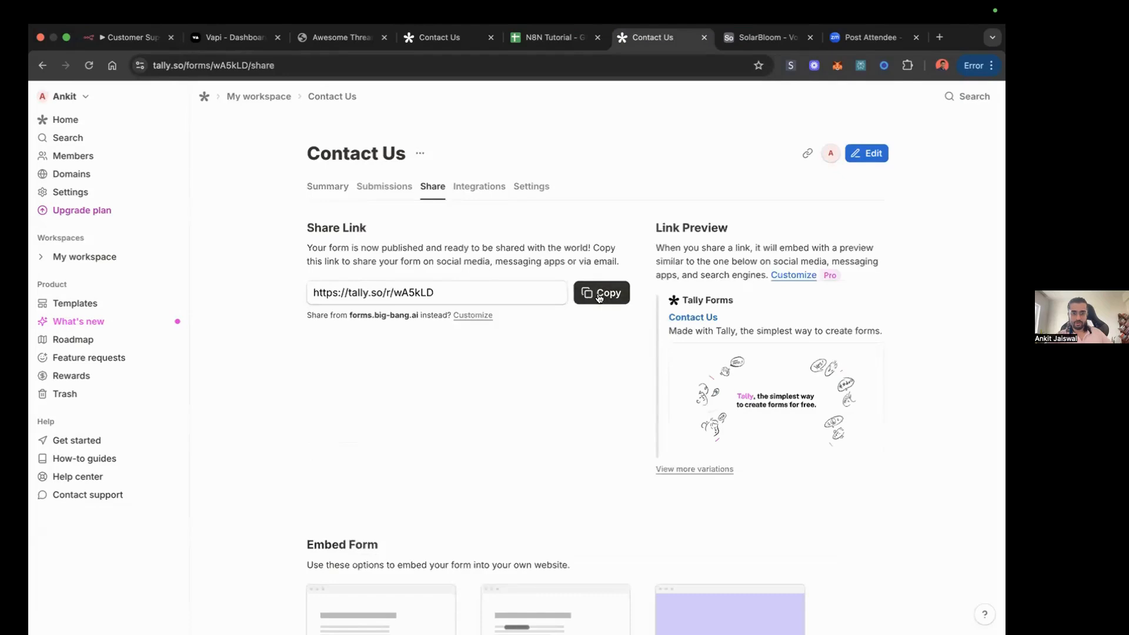
left_click(440, 37)
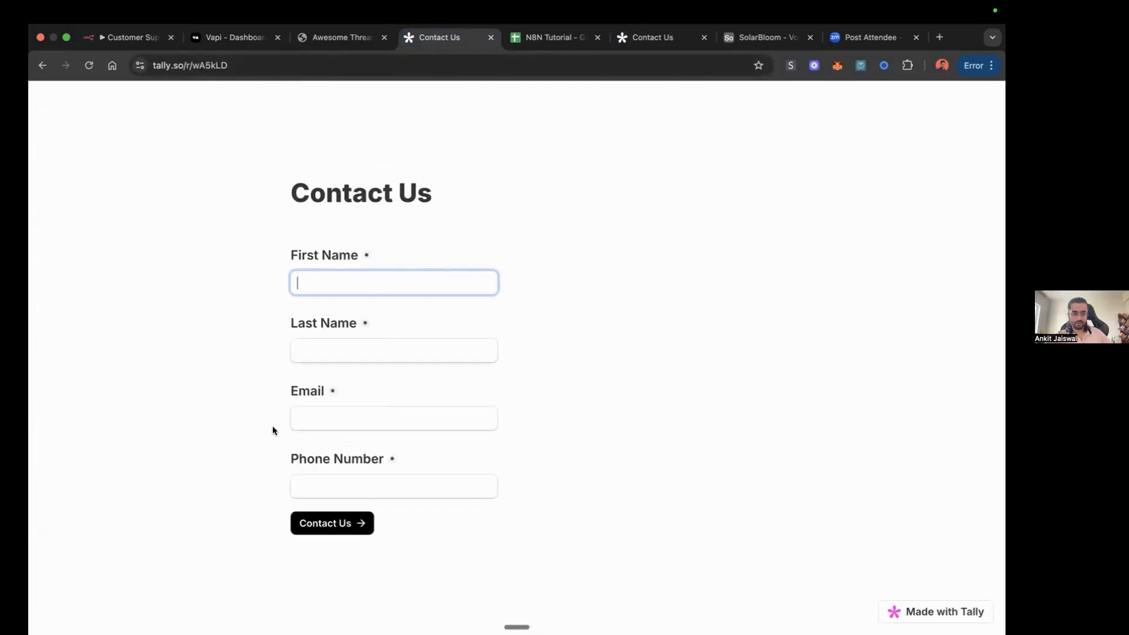
left_click(628, 39)
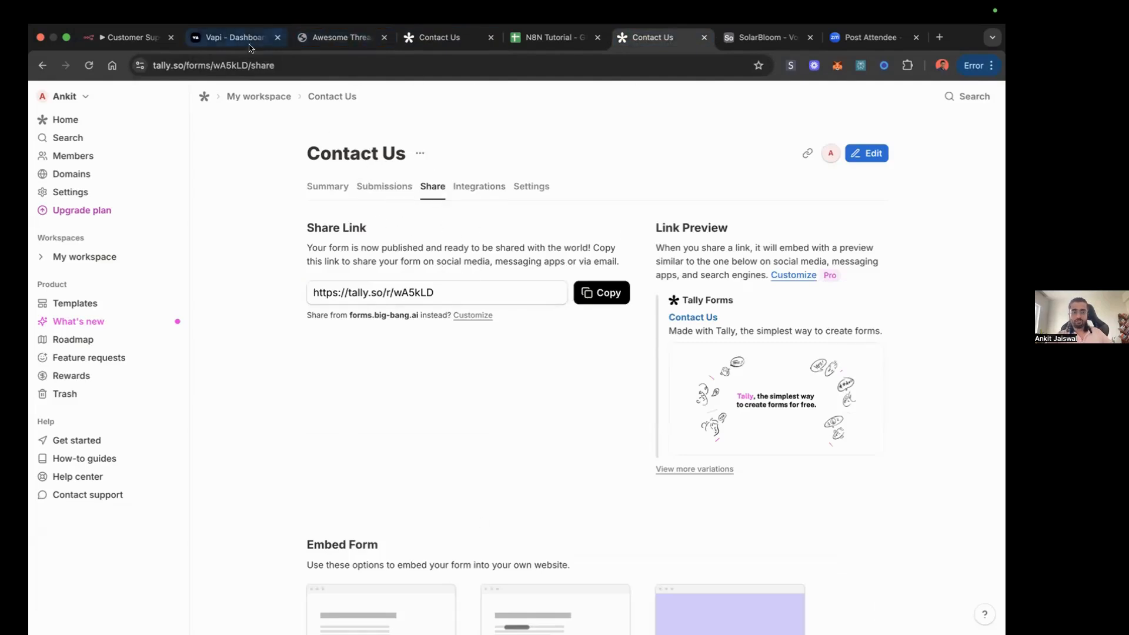
Step: In the Customer Support Voice Agent workflow in n8n, search the available nodes for webhook and close the list without adding one
left_click(140, 37)
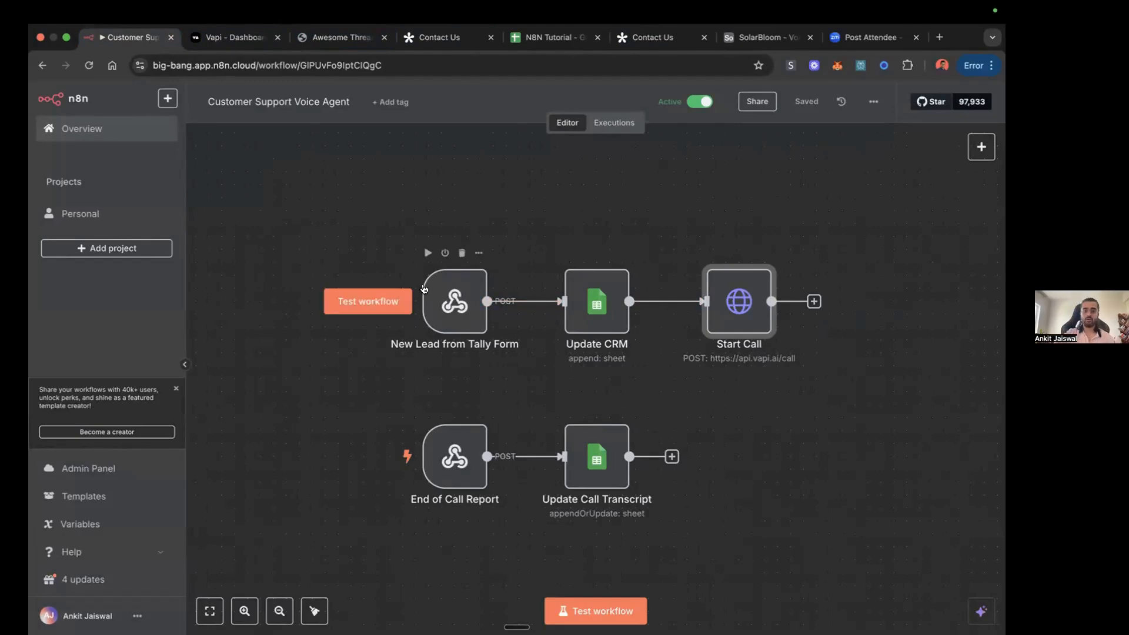
left_click(982, 147)
type("we")
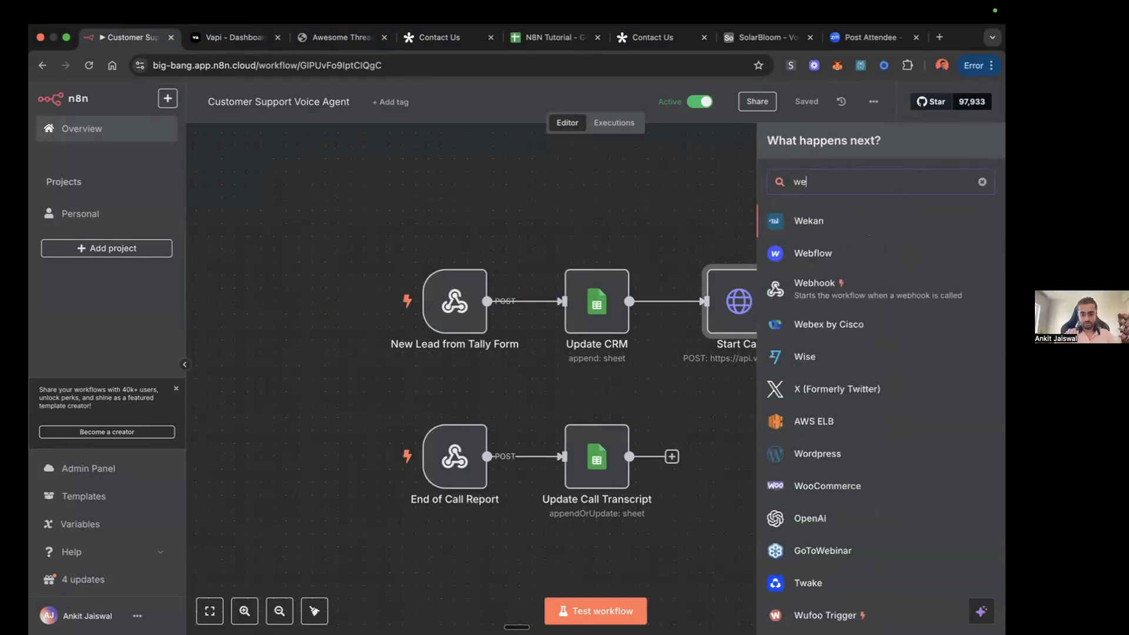
type("bhook")
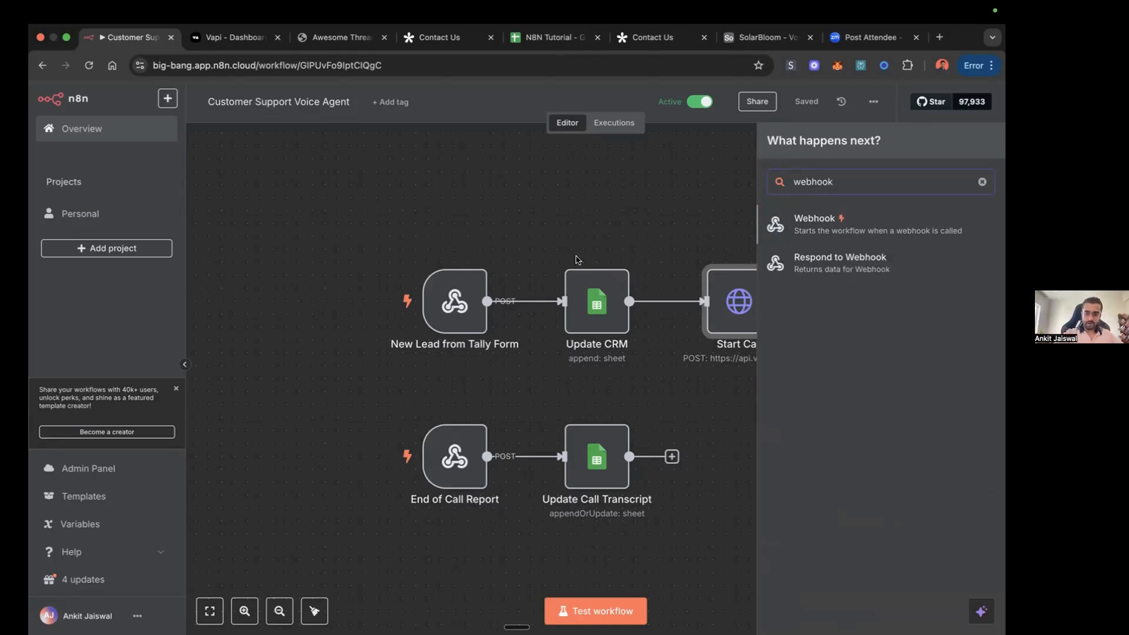
left_click(557, 218)
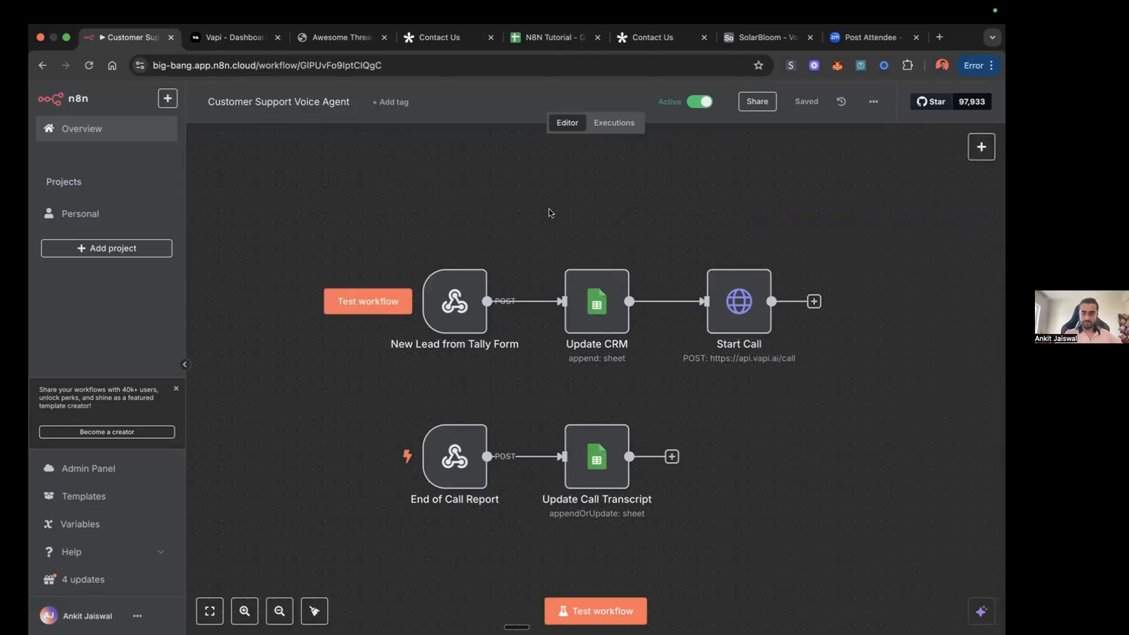
Step: Open the New Lead from Tally Form webhook node and display its production URL
double_click(446, 301)
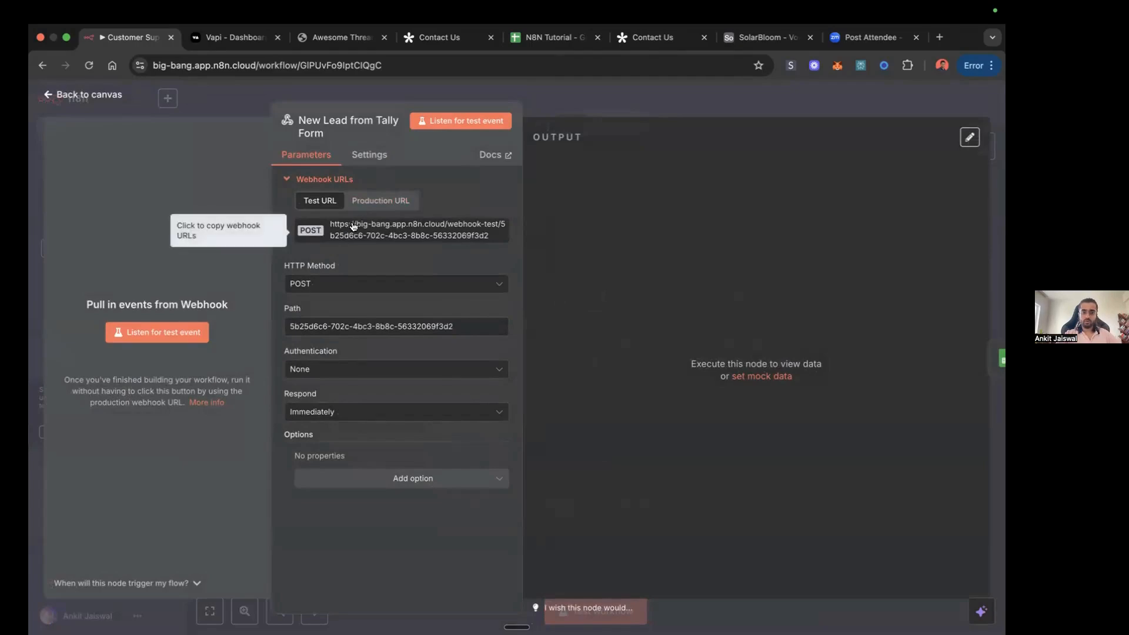
left_click(436, 38)
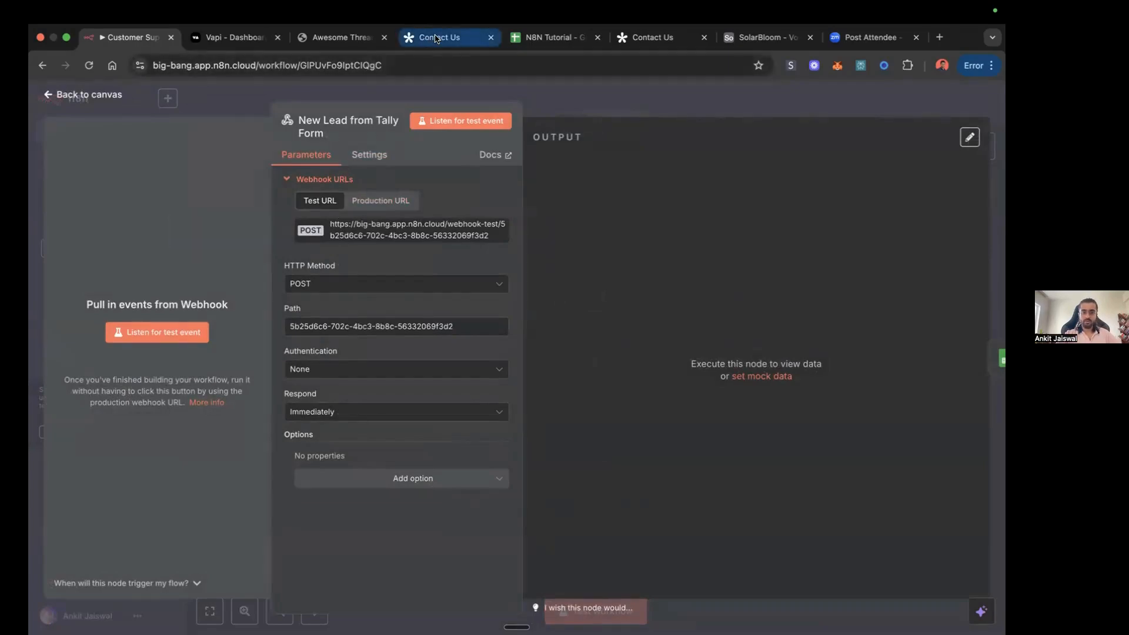
left_click(650, 37)
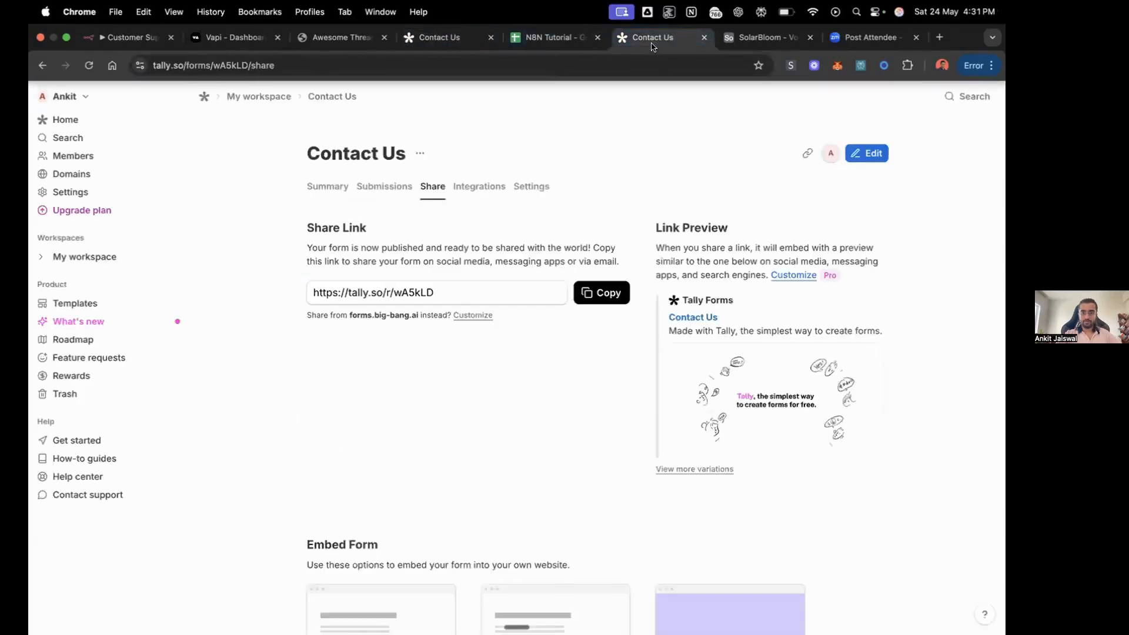
left_click(128, 37)
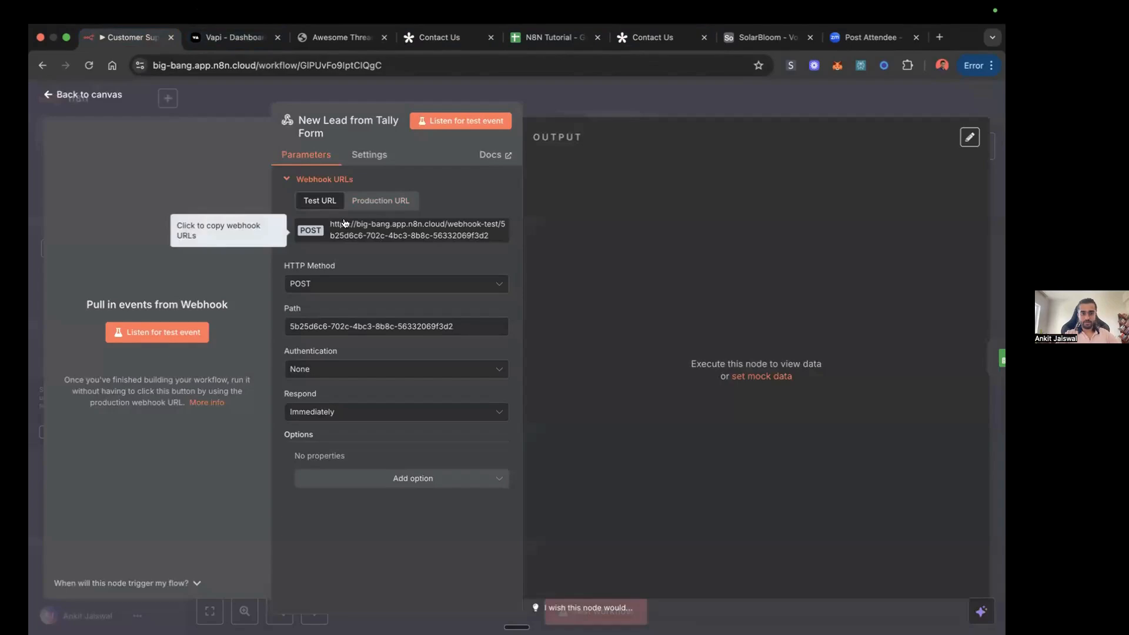
left_click(374, 201)
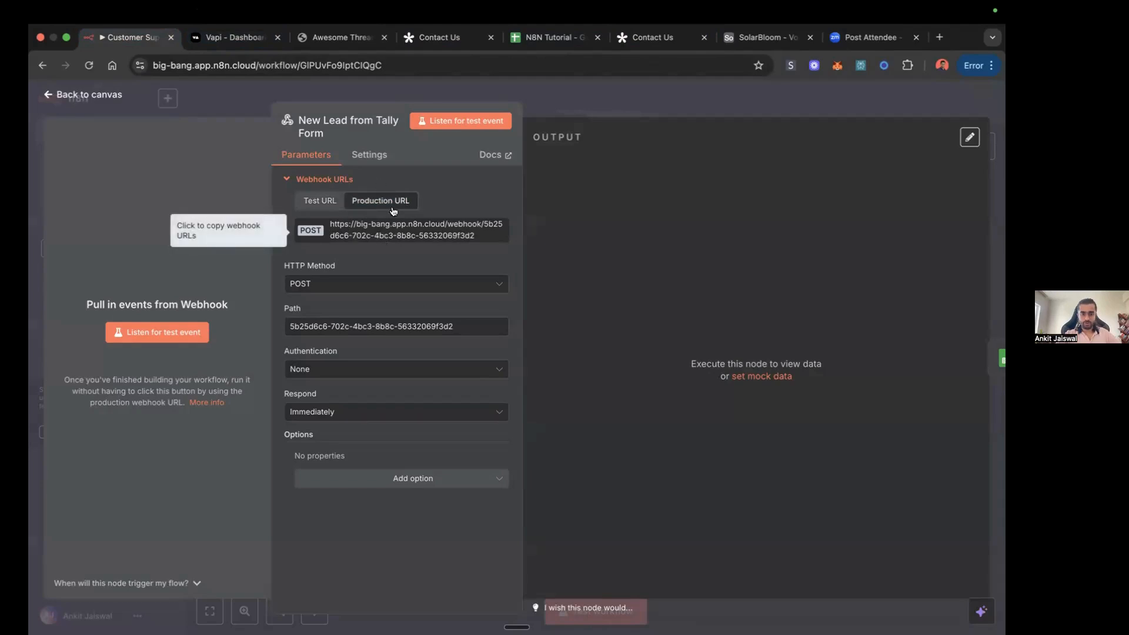
Step: Copy the node's production URL, enter it as the endpoint of a new webhook for Tally's Contact Us form, and leave without connecting
left_click(402, 228)
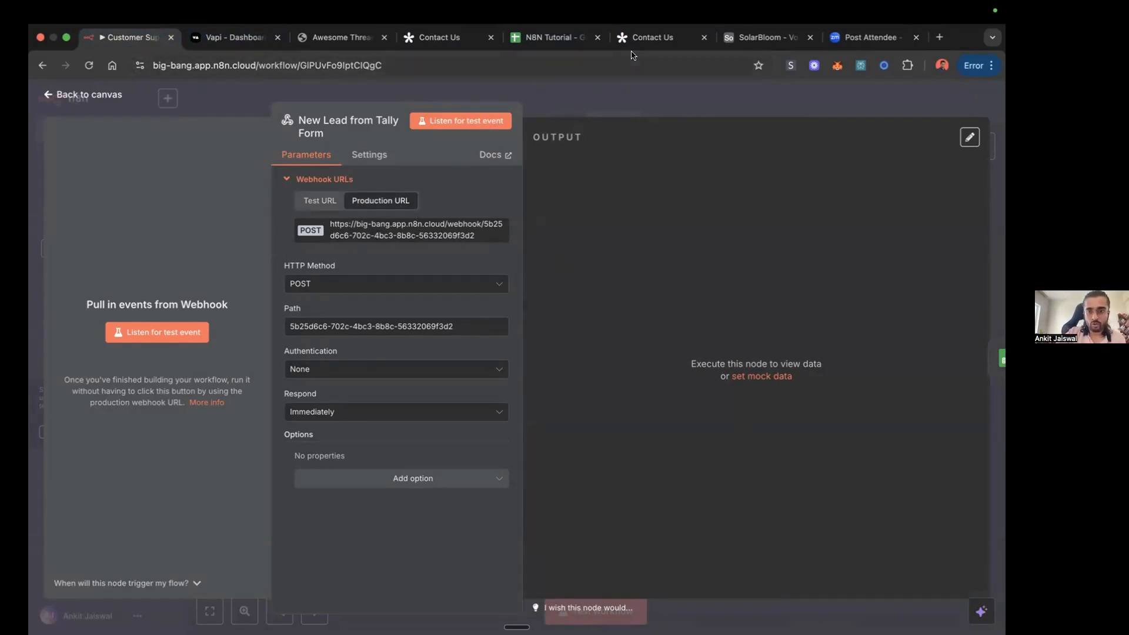
left_click(646, 37)
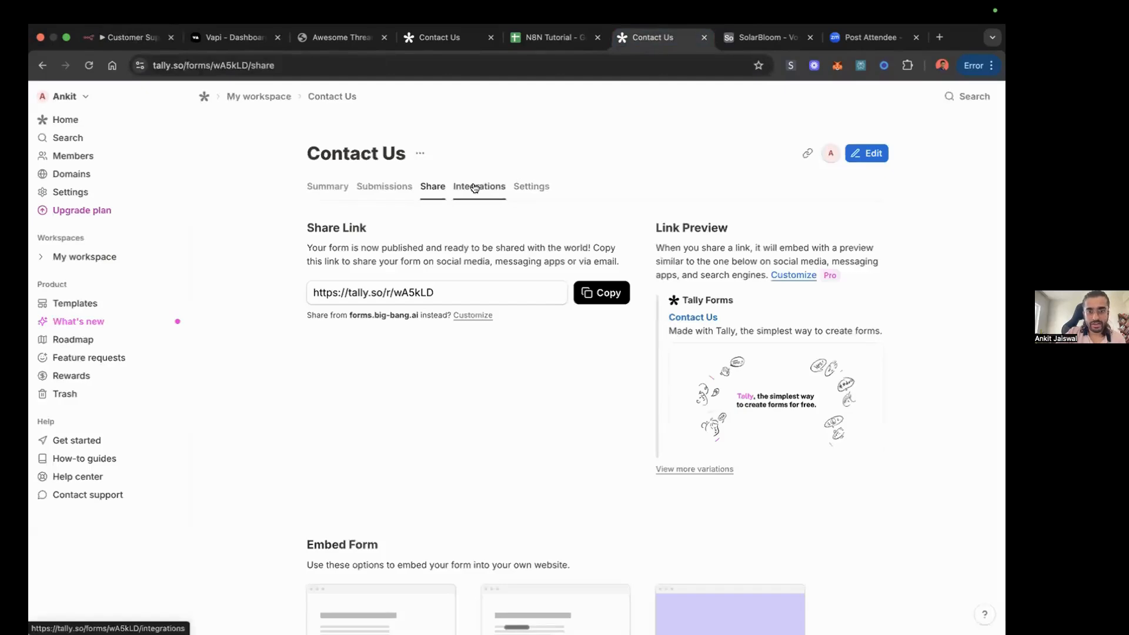
left_click(475, 188)
scroll(389, 353, "down", 3)
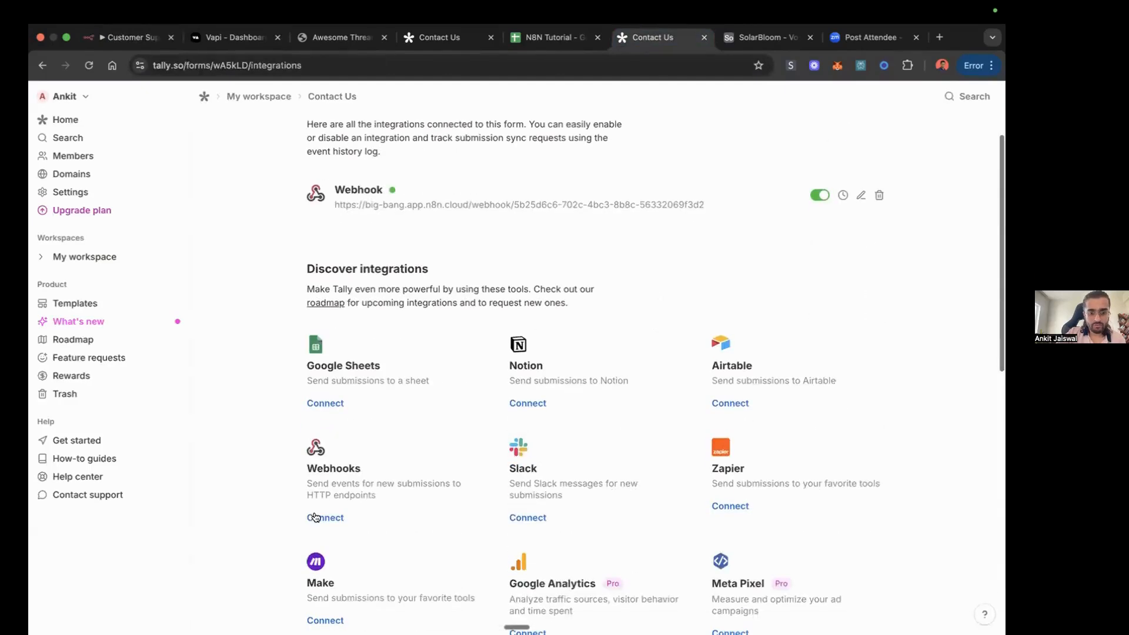
left_click(324, 519)
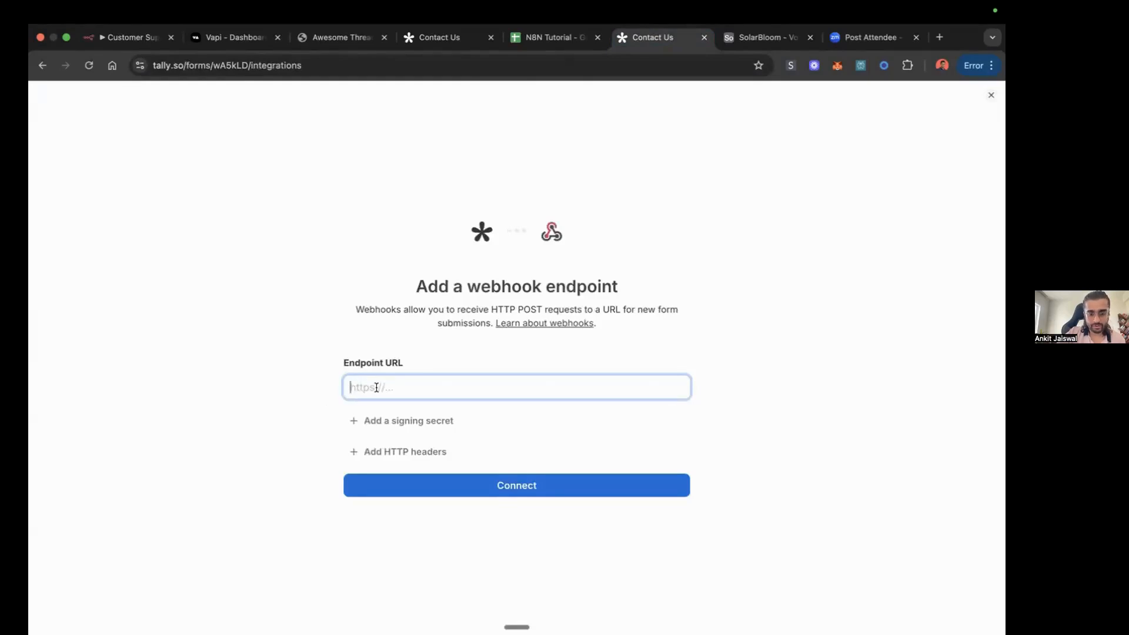
key("super+v")
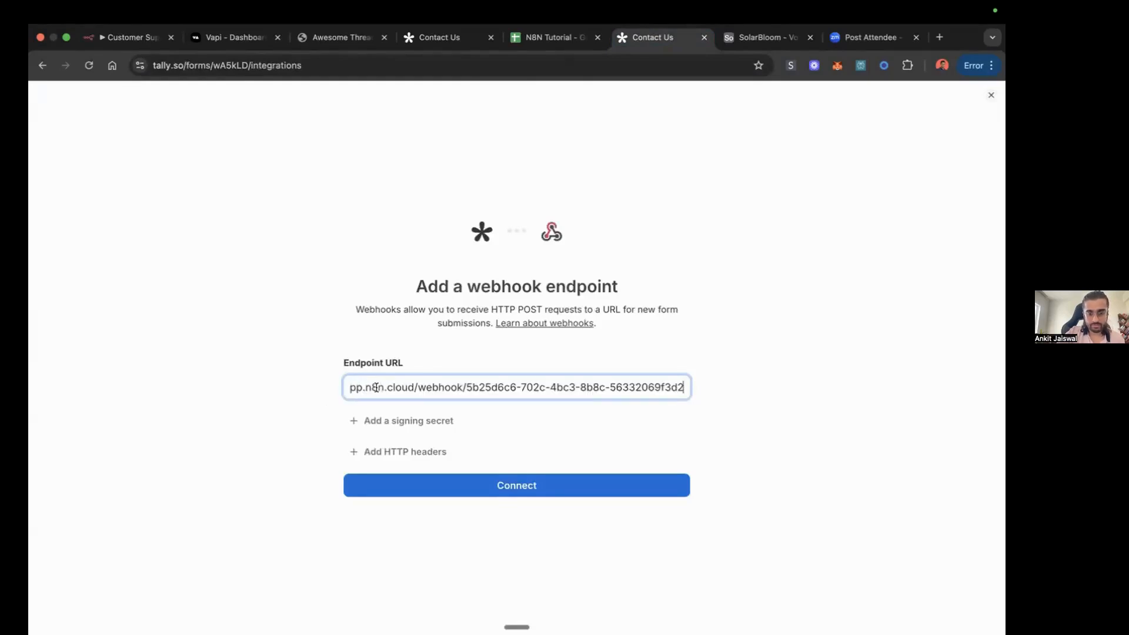
left_click(42, 64)
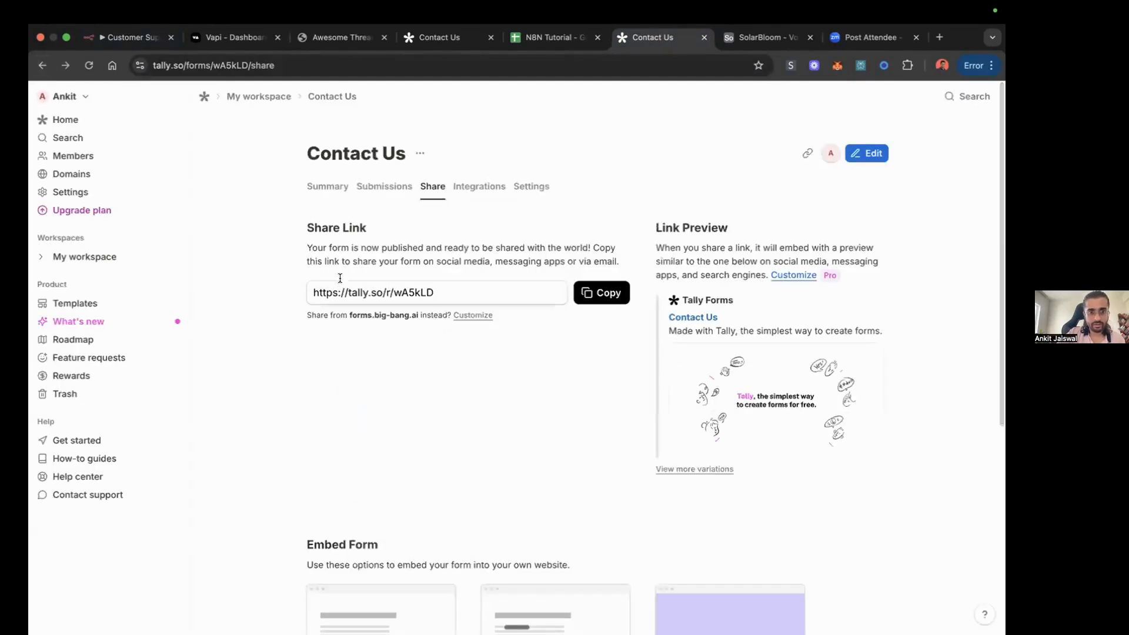
Step: Compare the webhook address connected in the Contact Us form's Tally integrations with the production URL of the n8n node
left_click(478, 186)
scroll(426, 372, "down", 1)
scroll(423, 373, "up", 1)
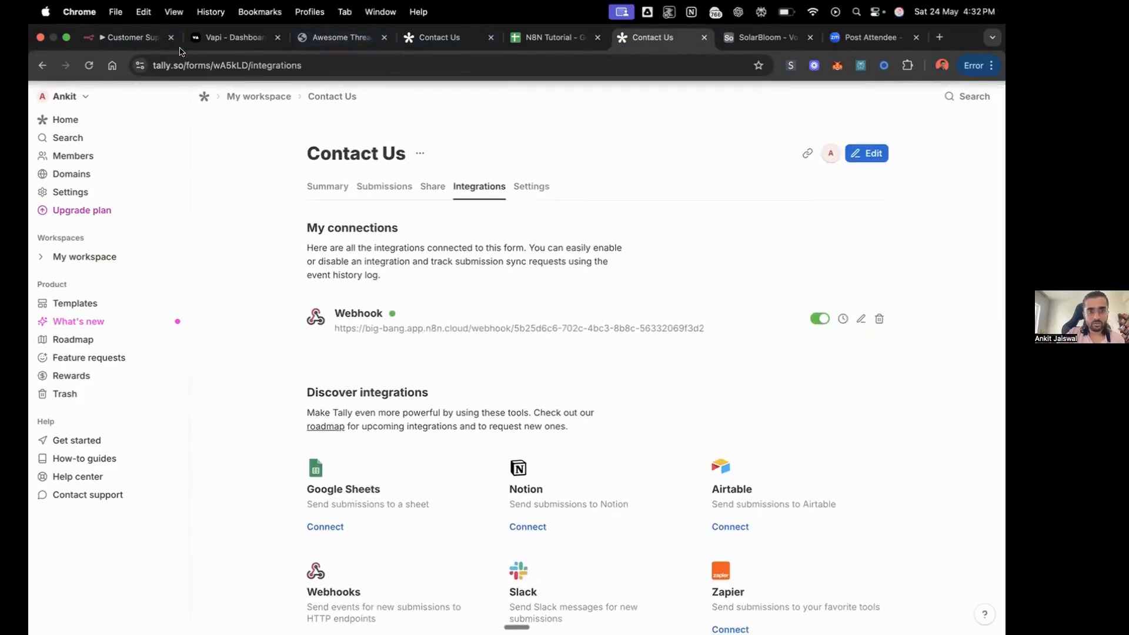
left_click(131, 37)
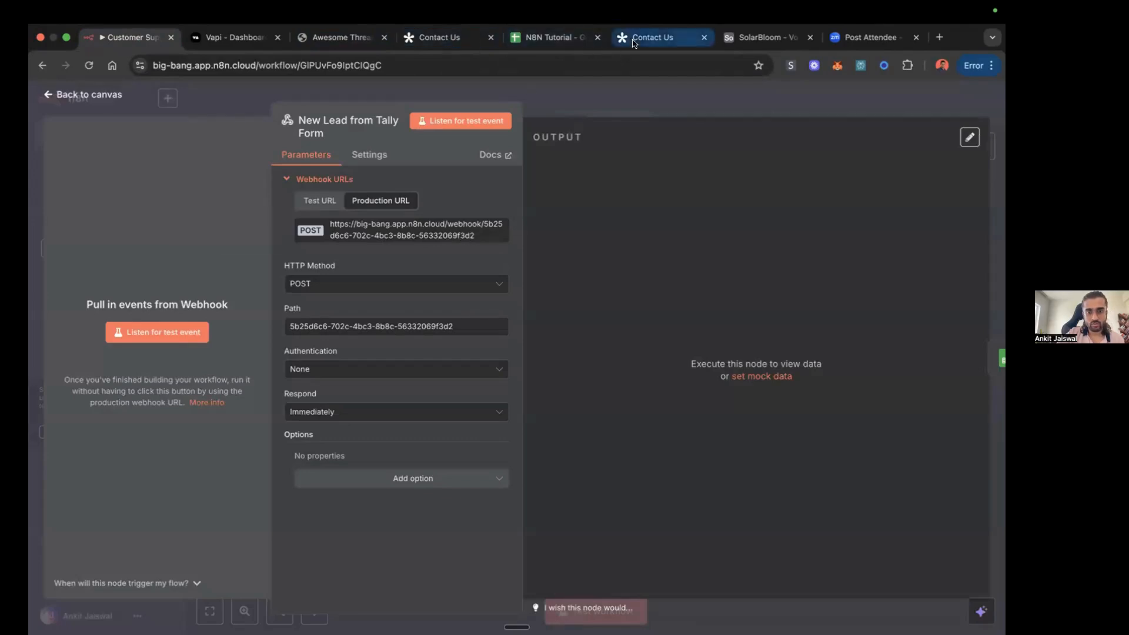
left_click(614, 39)
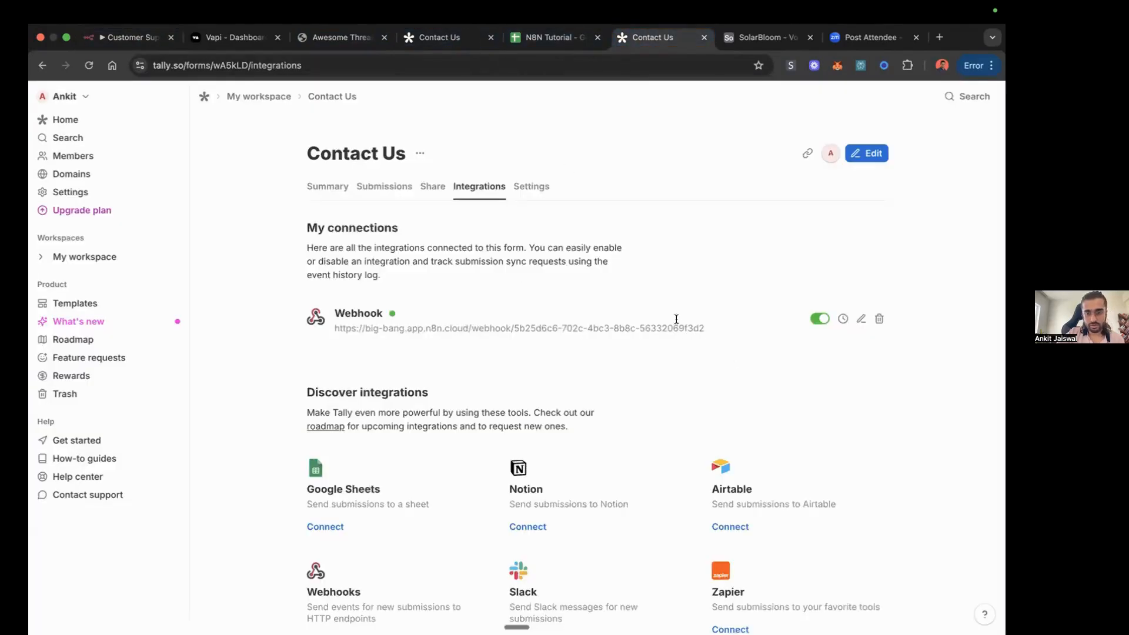
left_click(134, 40)
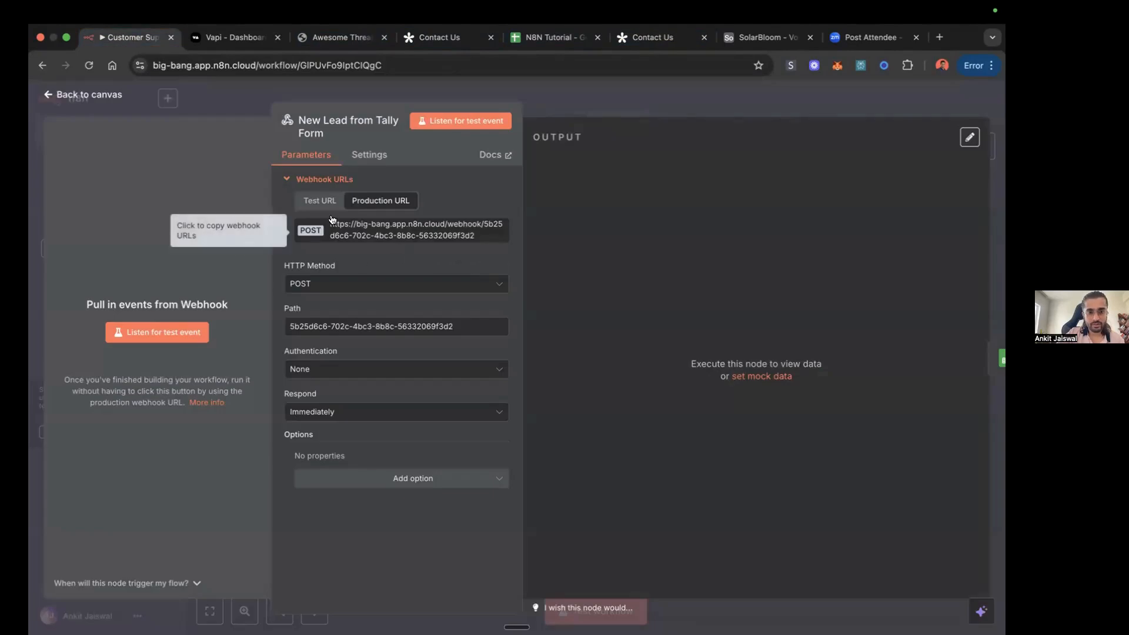
Step: Check the webhook node's available HTTP methods without changing POST, recheck the Tally webhook connection, and close the node in n8n
left_click(495, 283)
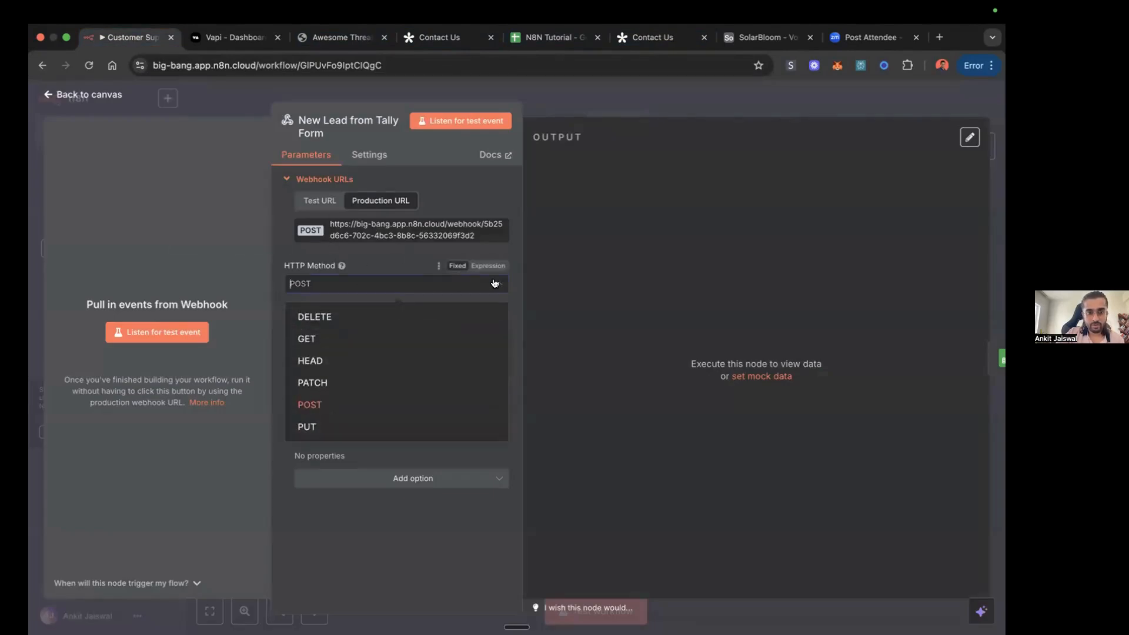
left_click(385, 265)
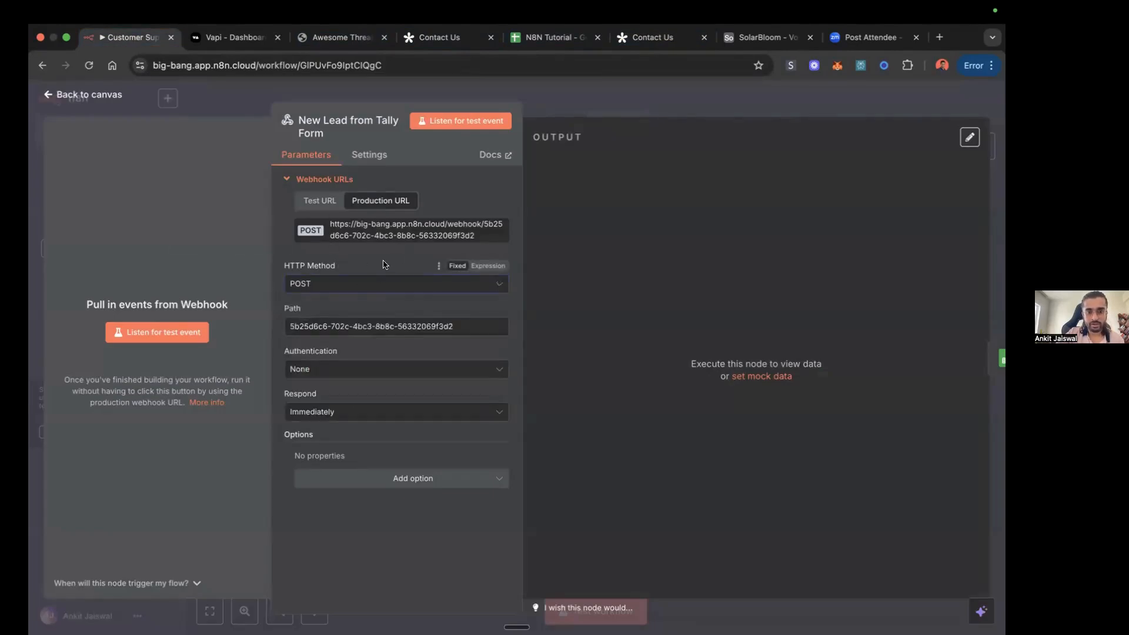
left_click(641, 37)
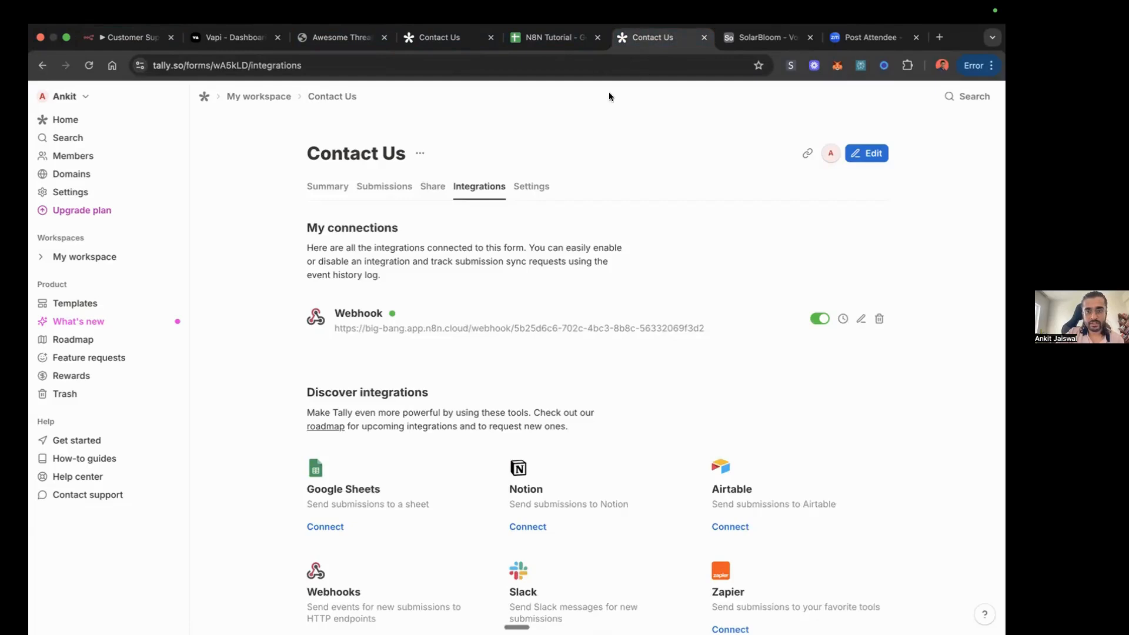
left_click(129, 37)
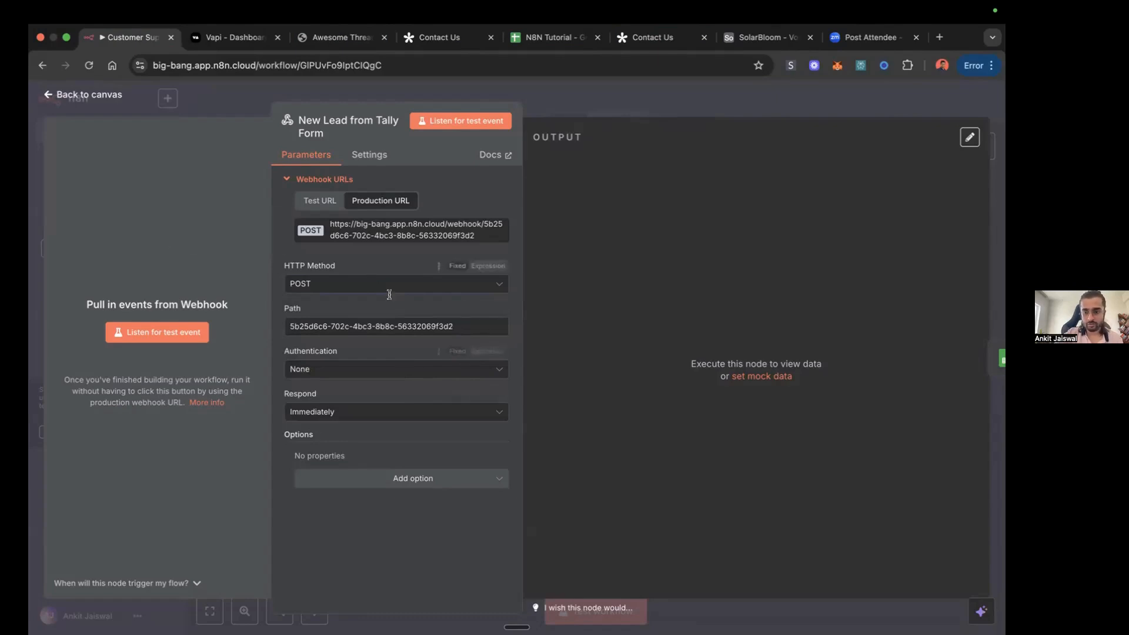
left_click(650, 37)
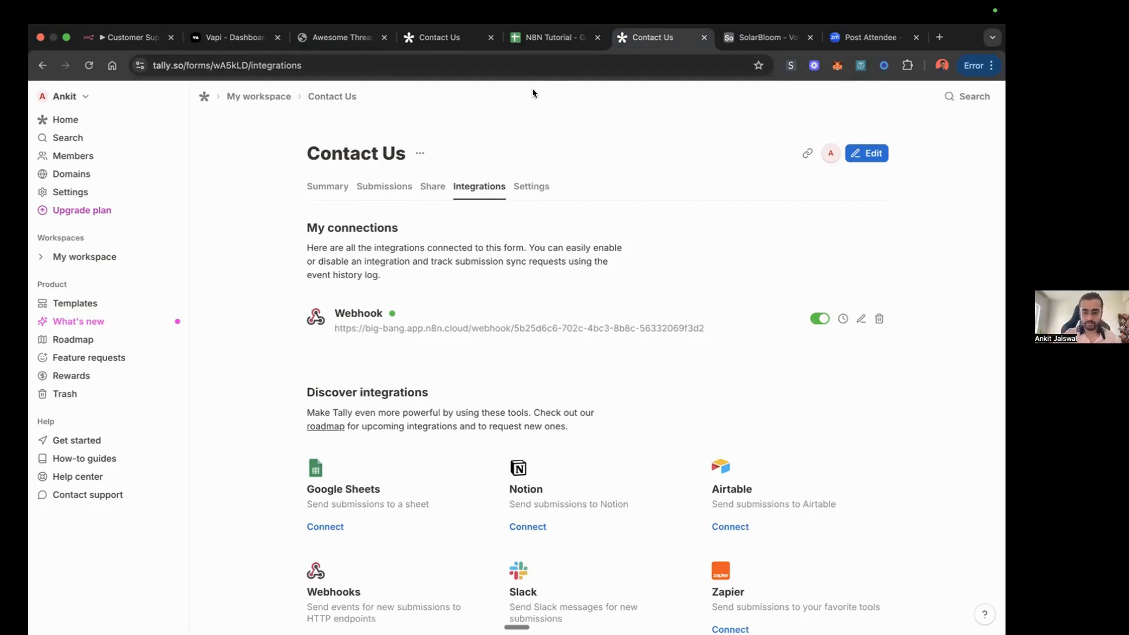
left_click(127, 37)
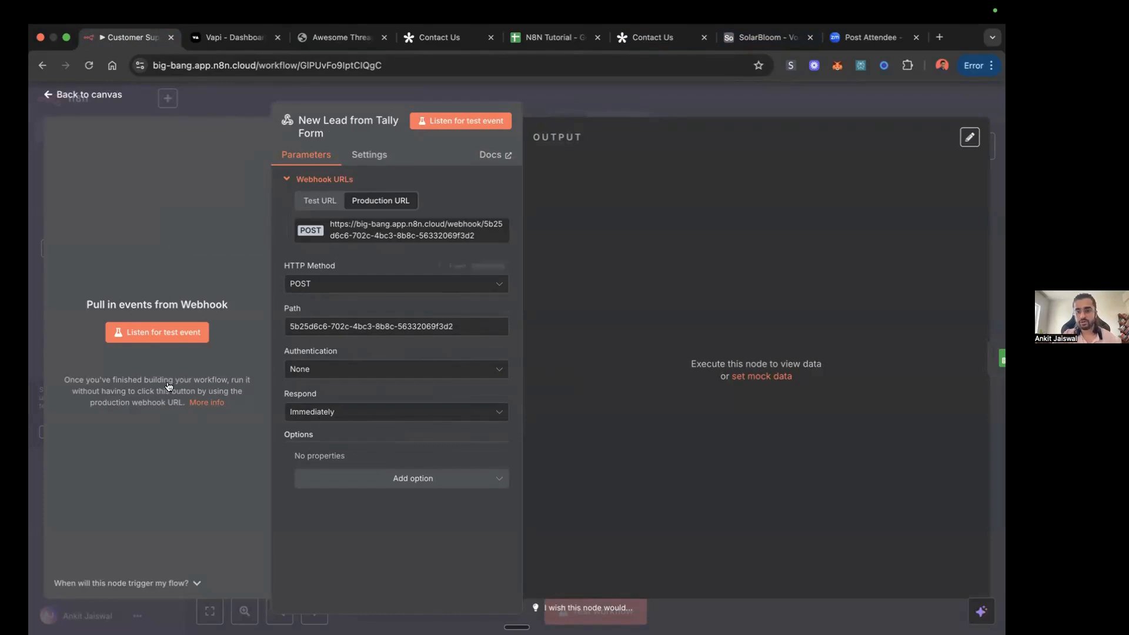
left_click(765, 105)
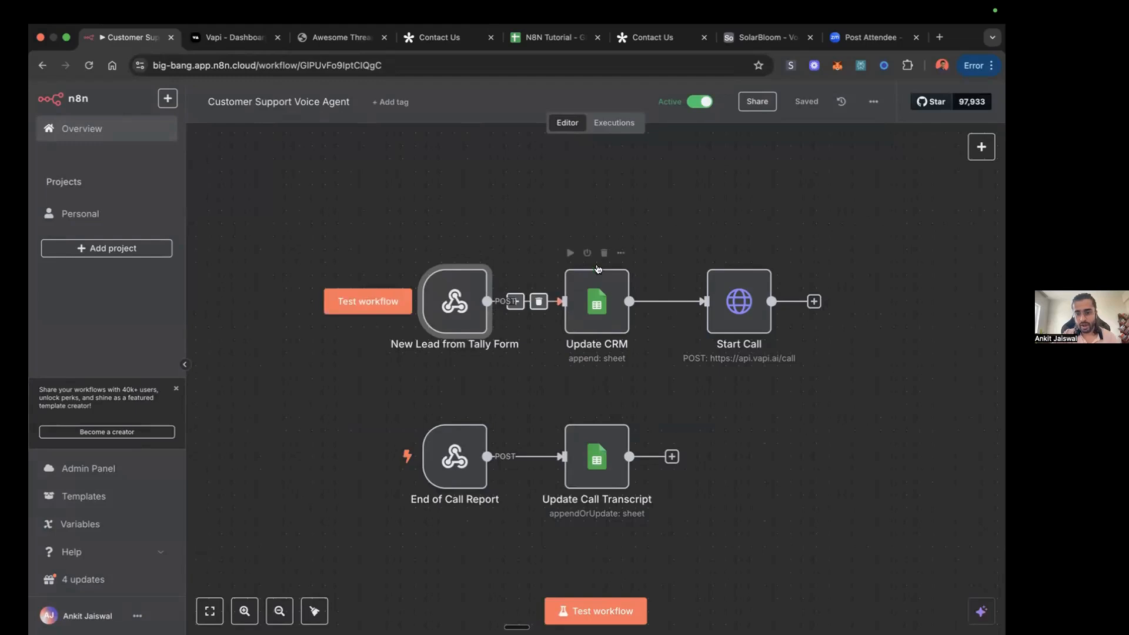
Step: Review the Tally integrations page, the live Contact Us form, and the contact details in row 3 of the N8N Tutorial Leads sheet
left_click(665, 40)
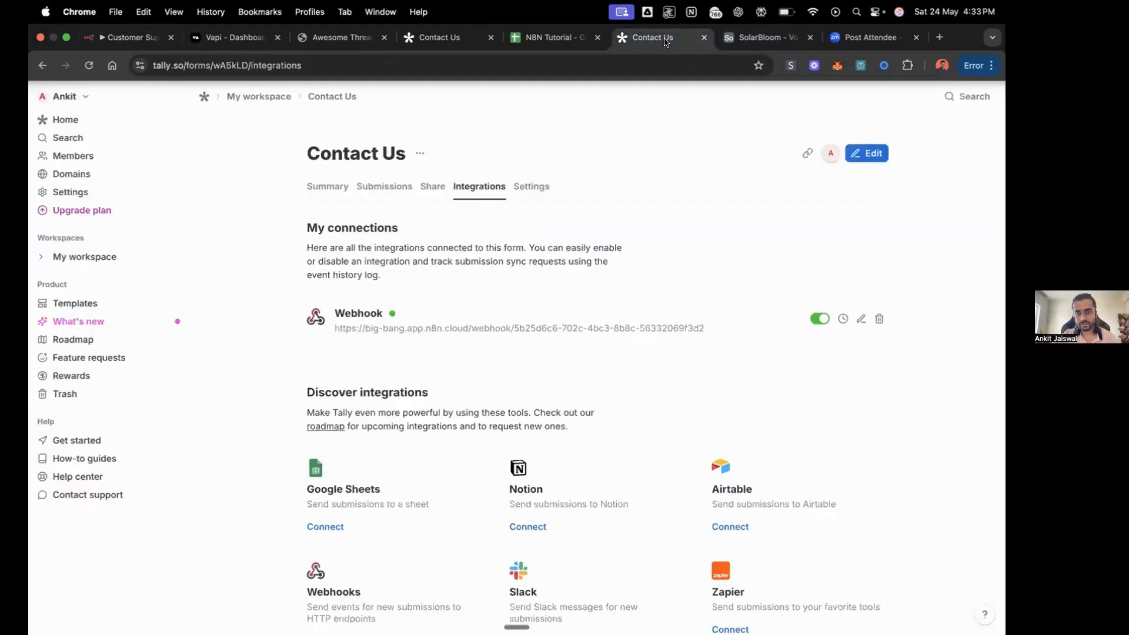
left_click(438, 37)
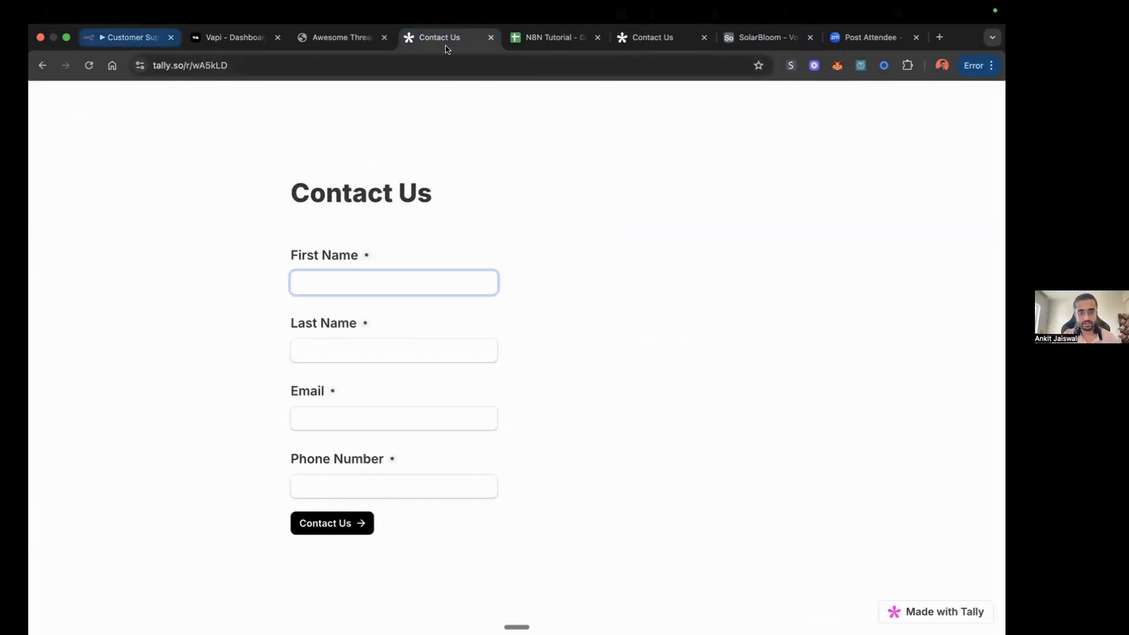
left_click(550, 37)
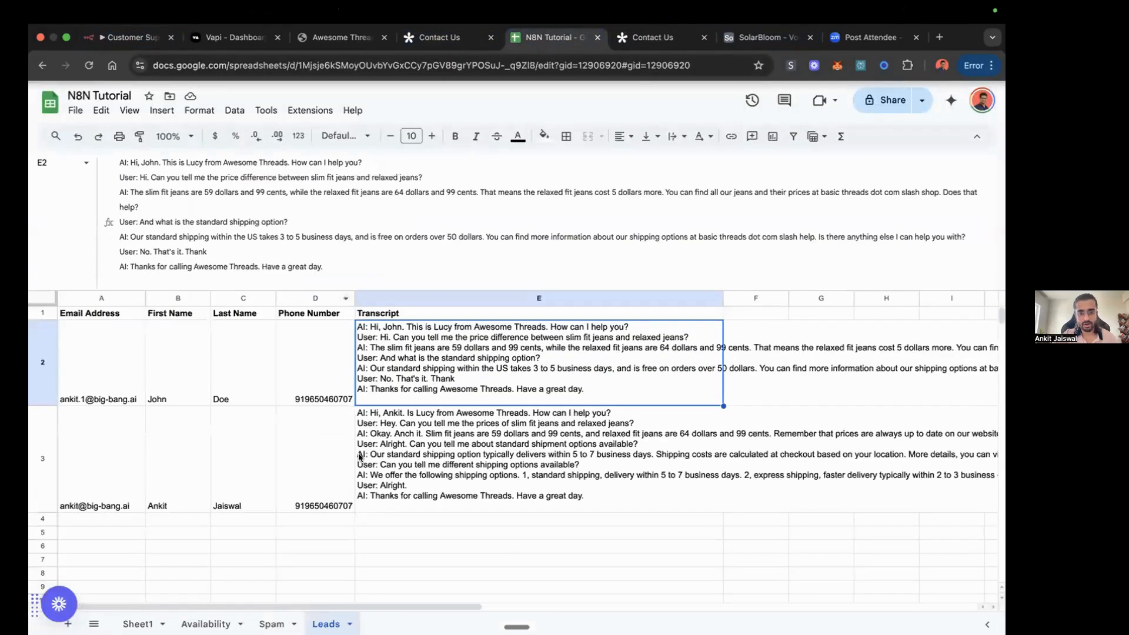
left_click(100, 469)
key("Right")
key("Right")
key("Right")
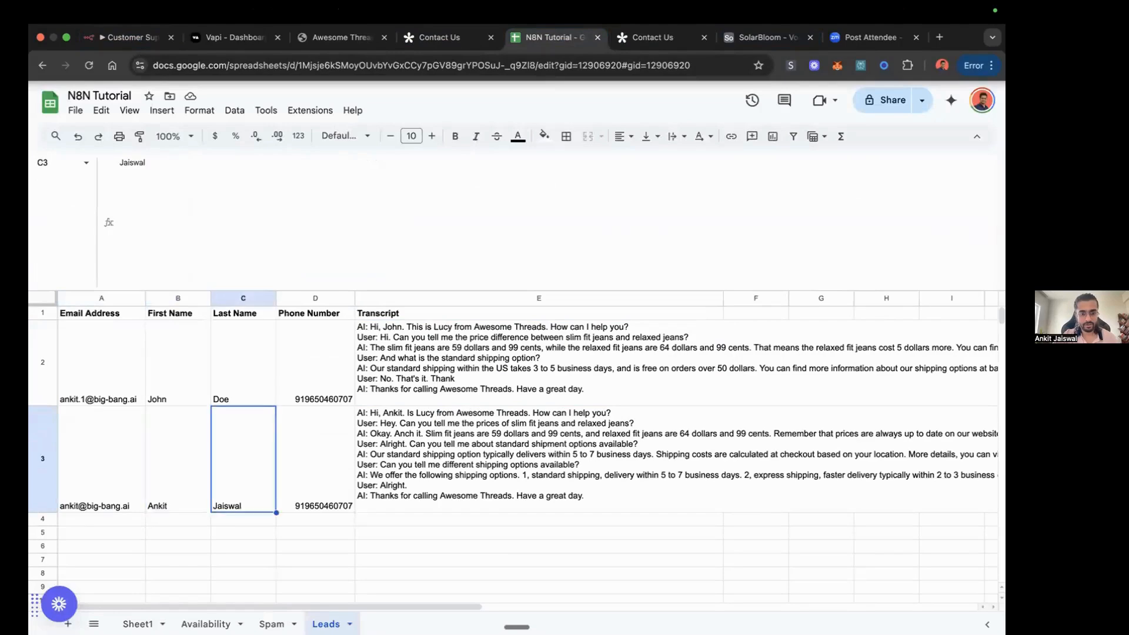
key("Left")
key("Left")
key("Left")
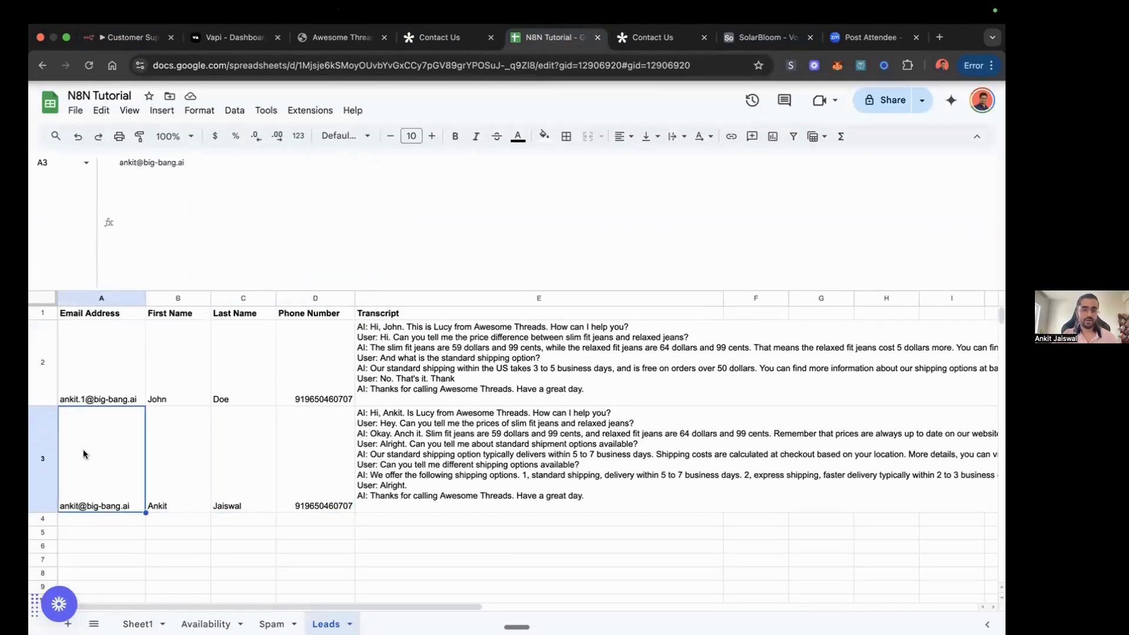
Step: In n8n, open the Update CRM node, review its Google Sheets document and column mapping, and close it unchanged
left_click(126, 37)
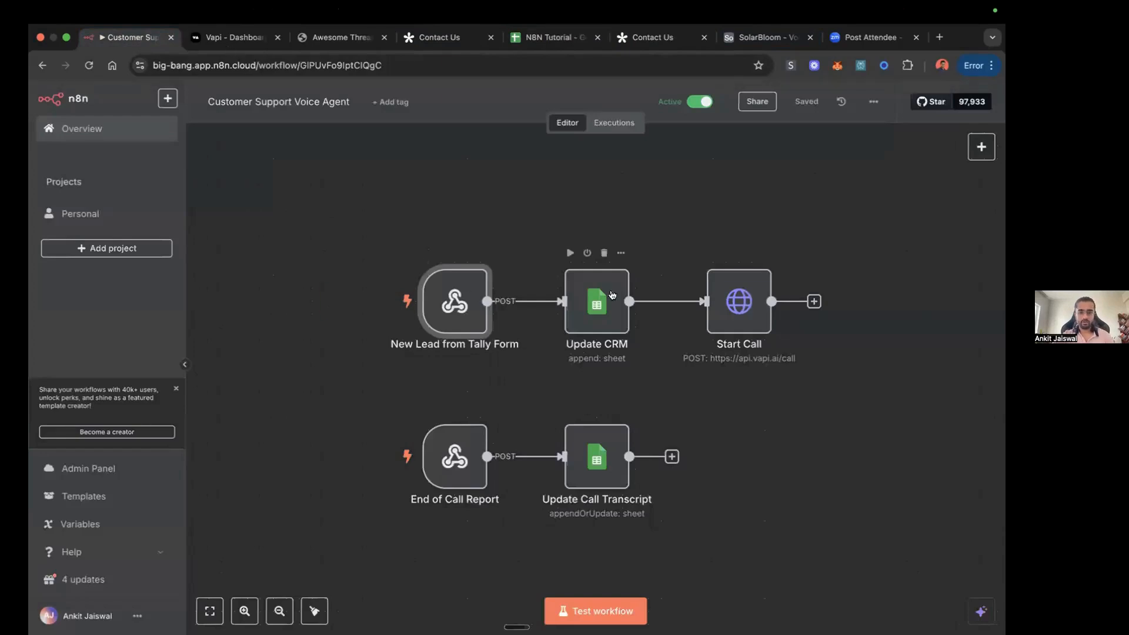
left_click(590, 305)
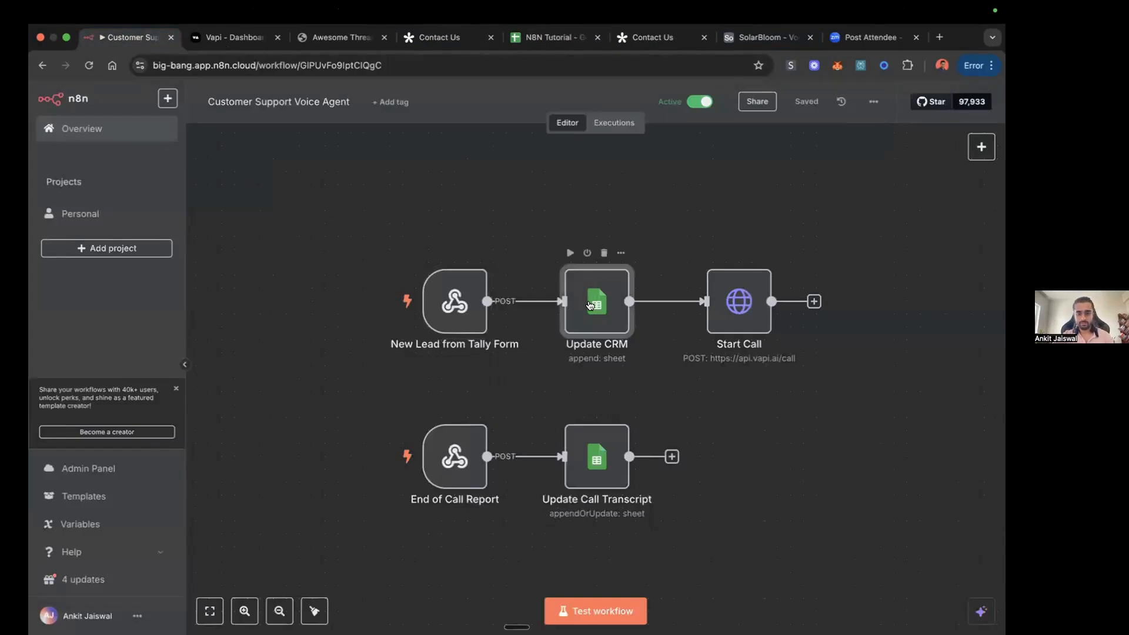
double_click(590, 305)
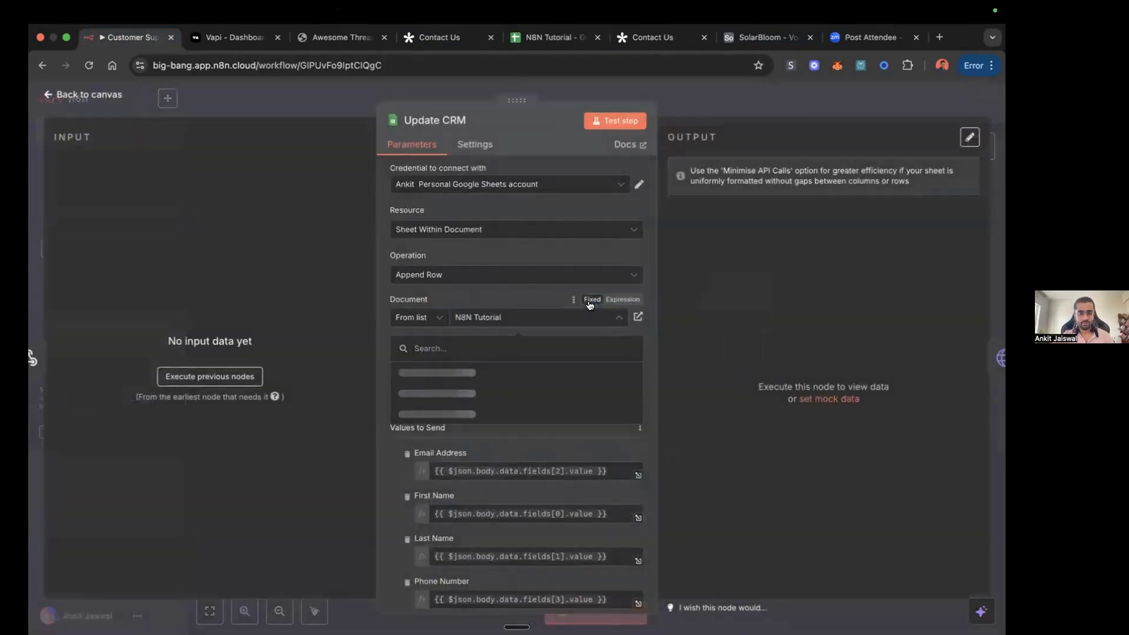
left_click(519, 321)
left_click(727, 242)
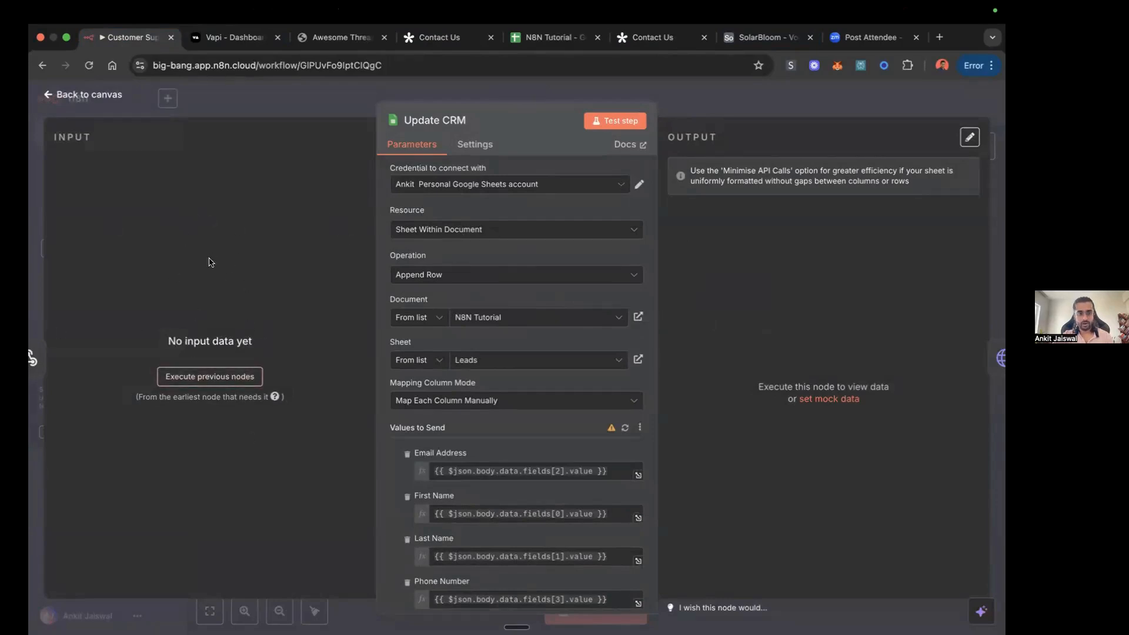
left_click(758, 103)
Step: Load the May 24, 16:11:48 execution of the workflow into the editor
left_click(614, 123)
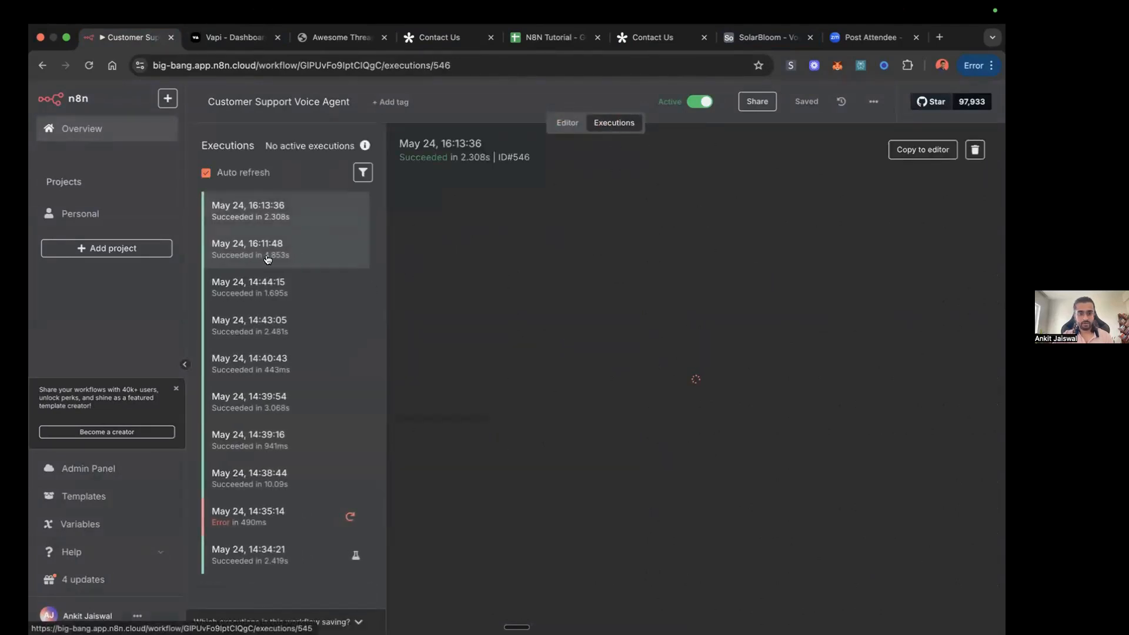
left_click(298, 257)
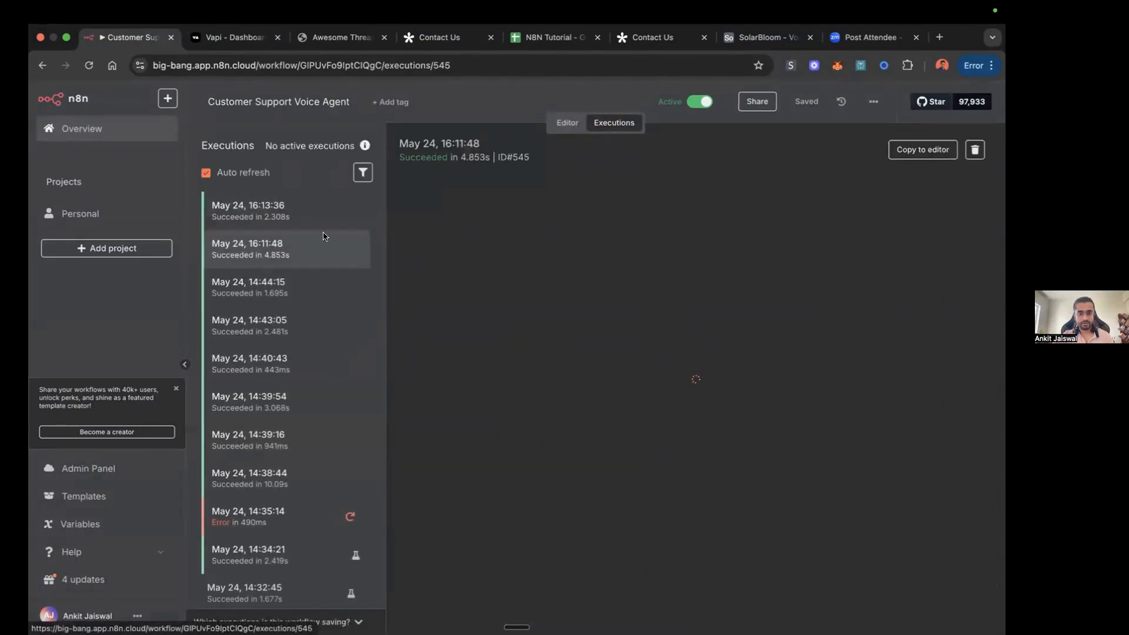
left_click(922, 151)
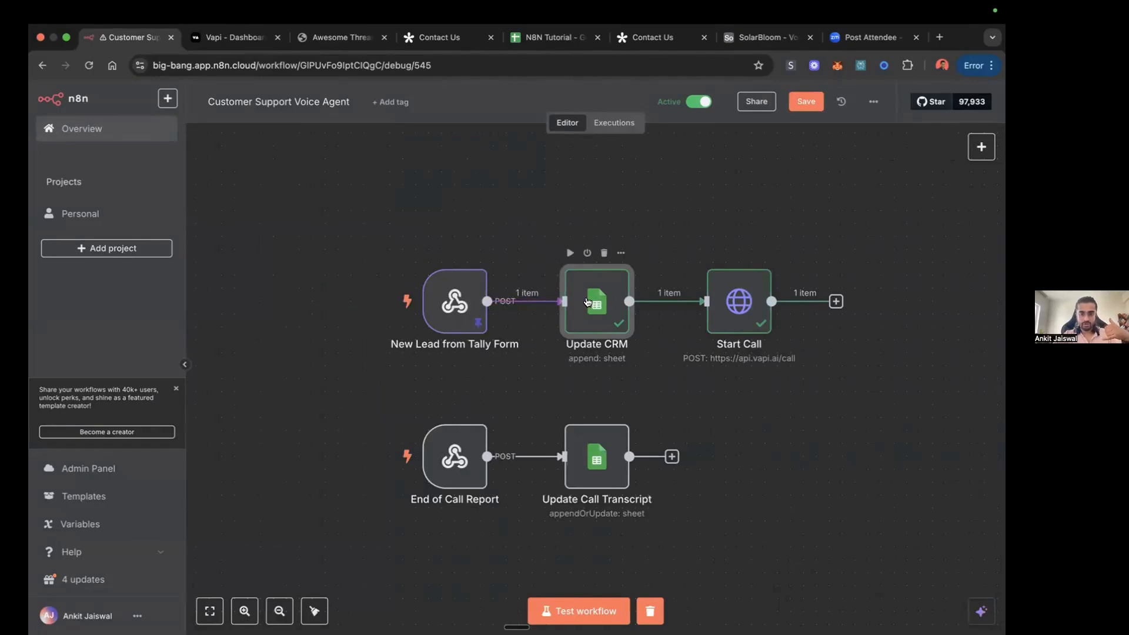
Step: Open the Update CRM node, examine the incoming webhook data from New Lead from Tally Form, and close the node
double_click(586, 302)
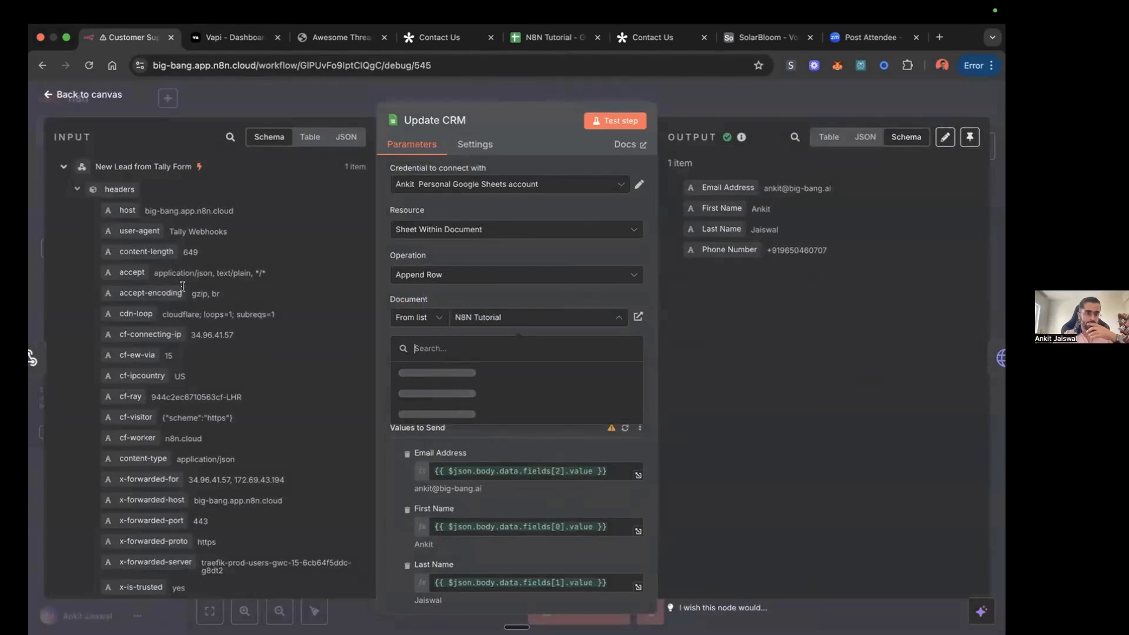
scroll(182, 287, "down", 15)
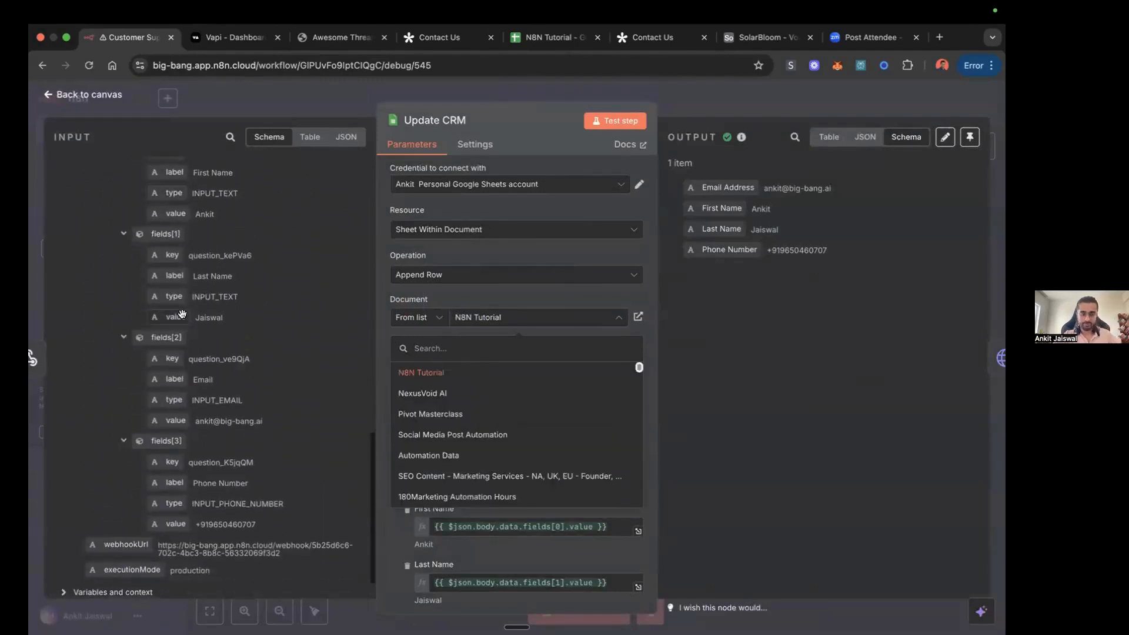
scroll(182, 313, "down", 2)
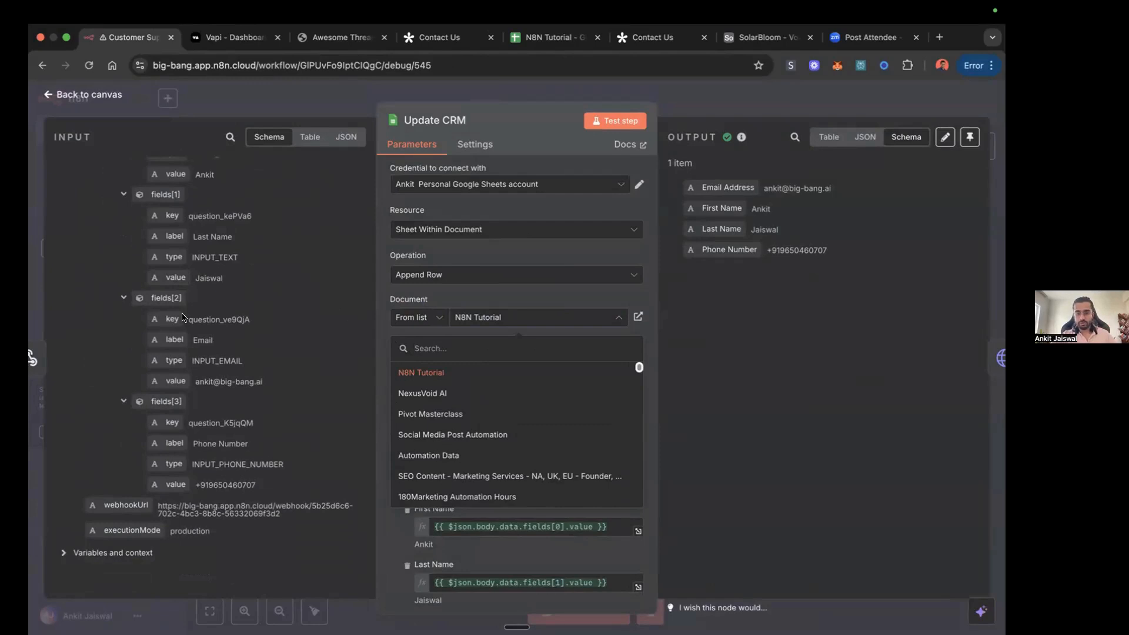
scroll(284, 228, "up", 15)
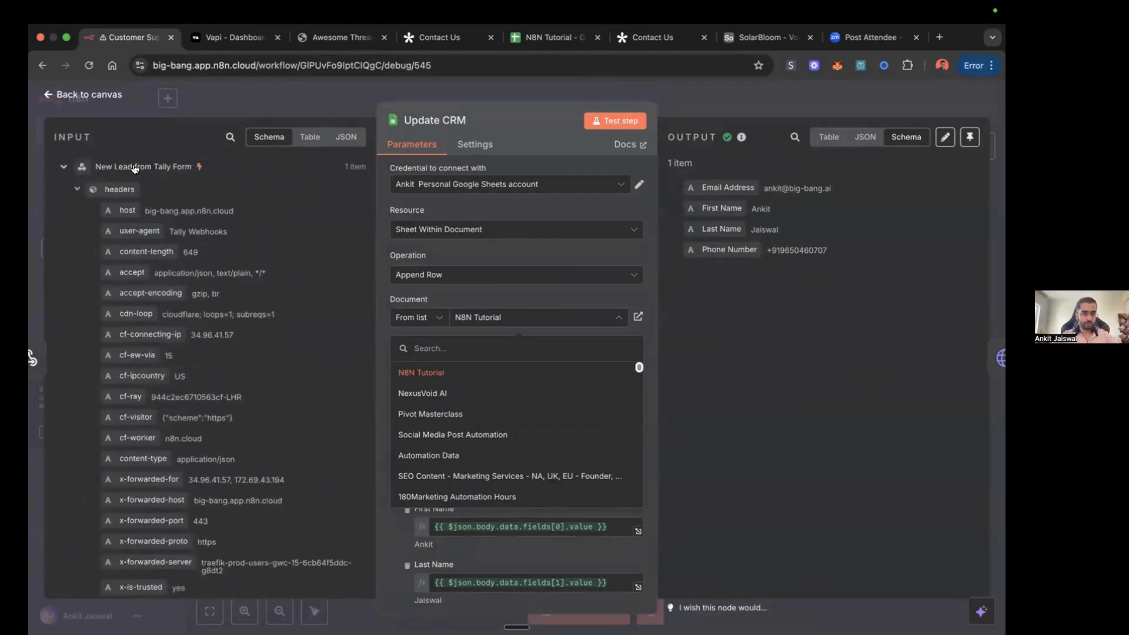
left_click(276, 101)
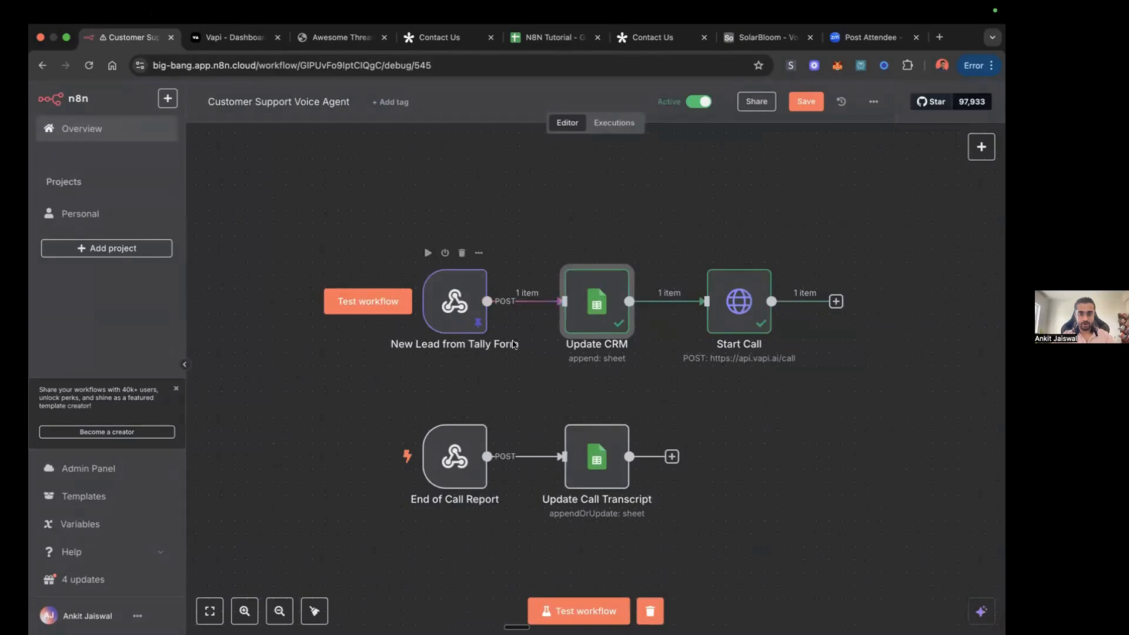
Step: Reopen the Update CRM node, examine fields[0] to fields[3] in its input data, and compare them with the Leads sheet columns
double_click(592, 300)
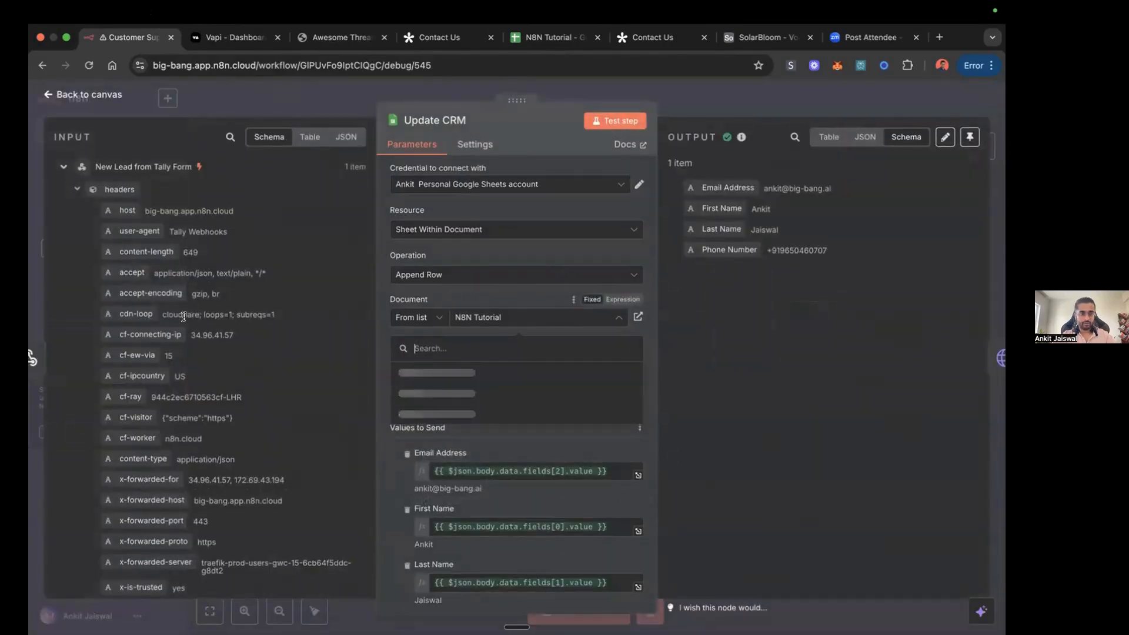
scroll(182, 333, "down", 10)
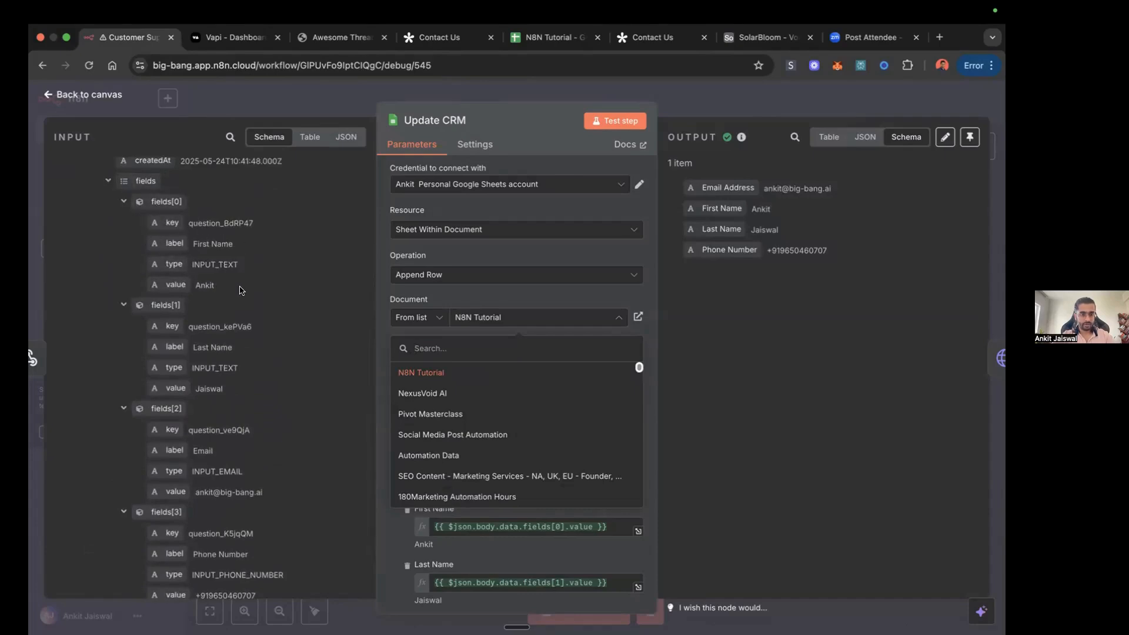
scroll(240, 290, "down", 4)
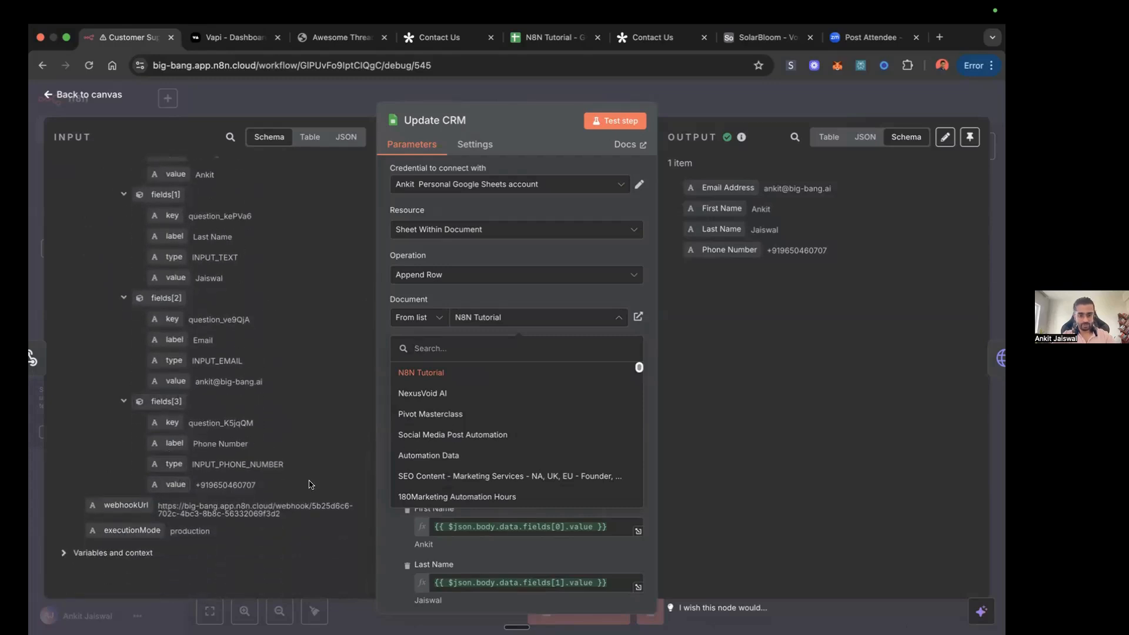
scroll(294, 411, "up", 5)
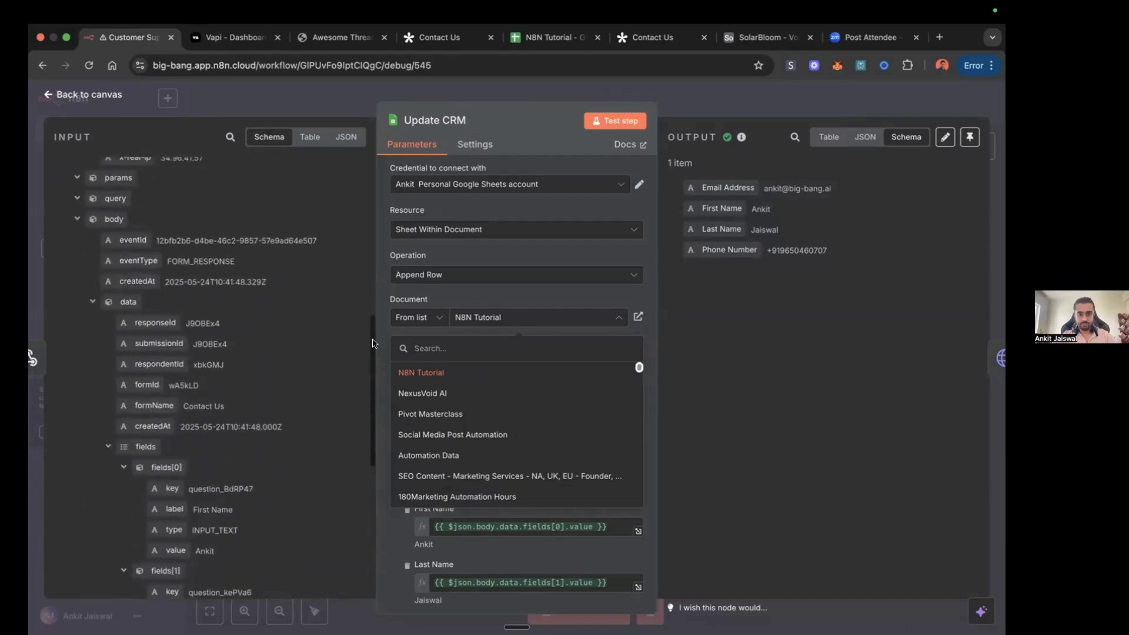
left_click(494, 292)
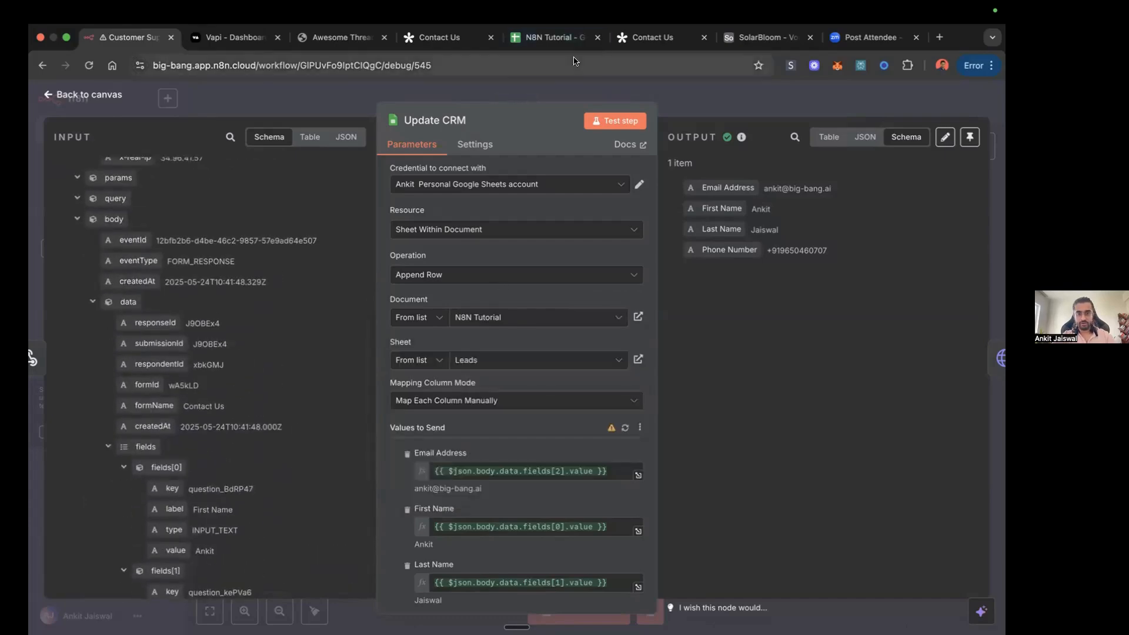
left_click(548, 46)
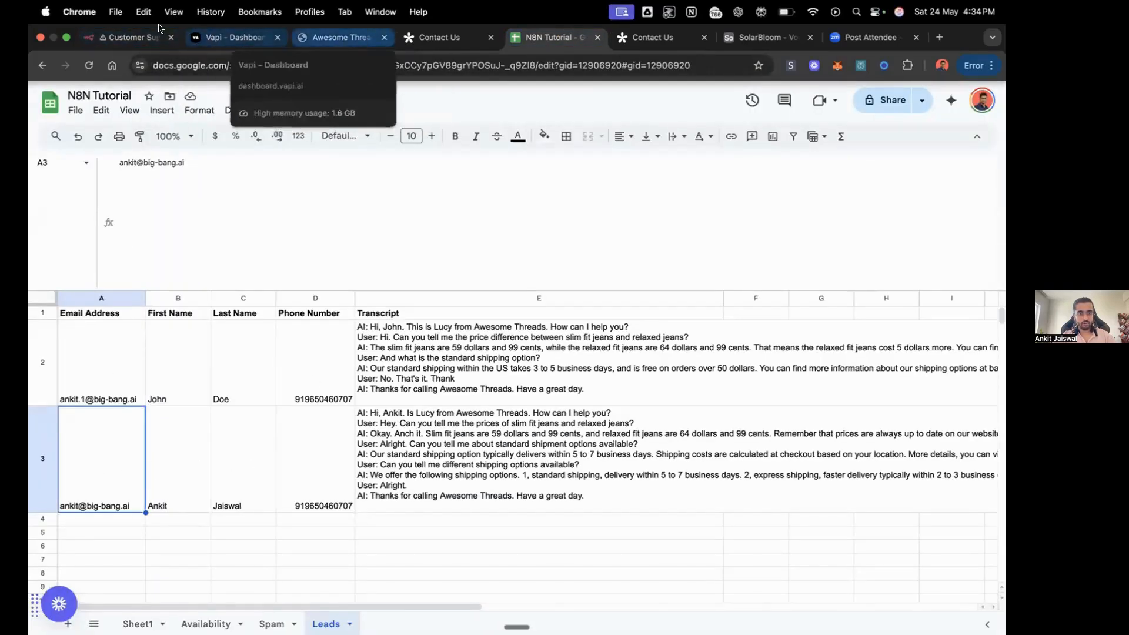
left_click(147, 39)
Step: Clear the Email Address mapping in Update CRM and remap it to the input's Email value, {{ $json.body.data.fields[2].value }}
scroll(546, 353, "down", 4)
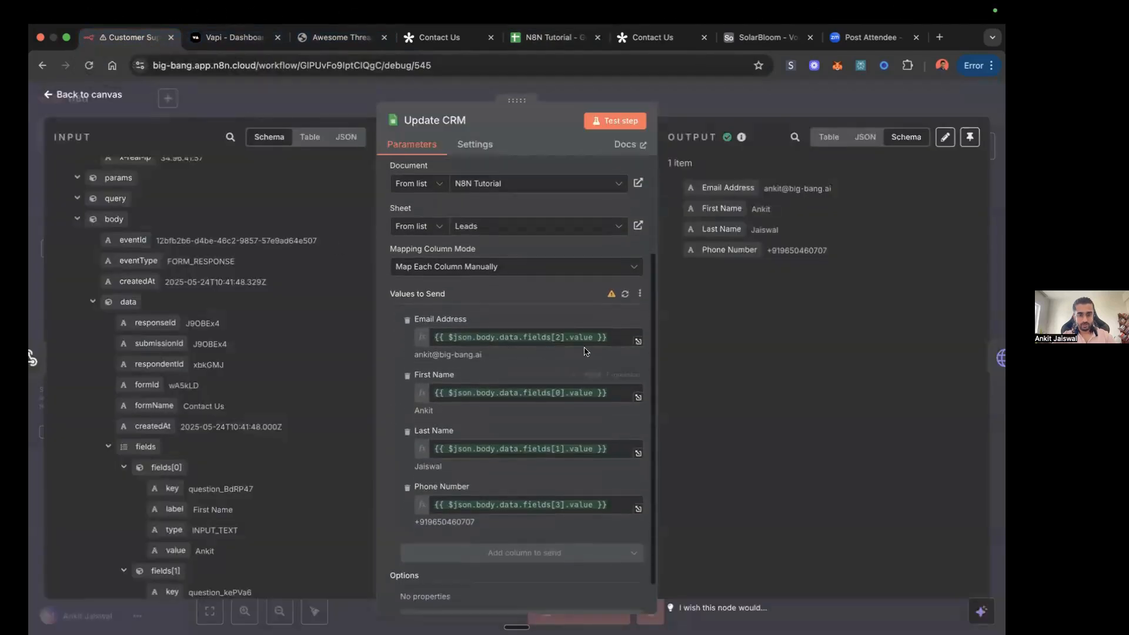
left_click(613, 337)
key("super+a")
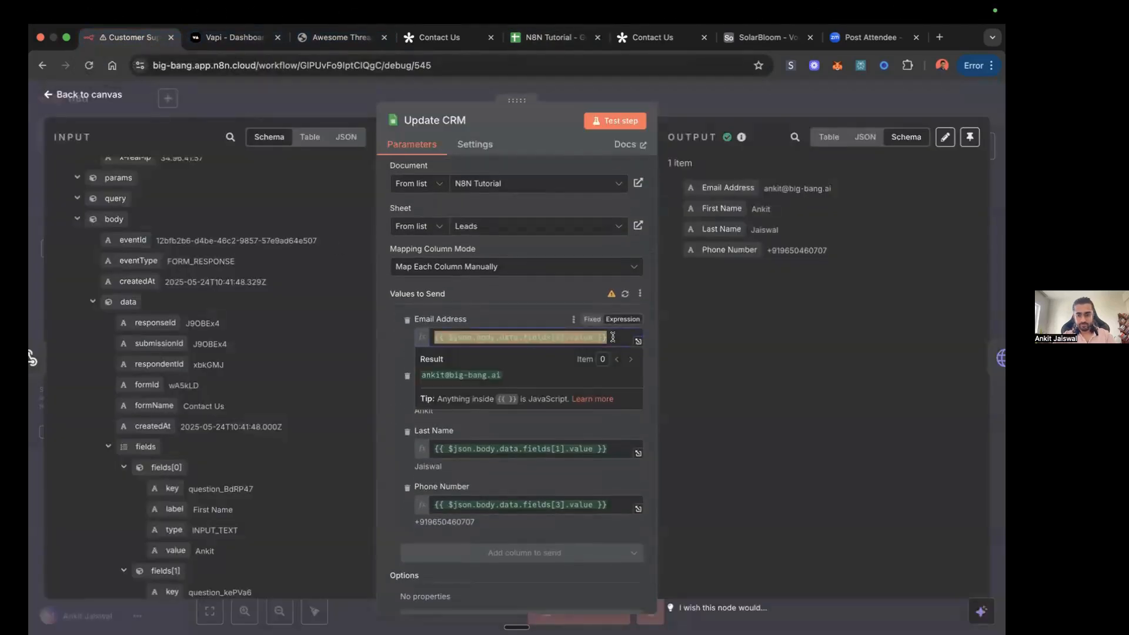
key("BackSpace")
left_click(406, 341)
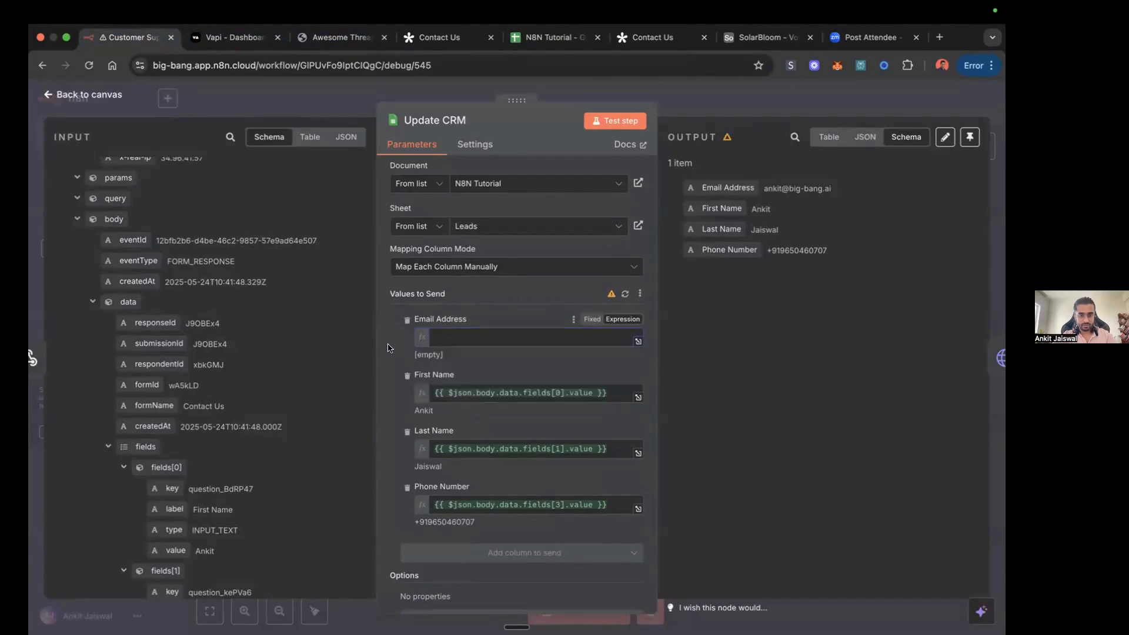
scroll(269, 454, "down", 10)
scroll(269, 454, "up", 5)
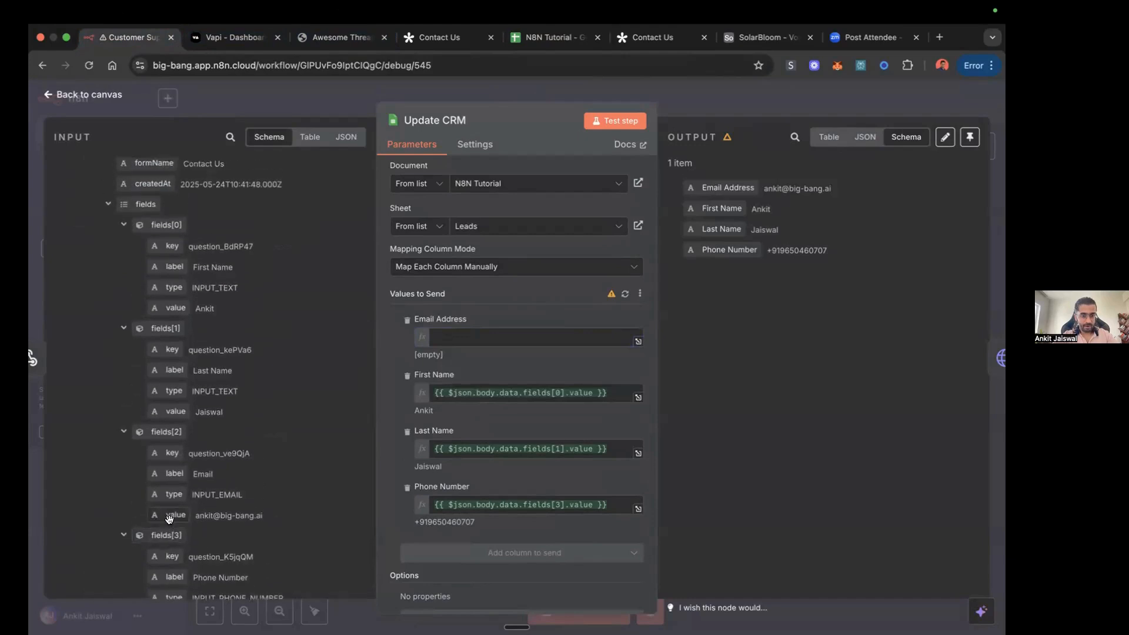
left_click_drag(171, 516, 459, 333)
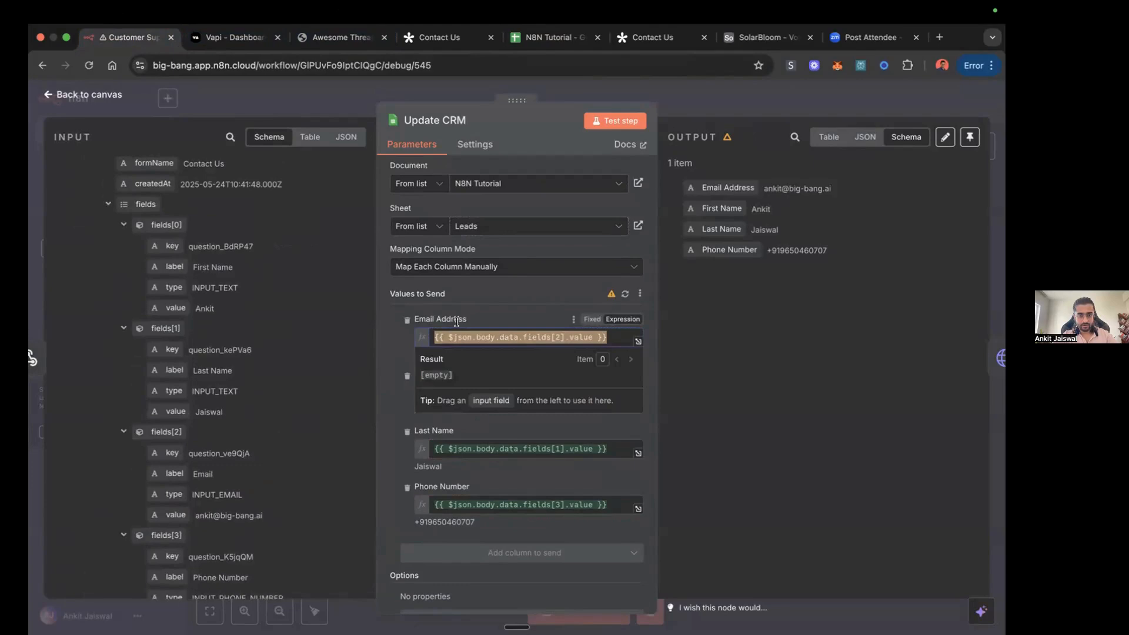
left_click(490, 296)
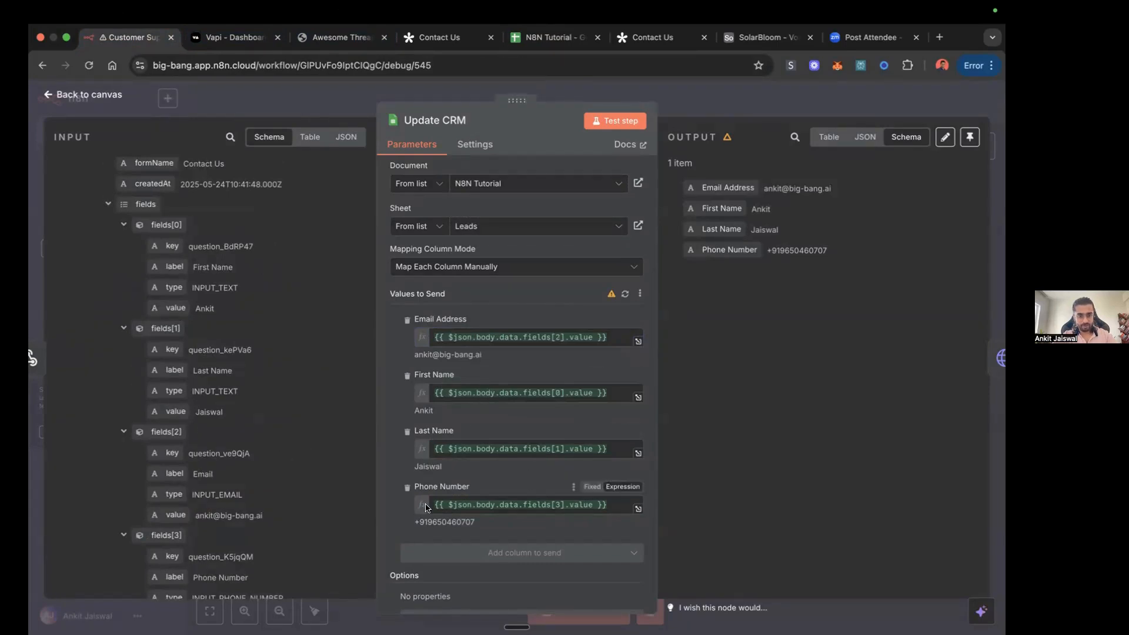
Step: Review the Update CRM column mappings against the input data, close the node, and check the rows in the Leads sheet
scroll(264, 510, "down", 3)
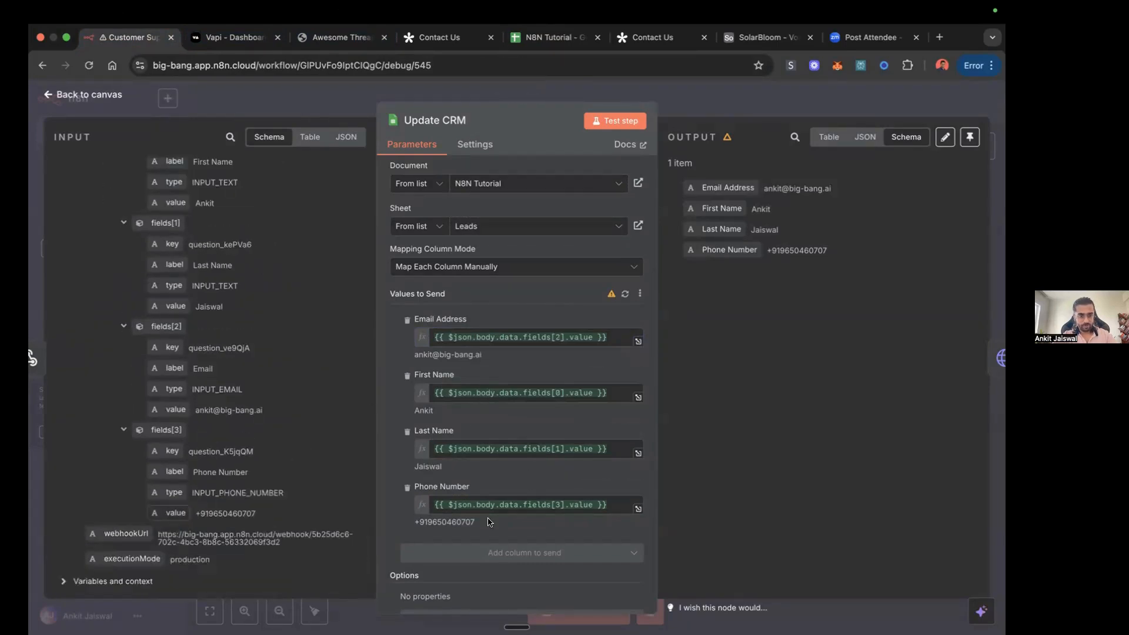
scroll(494, 481, "up", 3)
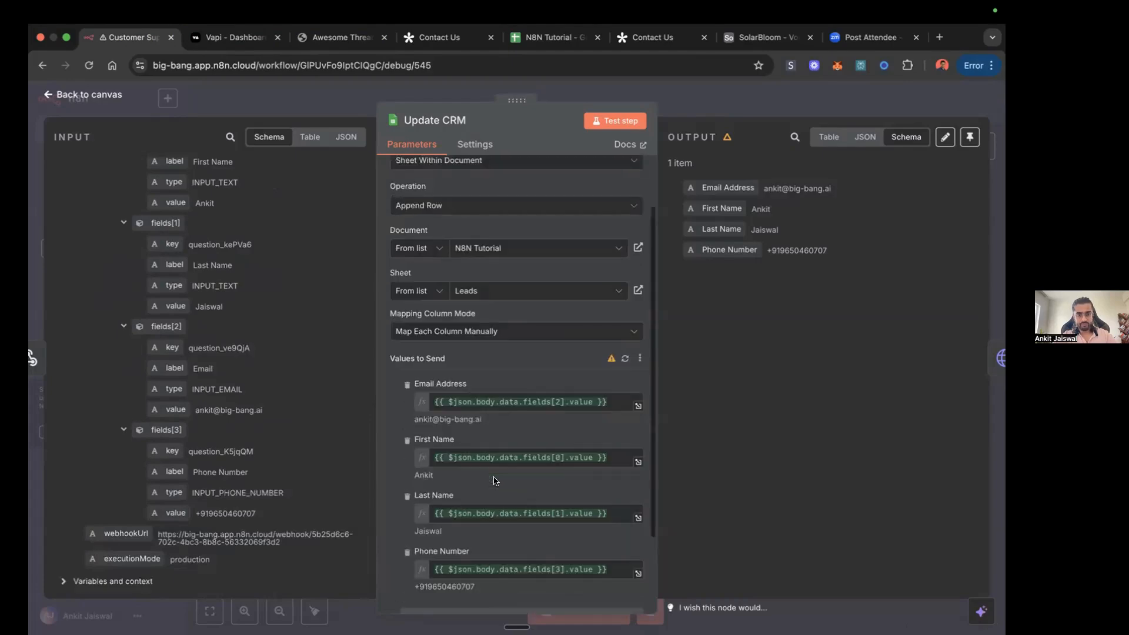
scroll(407, 385, "up", 1)
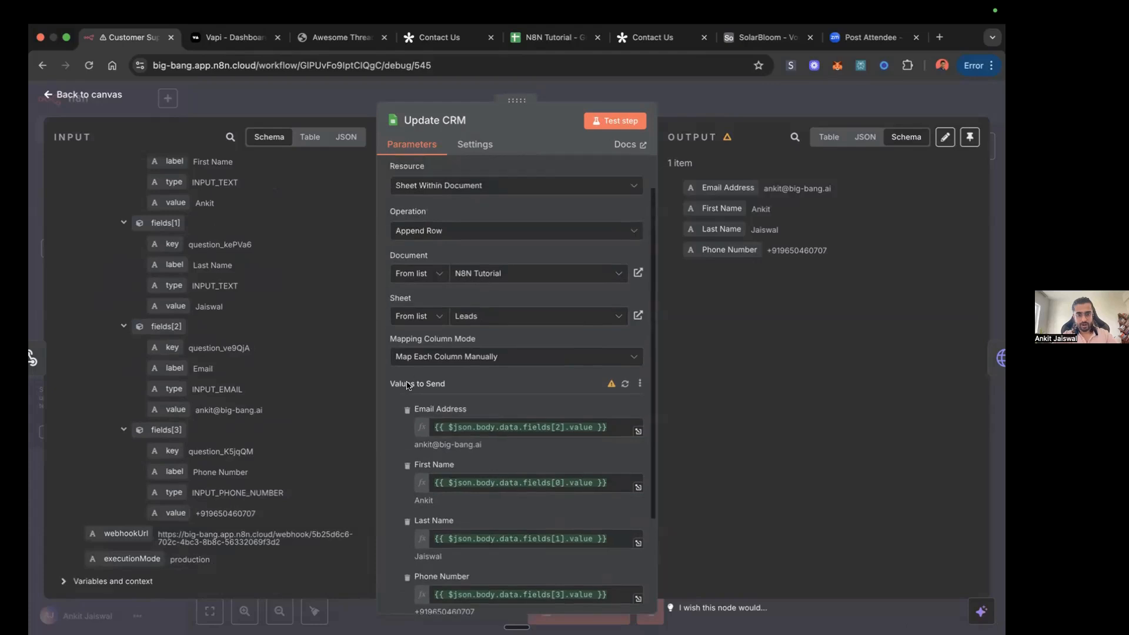
scroll(483, 389, "down", 2)
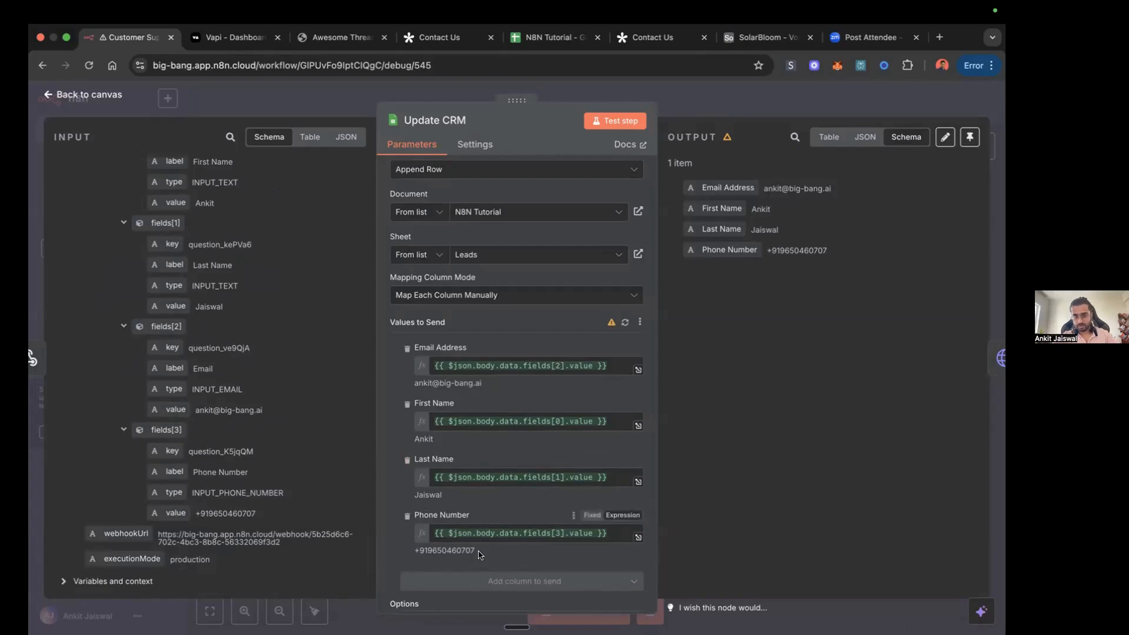
scroll(480, 555, "down", 2)
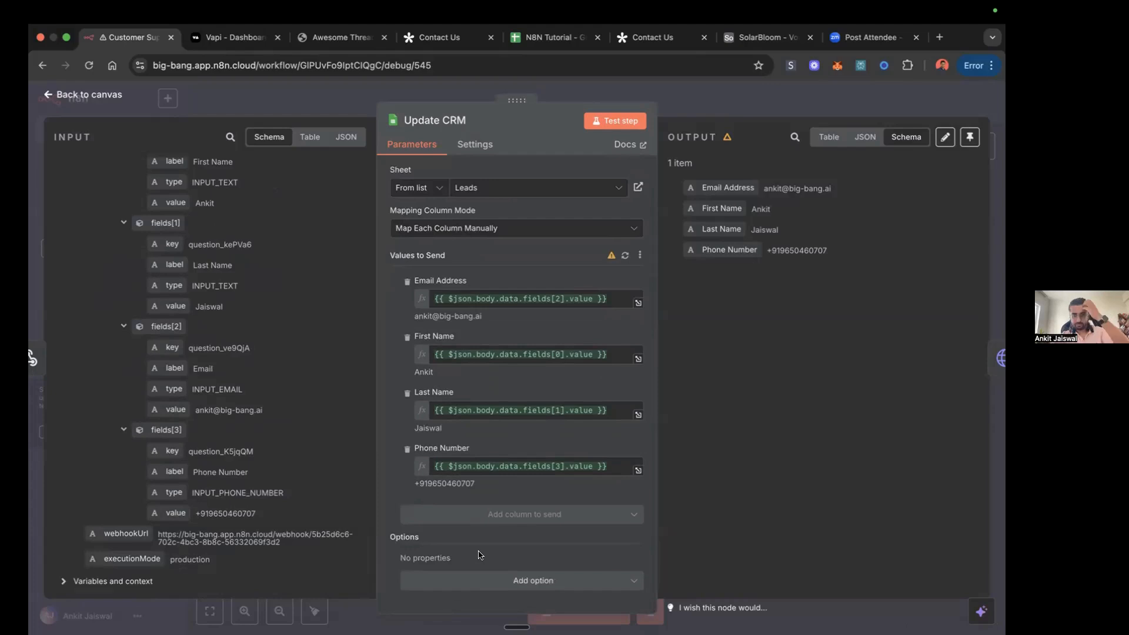
scroll(481, 555, "up", 5)
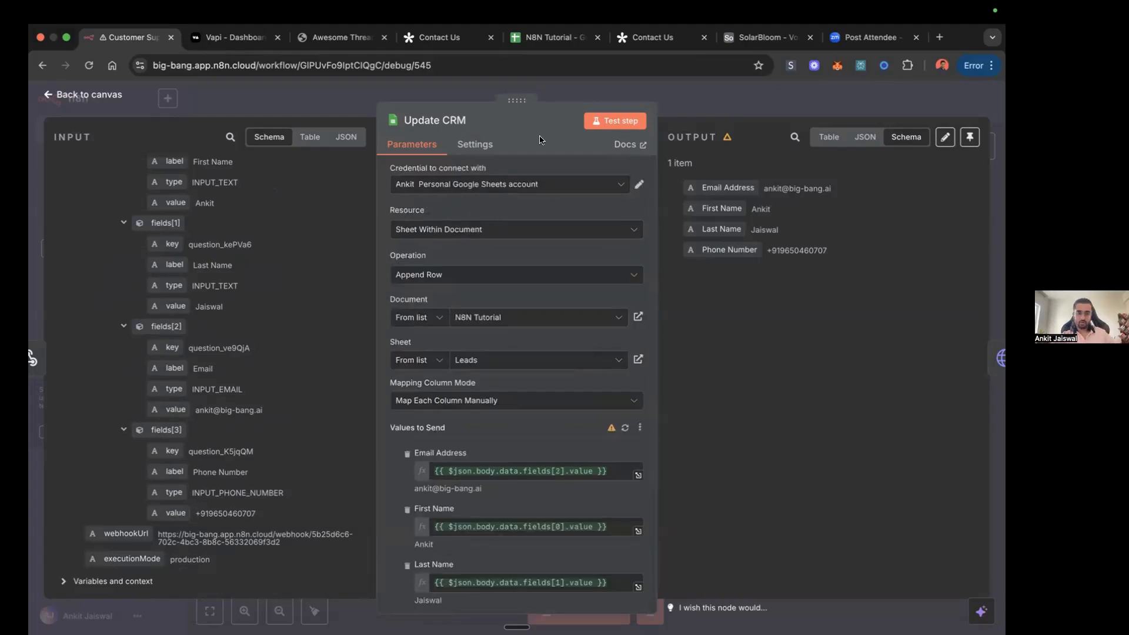
left_click(756, 104)
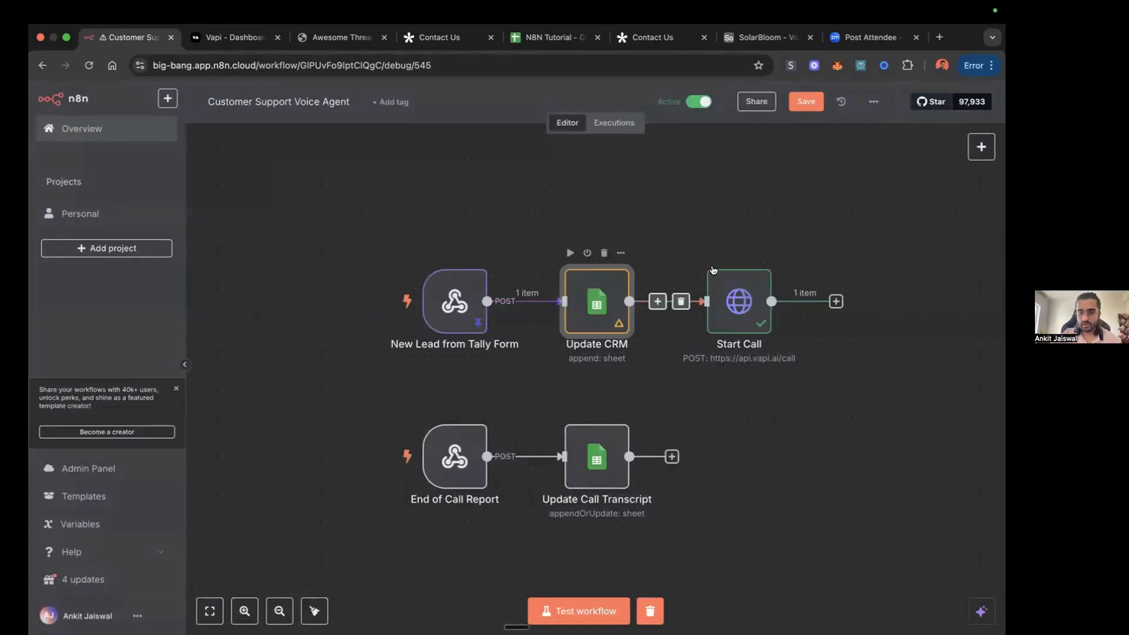
left_click(553, 37)
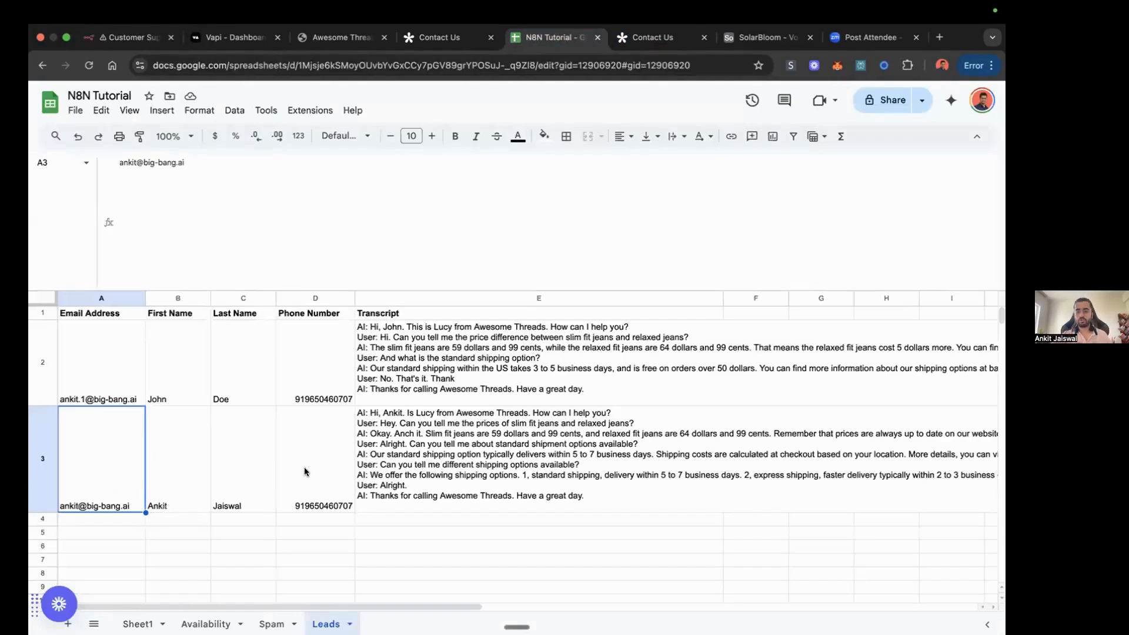
left_click(131, 37)
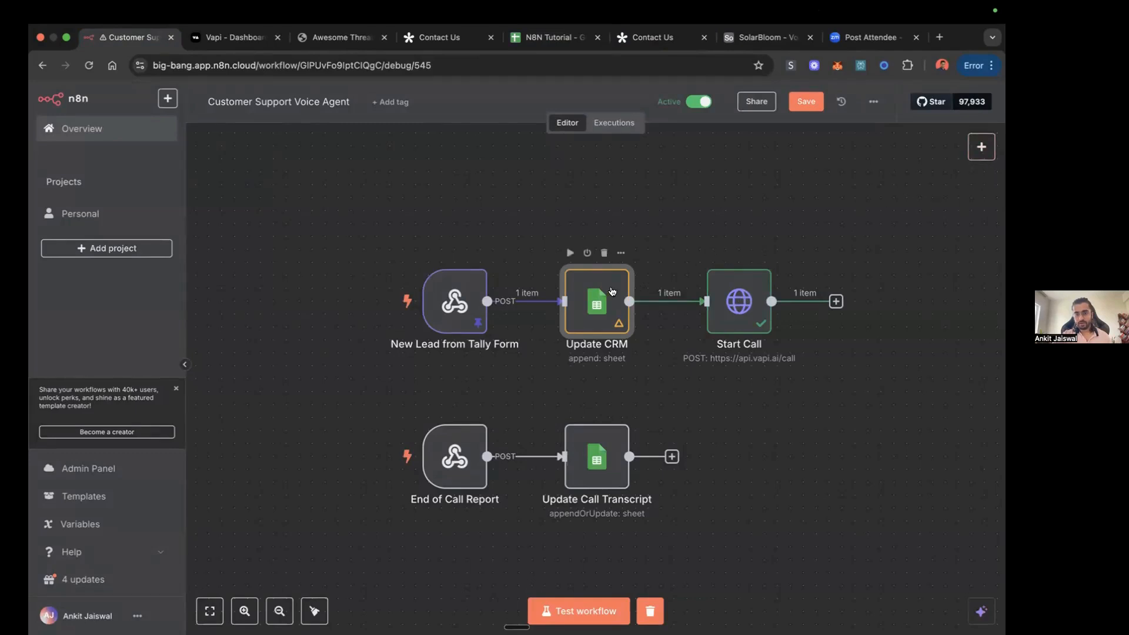
Step: Search the node library for "sheet", review the available Google Sheets actions, and close the list without adding a node
left_click(982, 146)
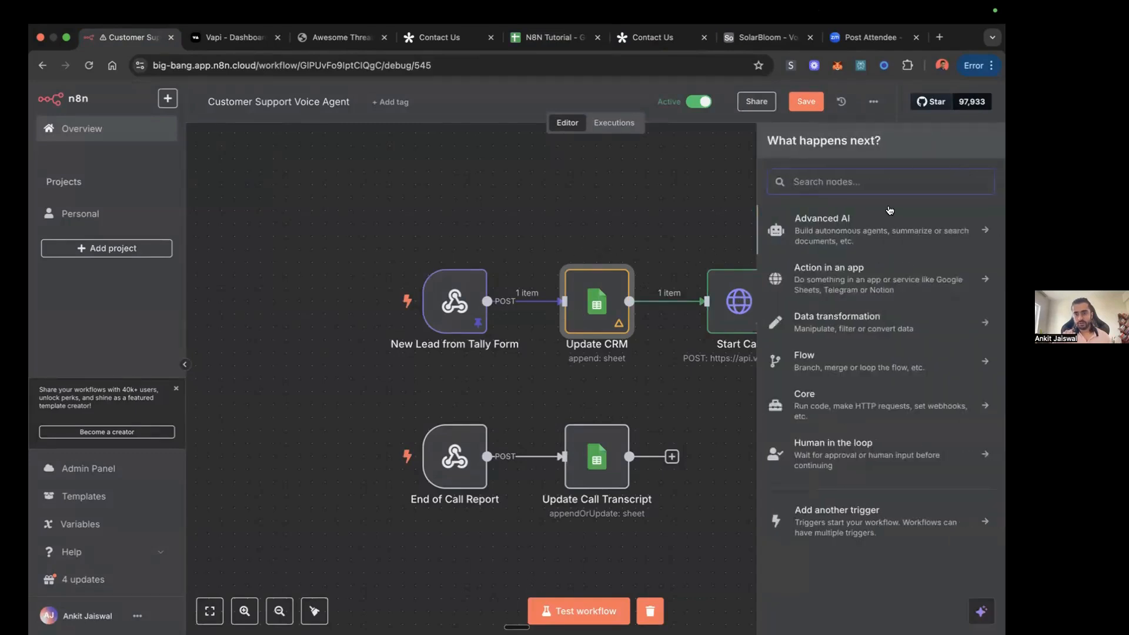
type("sheet")
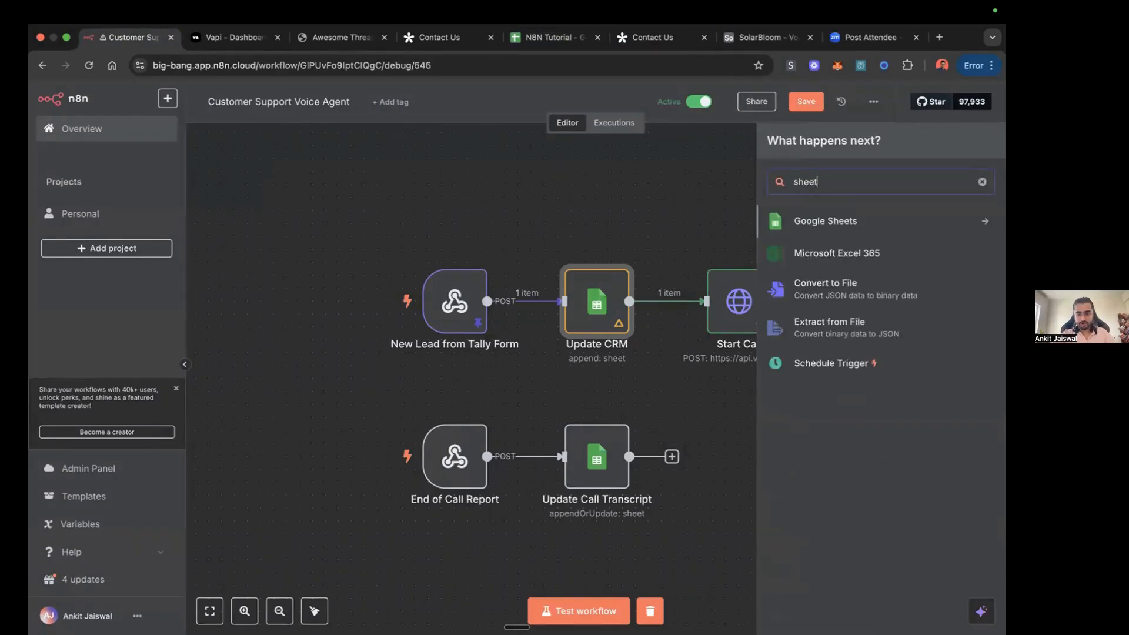
left_click(838, 222)
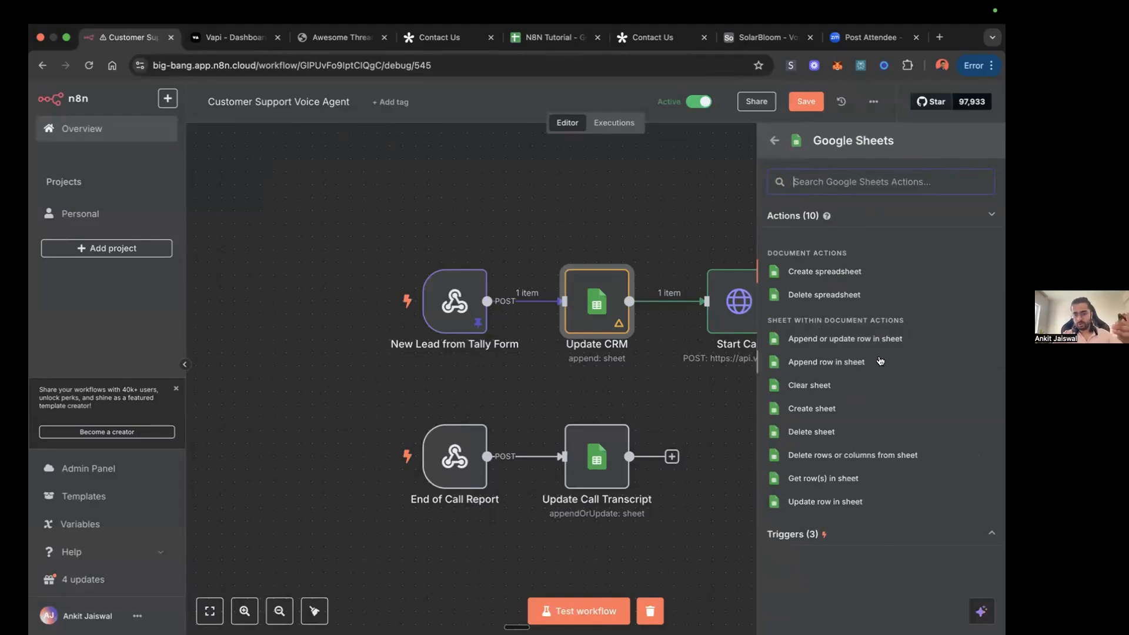
left_click(699, 213)
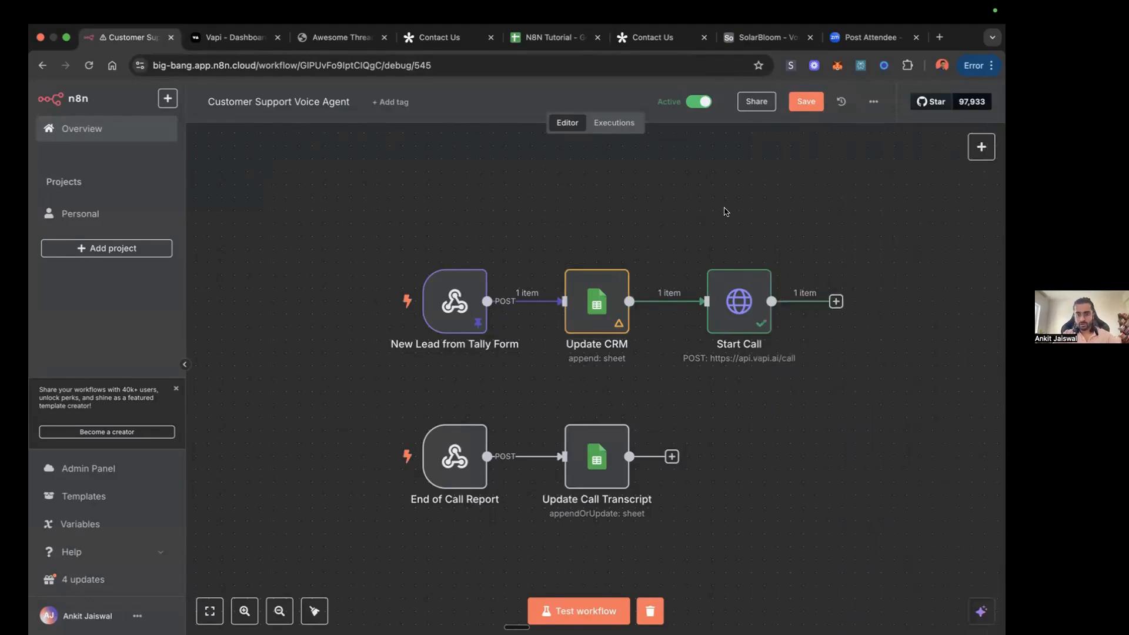
Step: Search the node library for "http" to find the HTTP Request node
left_click(981, 146)
type("http")
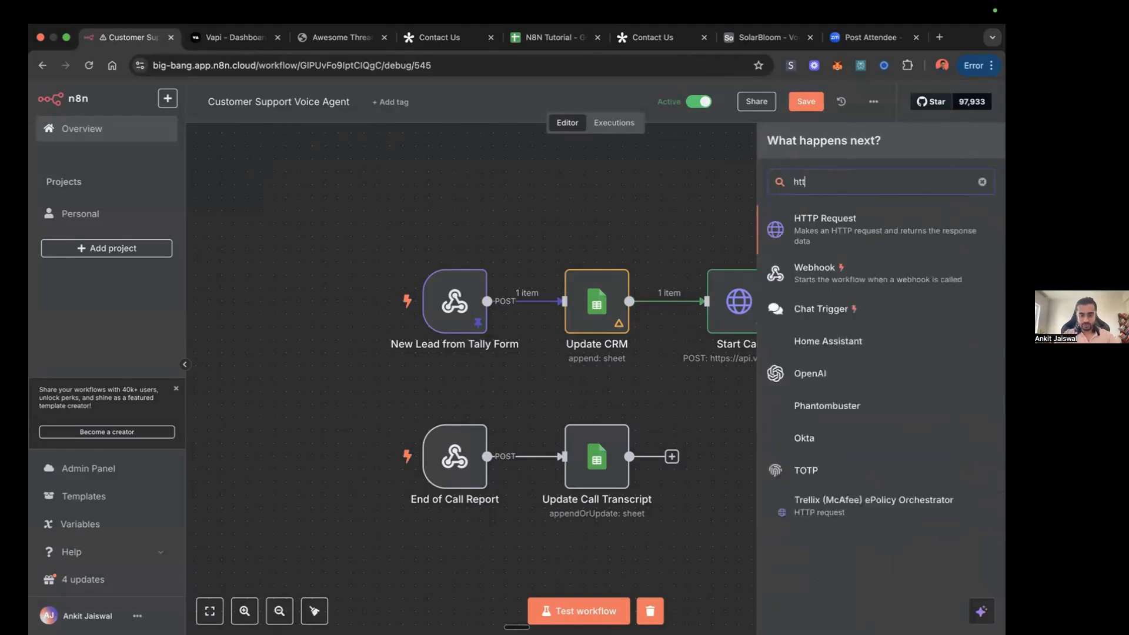
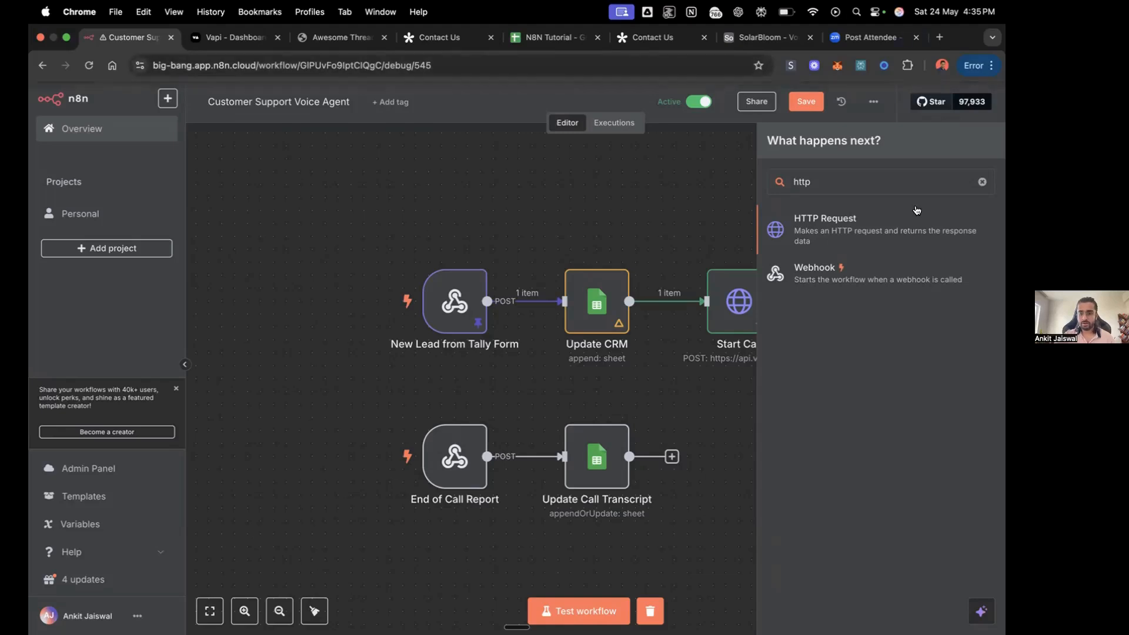
Step: Close the node library, open the Start Call node, and review its Method, Authentication and Generic Auth Type options without changing them
left_click(696, 200)
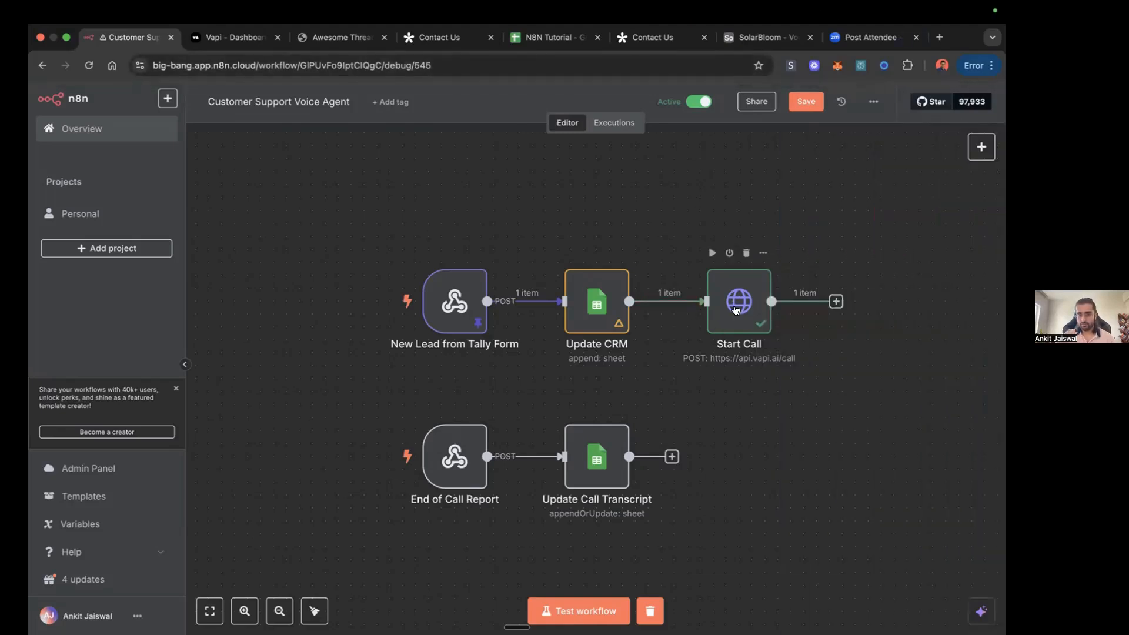
left_click(735, 310)
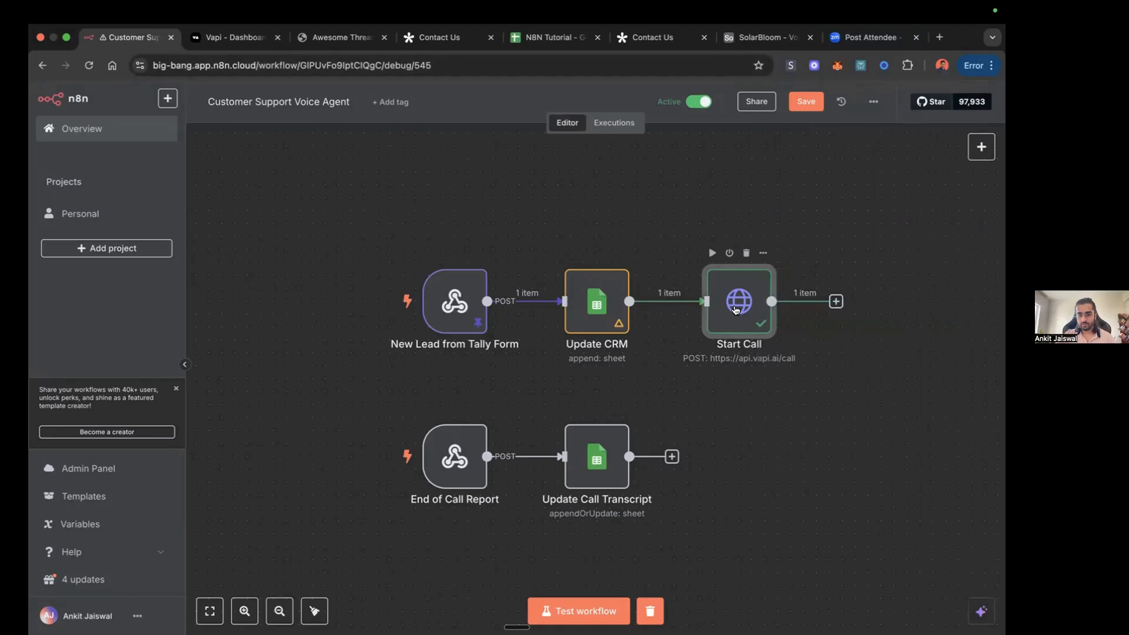
double_click(735, 310)
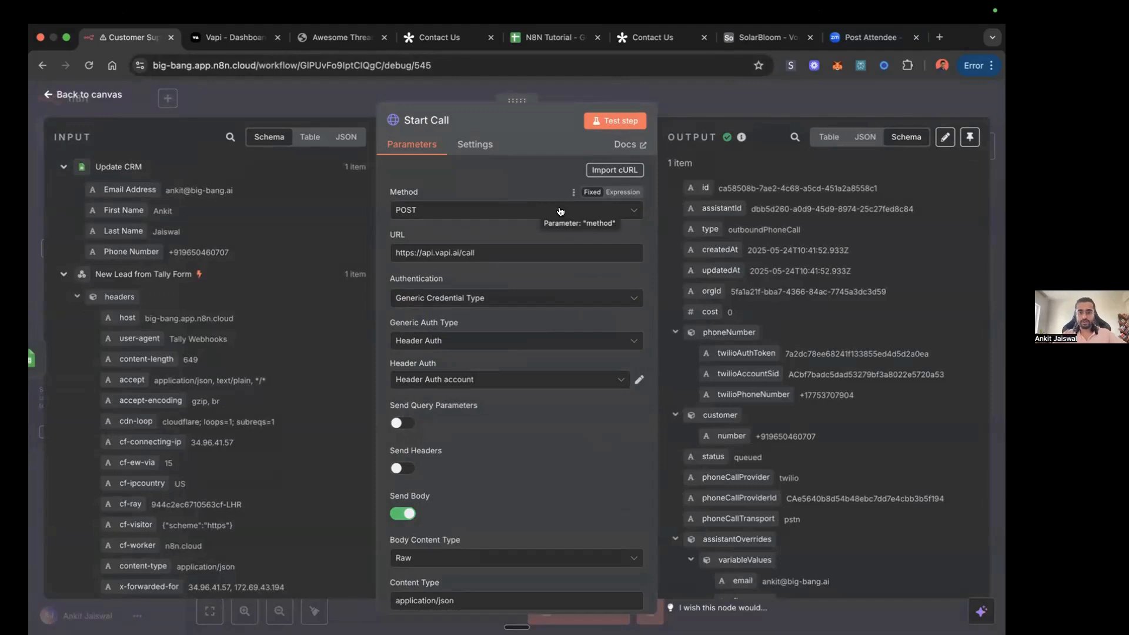
left_click(539, 209)
left_click(481, 216)
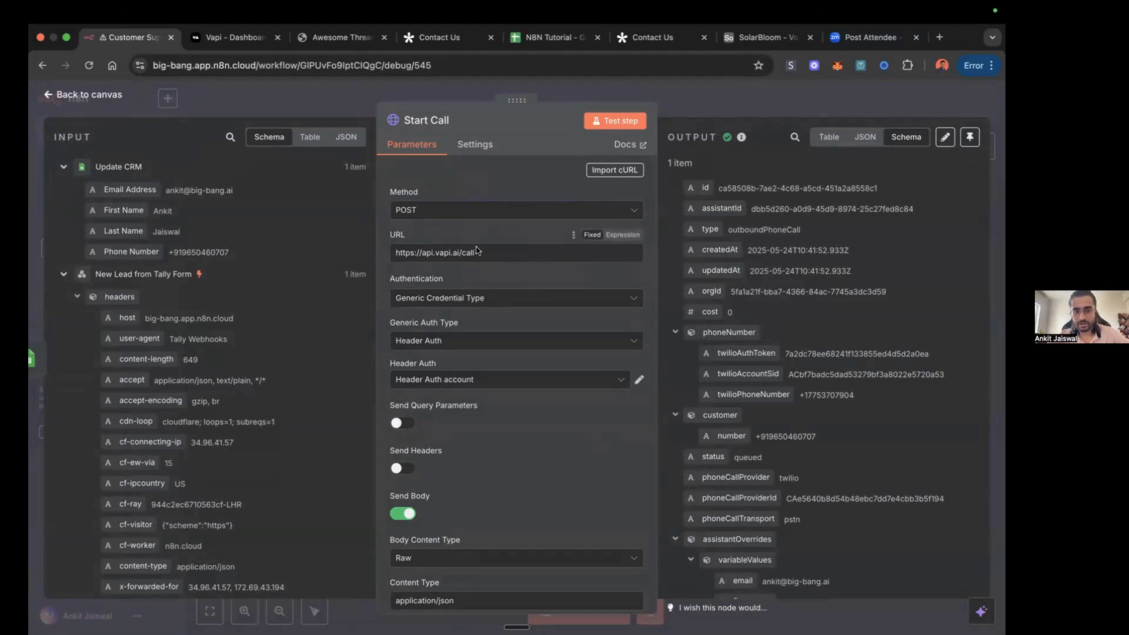
left_click(623, 302)
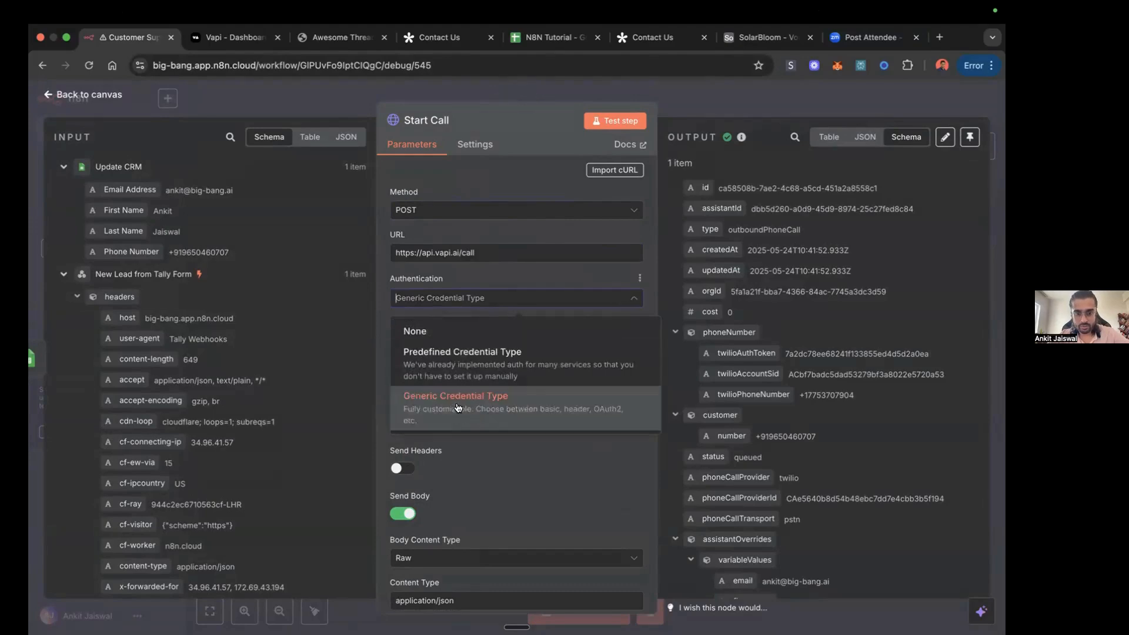
left_click(610, 300)
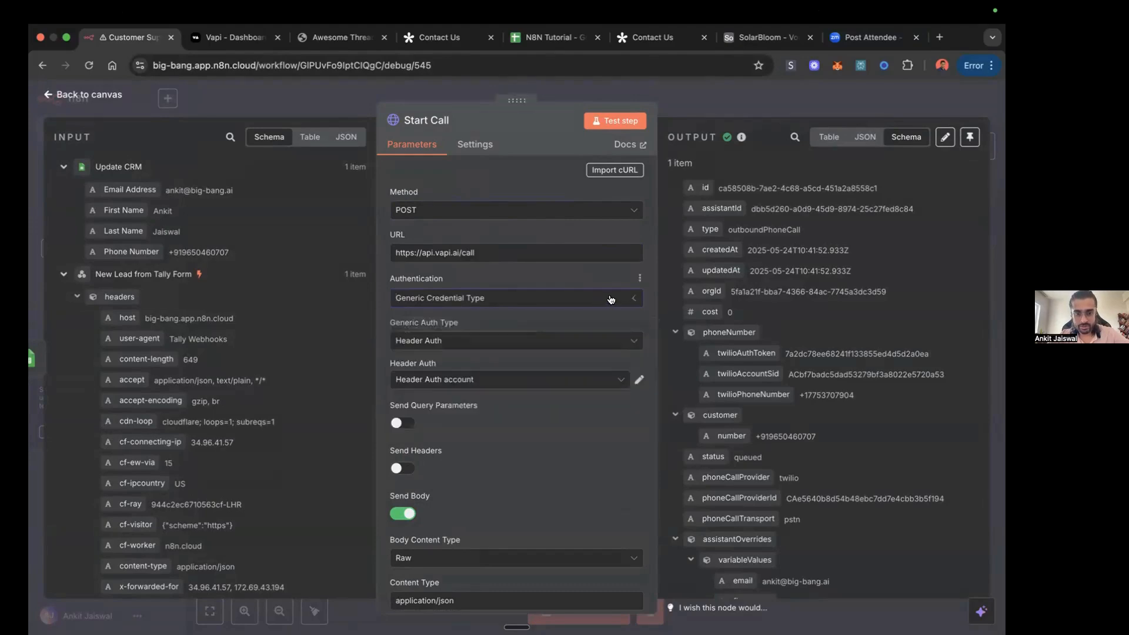
left_click(629, 344)
left_click(630, 343)
Step: Review the Start Call node's header credential, Send Body, Body Content Type and Content Type settings
scroll(576, 412, "down", 5)
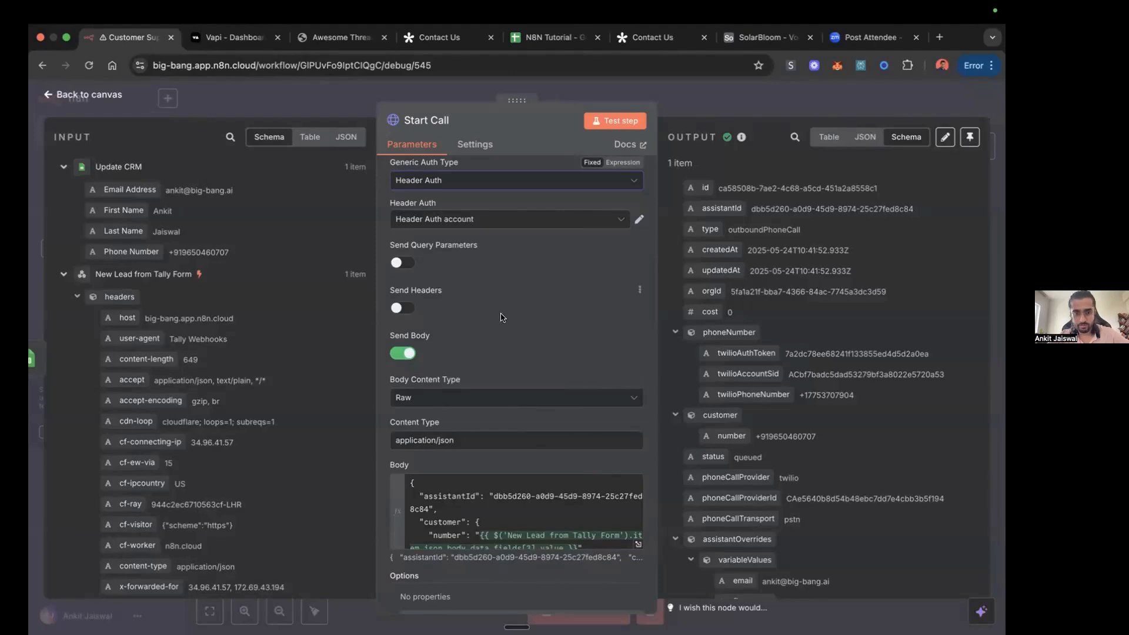
scroll(501, 317, "up", 3)
scroll(500, 318, "up", 1)
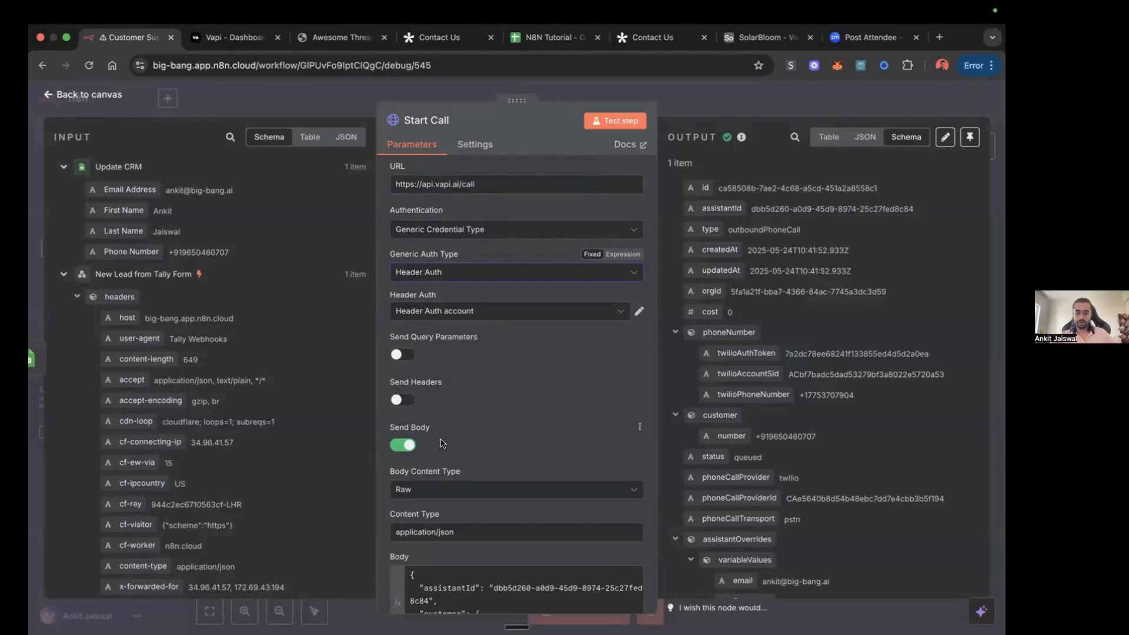
scroll(443, 443, "up", 2)
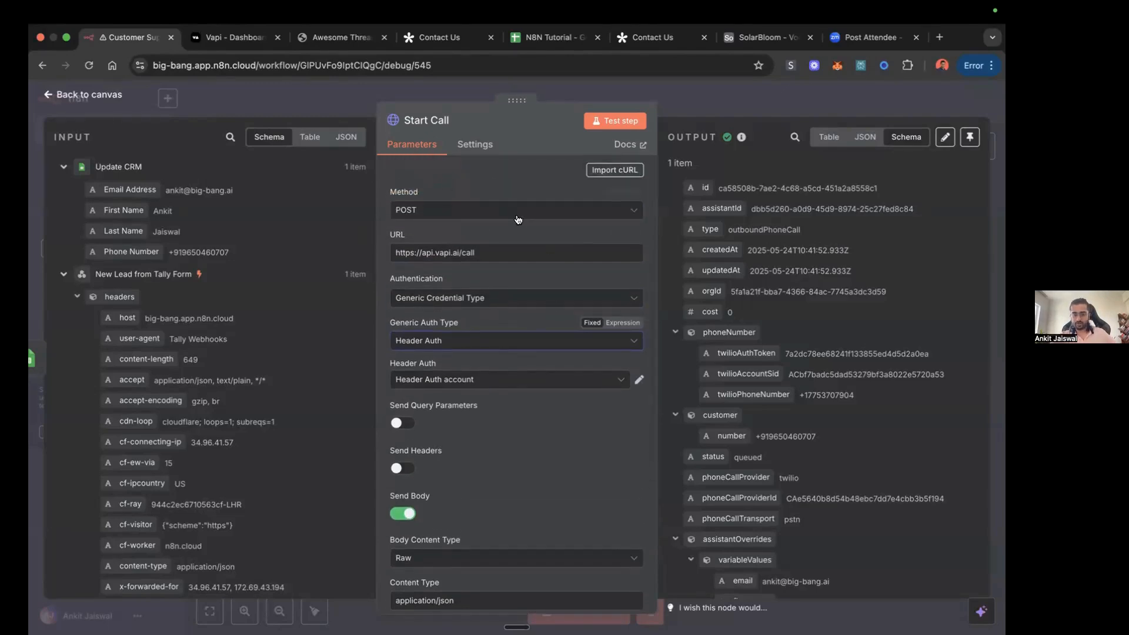
scroll(507, 393, "down", 2)
scroll(507, 393, "down", 5)
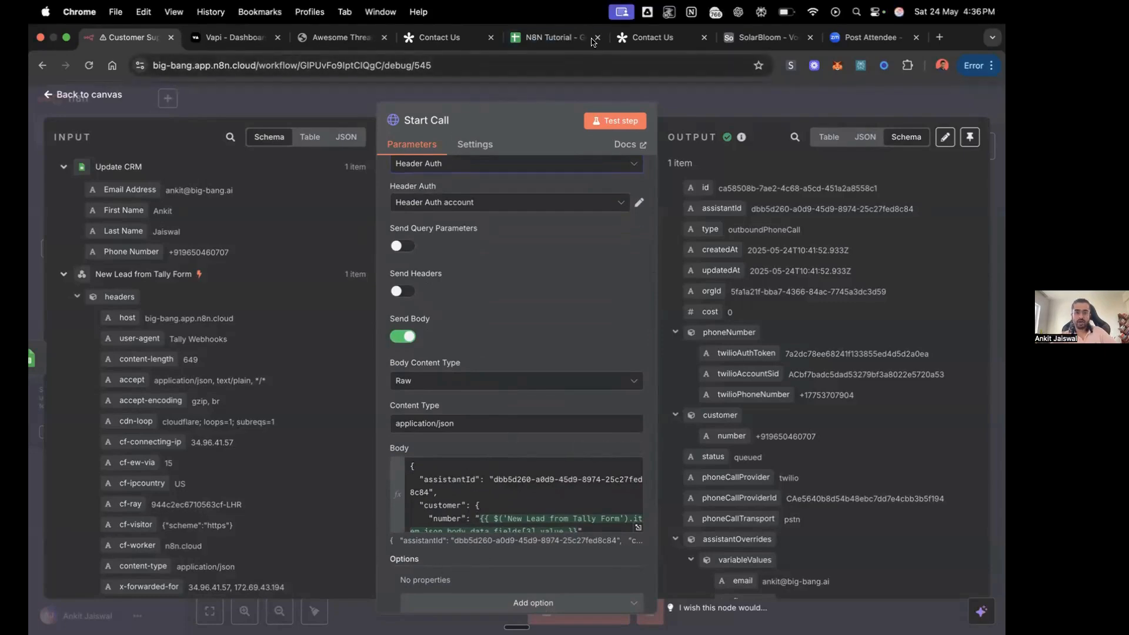
Step: Switch to Vapi, open the Lucy (test) assistant to check its assistant ID, and return to the n8n Start Call node
left_click(220, 38)
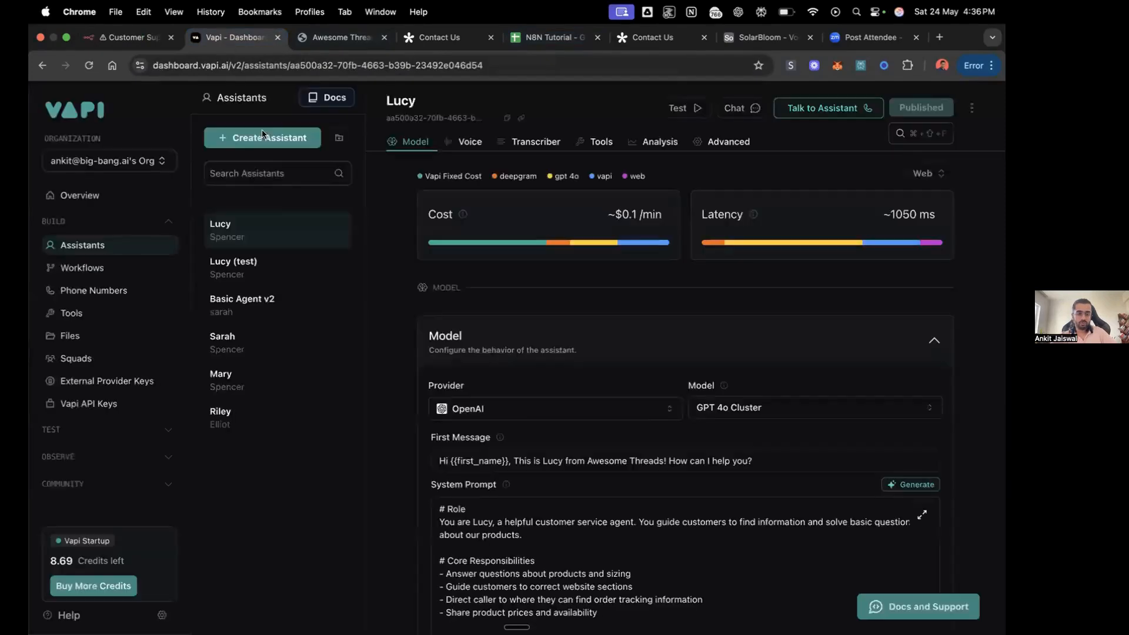
left_click(251, 269)
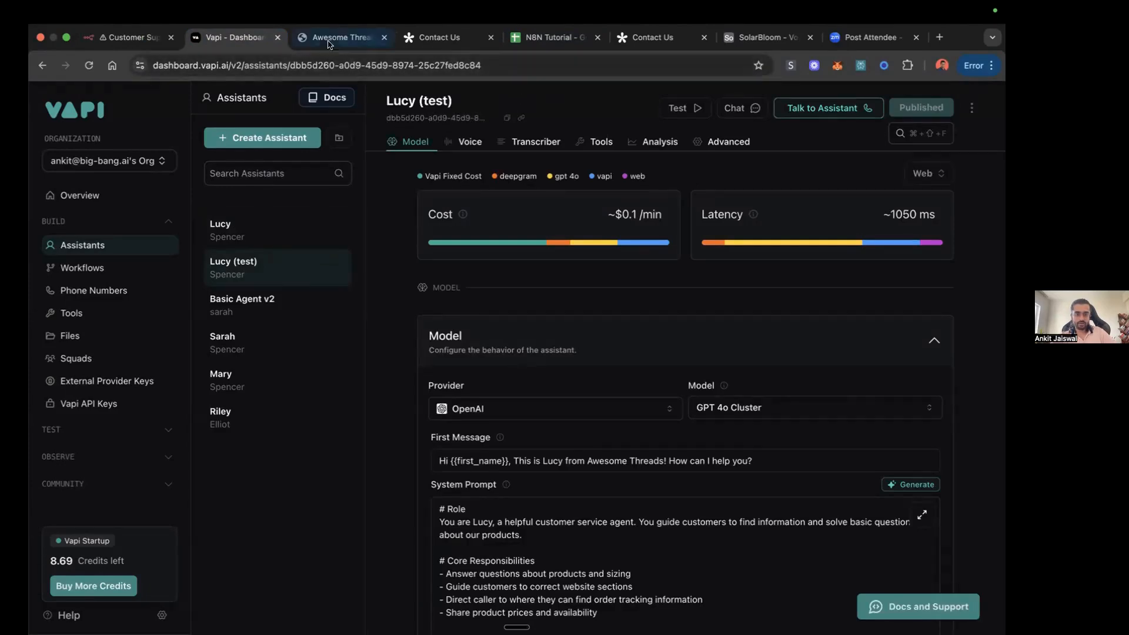
left_click(147, 40)
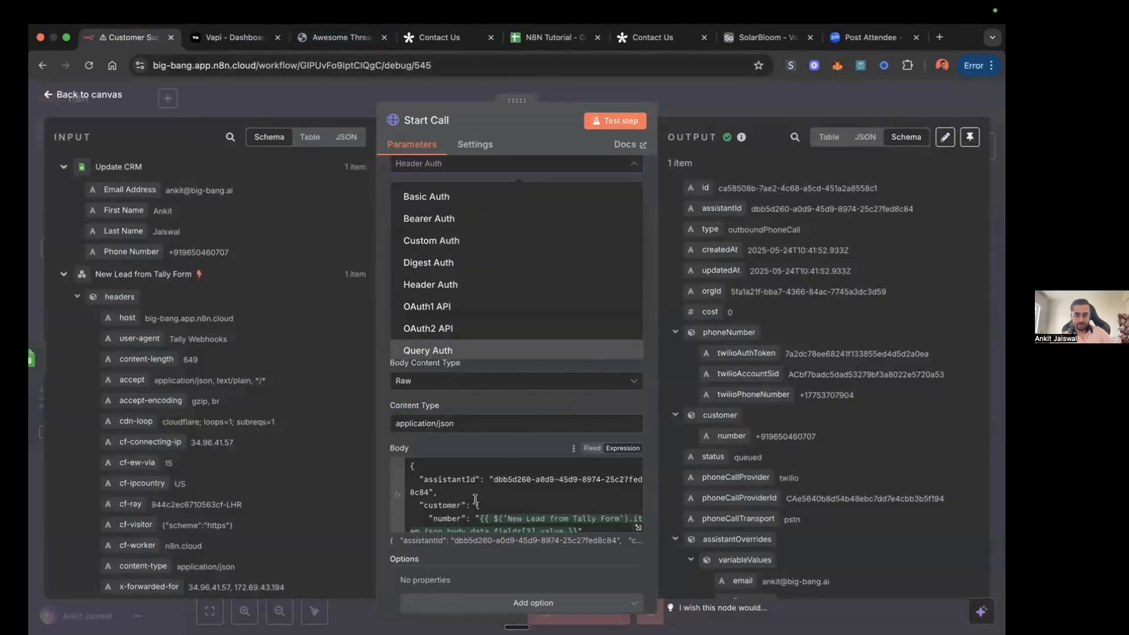
Step: Review the Start Call JSON body from the assistantId and customer number through the Twilio phone details to the assistantOverrides variables
scroll(475, 499, "down", 1)
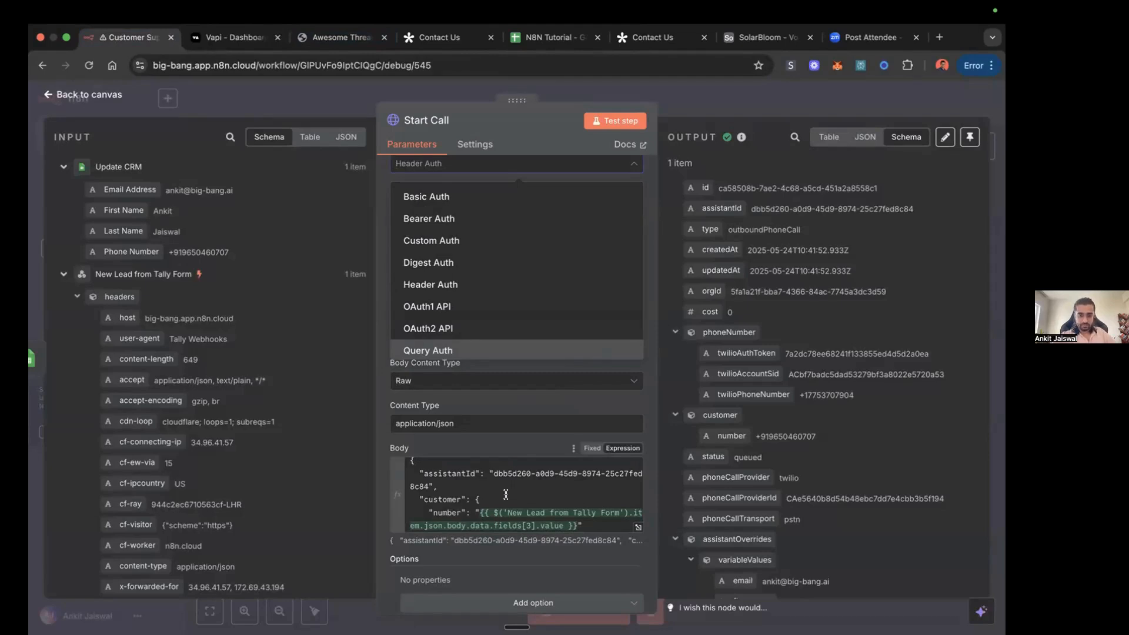
scroll(494, 499, "down", 2)
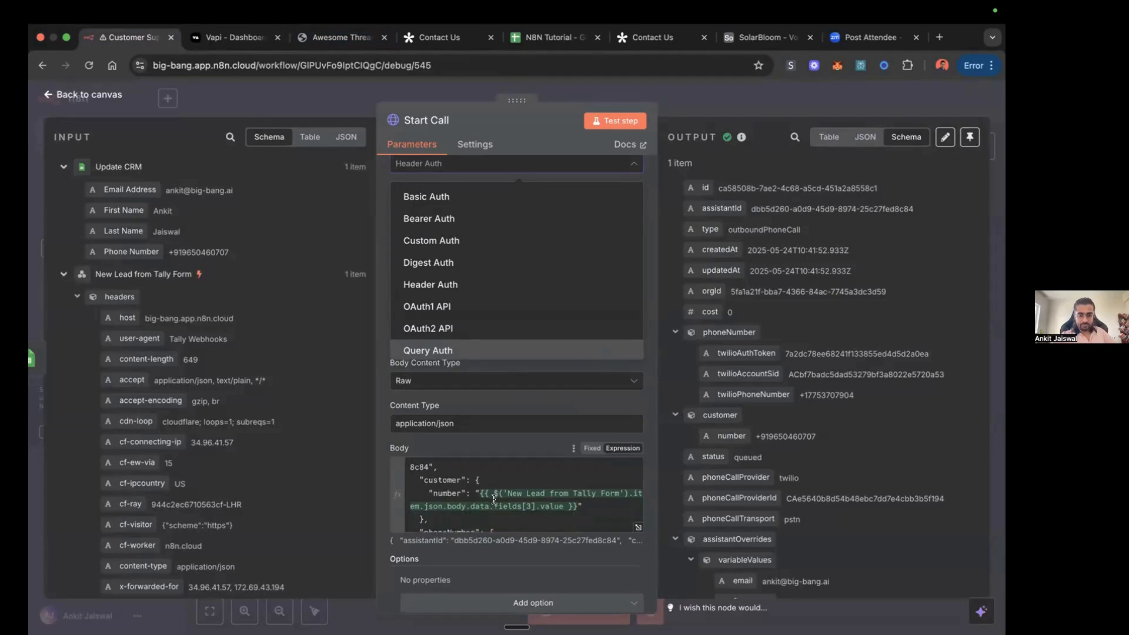
scroll(494, 500, "down", 1)
scroll(494, 500, "down", 1)
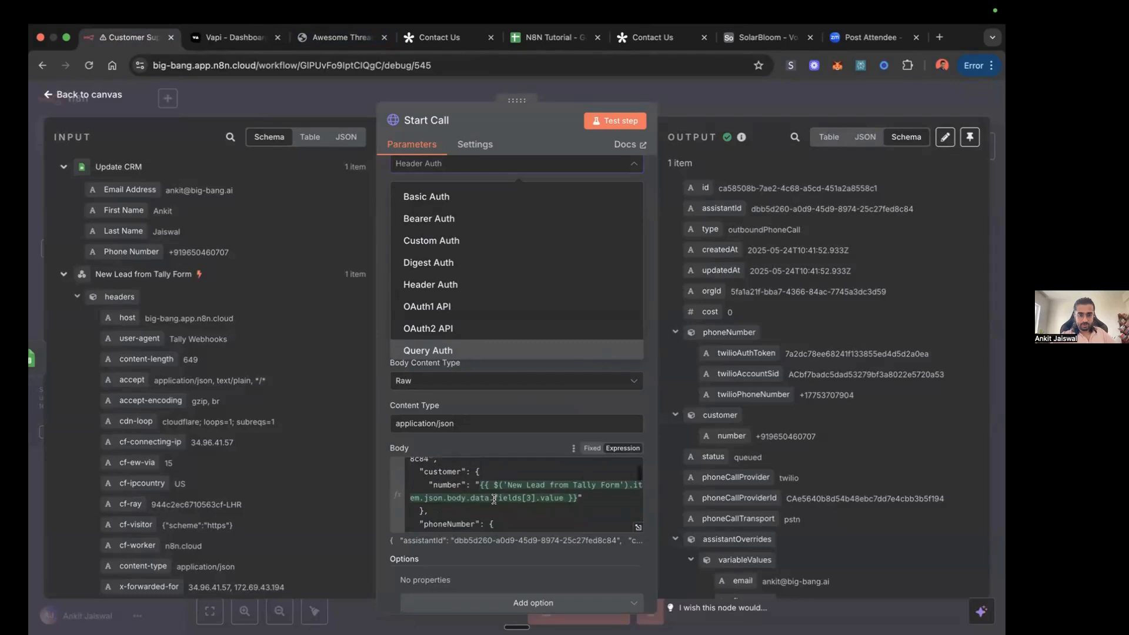
scroll(494, 499, "down", 1)
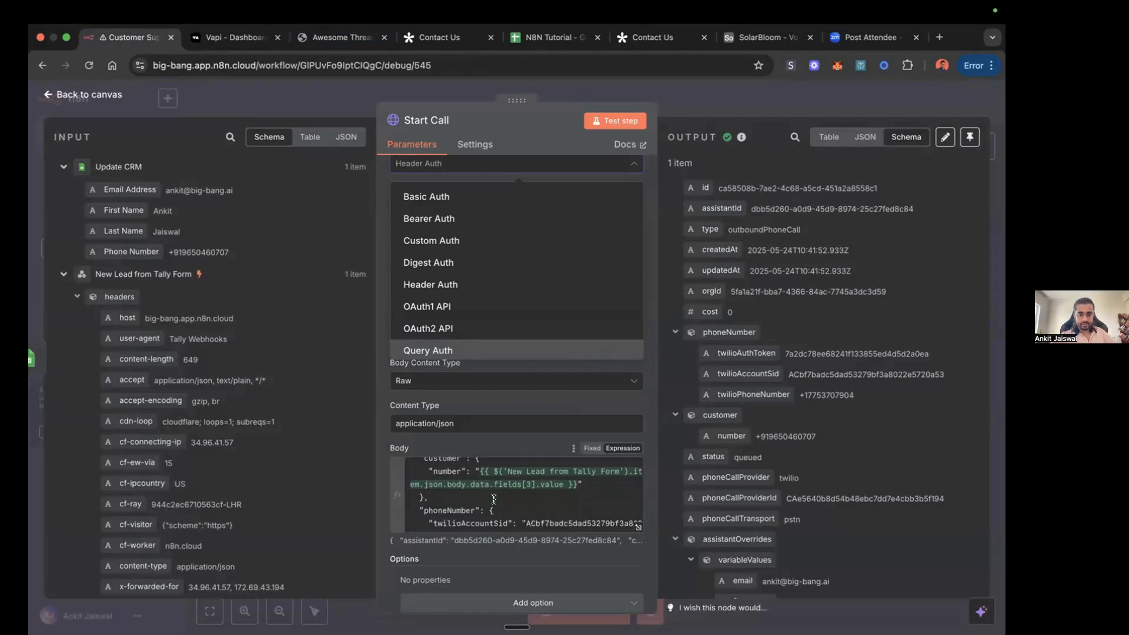
scroll(494, 499, "up", 2)
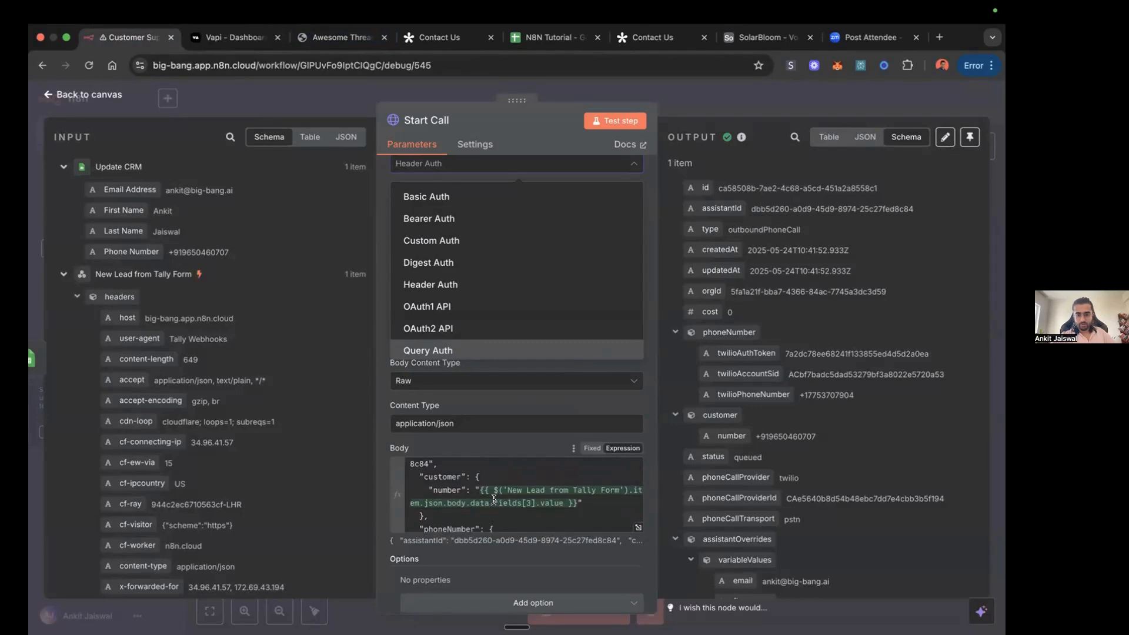
scroll(494, 499, "down", 5)
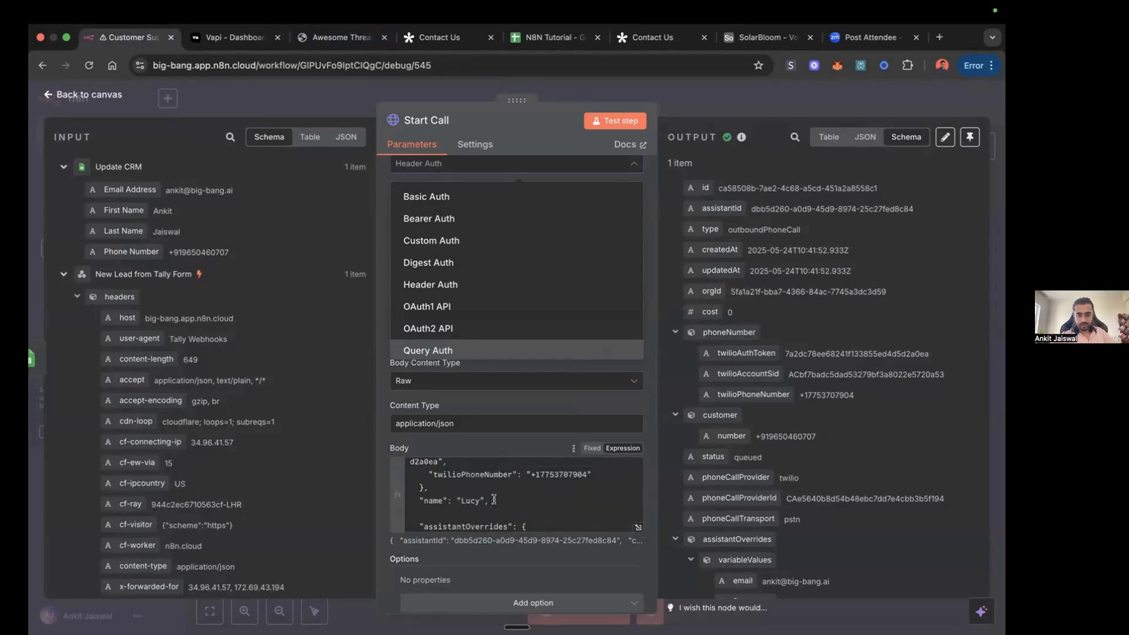
scroll(488, 475, "down", 4)
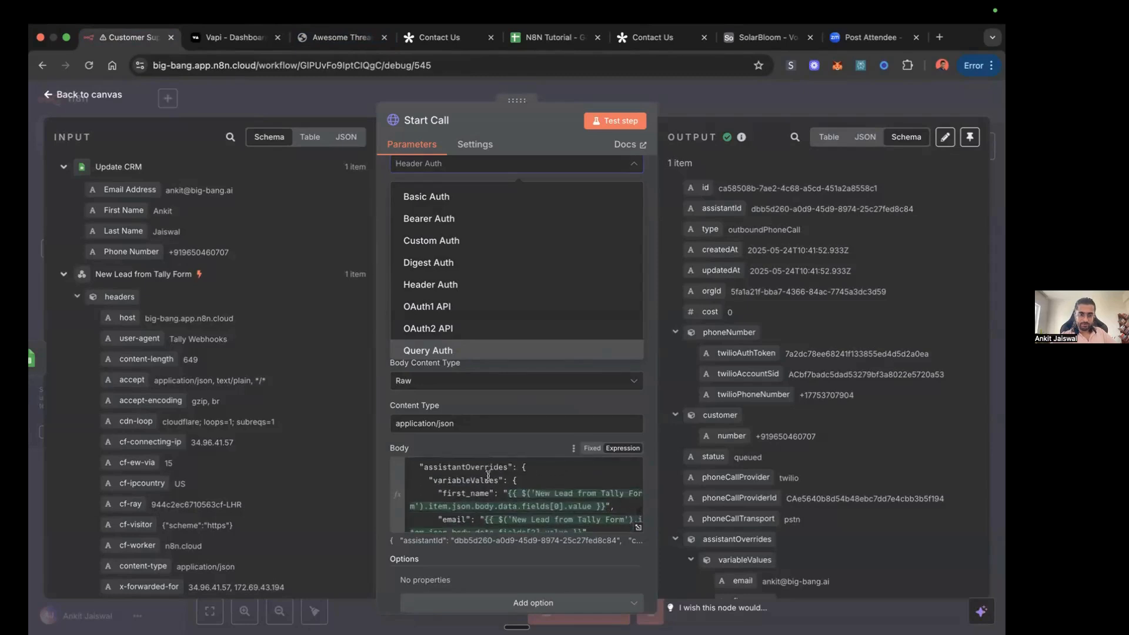
scroll(493, 476, "down", 1)
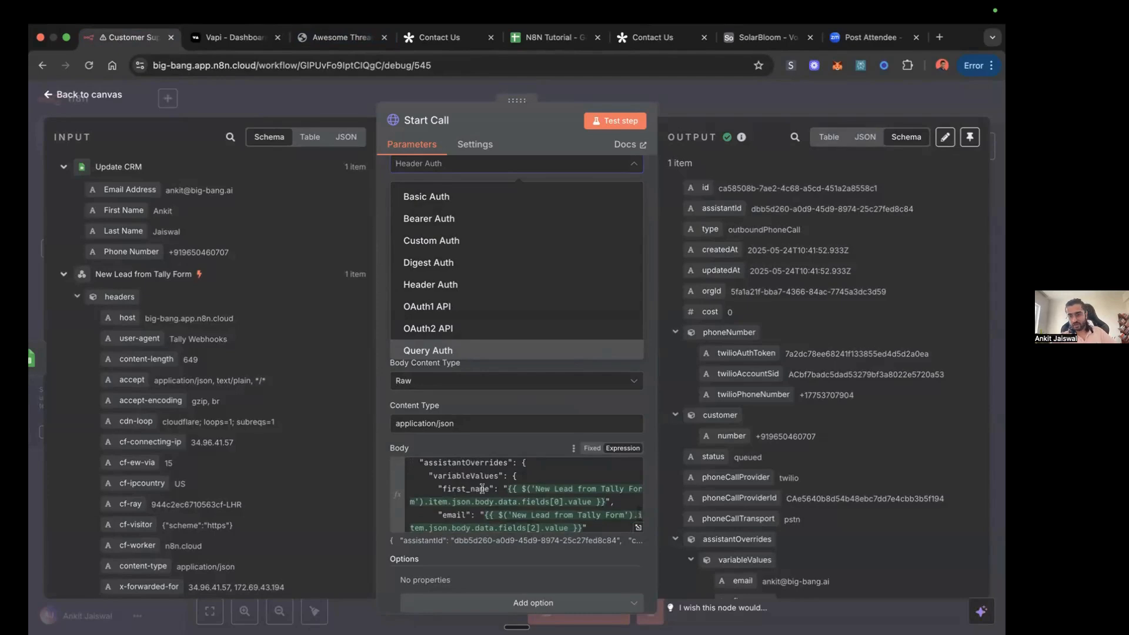
Step: Check the {{first_name}} variable in Lucy (test)'s first message in Vapi against the body's variableValues in n8n, and close the Start Call node
left_click(272, 38)
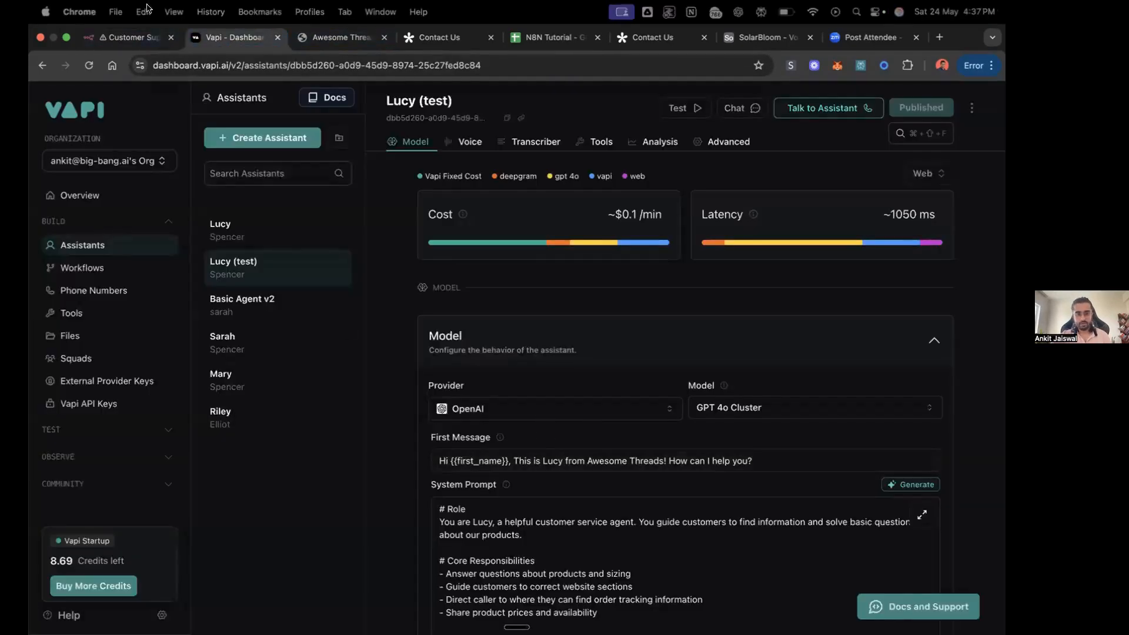
left_click(131, 38)
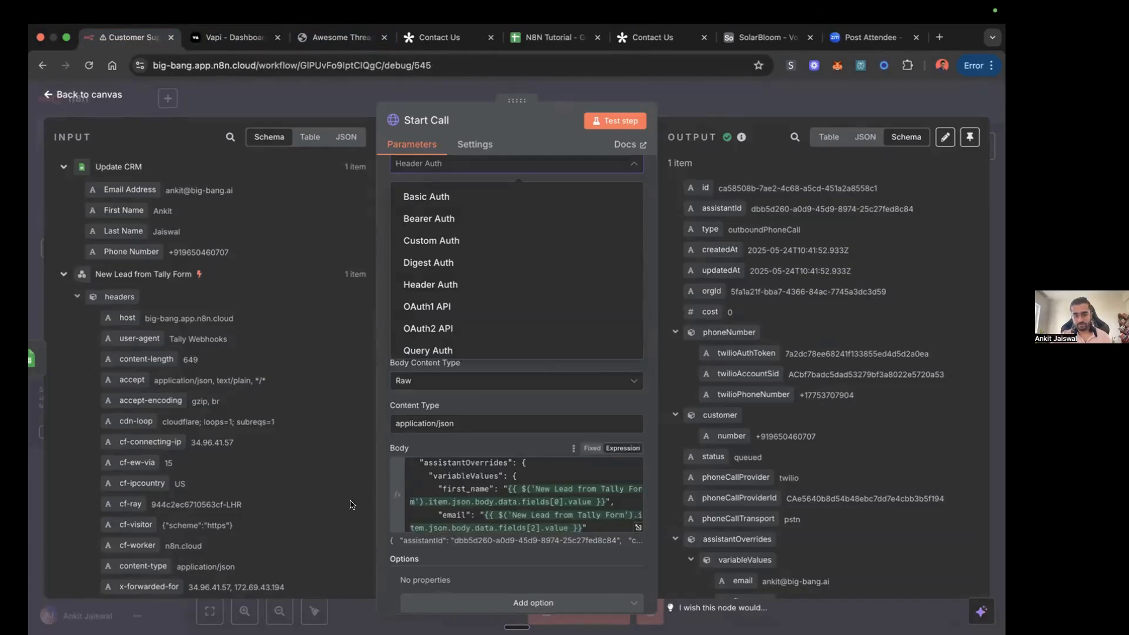
scroll(528, 499, "down", 2)
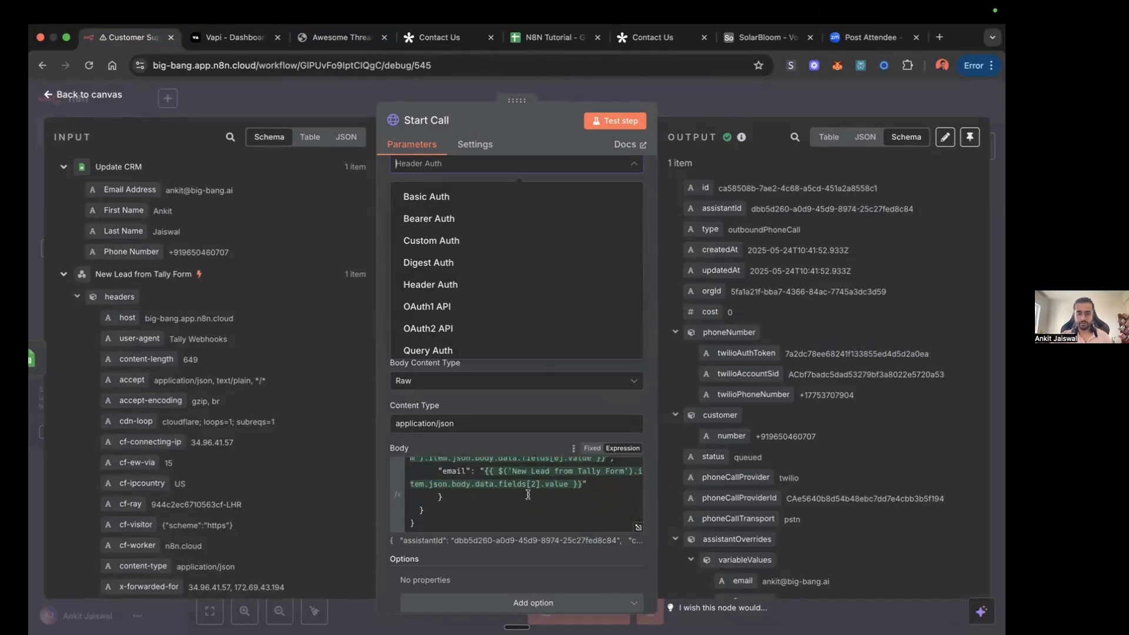
left_click(746, 108)
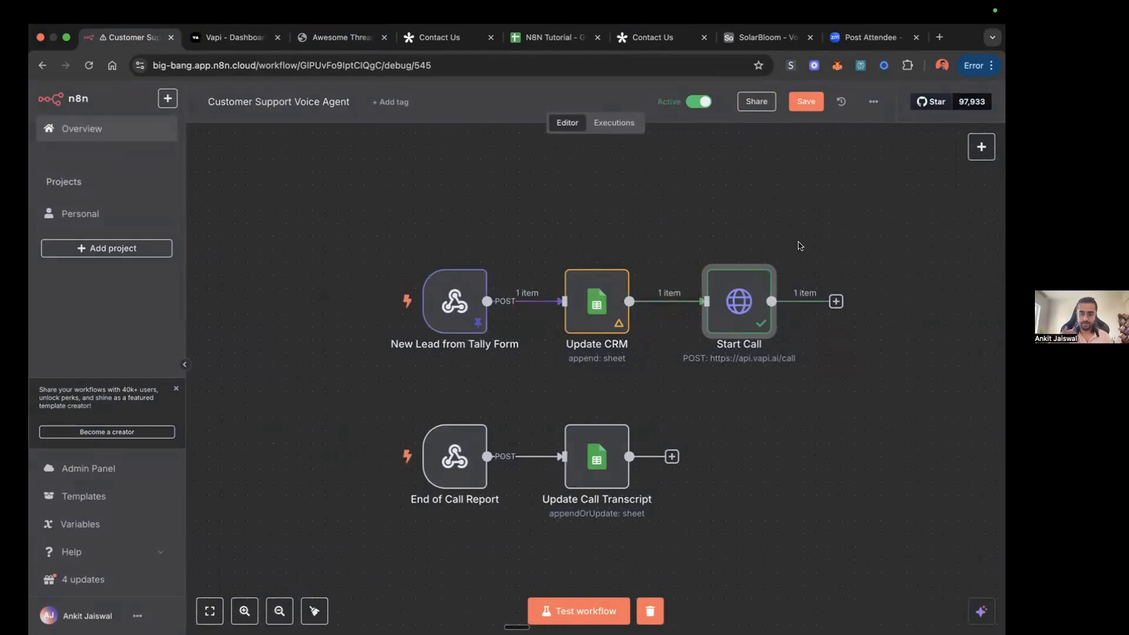
Step: Switch to the N8N Tutorial spreadsheet and read the call transcript stored in cell E3 of the Leads sheet
left_click(557, 38)
left_click(431, 458)
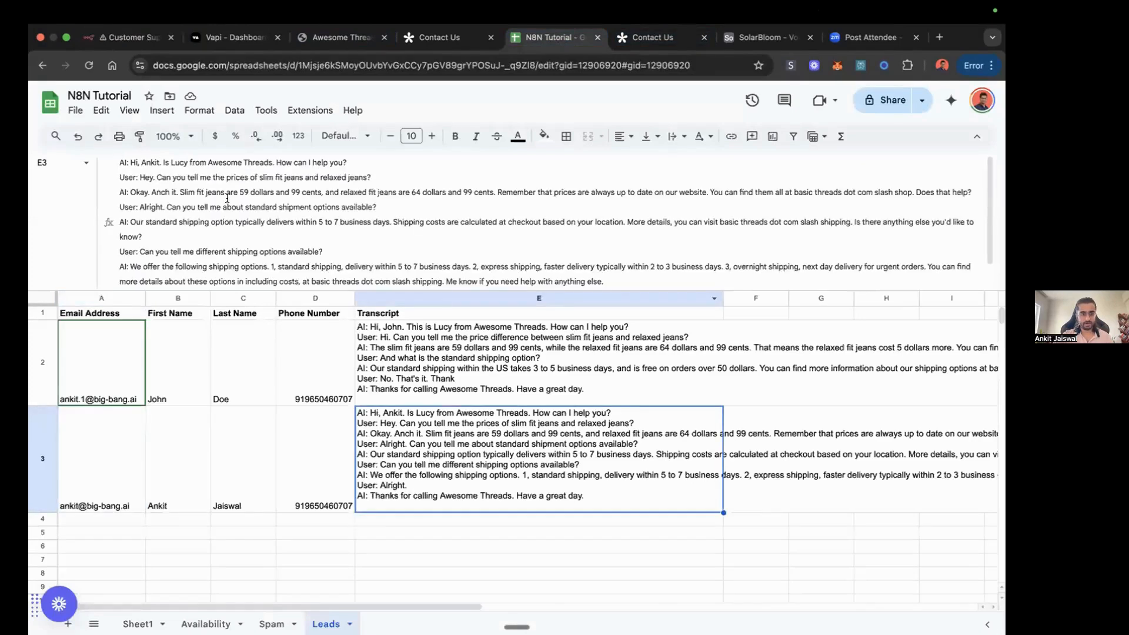
scroll(260, 202, "down", 2)
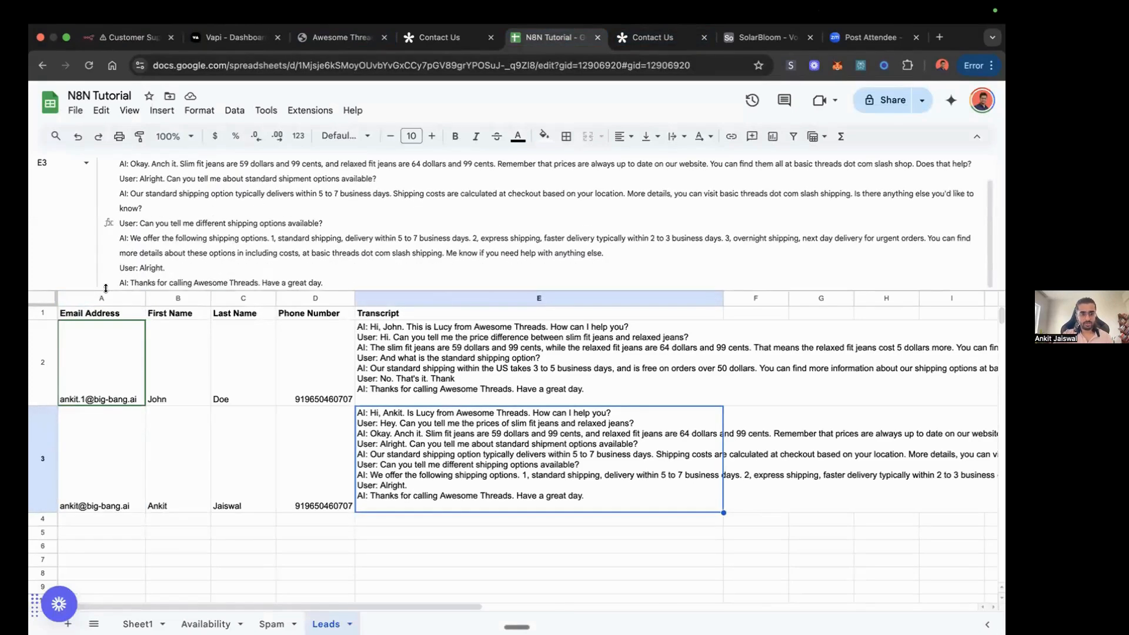
Step: Return to the n8n workflow, open the End of Call Report webhook node, and display its production URL
left_click(126, 38)
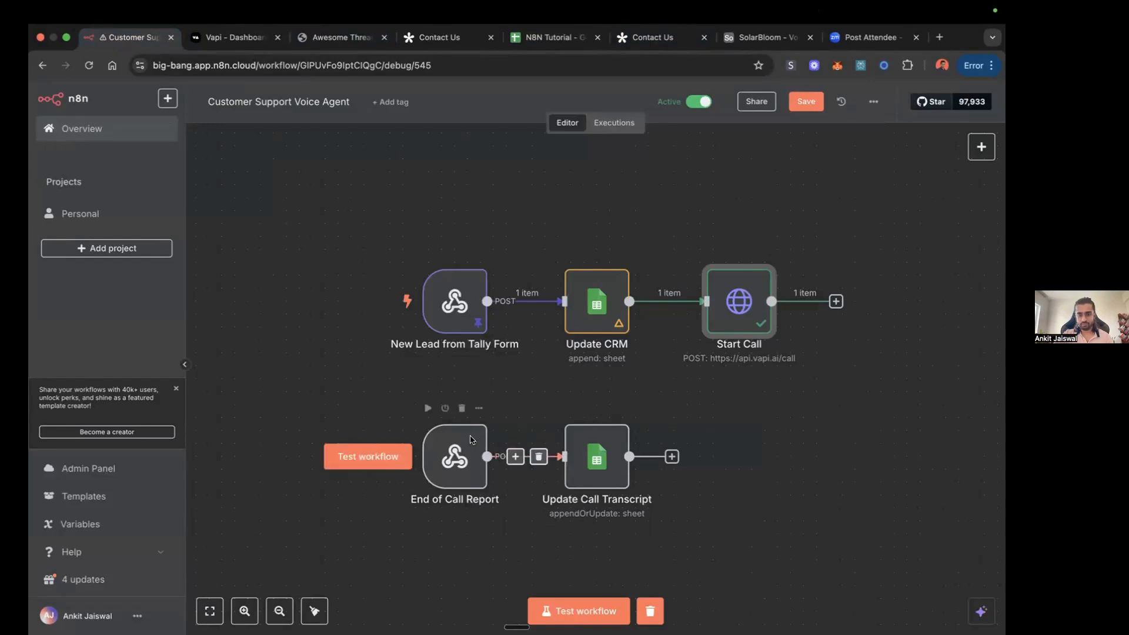
double_click(451, 465)
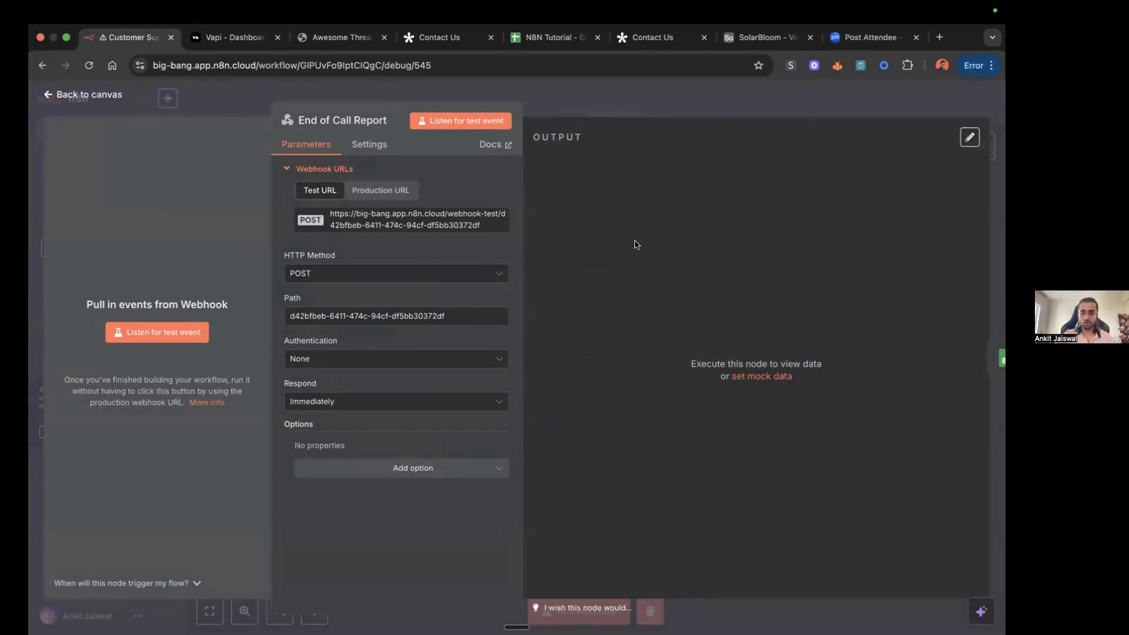
left_click(382, 191)
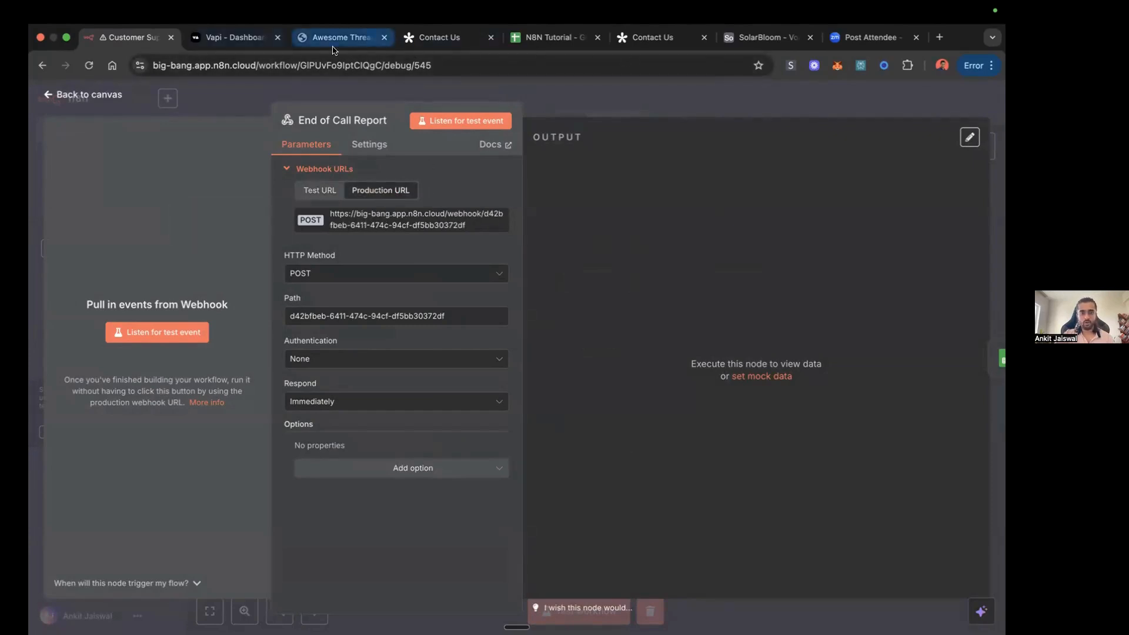
Step: Expand Lucy (test)'s Messaging settings in Vapi, check the Server URL against the webhook's production URL, and return to n8n
left_click(224, 35)
scroll(592, 406, "down", 10)
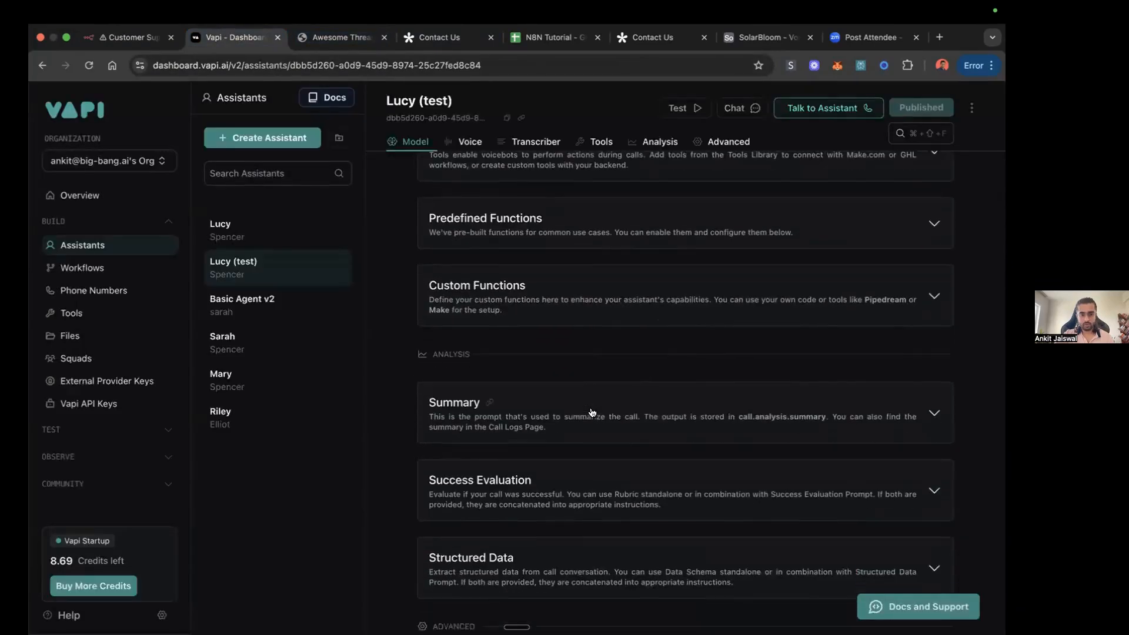
scroll(540, 409, "down", 10)
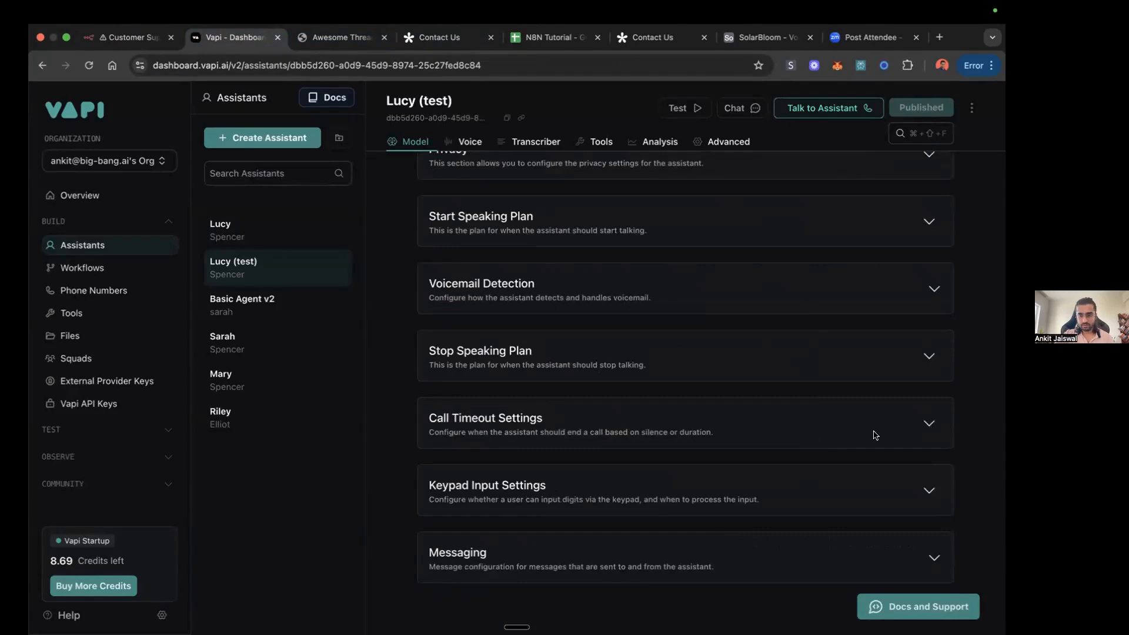
left_click(930, 559)
scroll(918, 529, "down", 3)
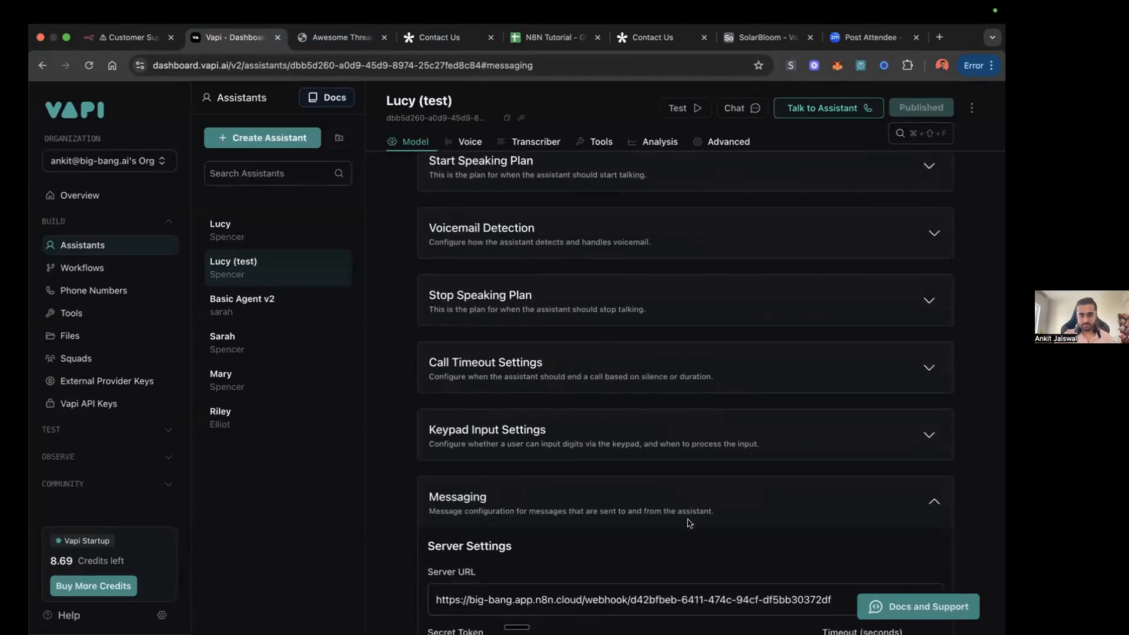
scroll(559, 440, "down", 1)
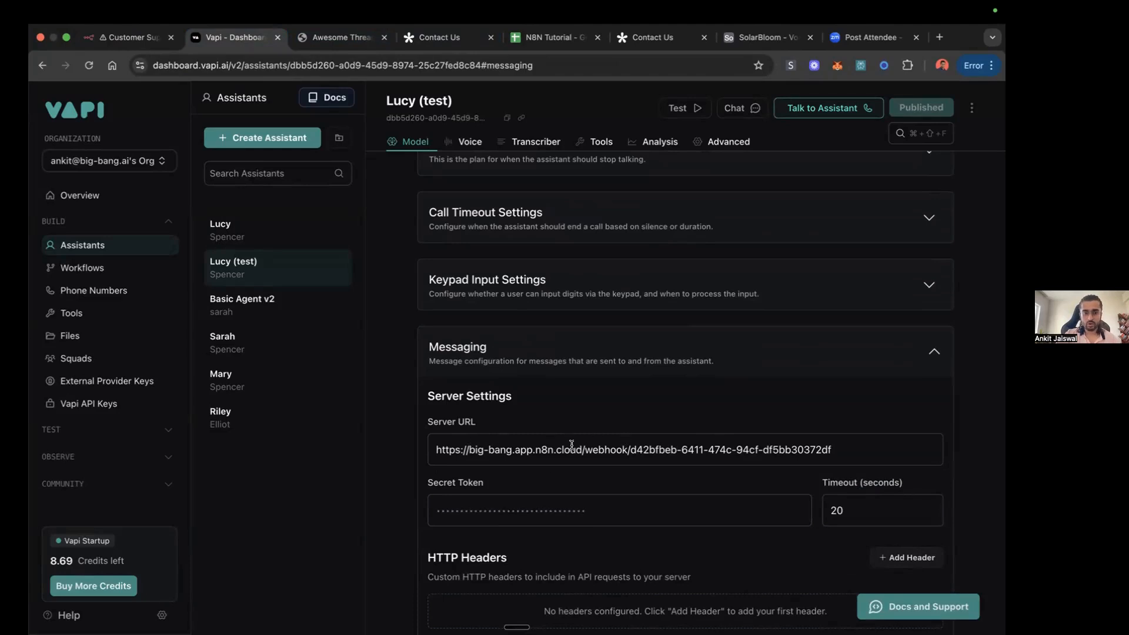
left_click(128, 37)
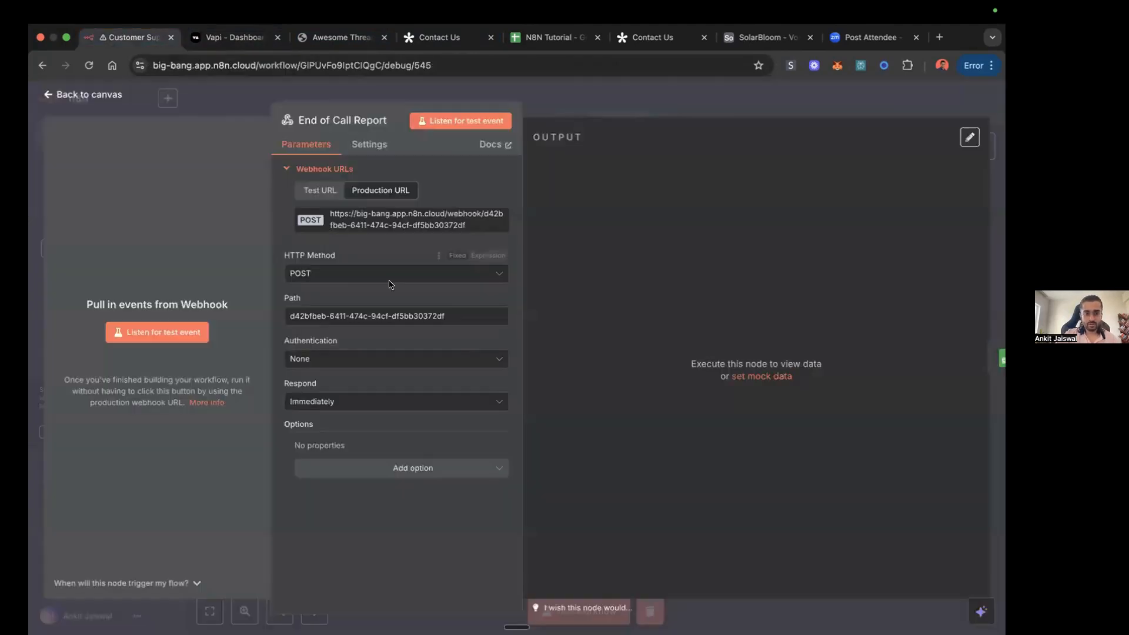
Step: Check the Server Messages setting in Lucy (test)'s Messaging section in Vapi, and return to the End of Call Report node in n8n
left_click(235, 37)
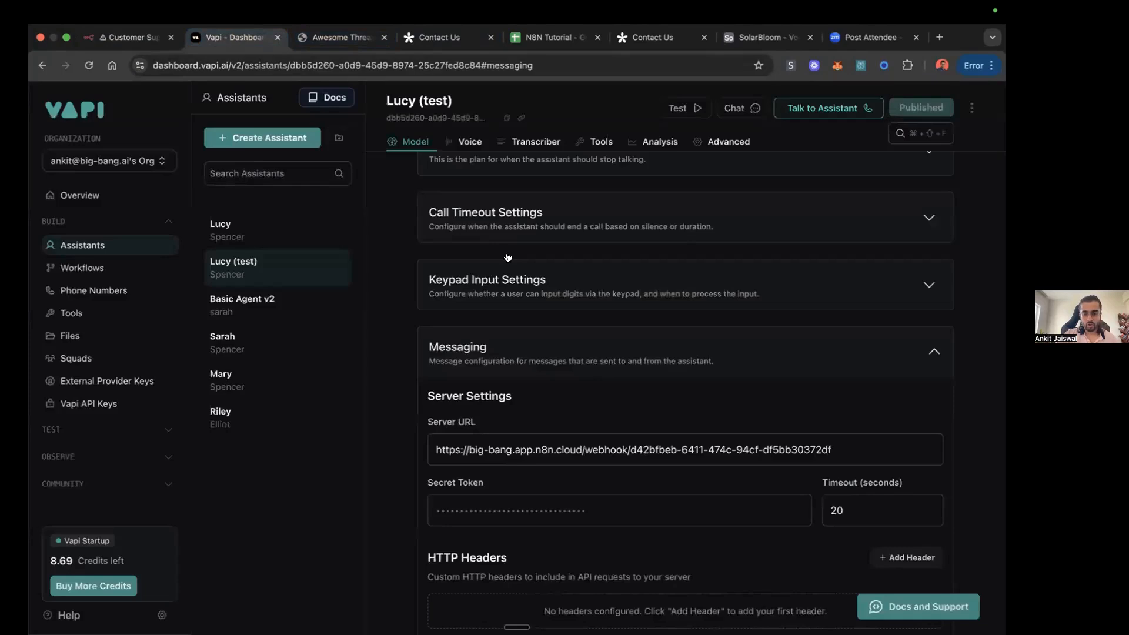
scroll(573, 430, "down", 5)
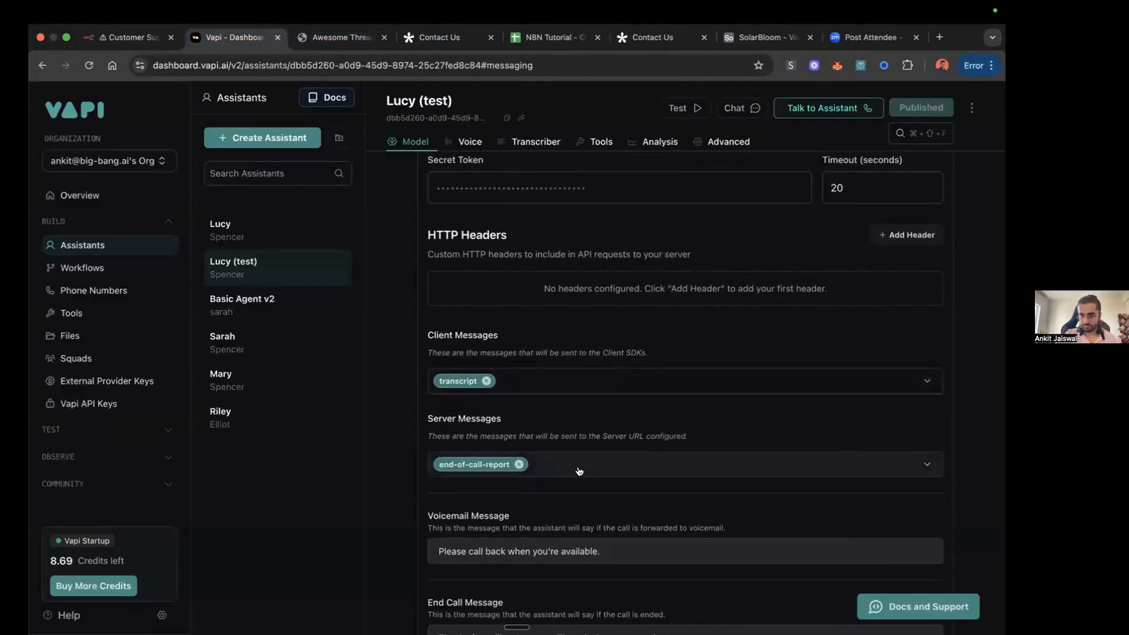
left_click(139, 38)
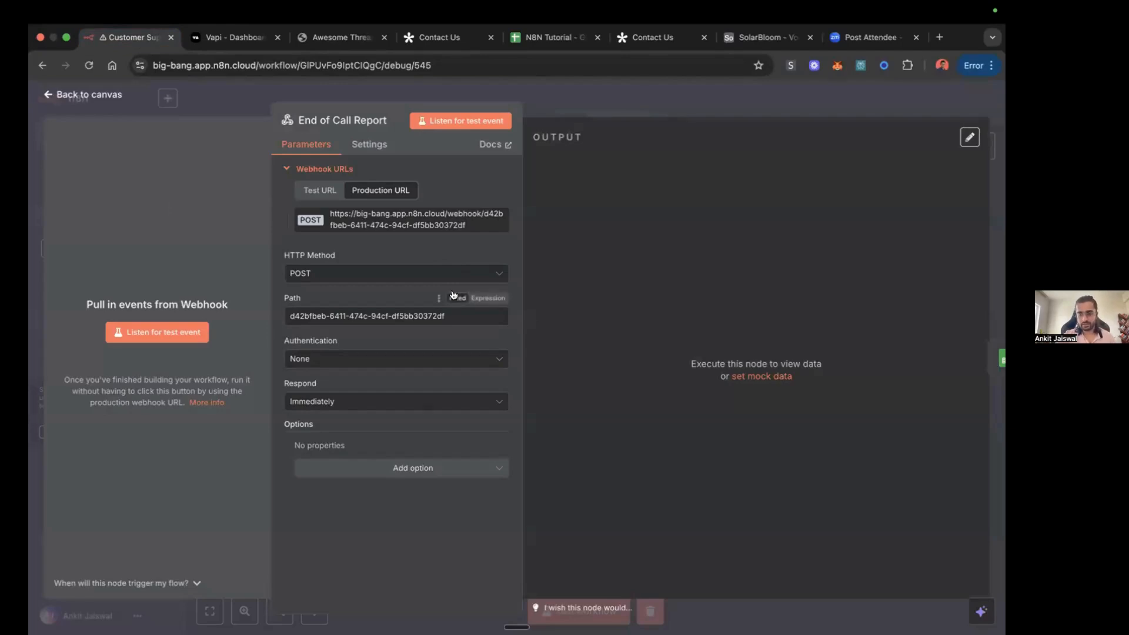
Step: Close the End of Call Report node and copy the May 24, 16:13:36 execution into the workflow editor
left_click(766, 104)
left_click(611, 124)
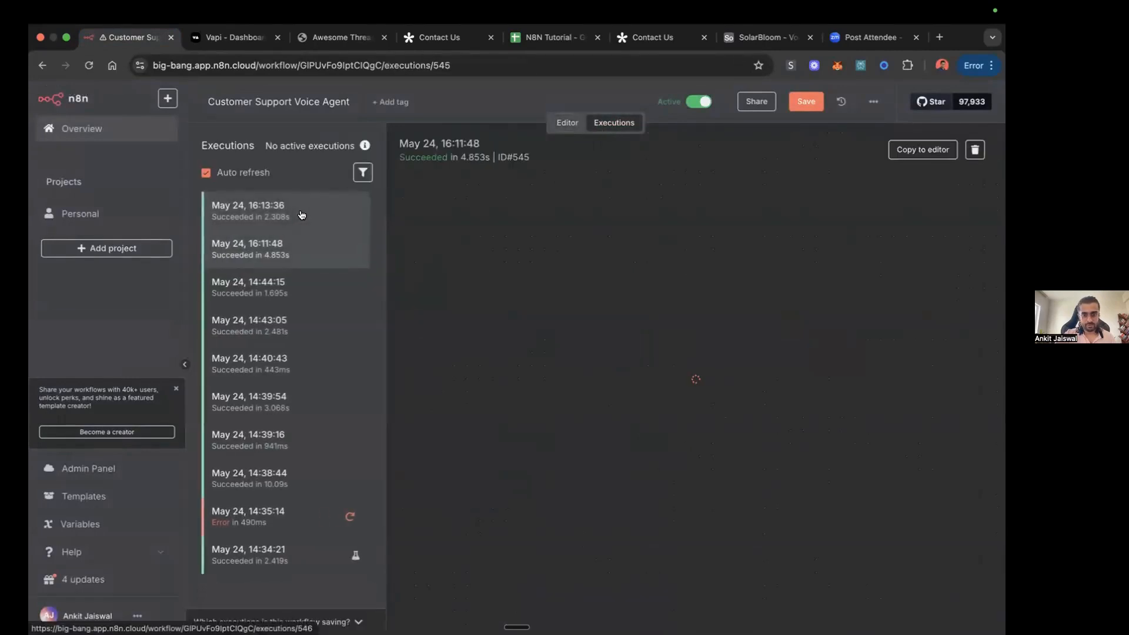
left_click(281, 212)
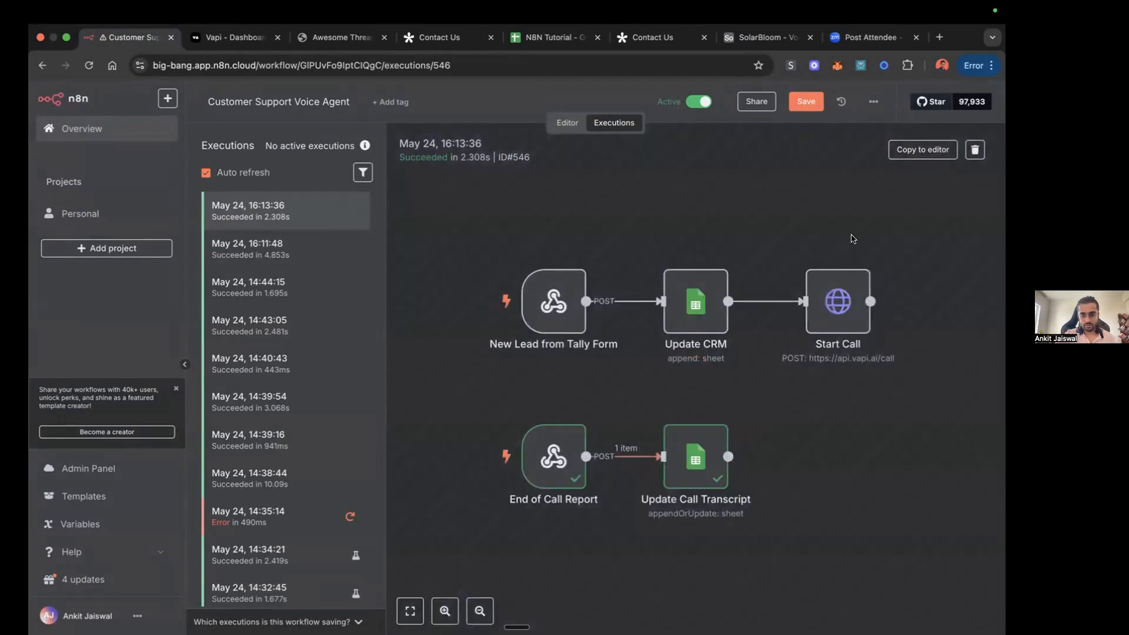
left_click(919, 155)
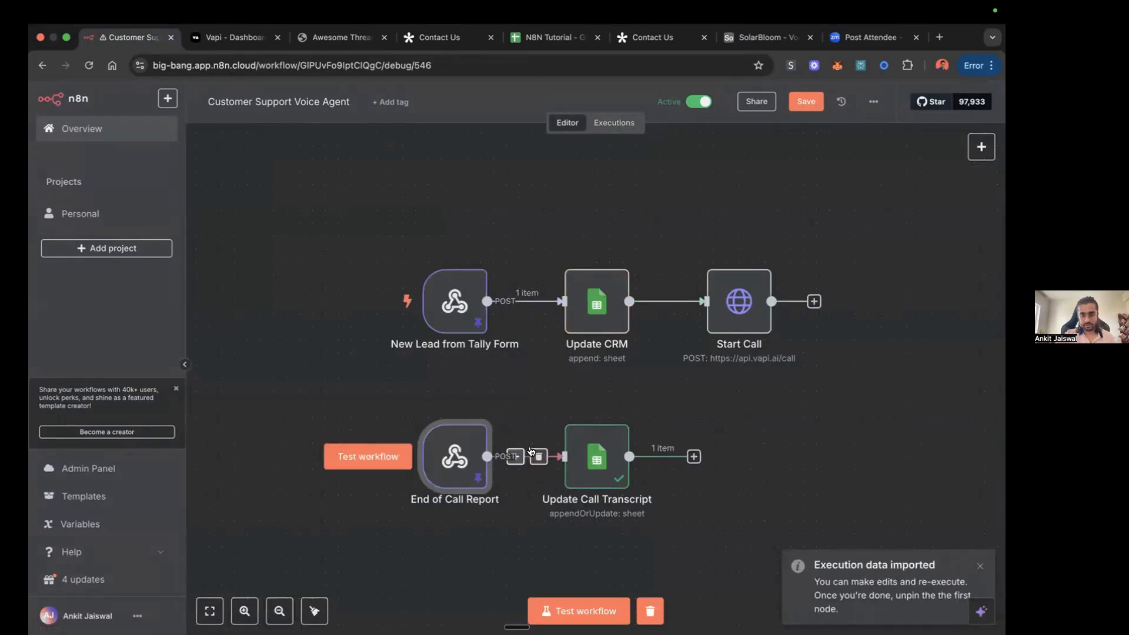
Step: Open the Update Call Transcript node, review its parameters, and close it
double_click(601, 461)
scroll(494, 470, "down", 1)
scroll(494, 471, "up", 1)
left_click(739, 105)
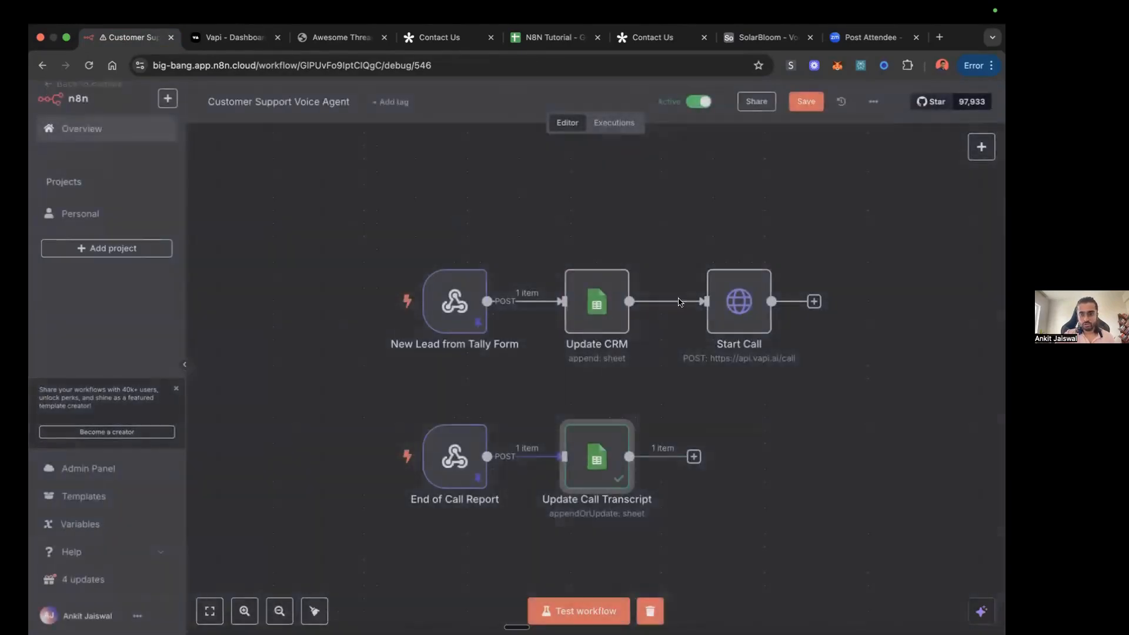
Step: Search the node library for "sheet", review the actions offered for Google Sheets, and close the library without adding a node
left_click(981, 147)
type("sheet")
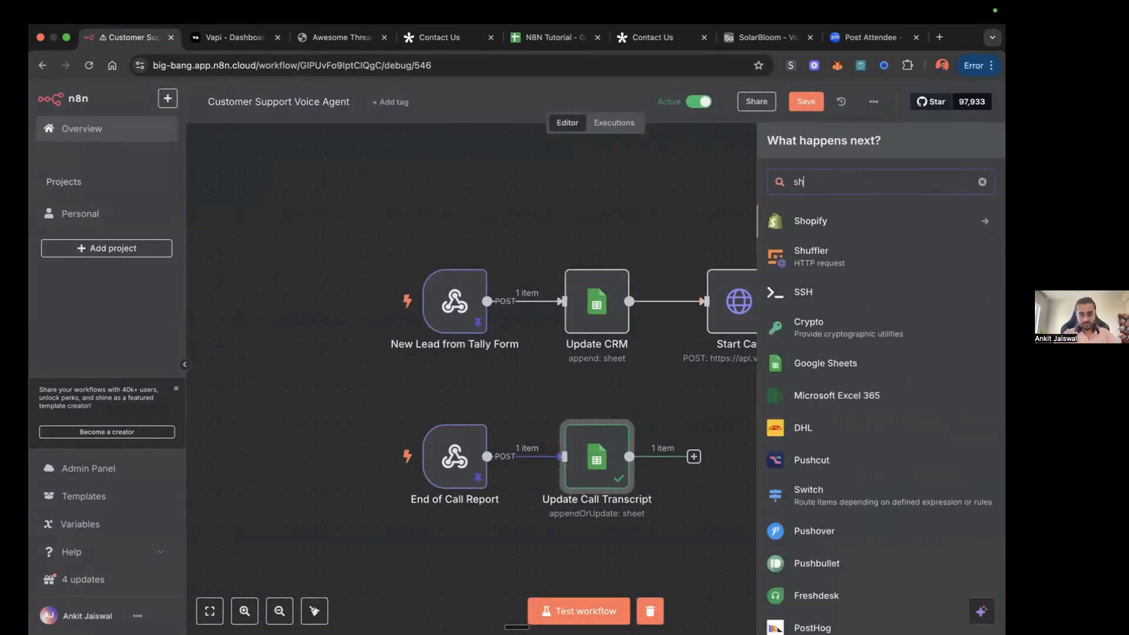
left_click(838, 219)
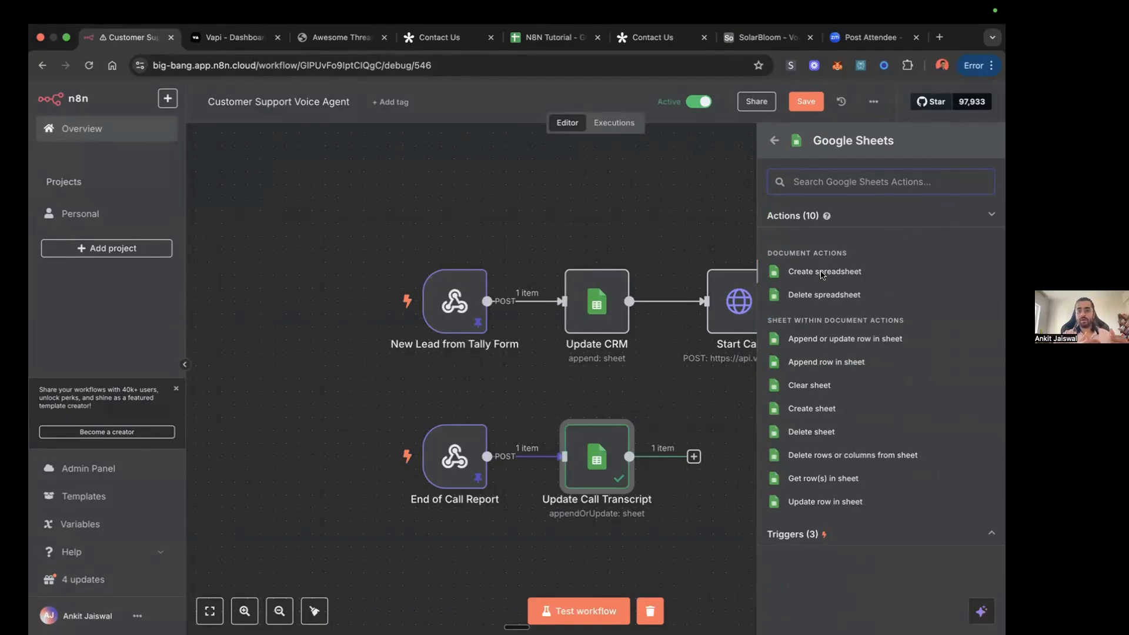
left_click(625, 236)
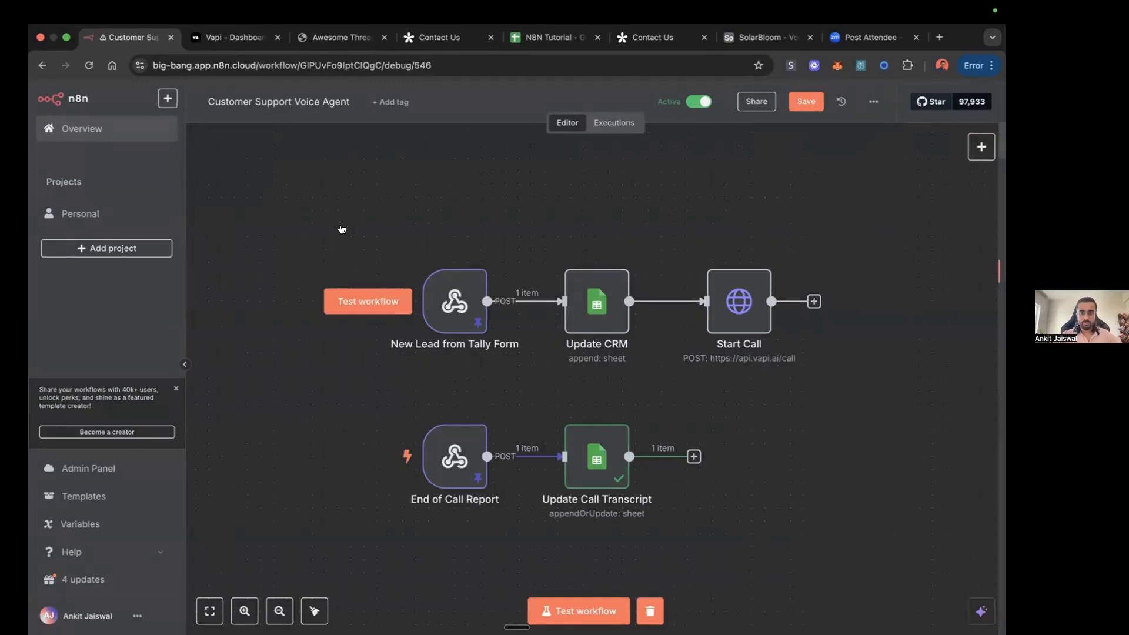
Step: View the Leads sheet in the N8N Tutorial spreadsheet, then open n8n's Update Call Transcript node and inspect its Document choices
left_click(552, 38)
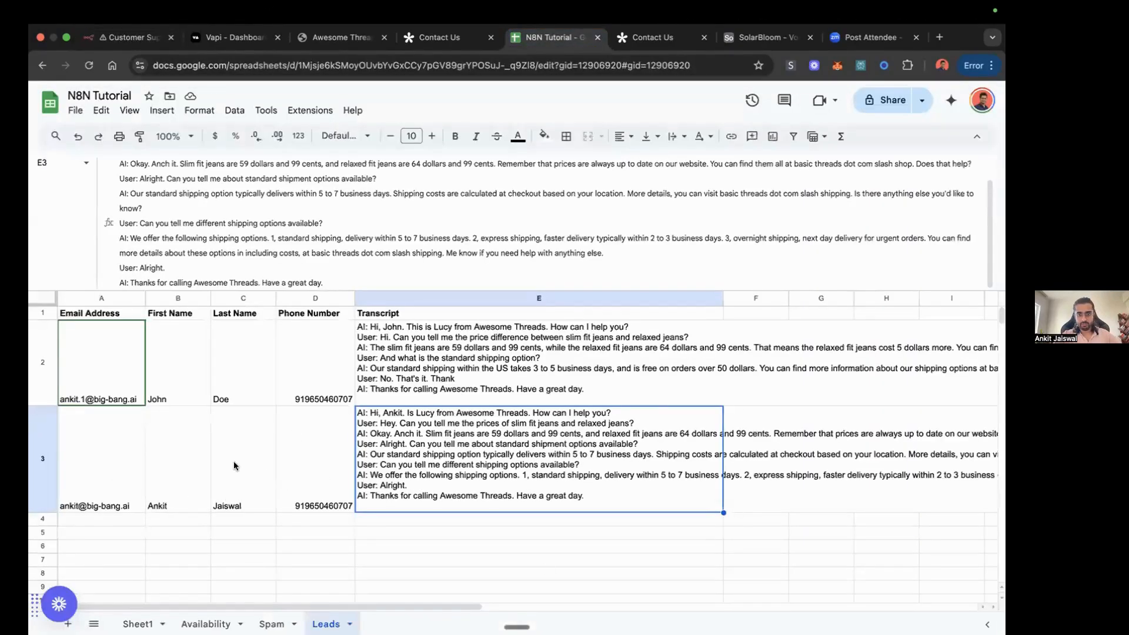
left_click(132, 37)
left_click(591, 446)
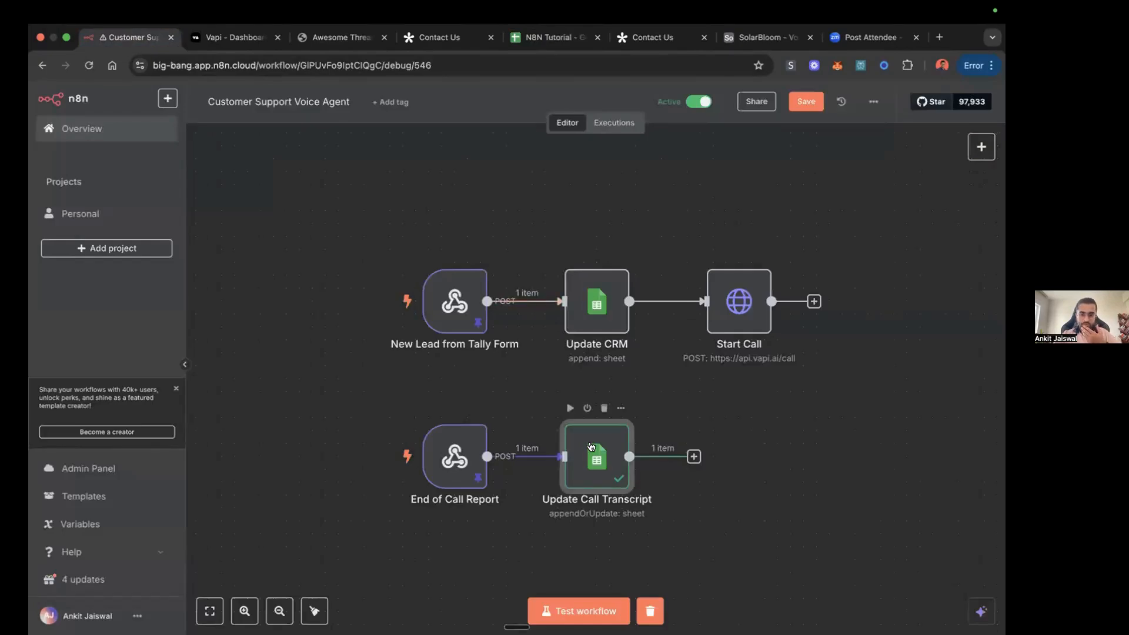
double_click(591, 447)
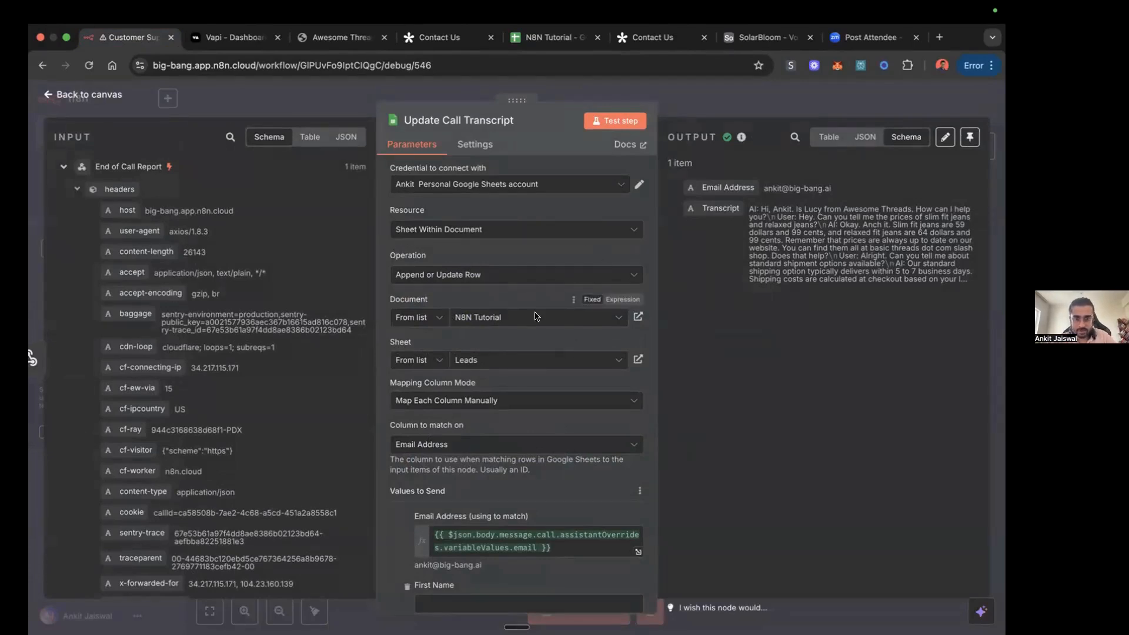
left_click(605, 318)
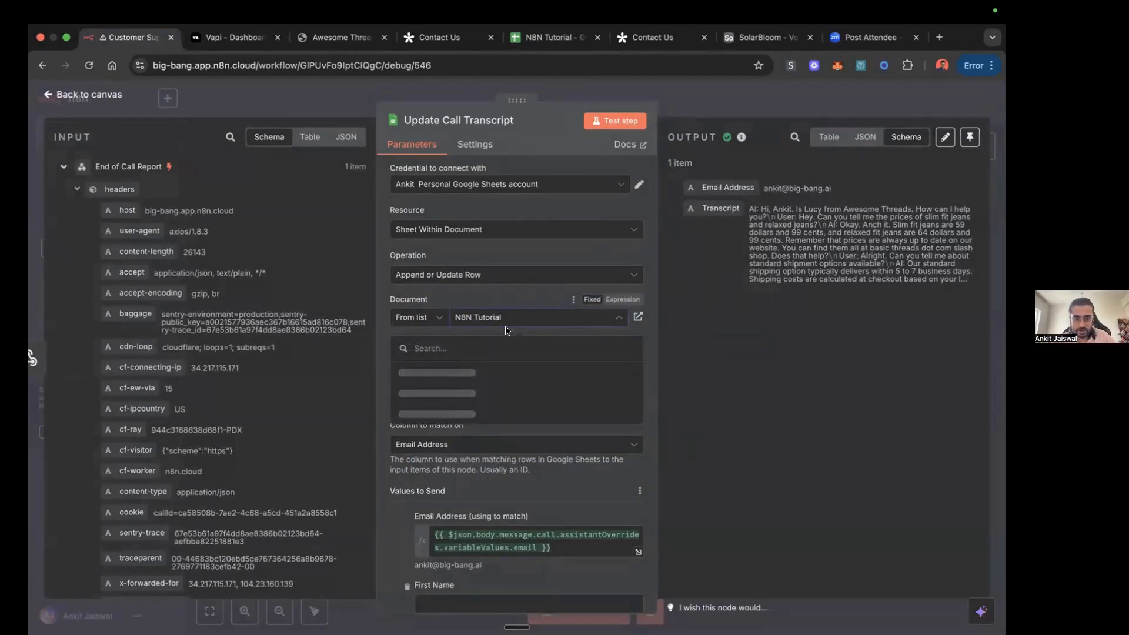
left_click(535, 294)
Step: Compare the Update Call Transcript node's column to match on with the Email Address column in the Leads sheet, and return to n8n
left_click(550, 37)
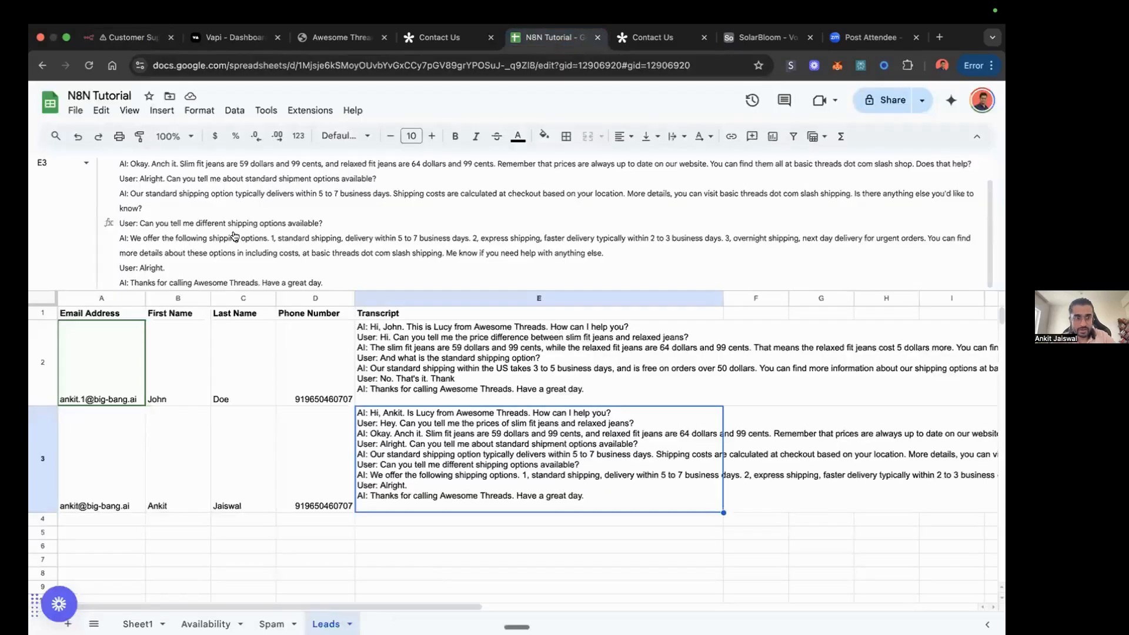
left_click(131, 37)
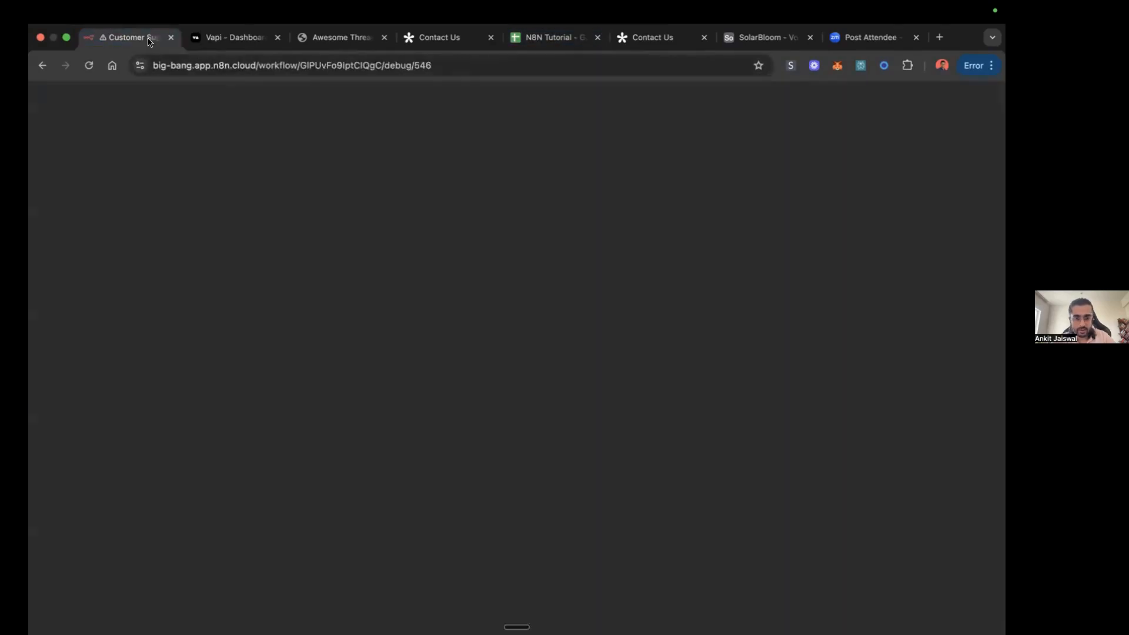
scroll(590, 366, "down", 3)
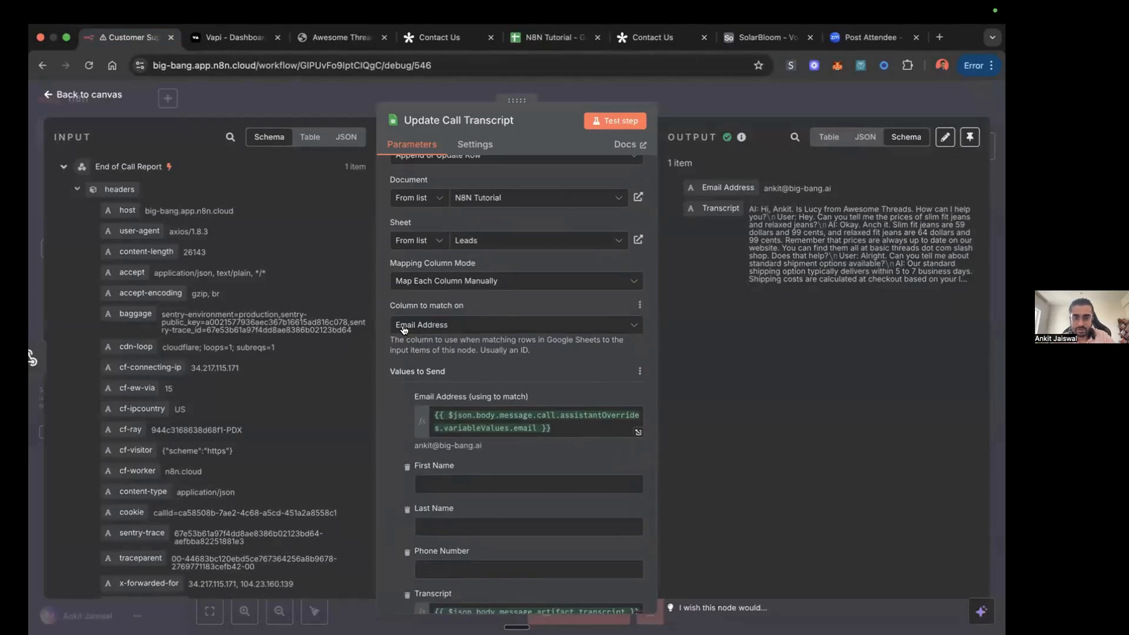
left_click(548, 38)
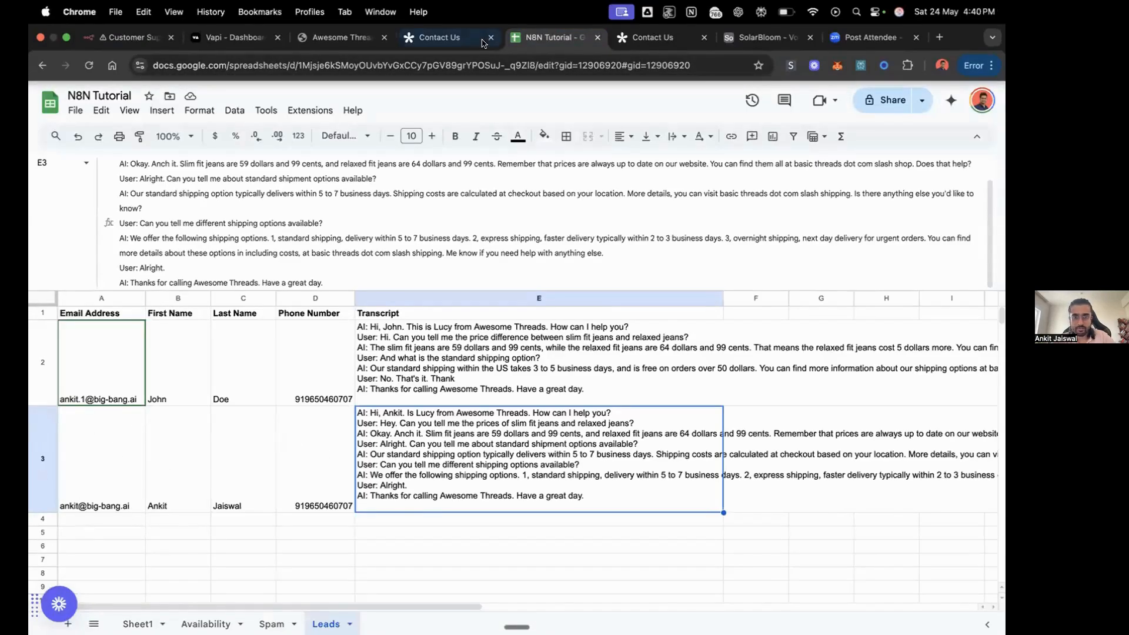
left_click(123, 37)
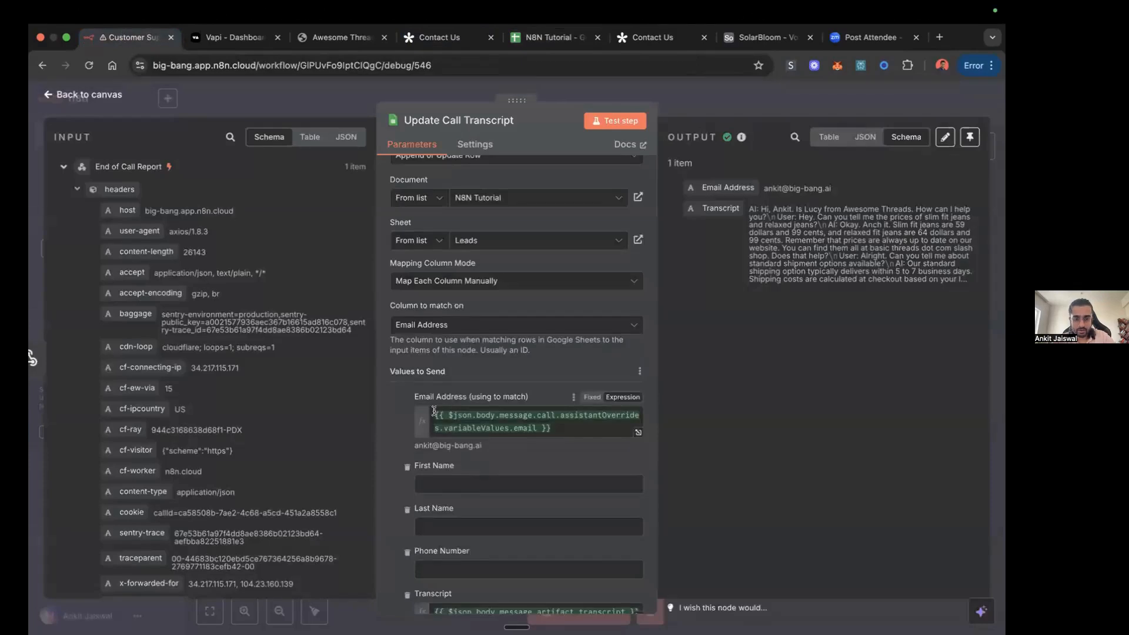
Step: Examine the End of Call Report input data for the assistantOverrides variableValues email field that feeds the Email Address mapping
scroll(246, 444, "down", 15)
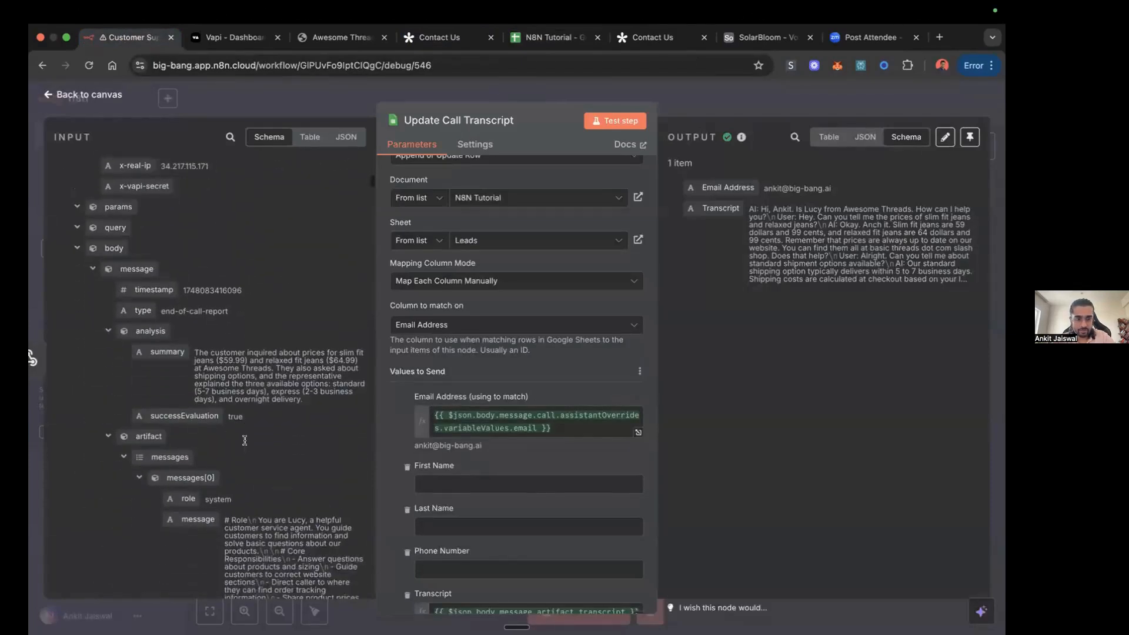
scroll(246, 444, "down", 10)
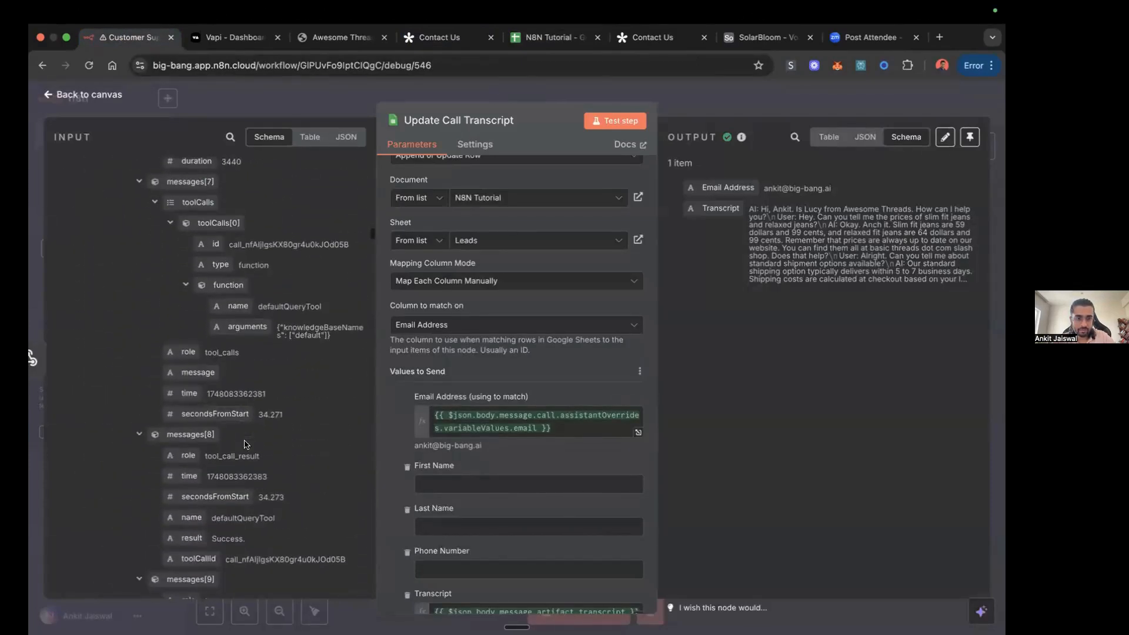
scroll(245, 441, "down", 15)
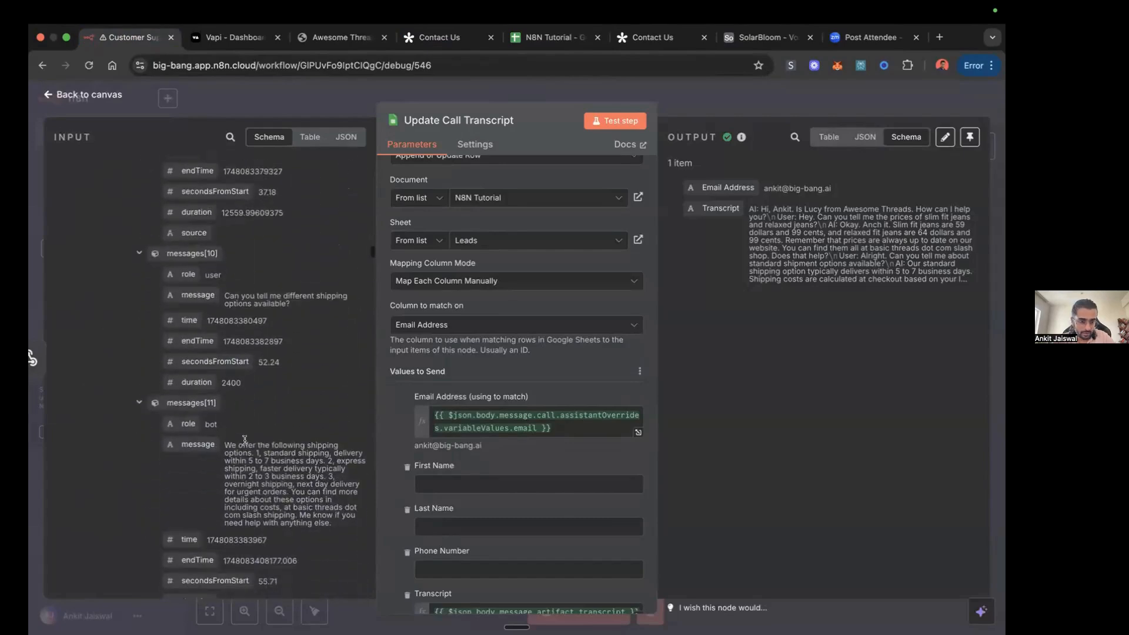
scroll(244, 443, "down", 10)
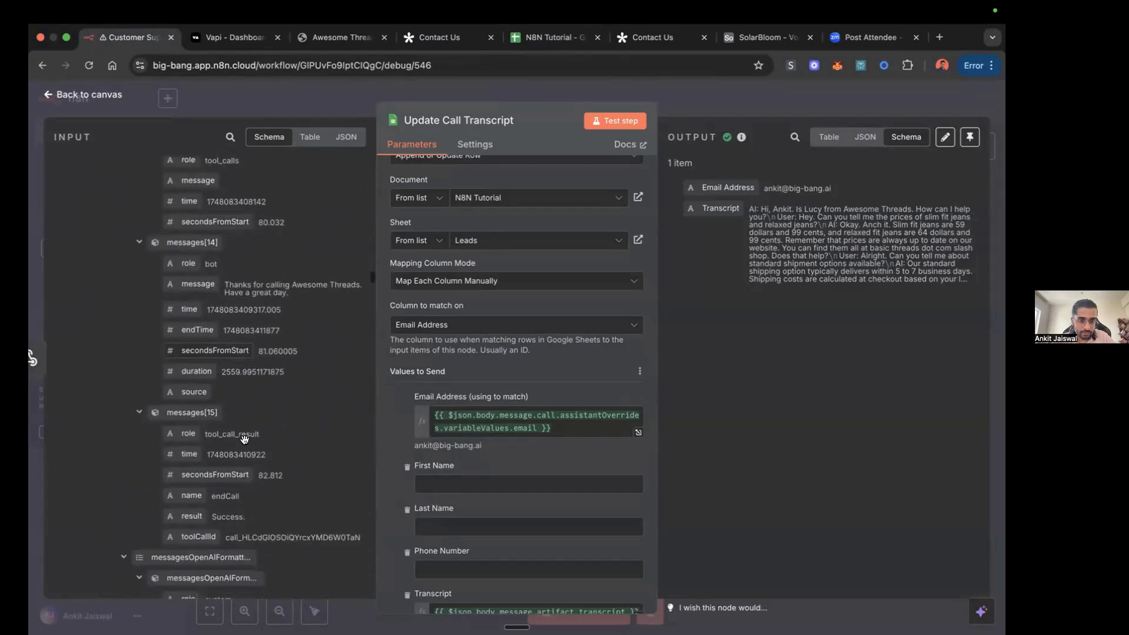
scroll(245, 440, "down", 12)
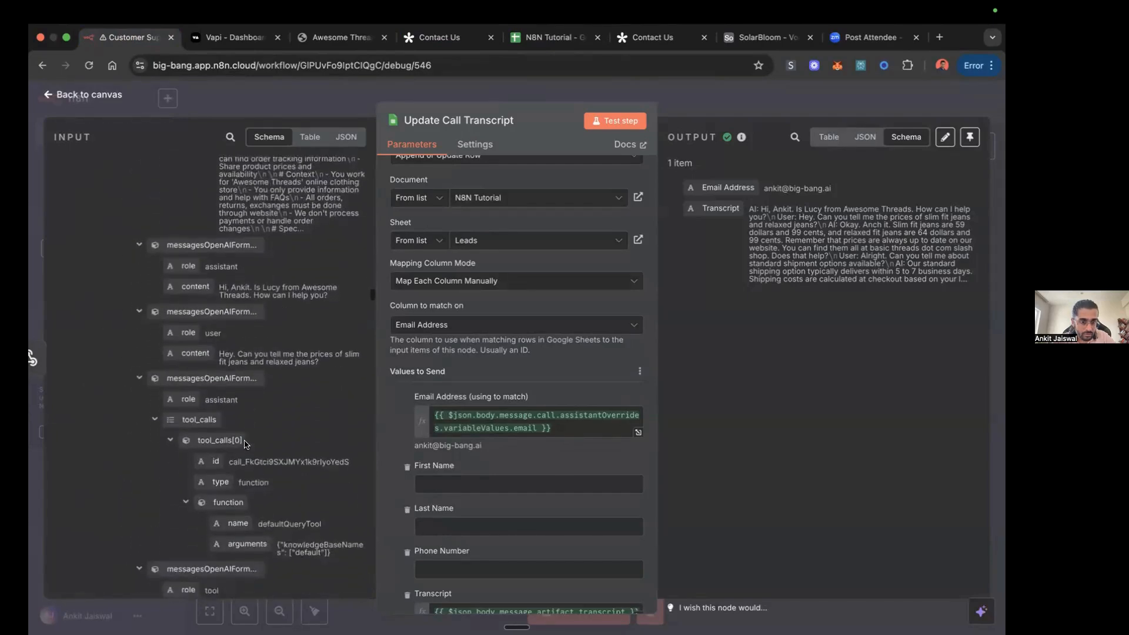
scroll(245, 440, "down", 10)
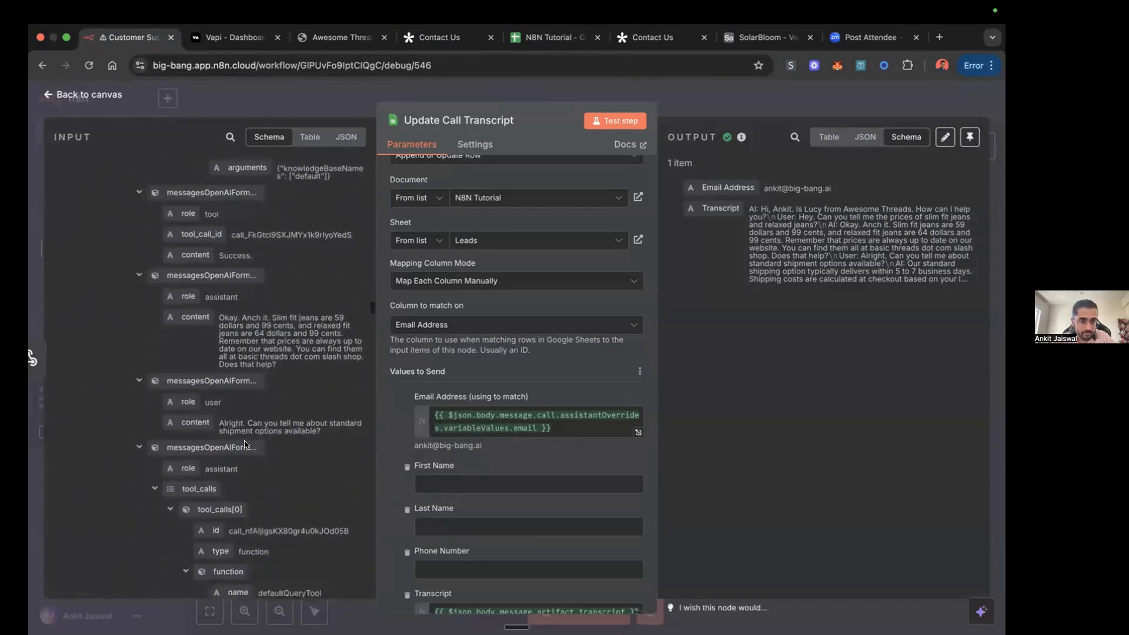
scroll(245, 442, "down", 10)
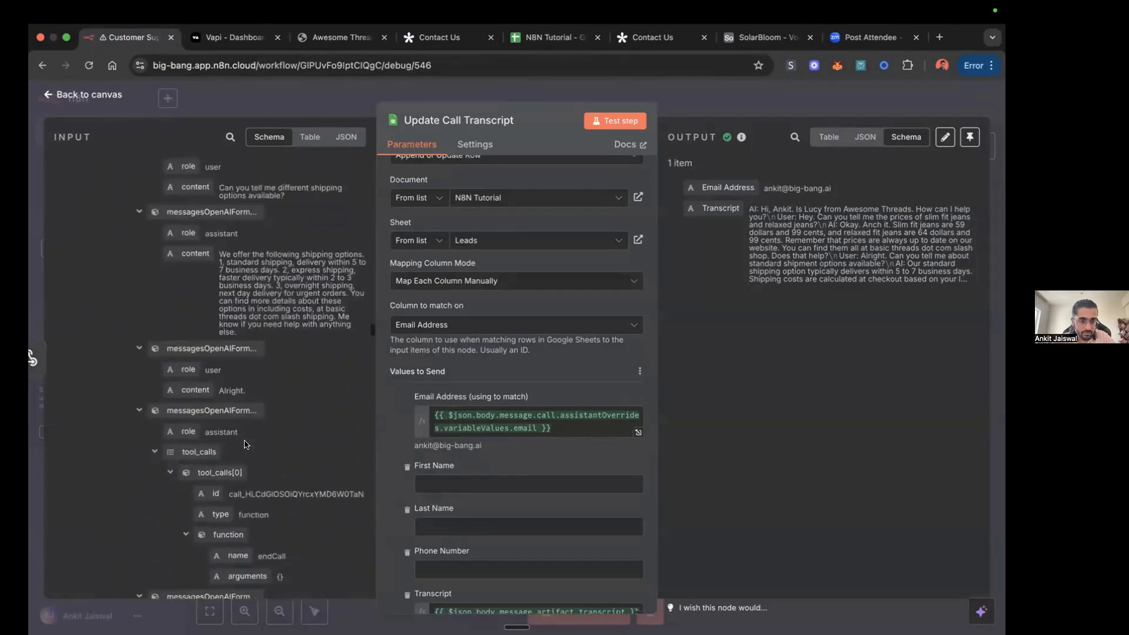
scroll(244, 441, "down", 10)
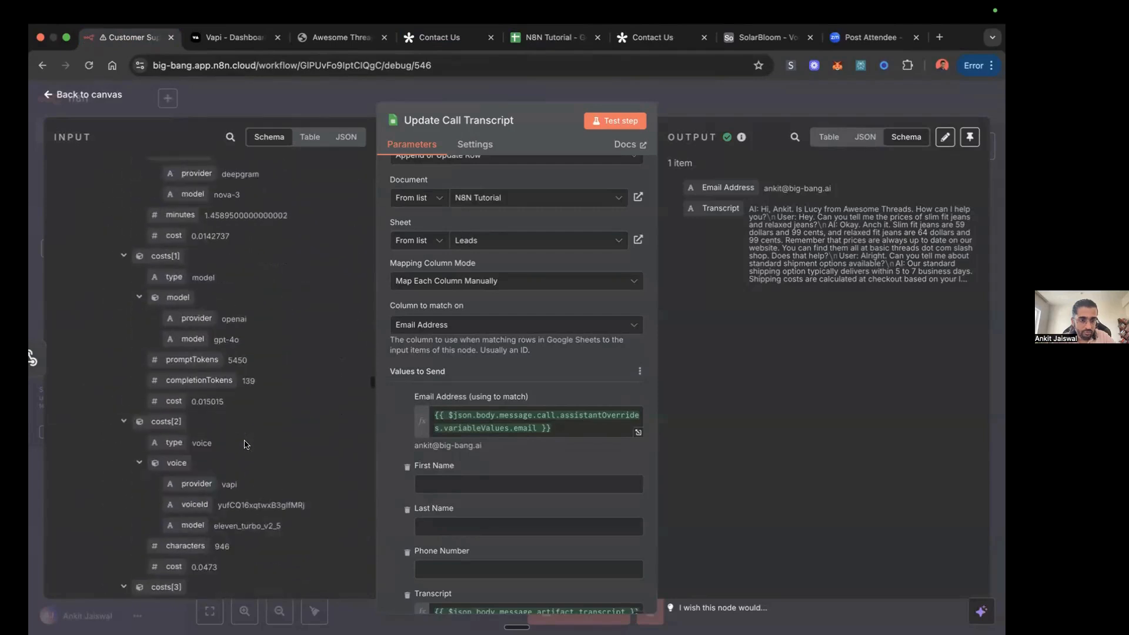
scroll(238, 452, "down", 3)
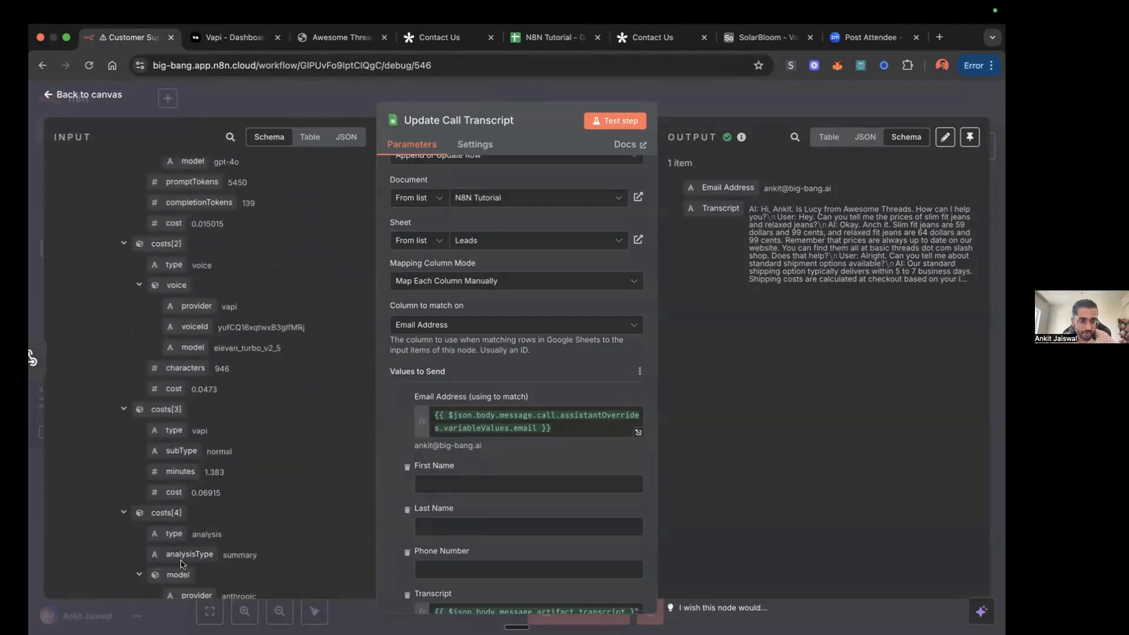
scroll(290, 469, "down", 6)
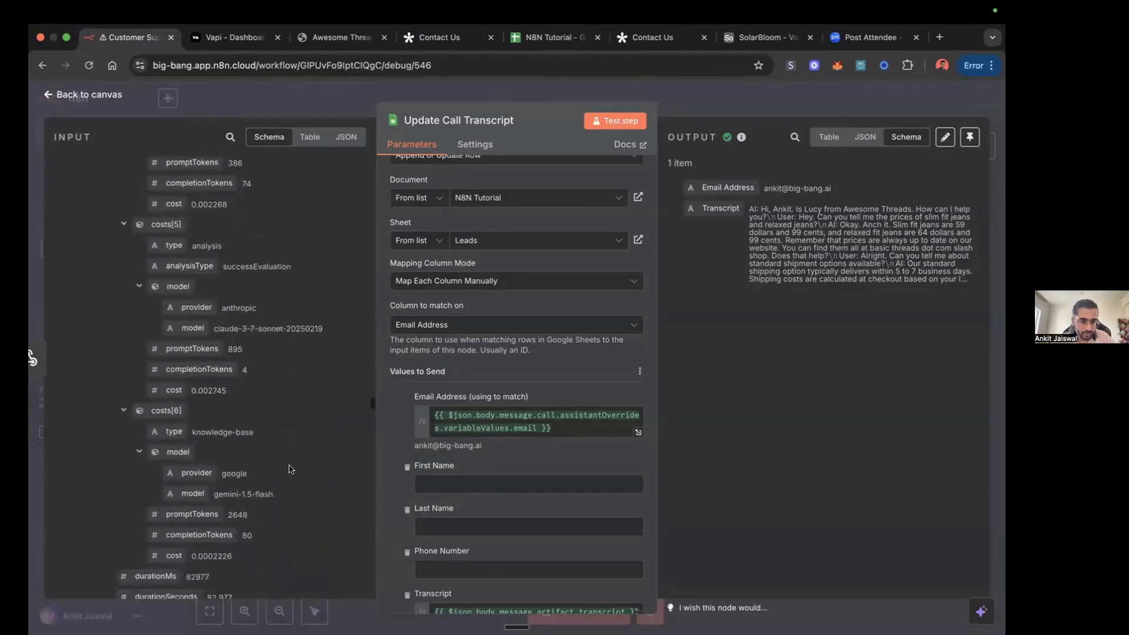
scroll(290, 469, "down", 15)
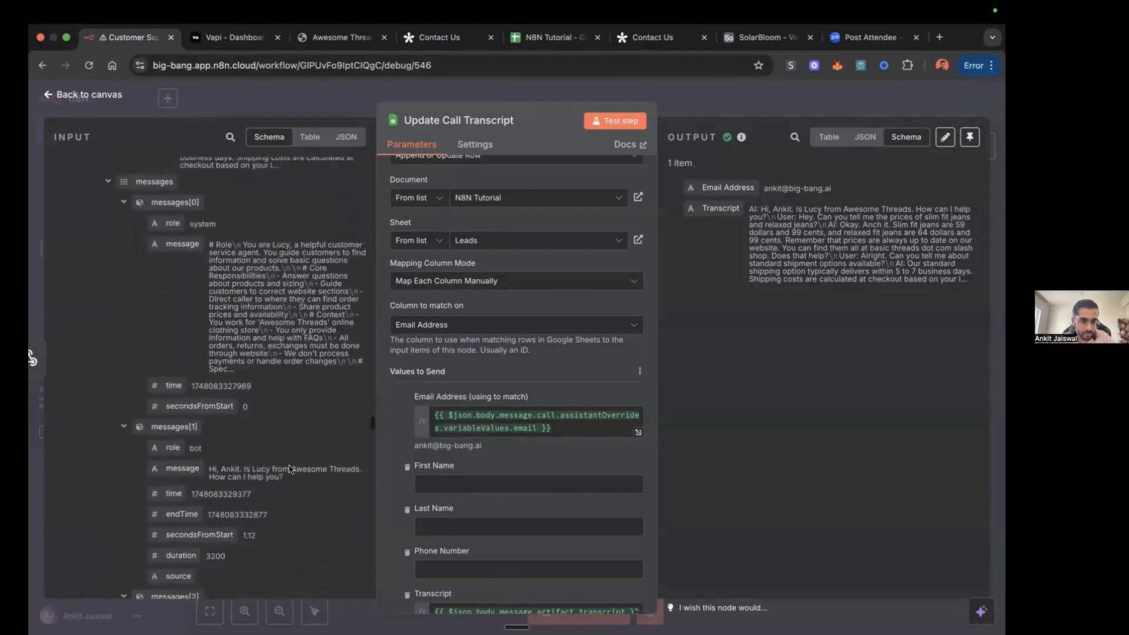
scroll(290, 468, "down", 8)
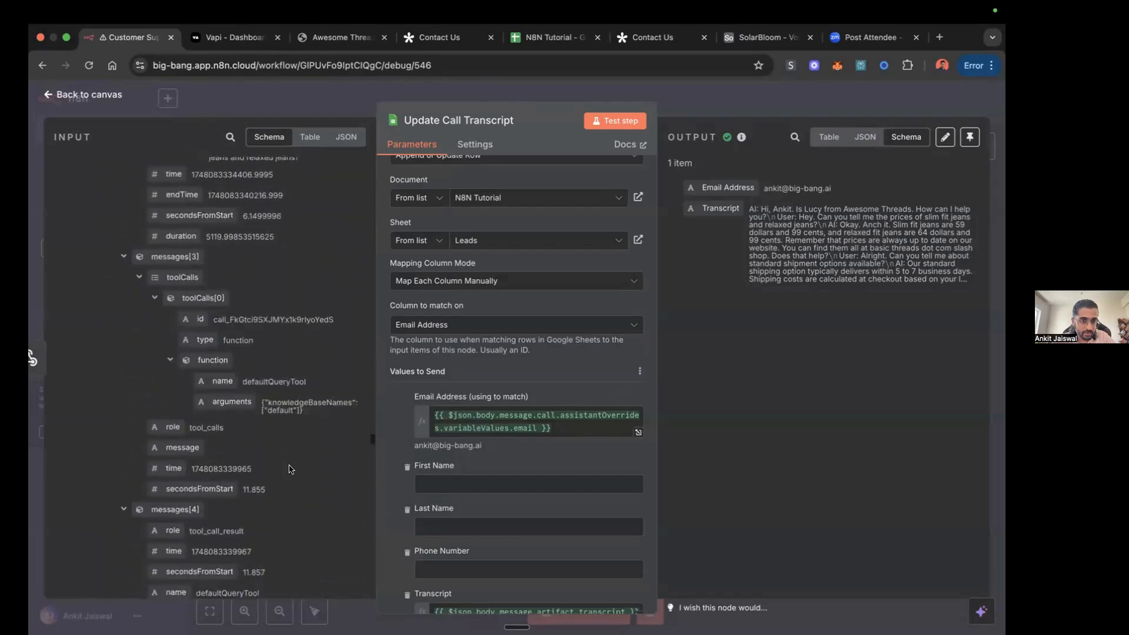
scroll(289, 469, "down", 7)
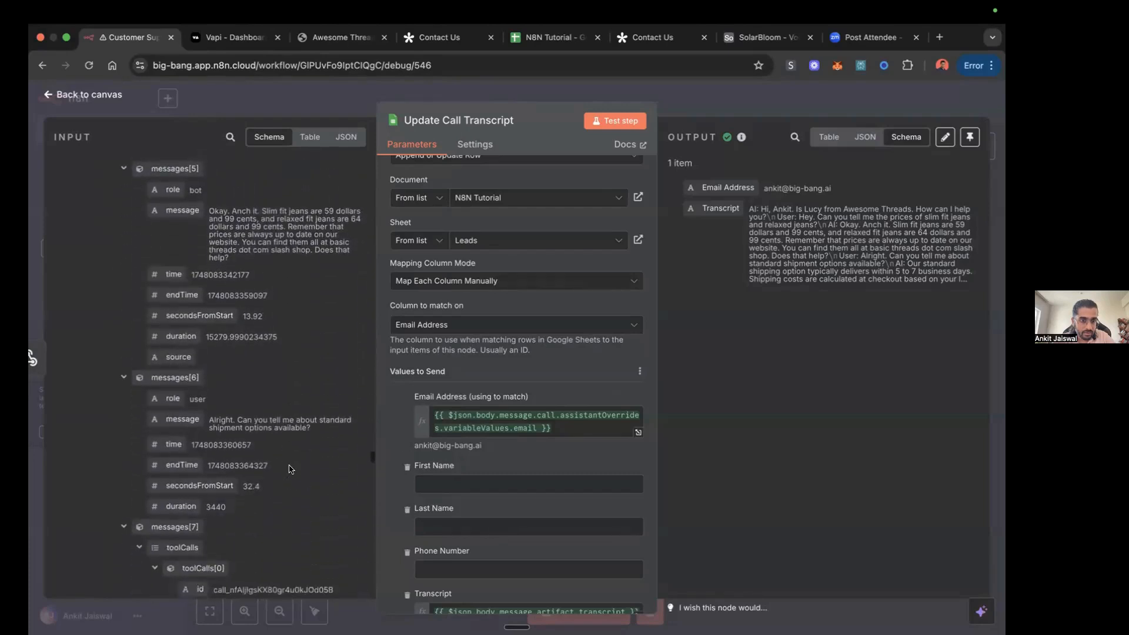
scroll(288, 469, "down", 10)
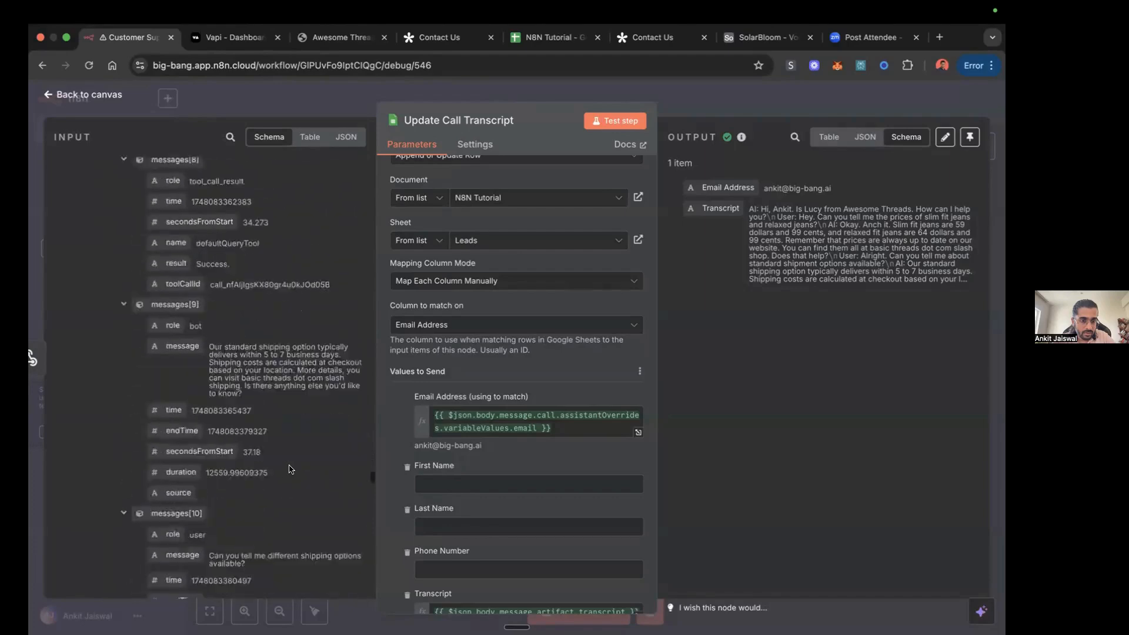
scroll(288, 469, "down", 8)
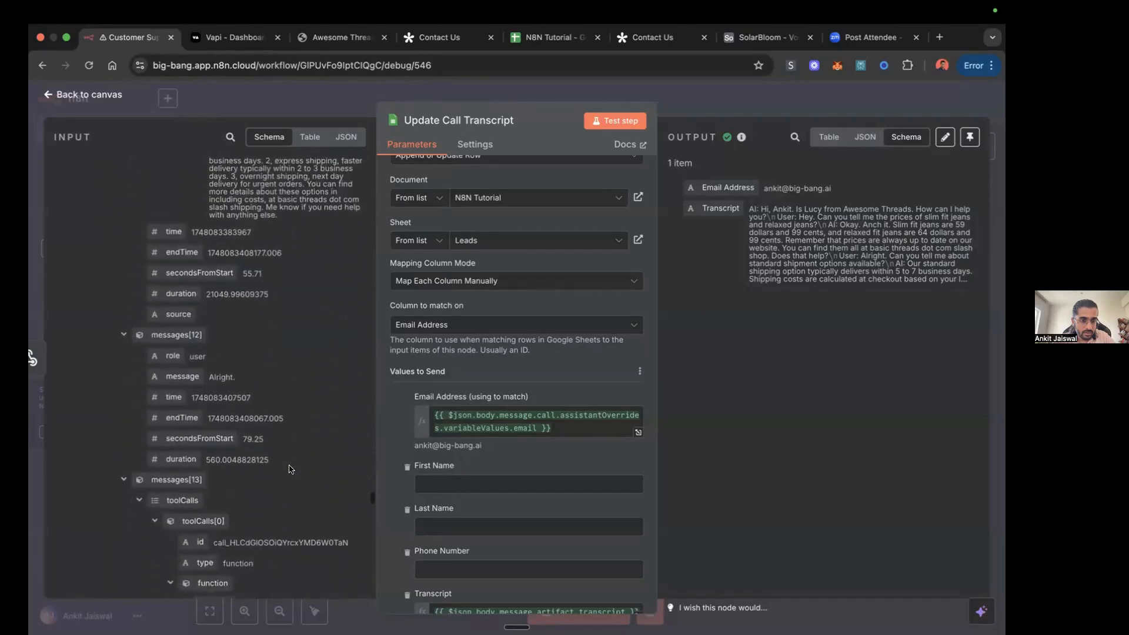
scroll(289, 468, "down", 12)
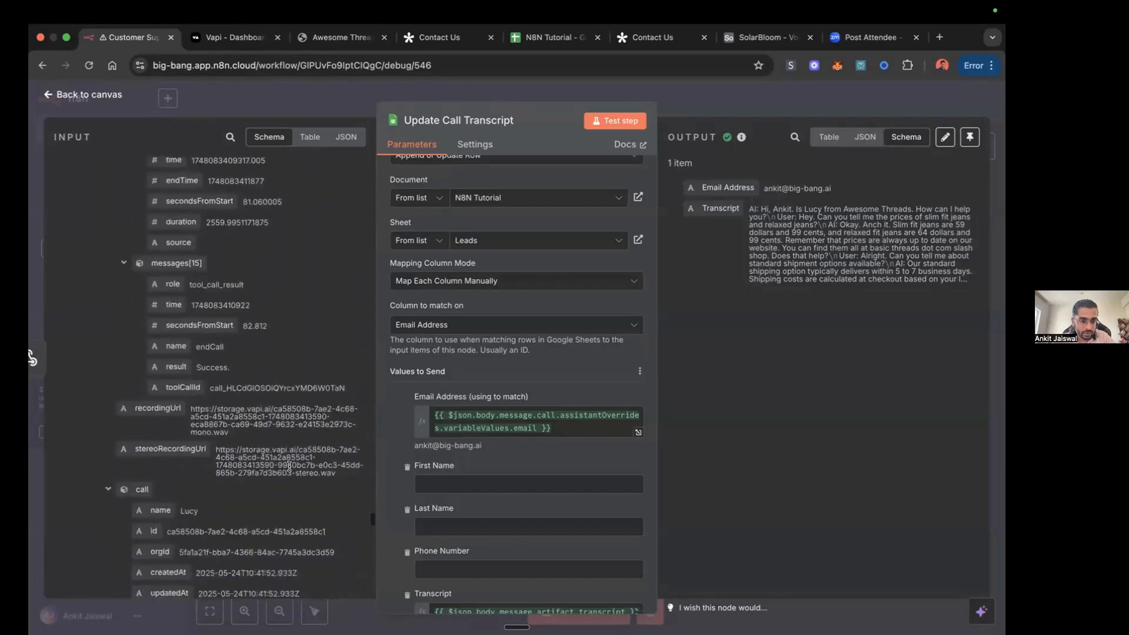
scroll(288, 469, "down", 10)
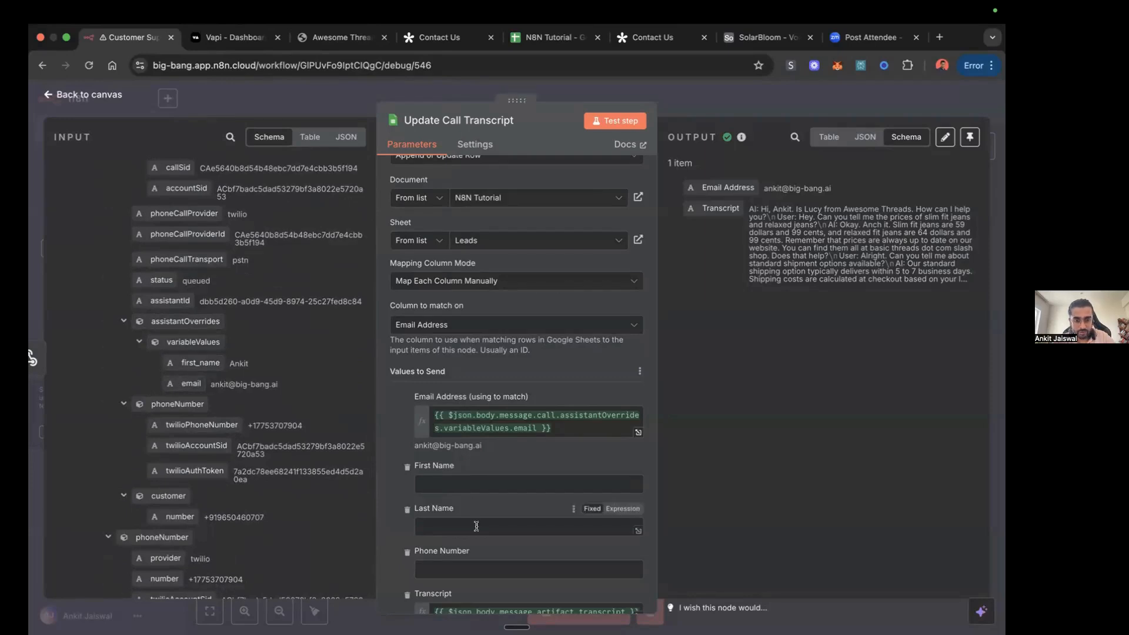
Step: Check the node's Transcript mapping and look through the rest of the End of Call Report input data for the transcript field
scroll(450, 518, "down", 3)
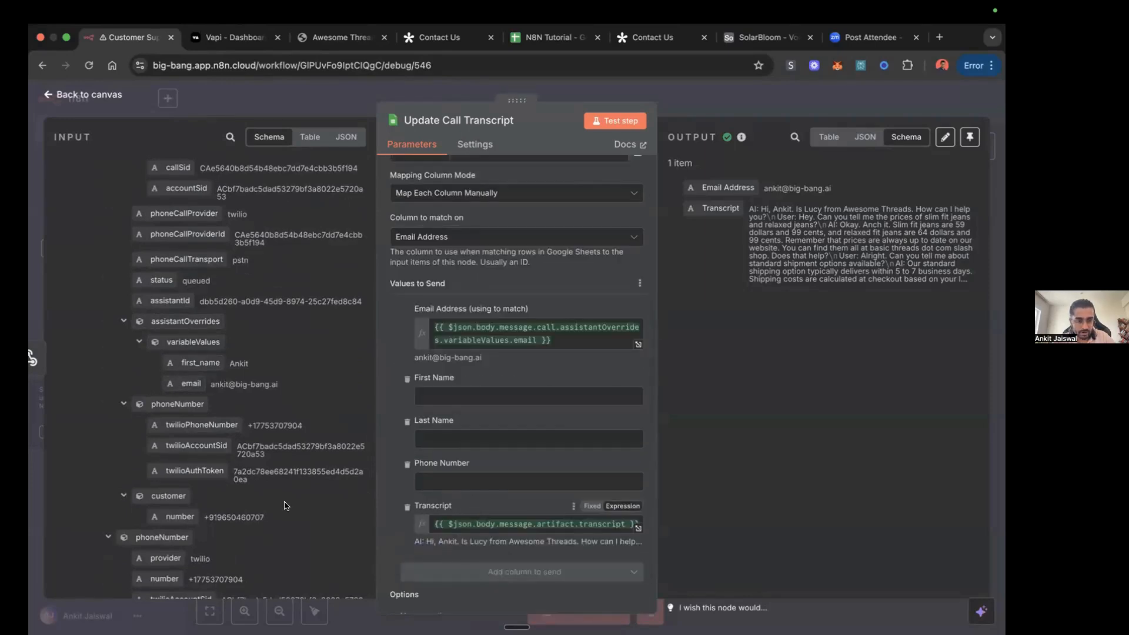
scroll(285, 506, "down", 10)
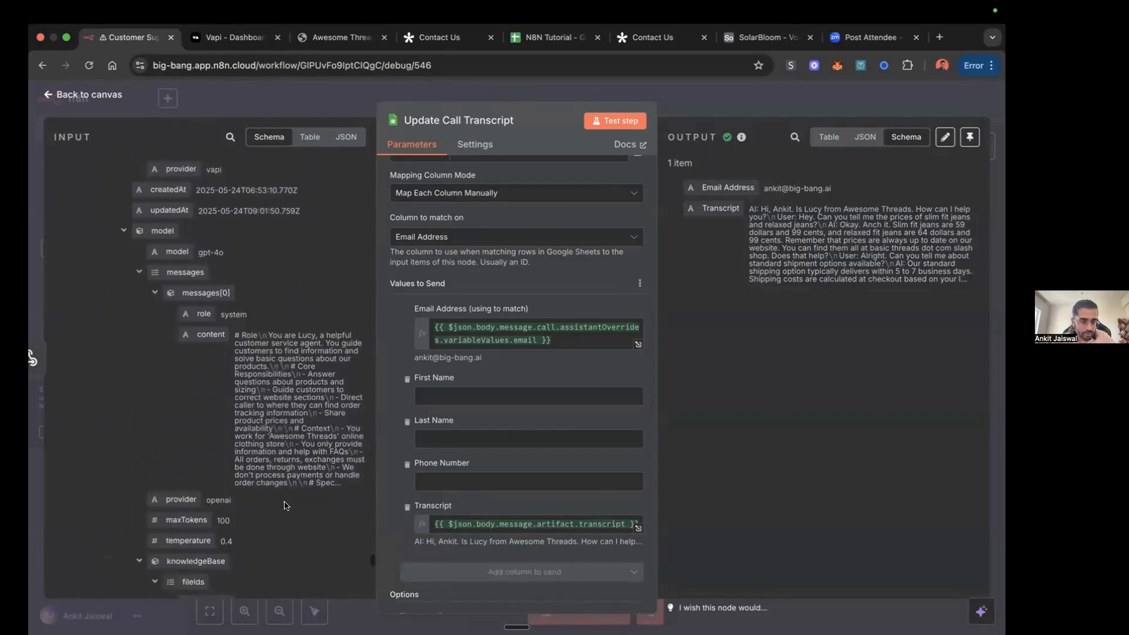
scroll(284, 503, "down", 10)
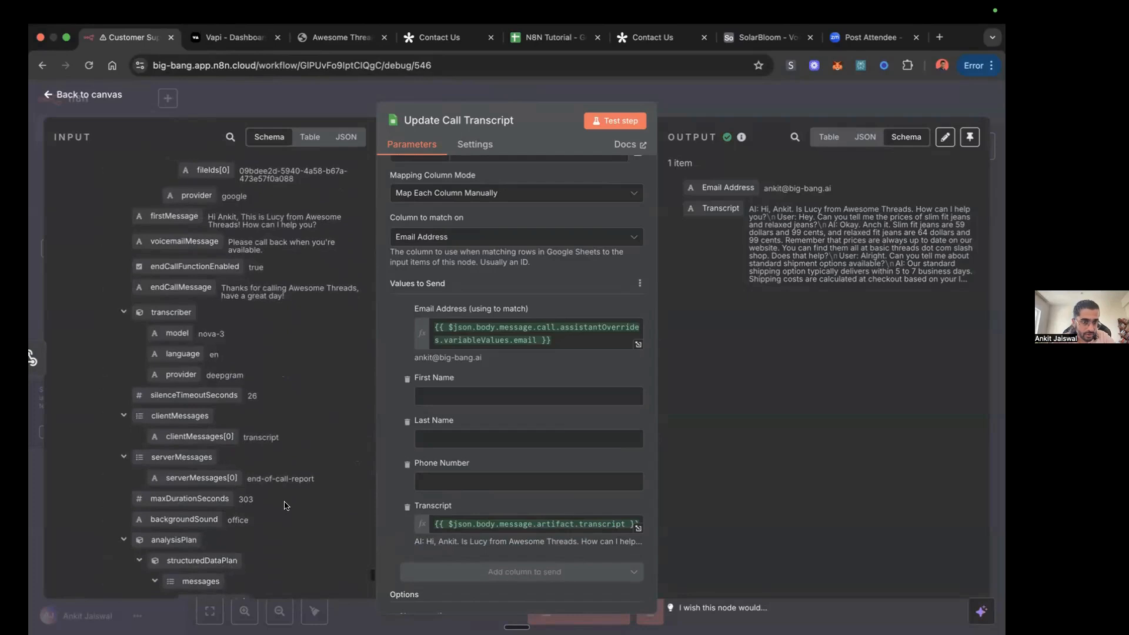
scroll(297, 443, "down", 10)
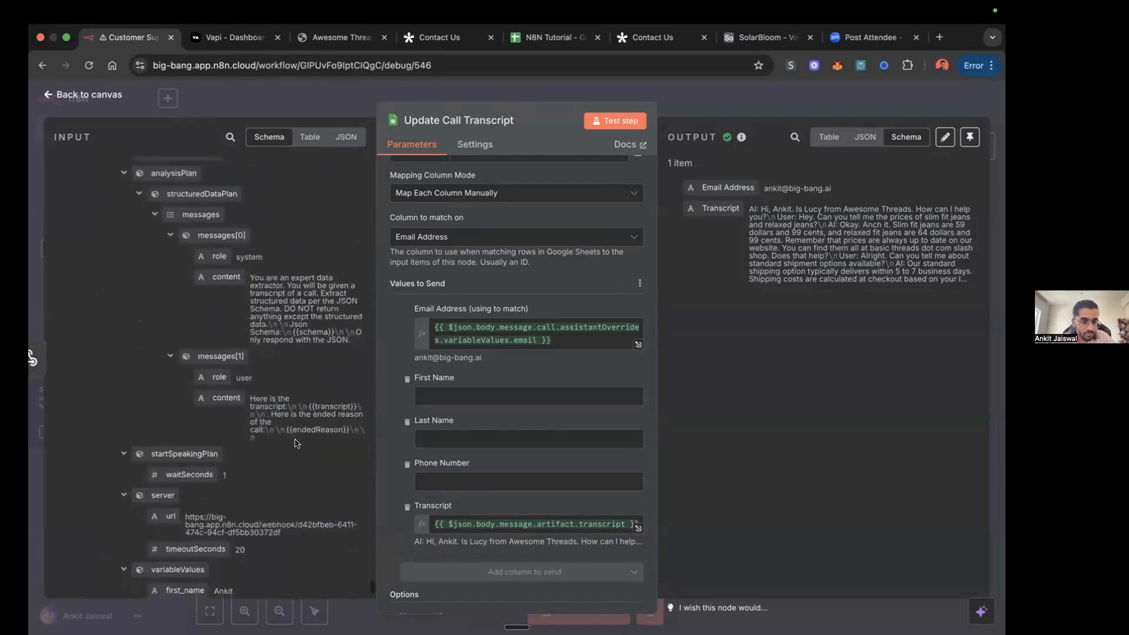
scroll(297, 443, "down", 3)
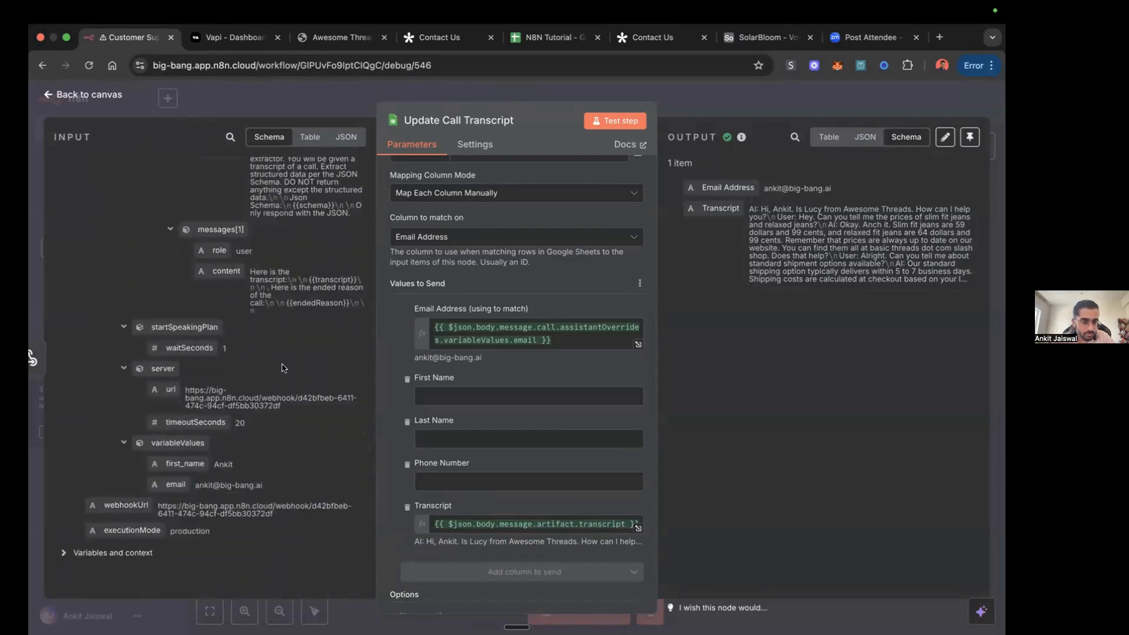
scroll(283, 369, "up", 7)
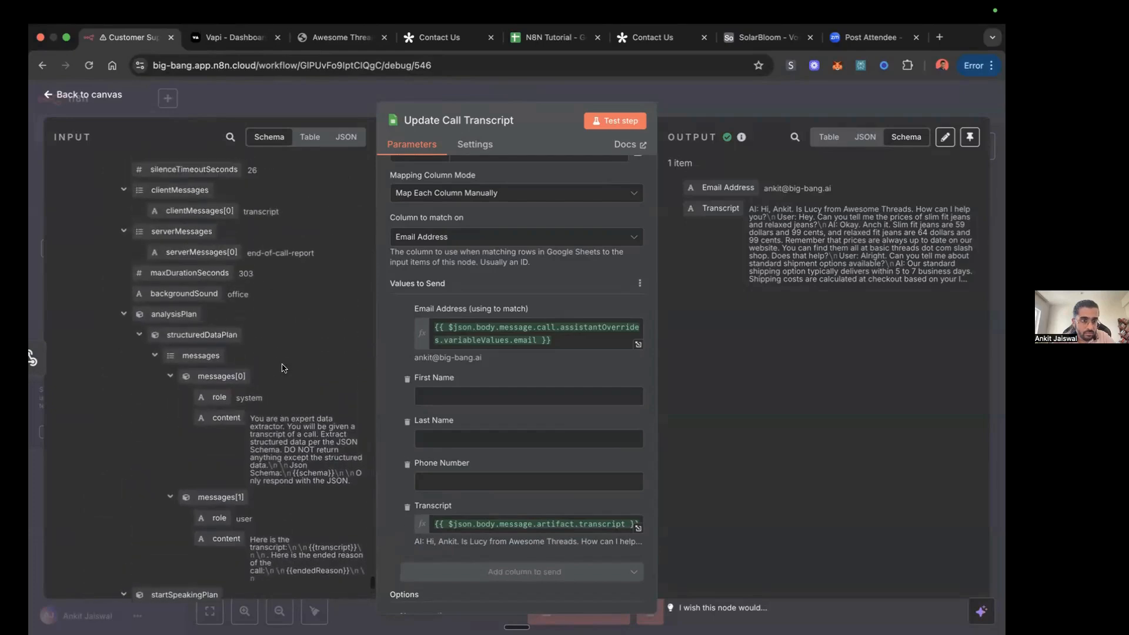
scroll(283, 368, "up", 8)
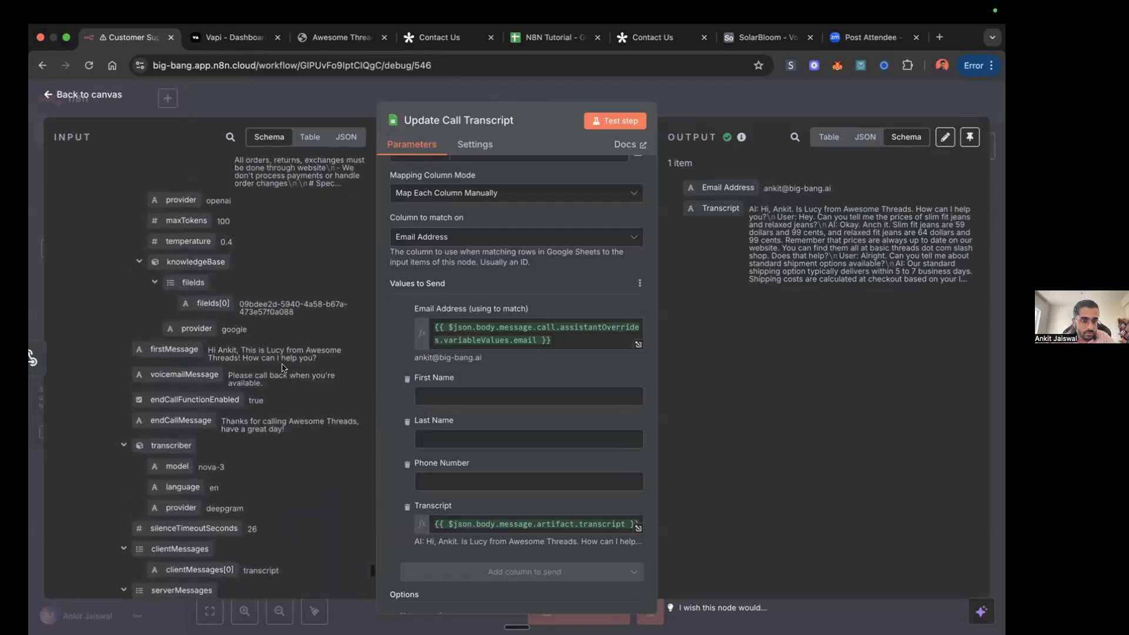
scroll(283, 368, "up", 1)
scroll(282, 368, "up", 4)
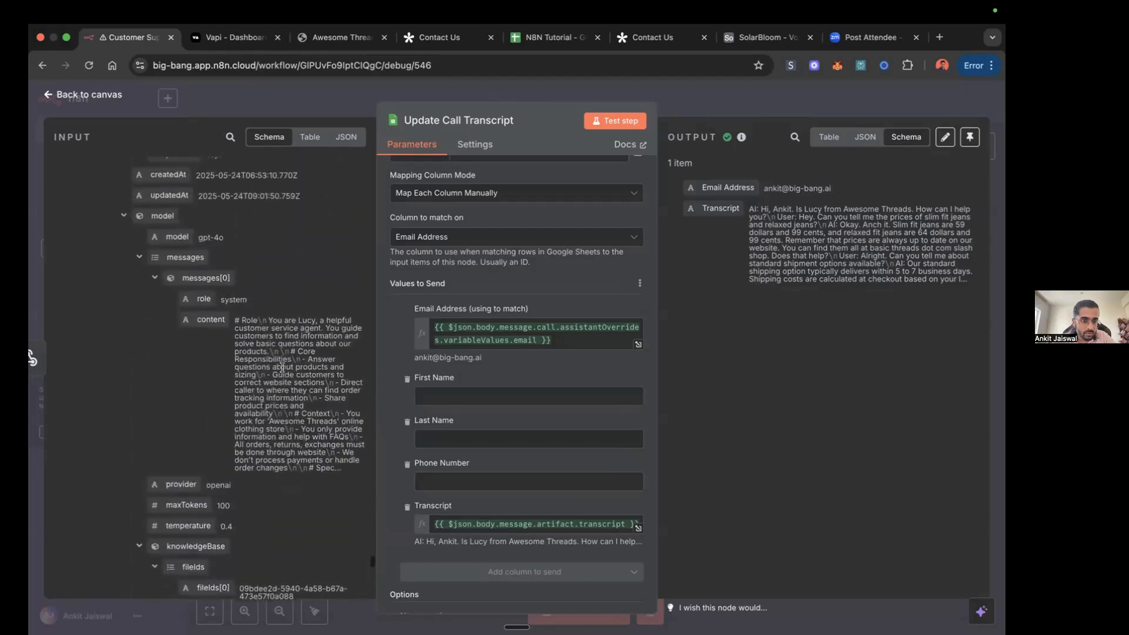
scroll(282, 369, "up", 10)
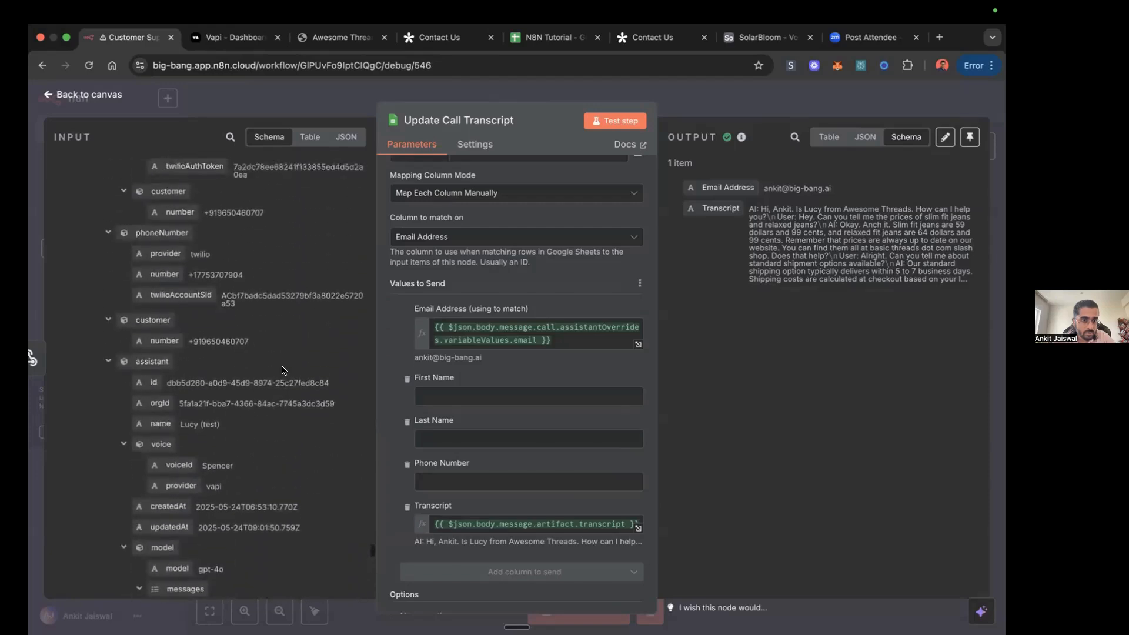
scroll(282, 369, "up", 7)
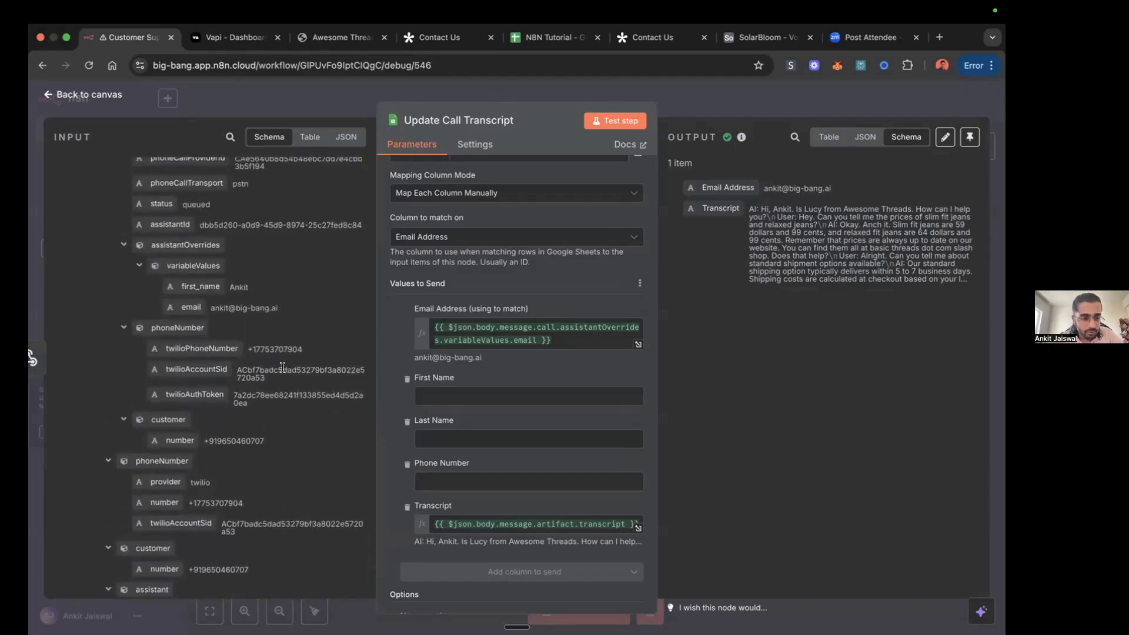
scroll(282, 368, "up", 7)
scroll(282, 369, "up", 10)
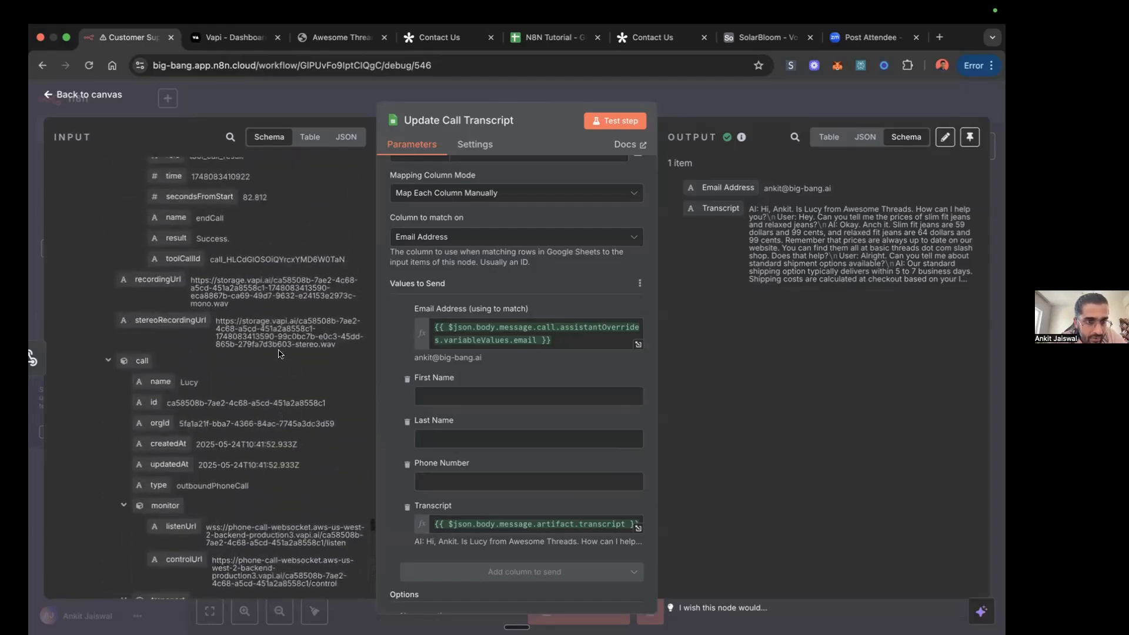
Step: Search the input data for "transcrip", review the matching fields, and clear the search
left_click(229, 132)
type("transcrip")
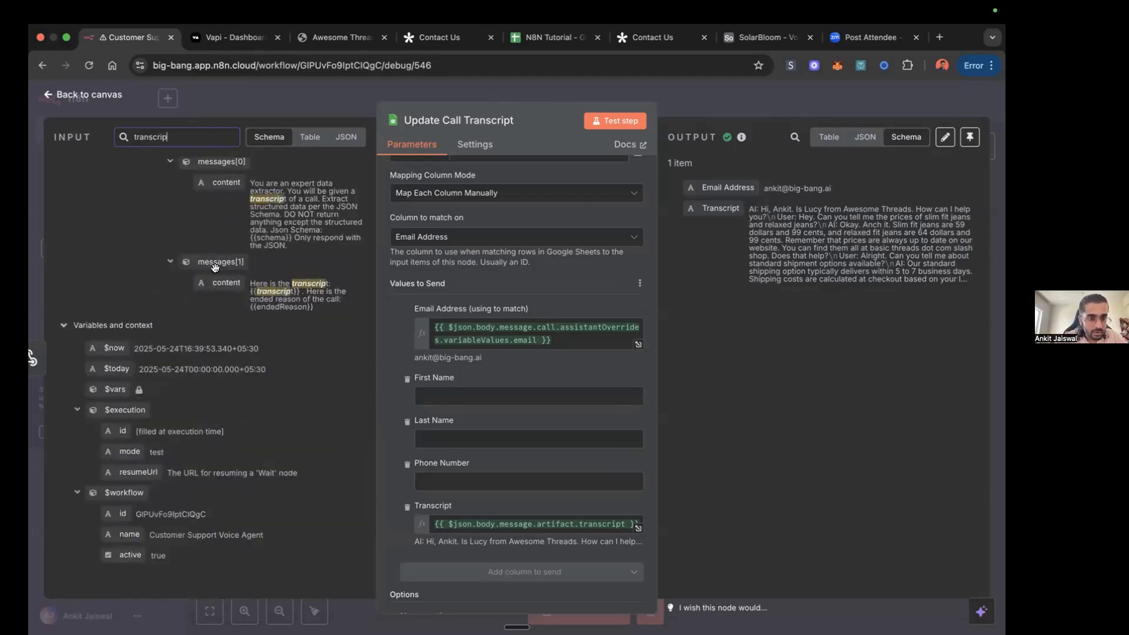
scroll(194, 295, "up", 5)
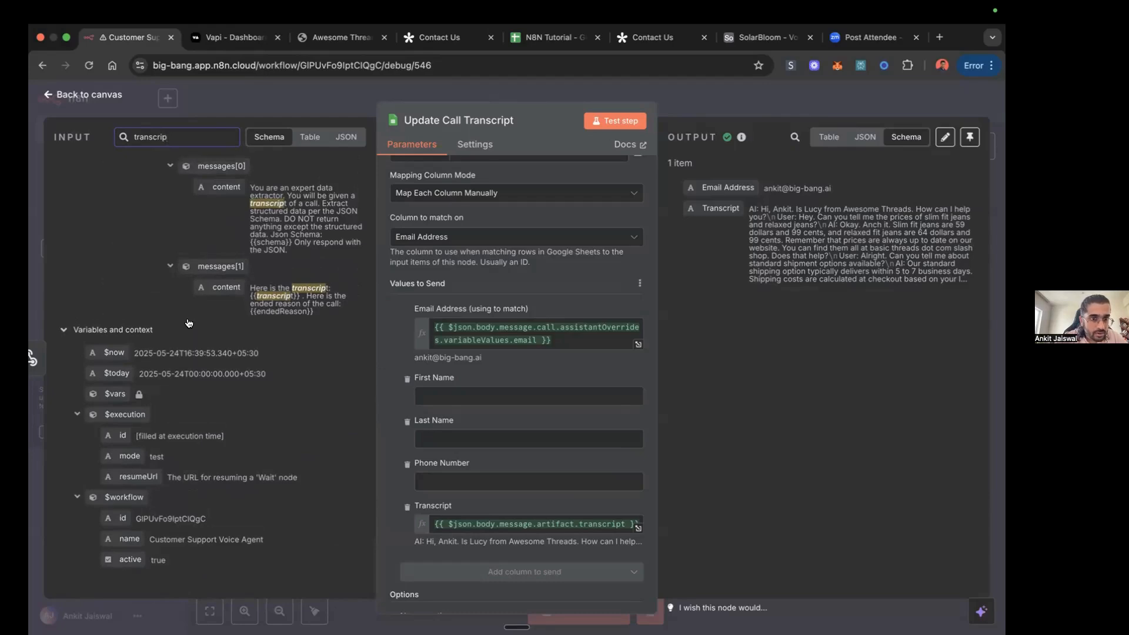
scroll(207, 250, "up", 1)
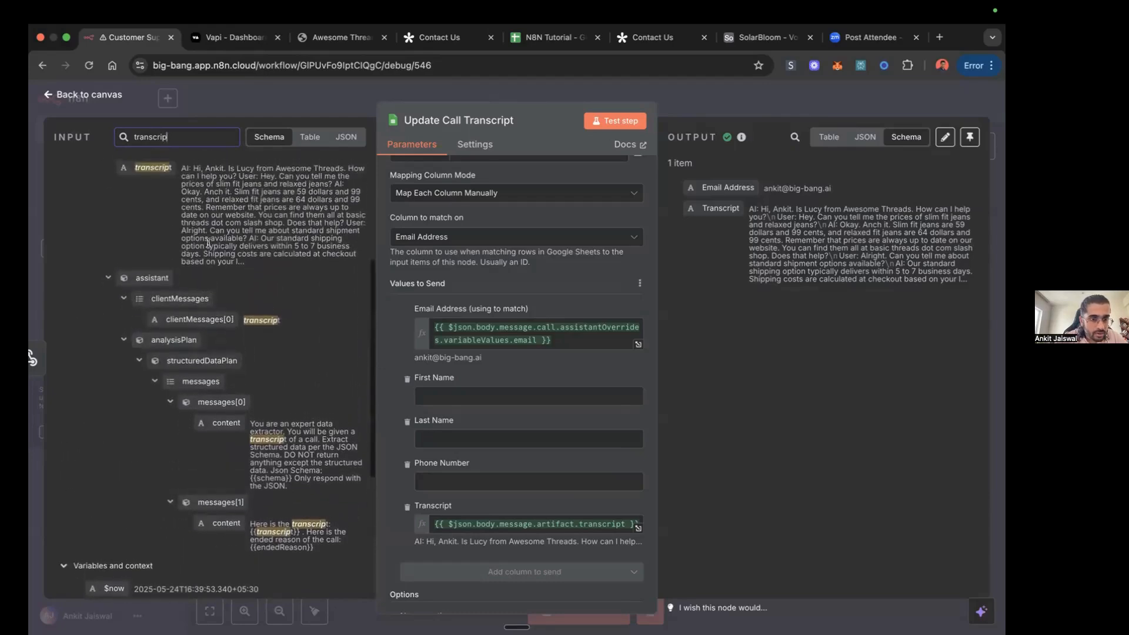
scroll(208, 243, "up", 2)
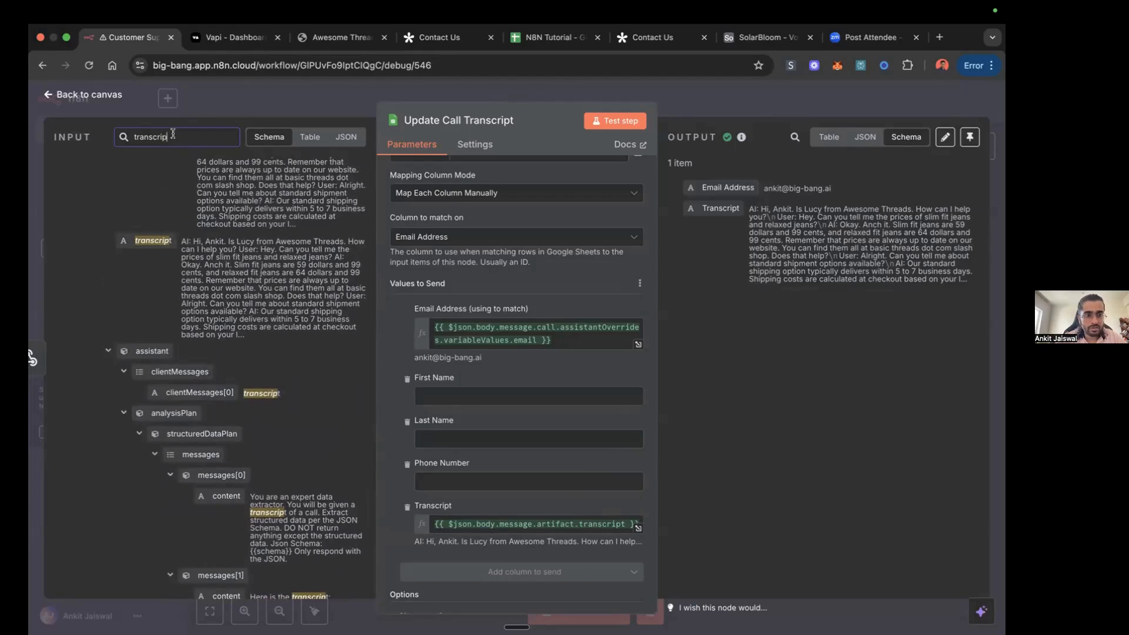
double_click(199, 131)
key("BackSpace")
Step: Review the remaining values to send and options in the Update Call Transcript node, and return to the workflow canvas
scroll(480, 326, "down", 2)
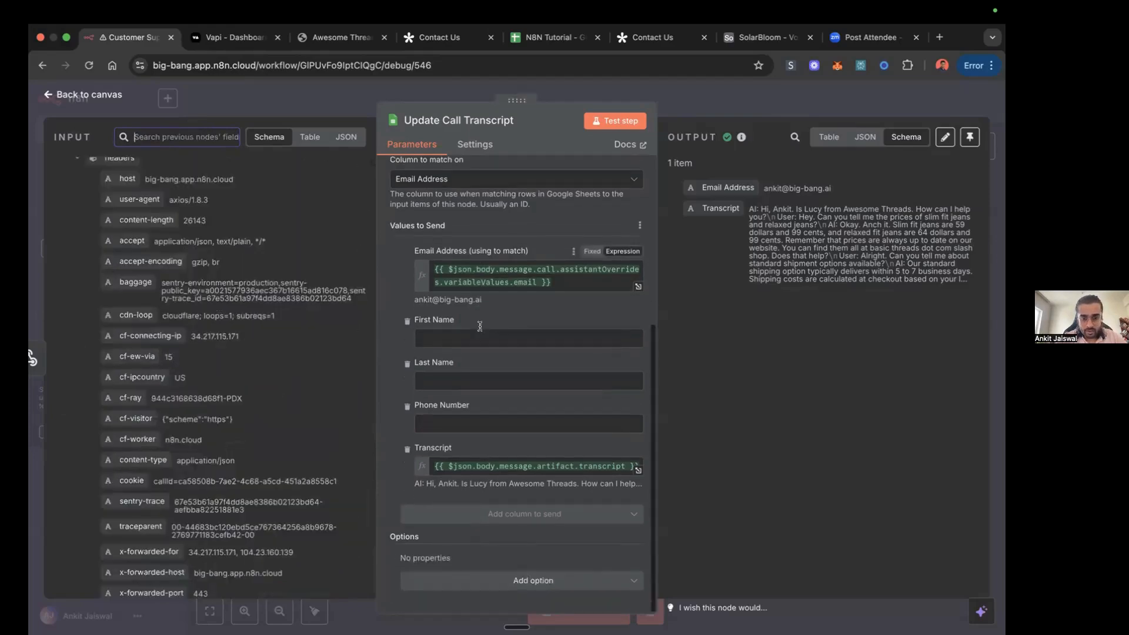
scroll(480, 326, "up", 5)
left_click(734, 104)
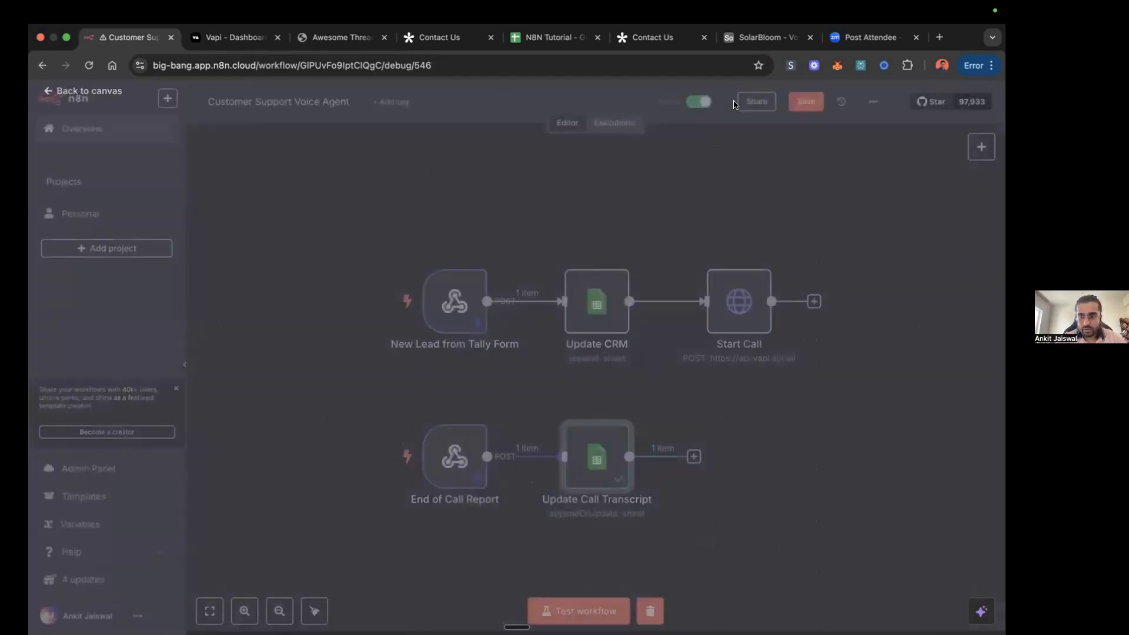
mouse_move(364, 466)
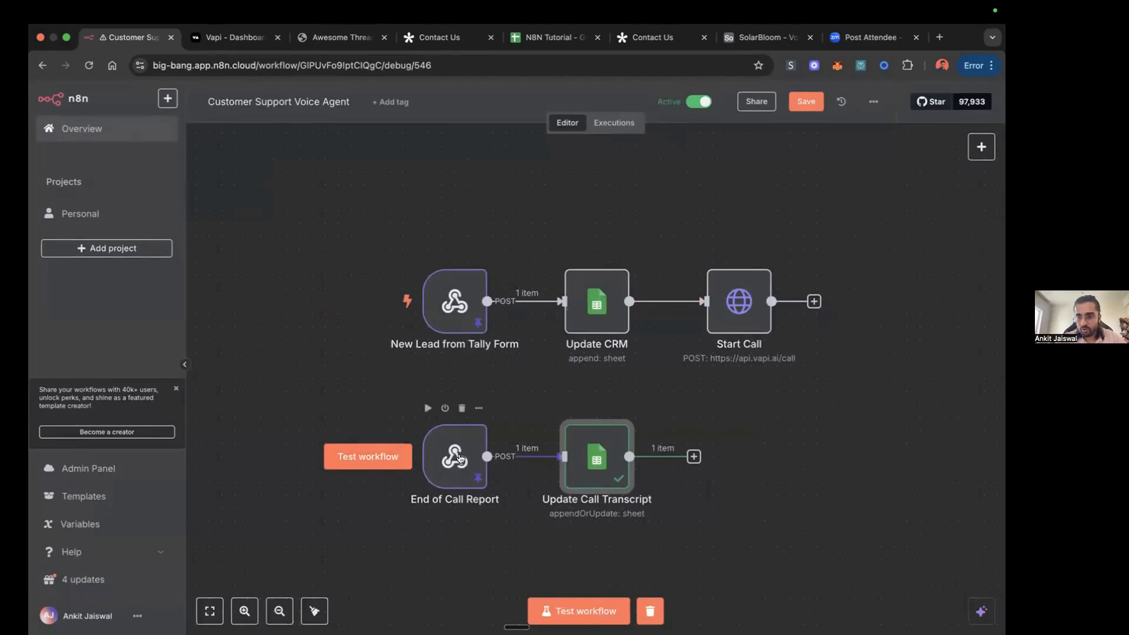
Step: Review the Leads sheet transcripts and the Contact Us form, and trace both branches of the Customer Support Voice Agent workflow
mouse_move(466, 461)
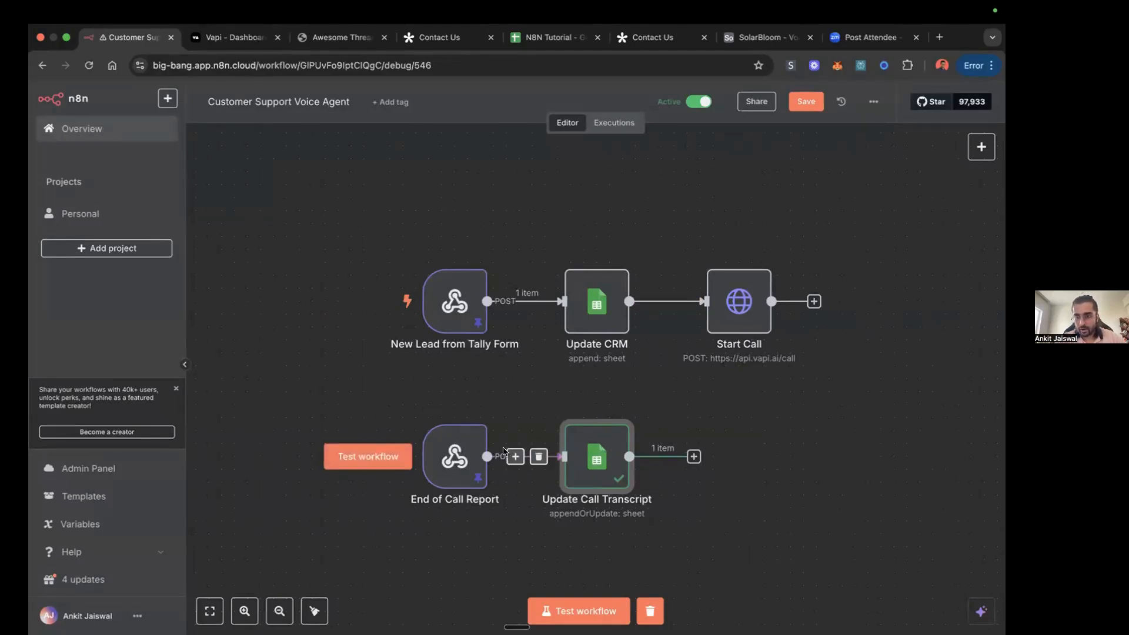
left_click(552, 38)
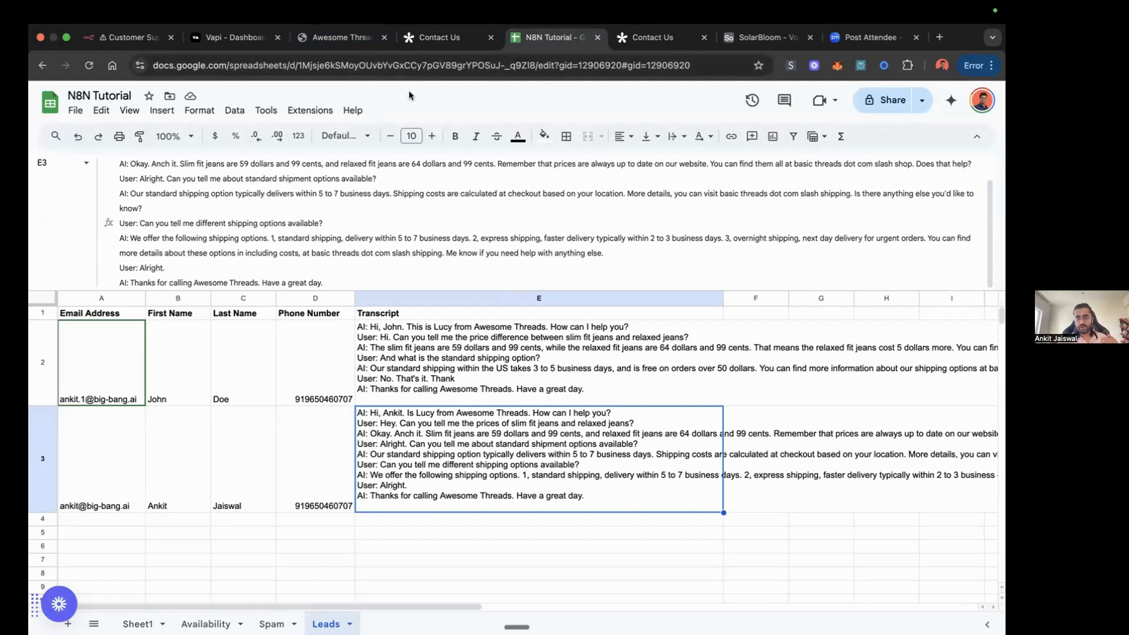
left_click(432, 39)
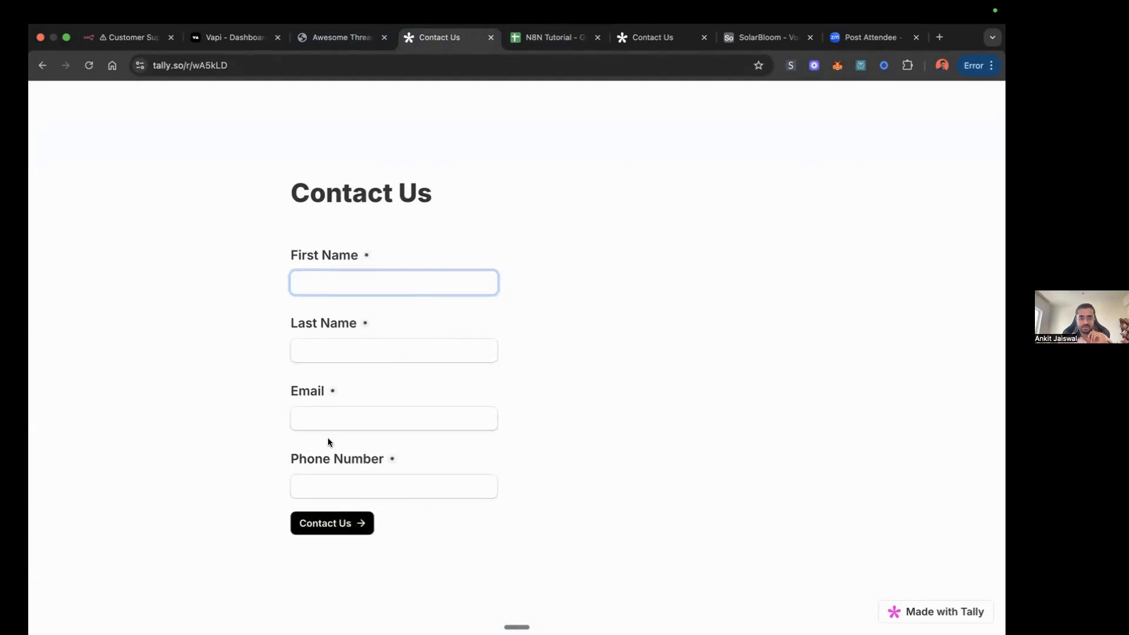
left_click(134, 39)
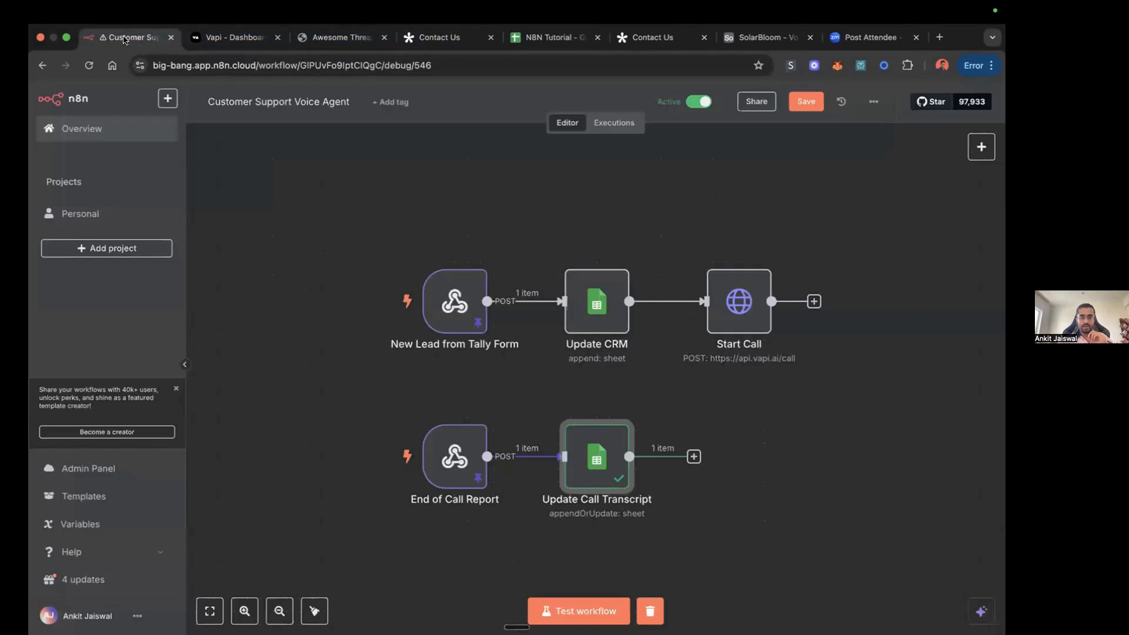
mouse_move(388, 305)
mouse_move(452, 309)
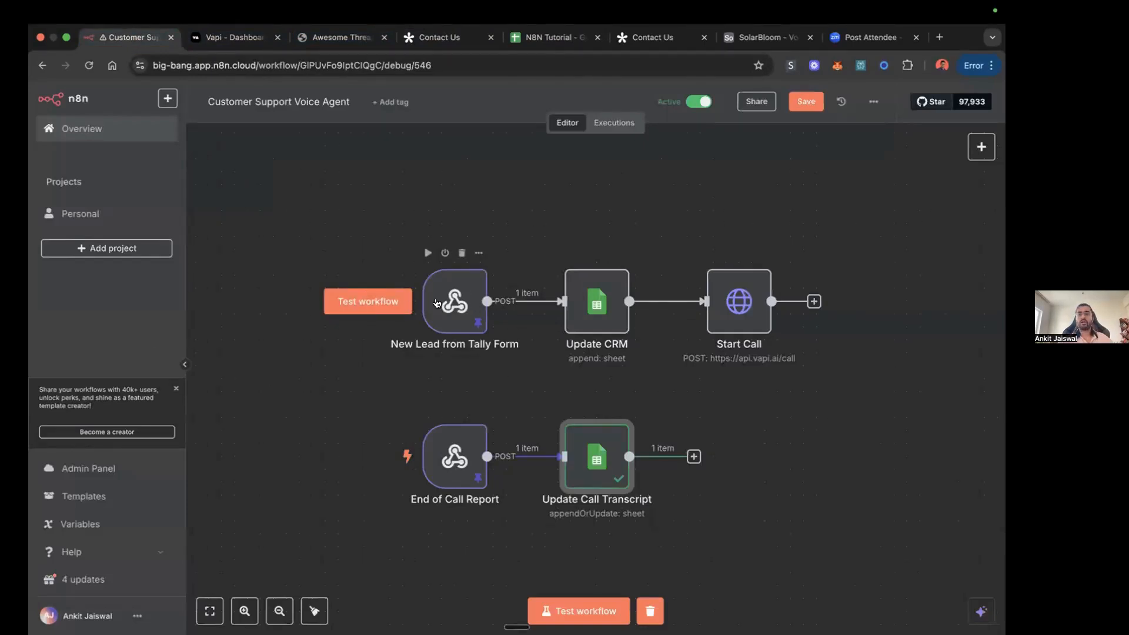
mouse_move(556, 296)
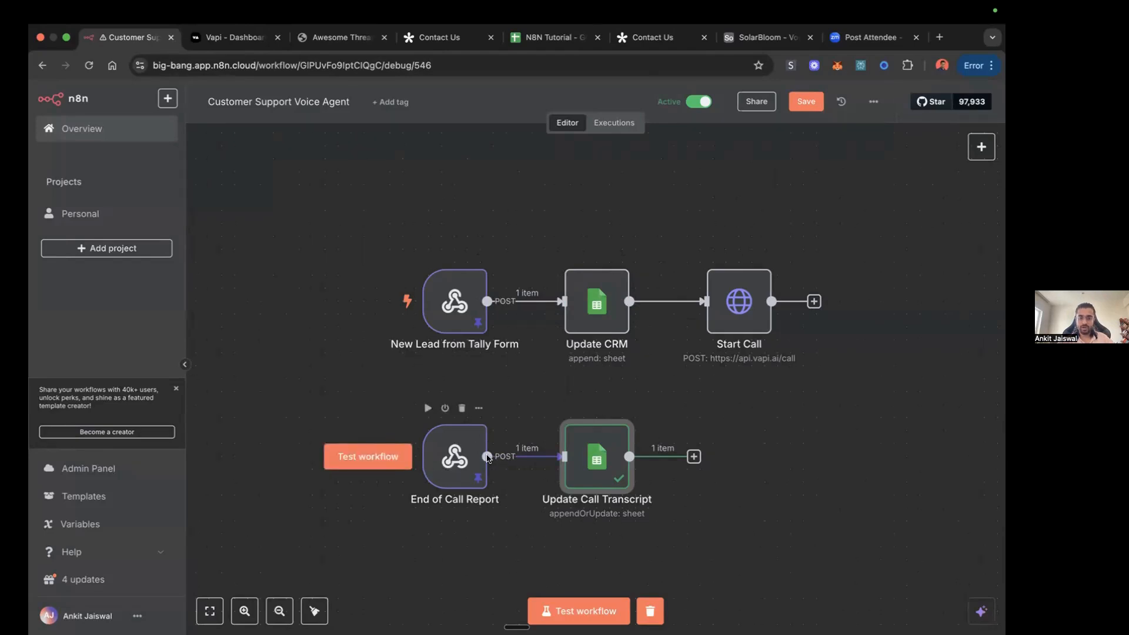
mouse_move(553, 454)
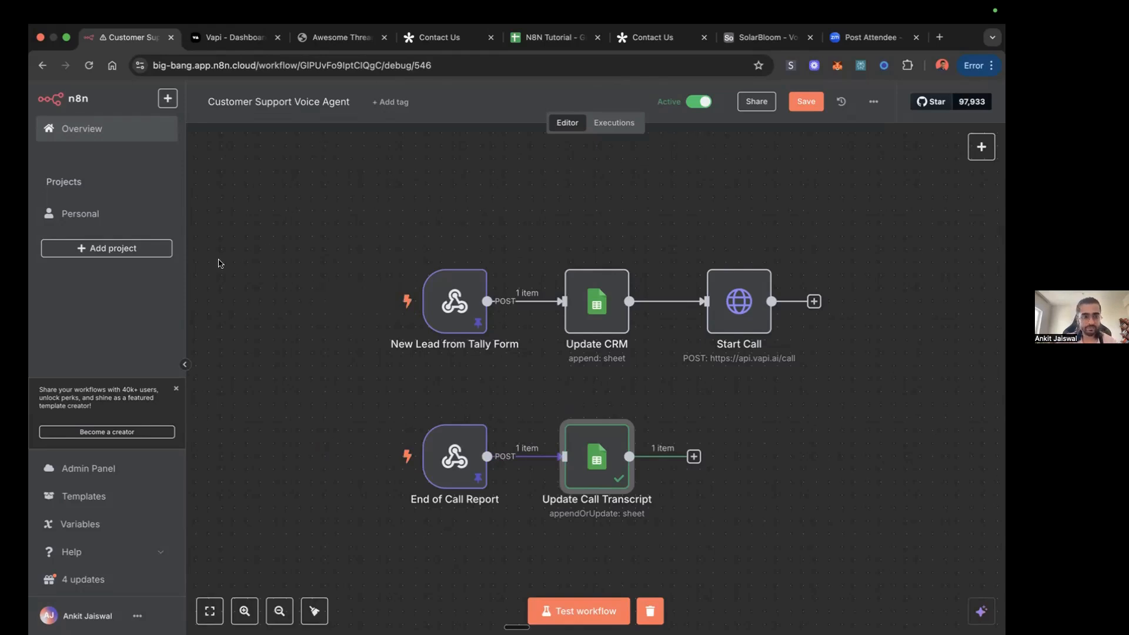
Step: Save the Customer Support Voice Agent workflow and open the Voice Calling Agent - Lead Qualification workflow from the Personal project
left_click(801, 102)
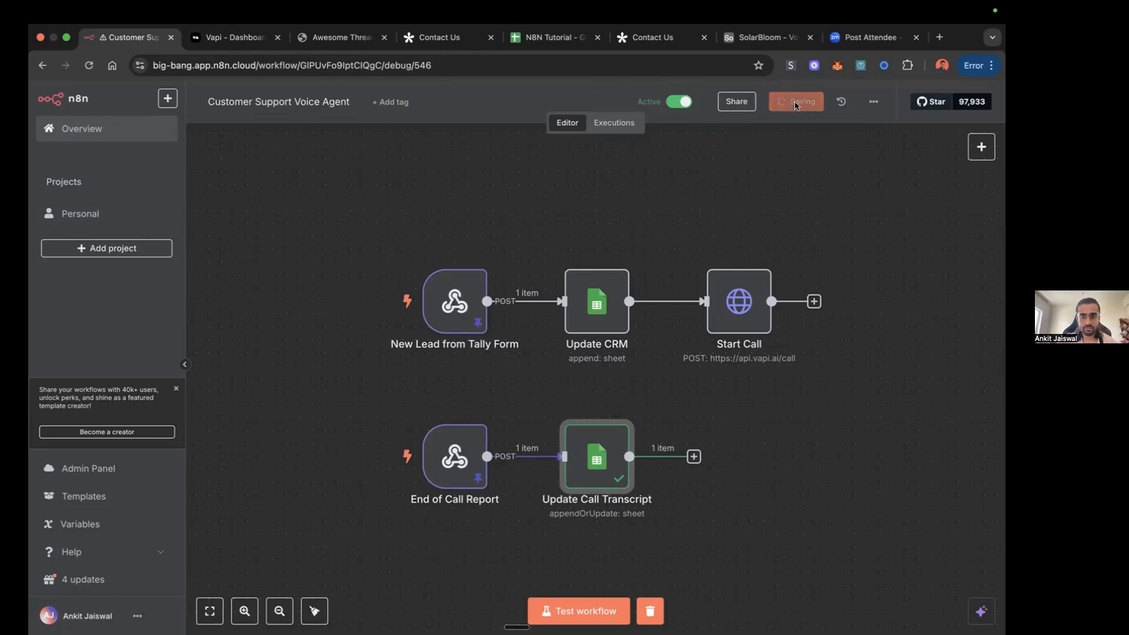
left_click(100, 216)
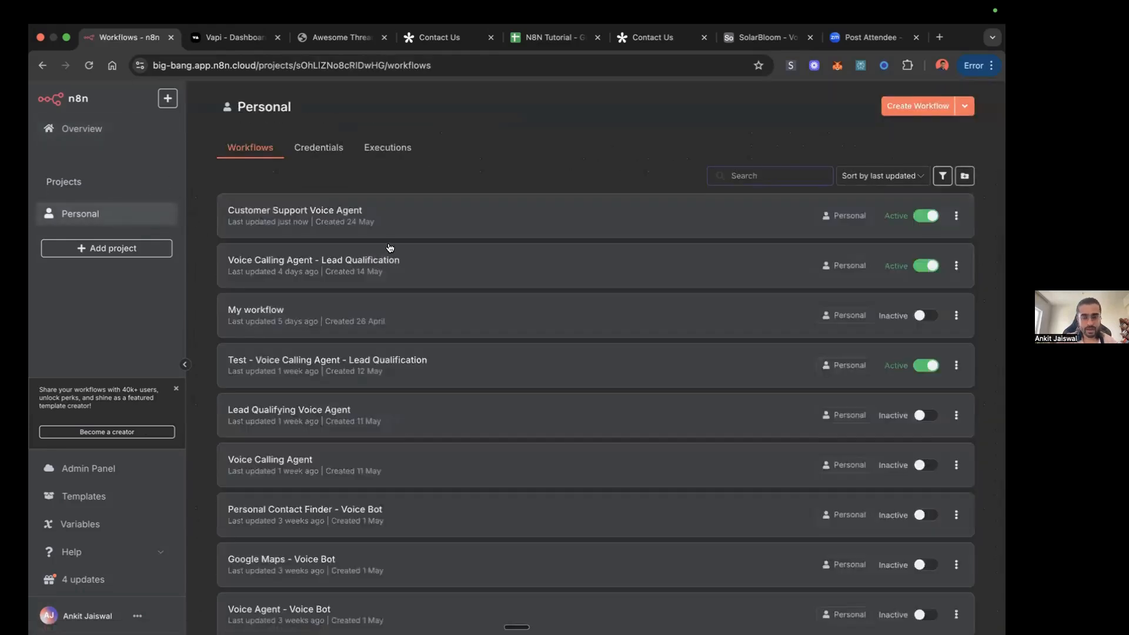
left_click(353, 268)
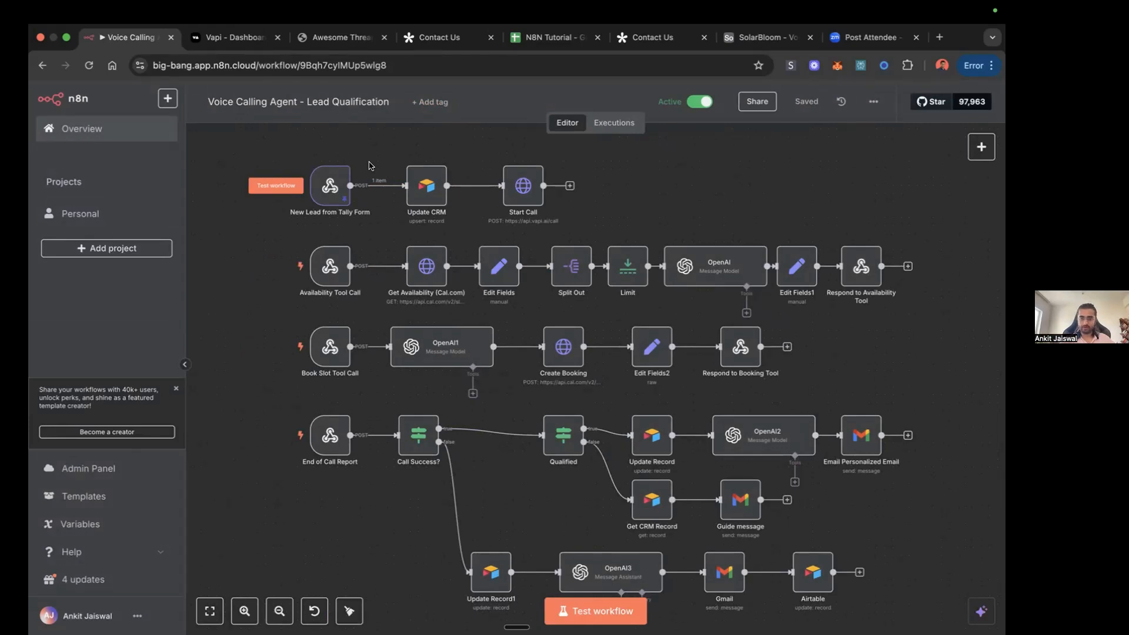
Step: Find the SolarBloom form in the Tally dashboard and copy its share link
left_click(439, 37)
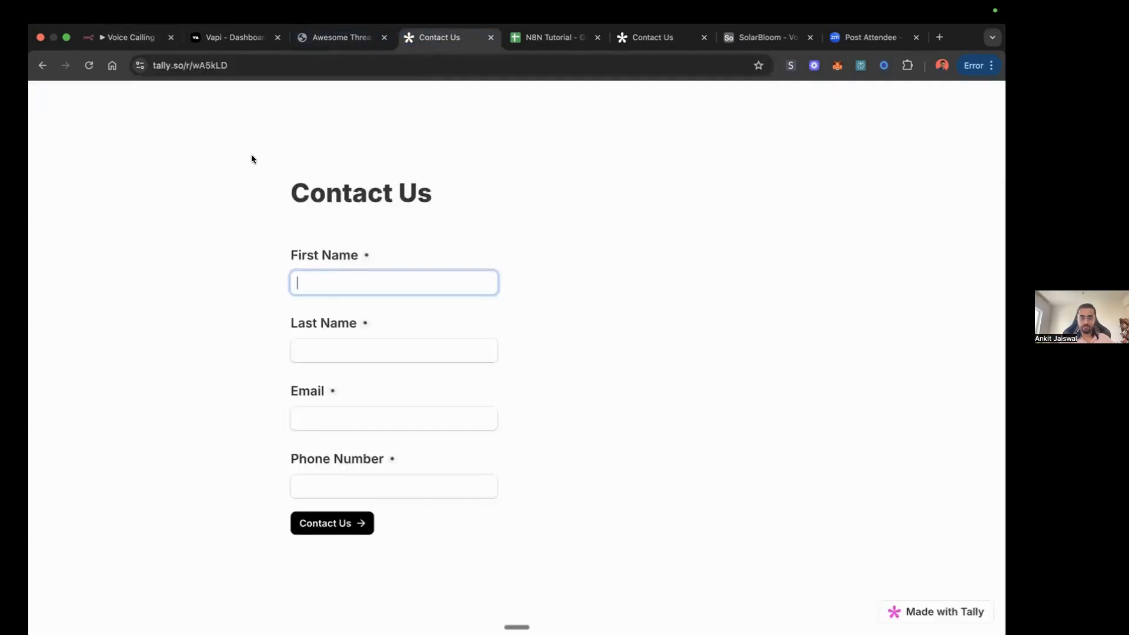
left_click(42, 66)
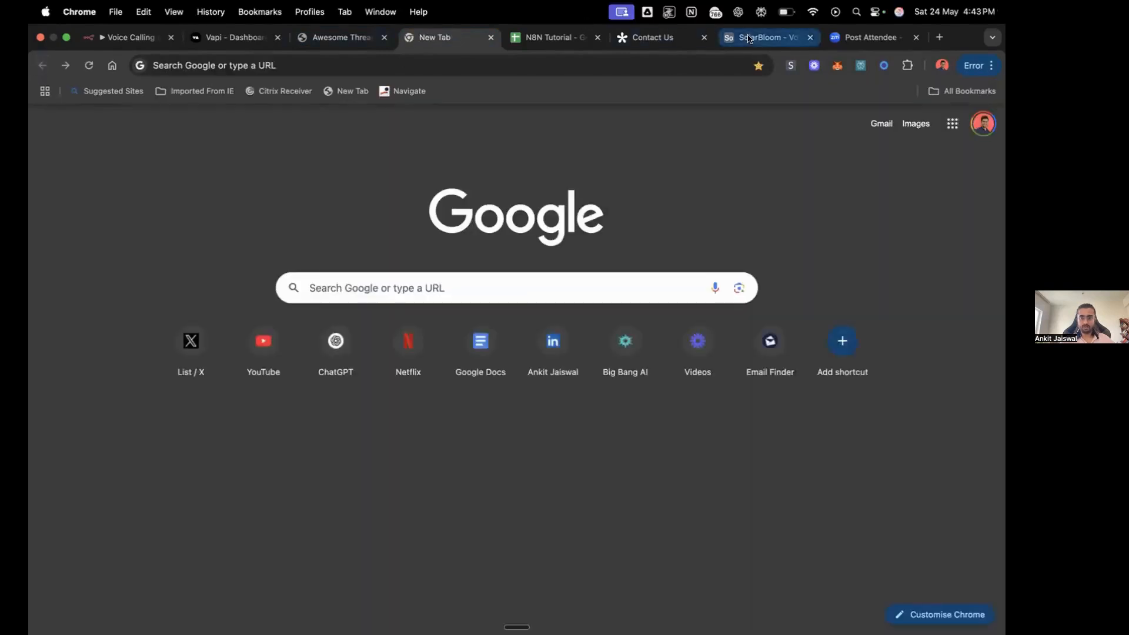
left_click(653, 37)
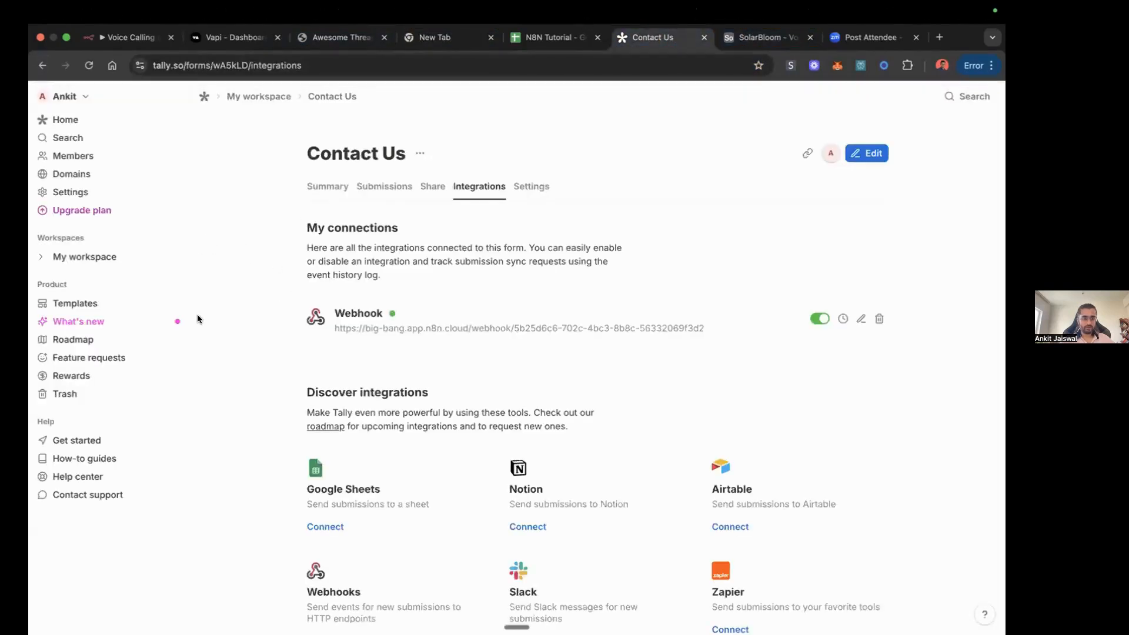
left_click(76, 122)
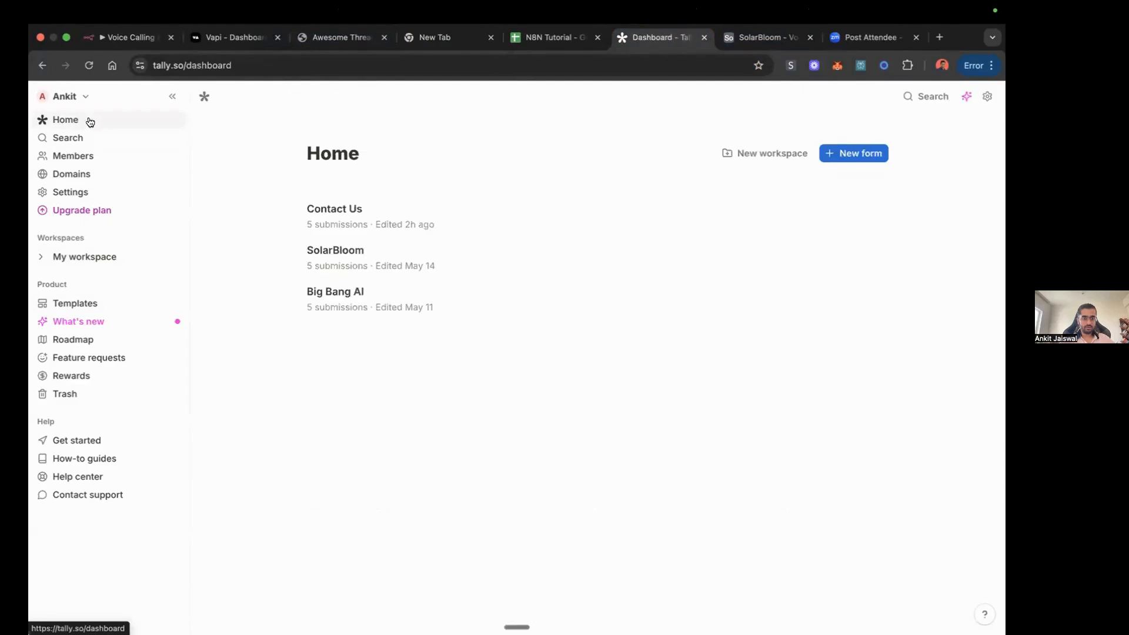
left_click(365, 257)
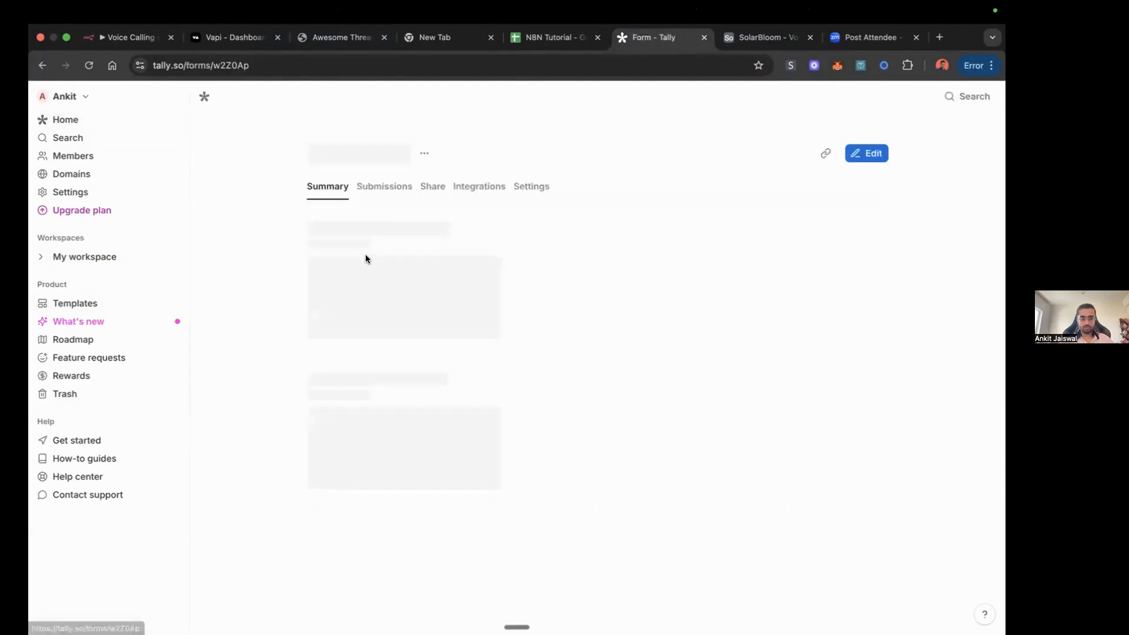
left_click(425, 192)
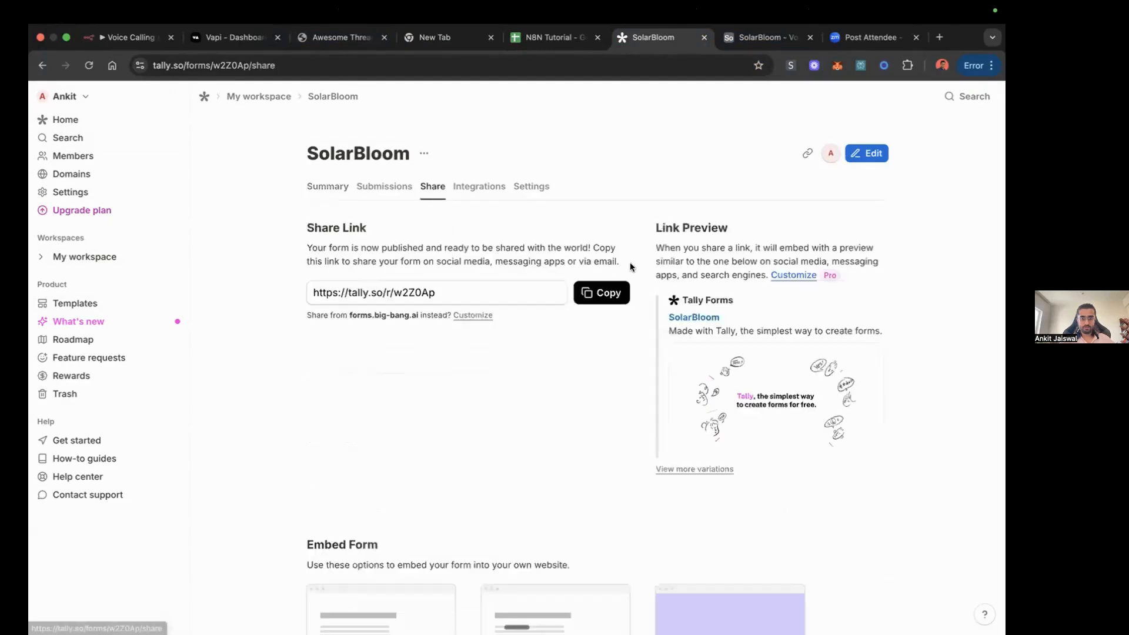
left_click(600, 294)
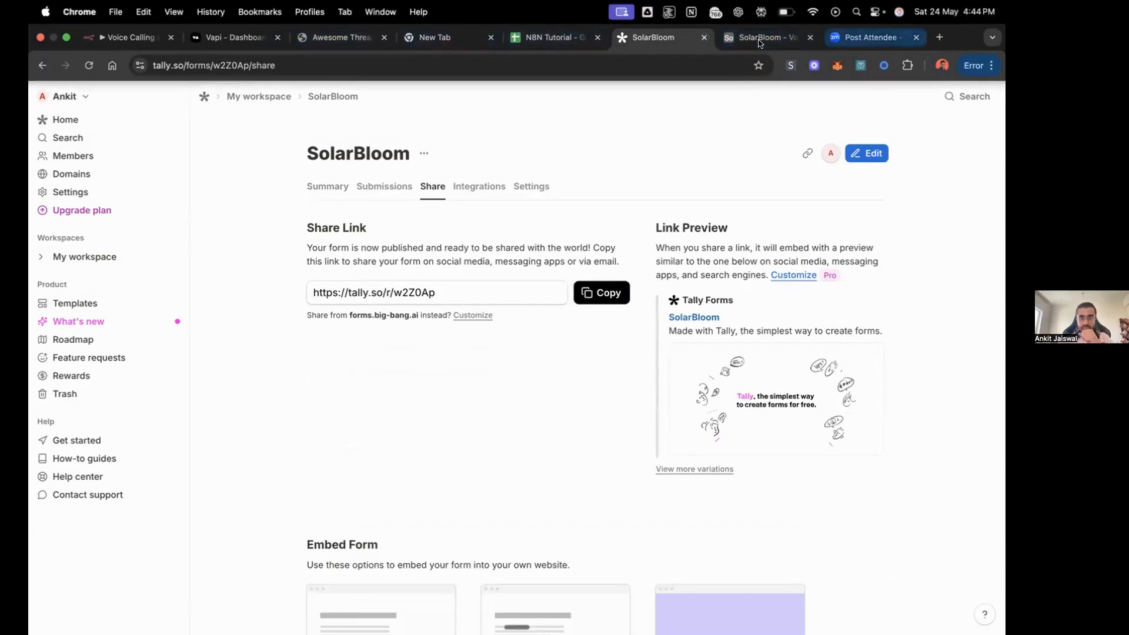
Step: Load the copied SolarBloom form link in the empty browser tab
left_click(438, 37)
left_click(337, 69)
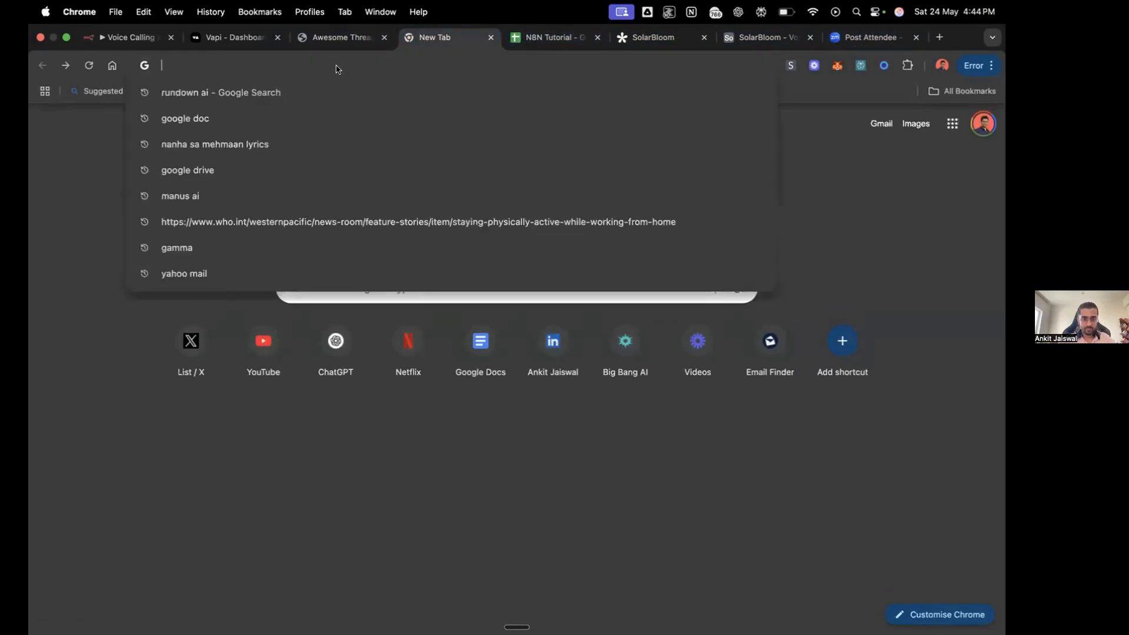
key("super+v")
key("Return")
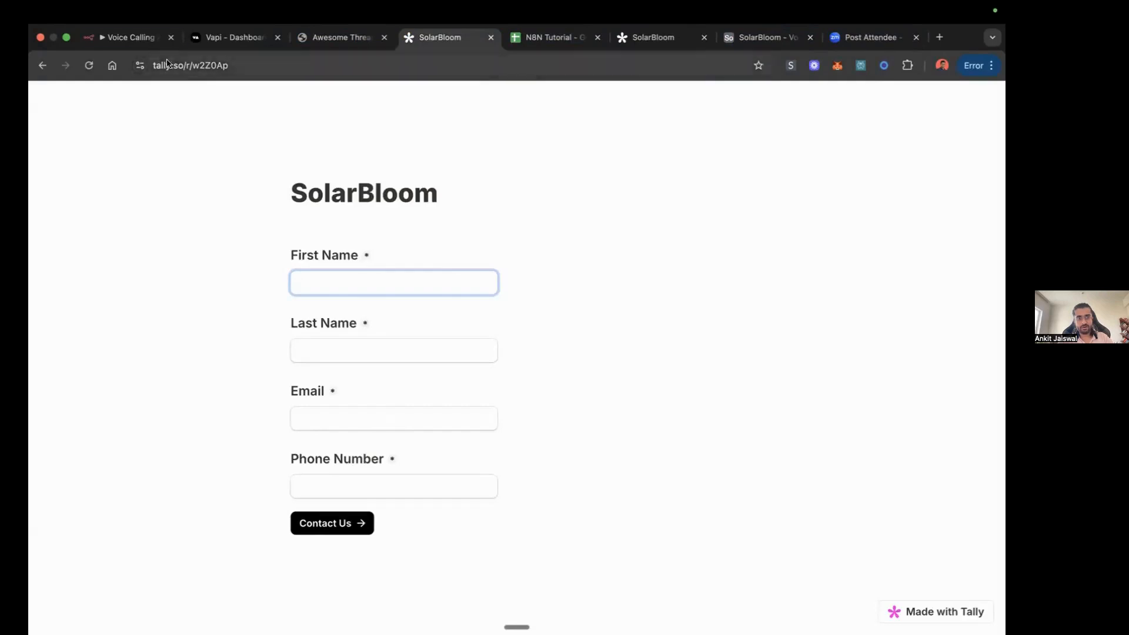
Step: Check the Lead Qualification workflow against the Qualified field in Airtable's SolarBloom - Voice Agent Leads table, and return to n8n
left_click(126, 37)
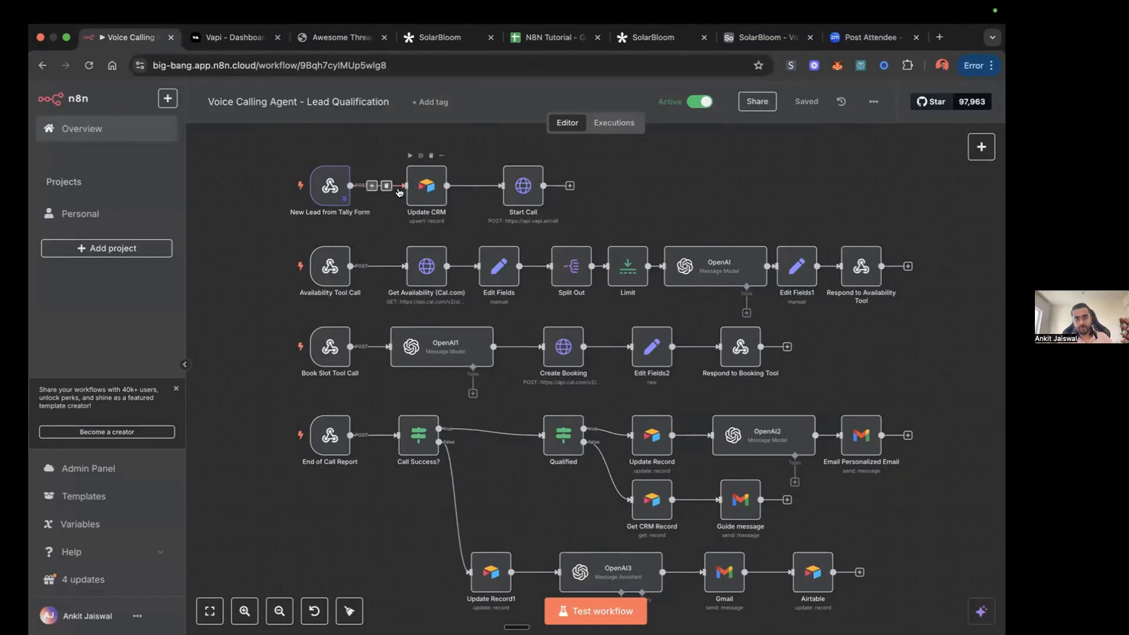
left_click(764, 37)
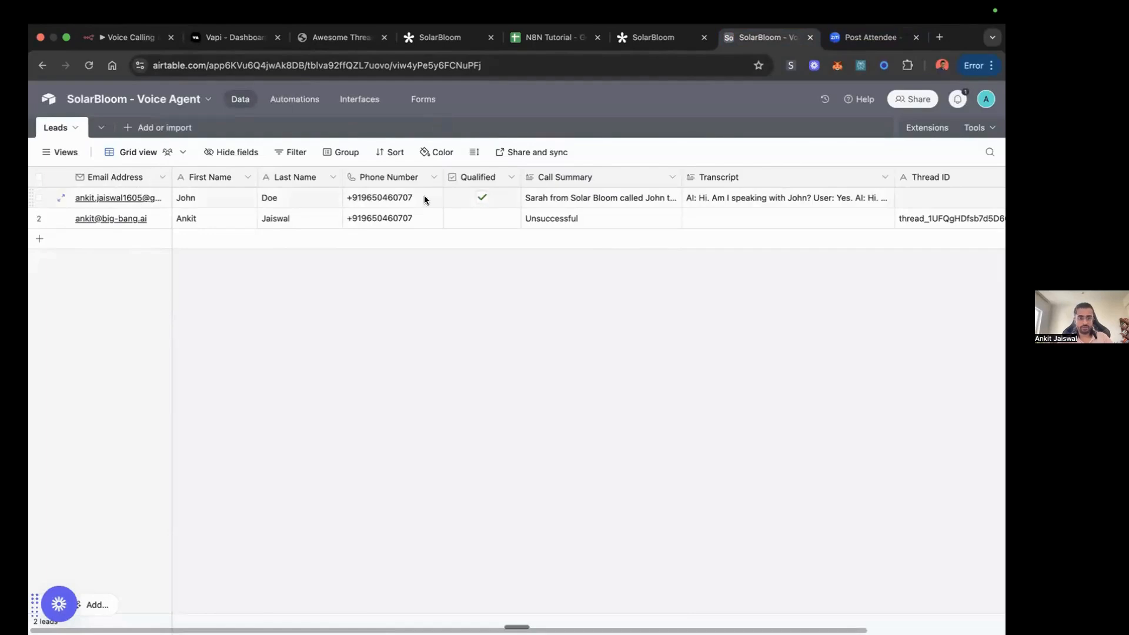
left_click(483, 194)
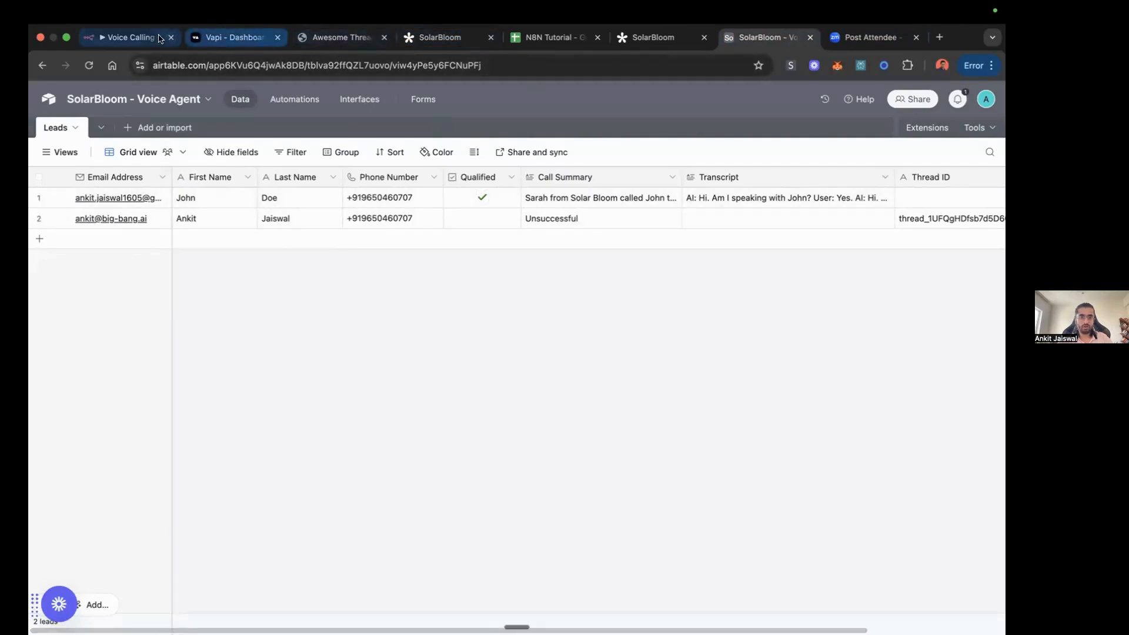
left_click(127, 37)
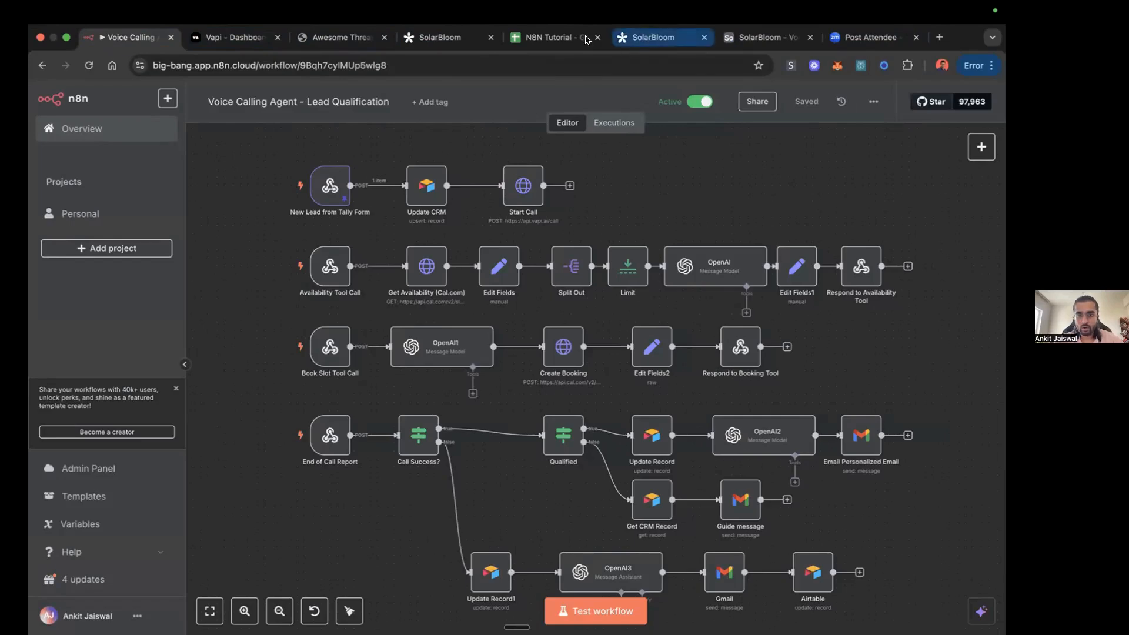
Step: Read the first lead's full call transcript in the Airtable Leads table, close it, and return to the Lead Qualification workflow
left_click(759, 37)
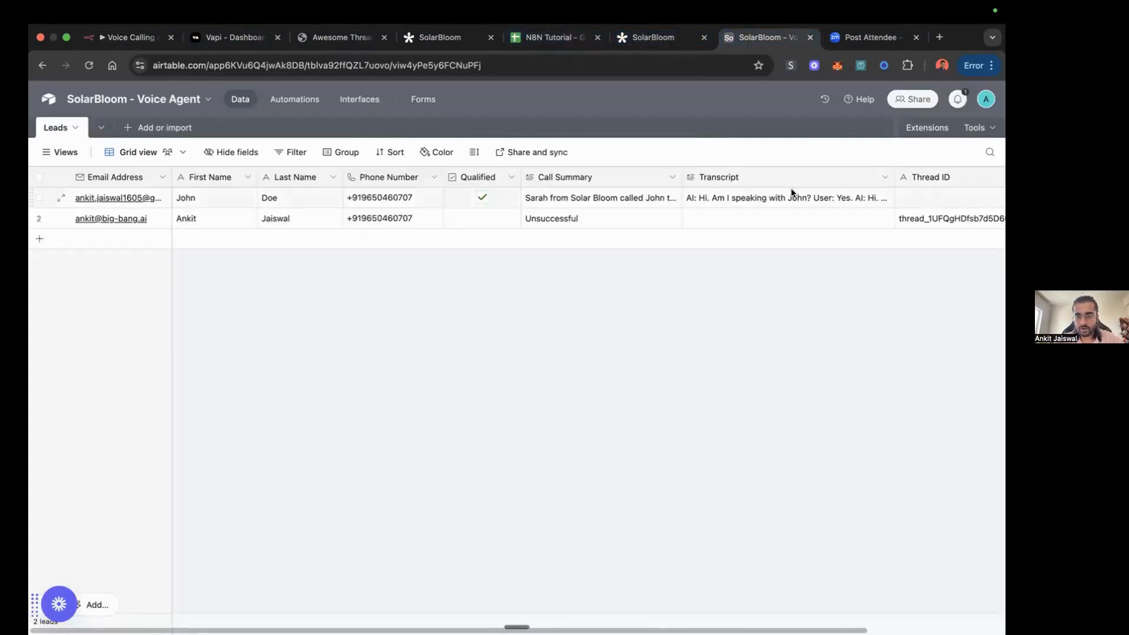
left_click(880, 193)
left_click(888, 199)
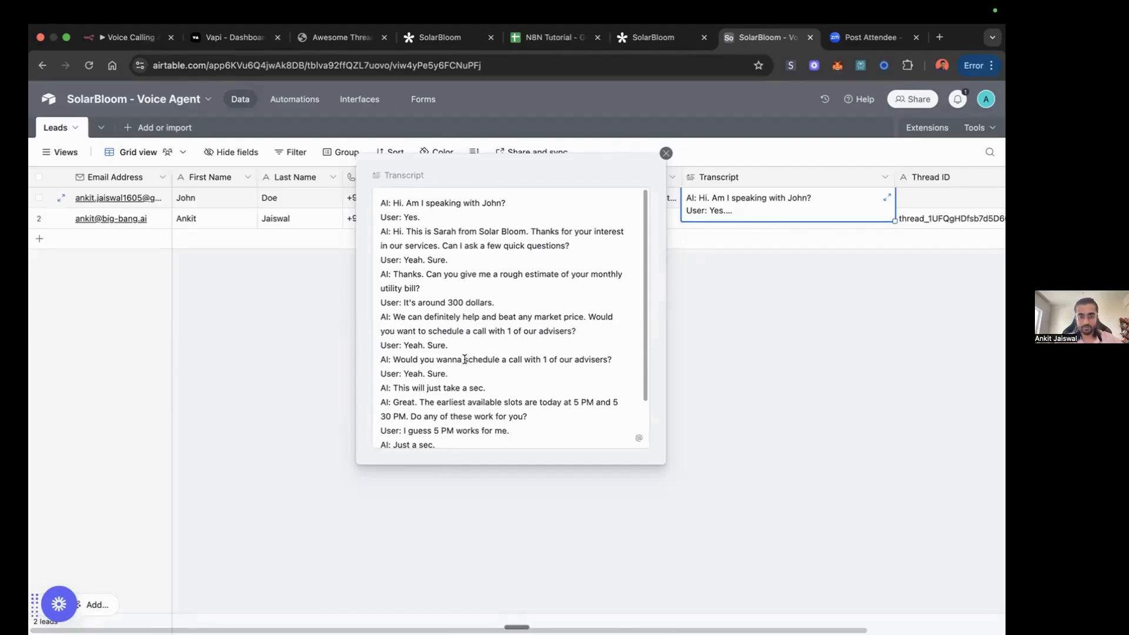
scroll(481, 366, "down", 2)
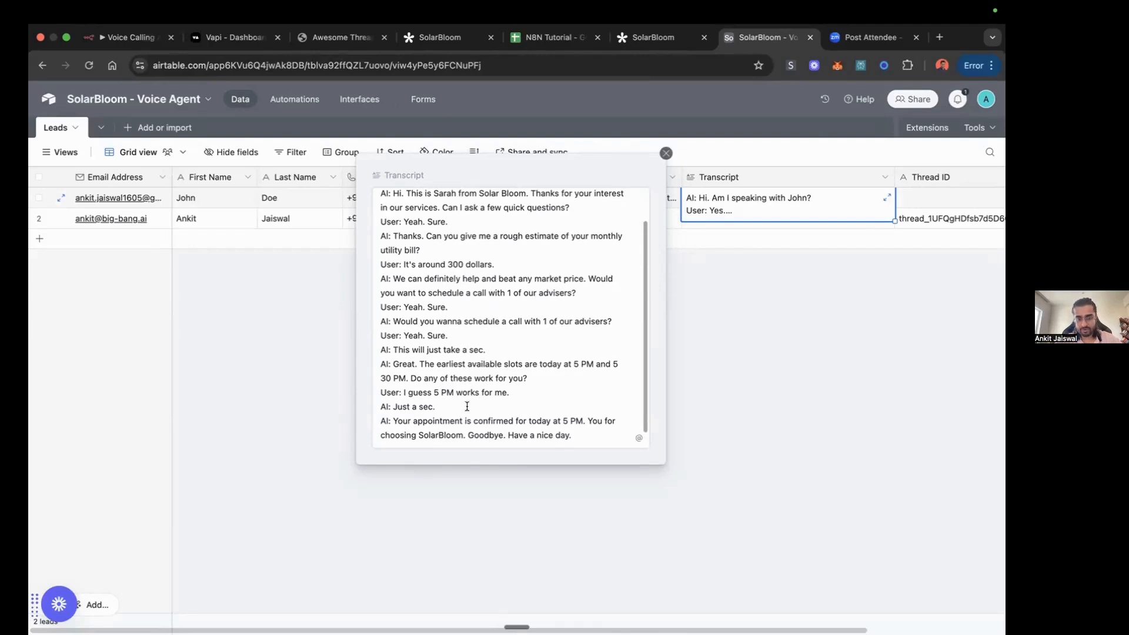
scroll(442, 407, "down", 1)
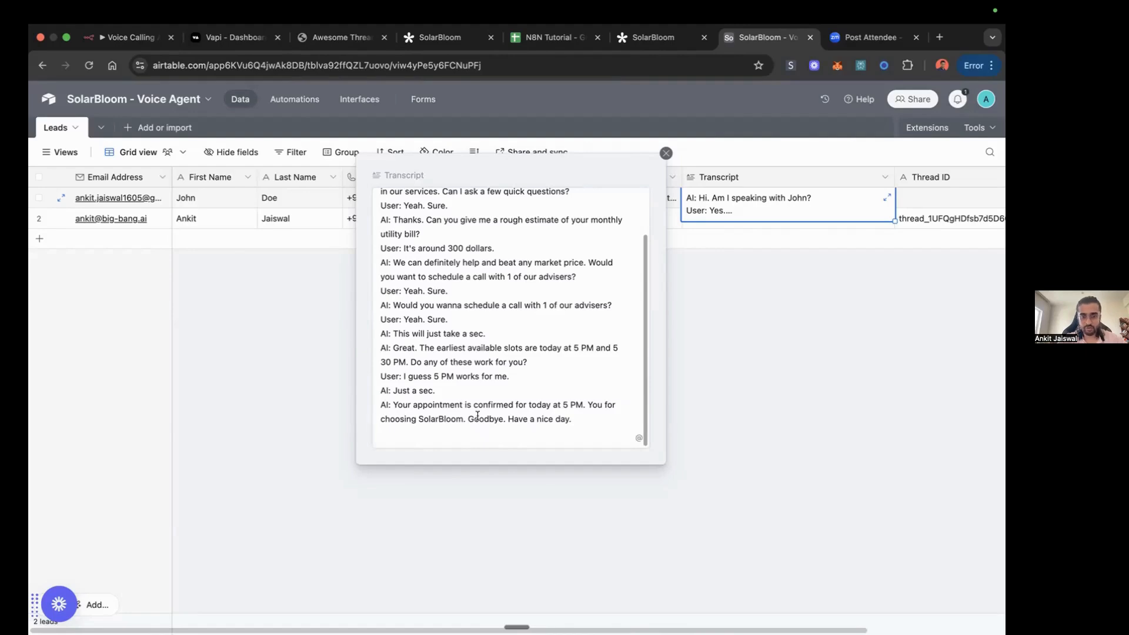
left_click(693, 311)
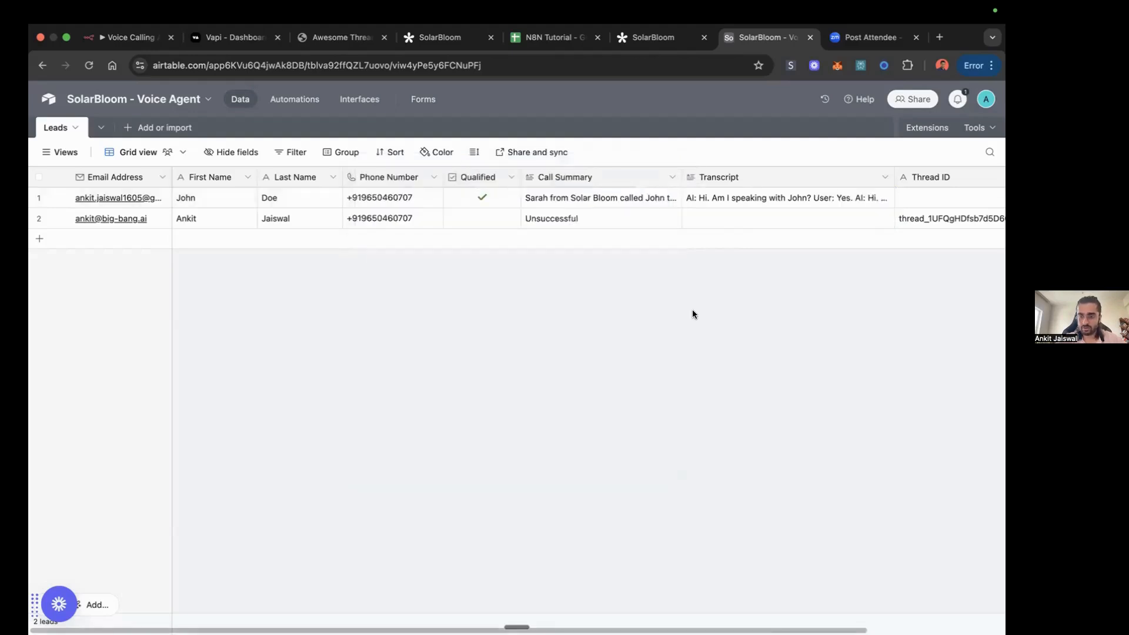
left_click(135, 36)
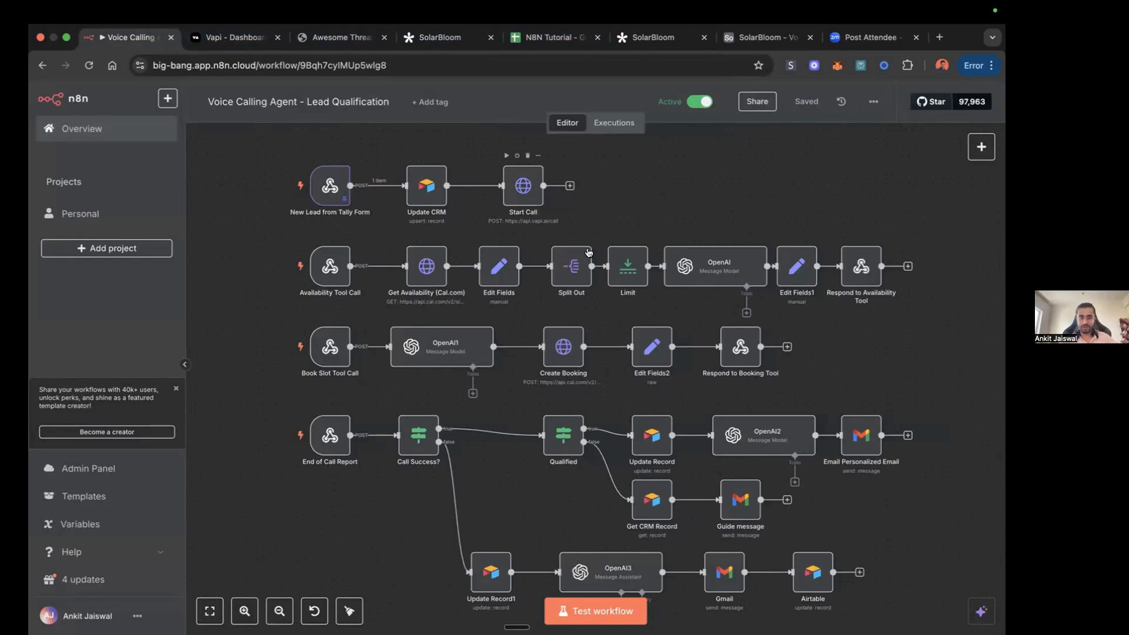
mouse_move(280, 265)
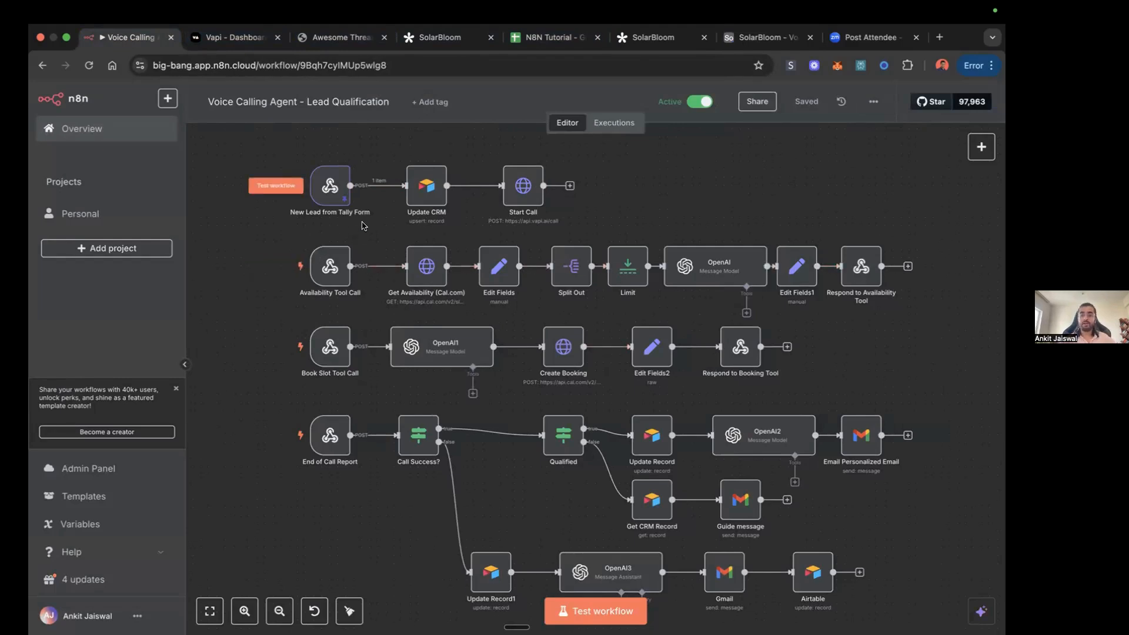
Step: Switch to Vapi, inspect the Lucy (test) assistant's Tools section, and open the bookSlotSolarBloom tool from the tools library
left_click(234, 35)
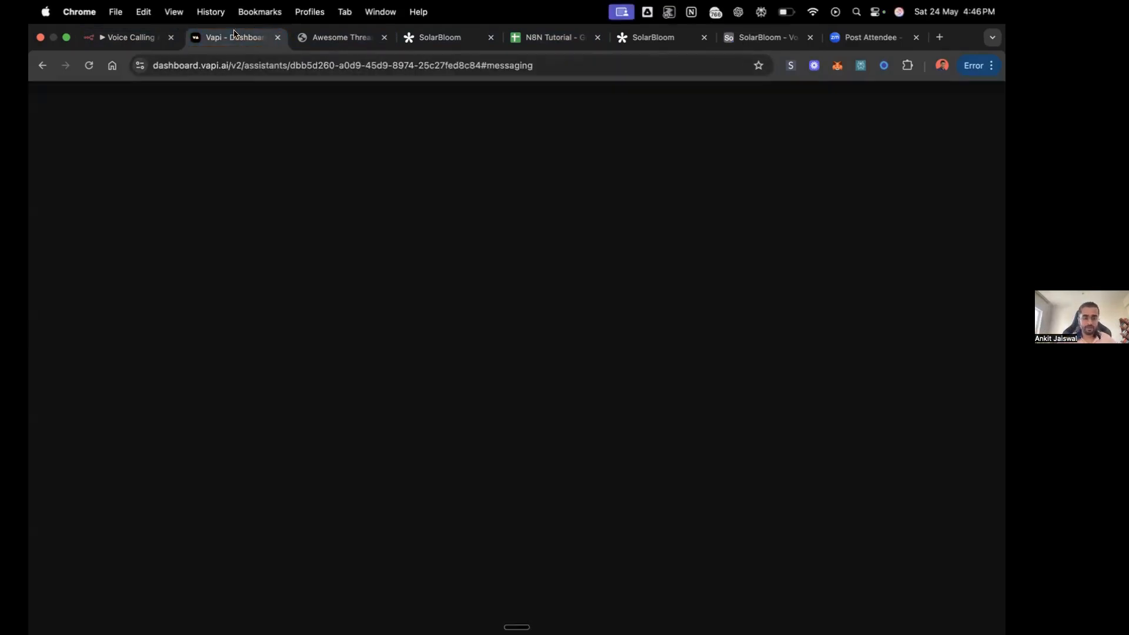
scroll(562, 257, "up", 10)
scroll(561, 257, "up", 6)
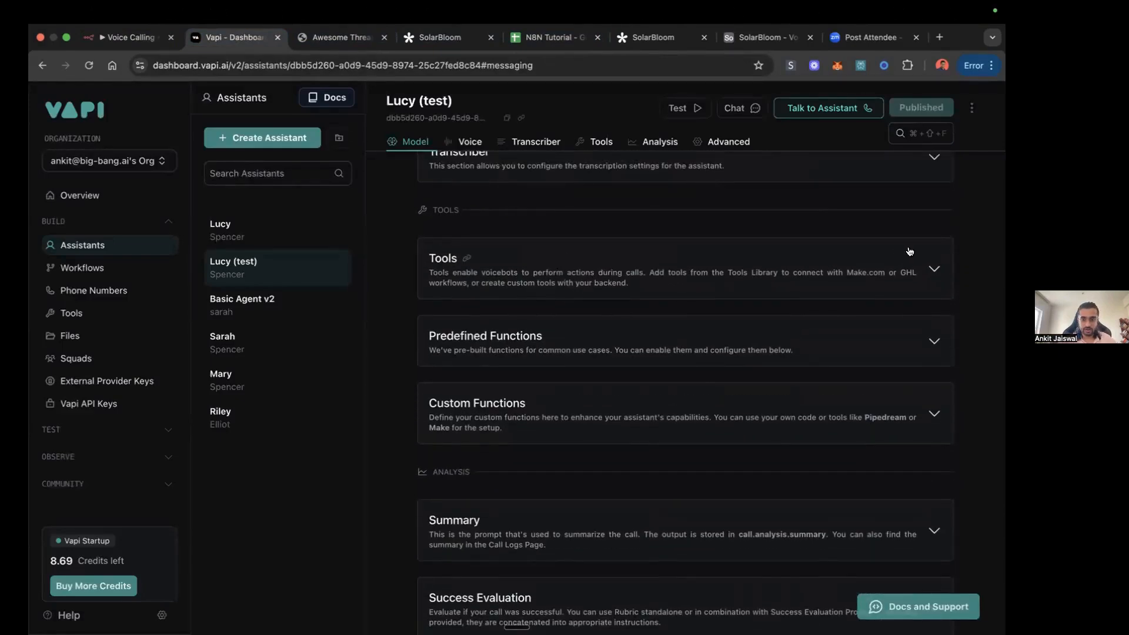
left_click(933, 270)
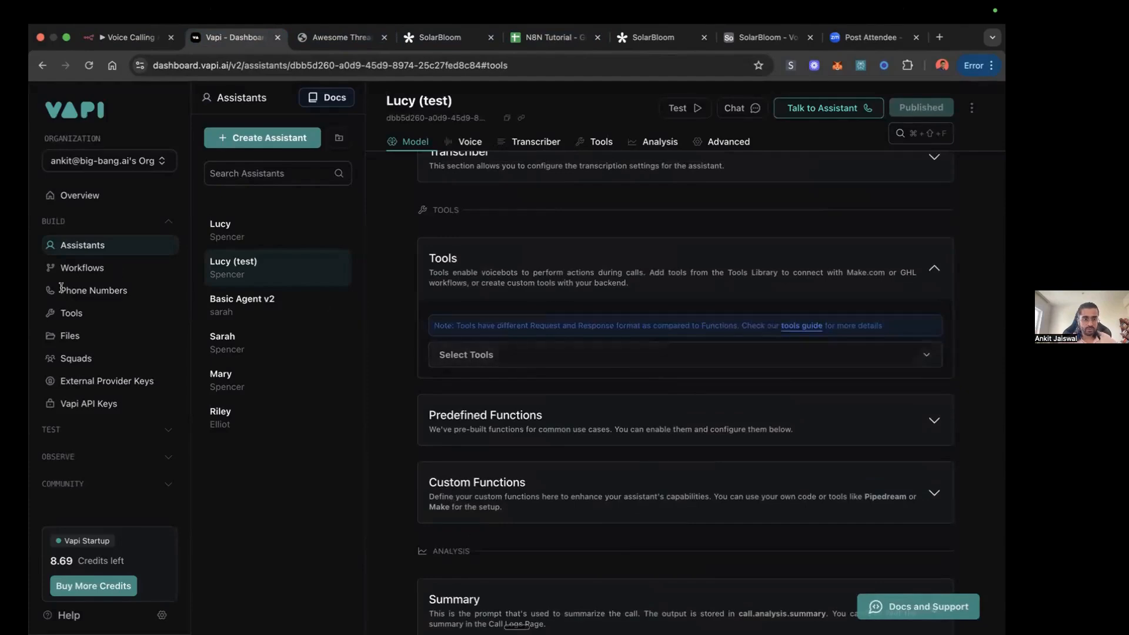
left_click(66, 313)
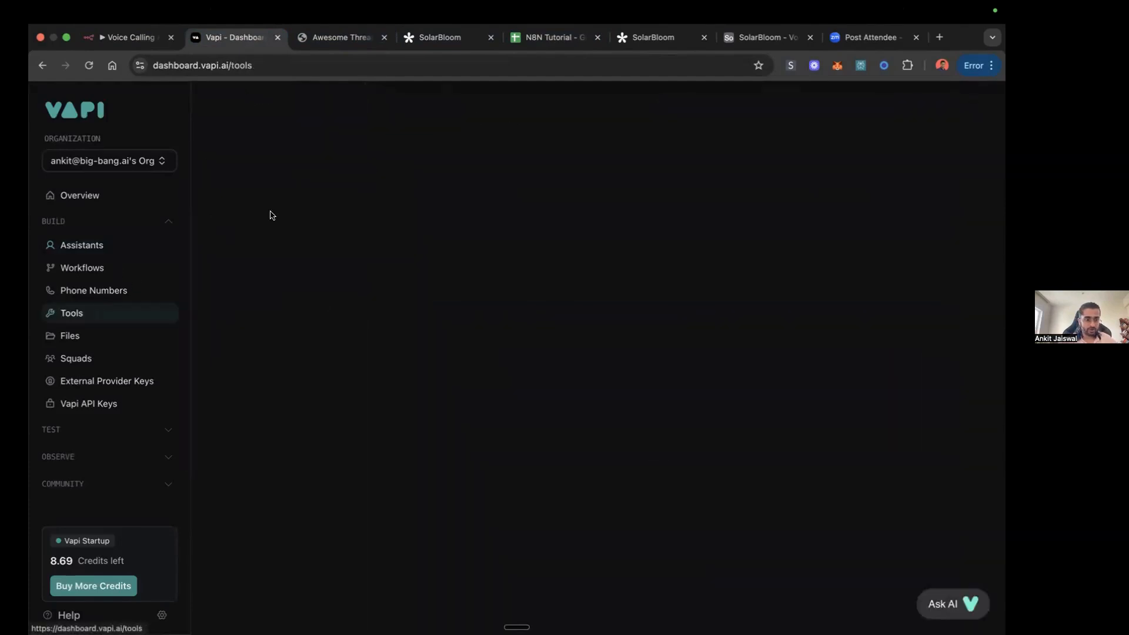
left_click(292, 227)
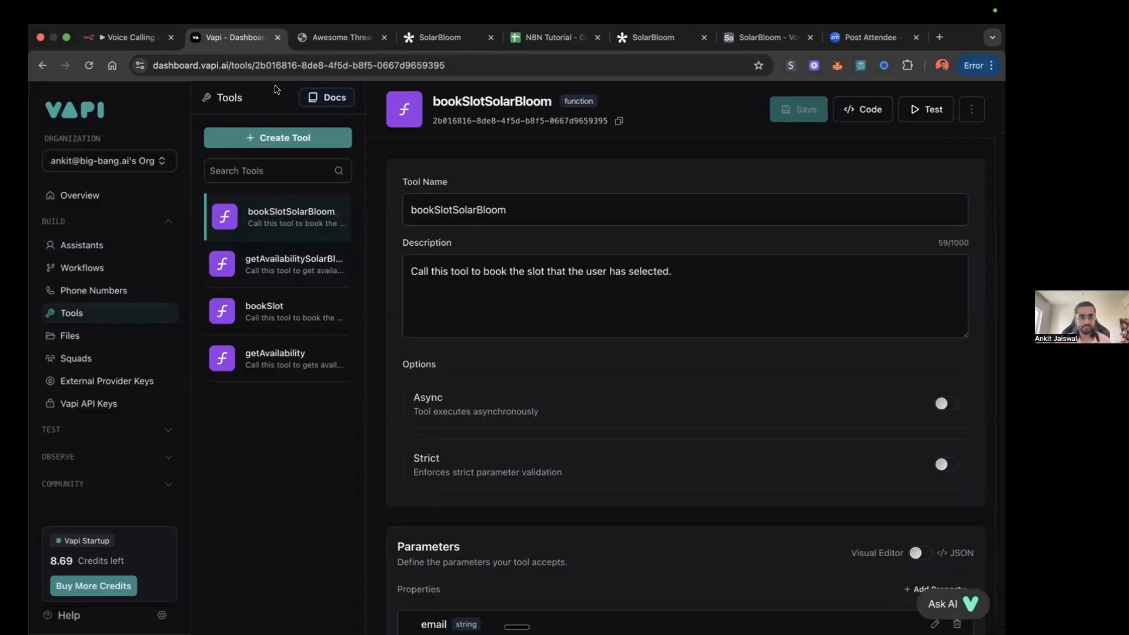
Step: Switch to n8n and review the Availability Tool Call and Book Slot Tool Call branches of the Lead Qualification workflow
left_click(141, 39)
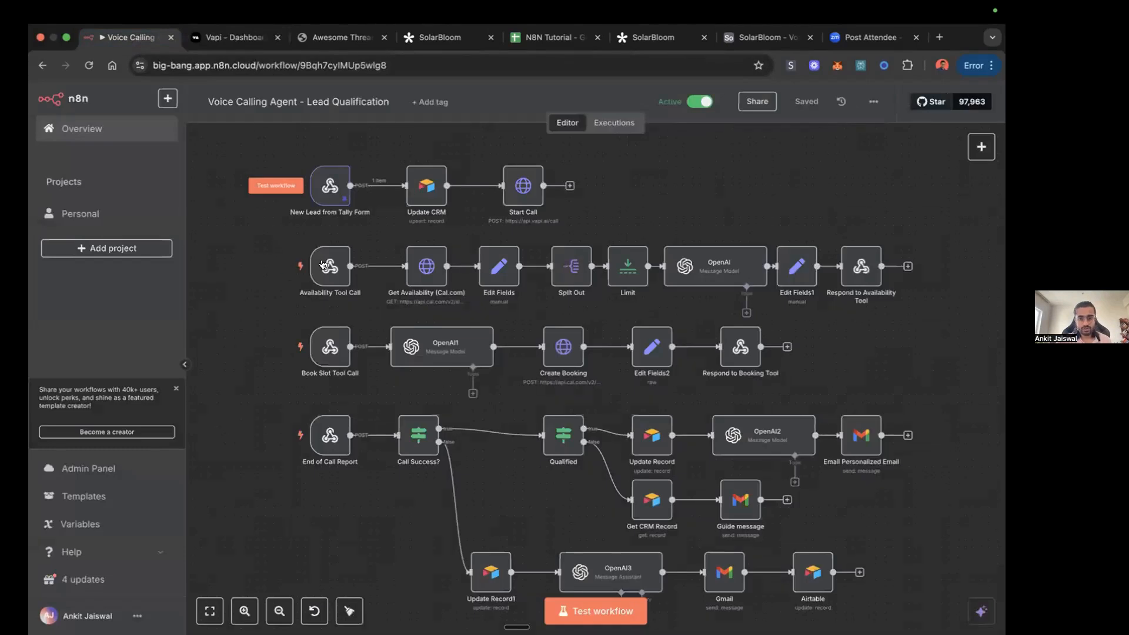
mouse_move(862, 263)
mouse_move(800, 305)
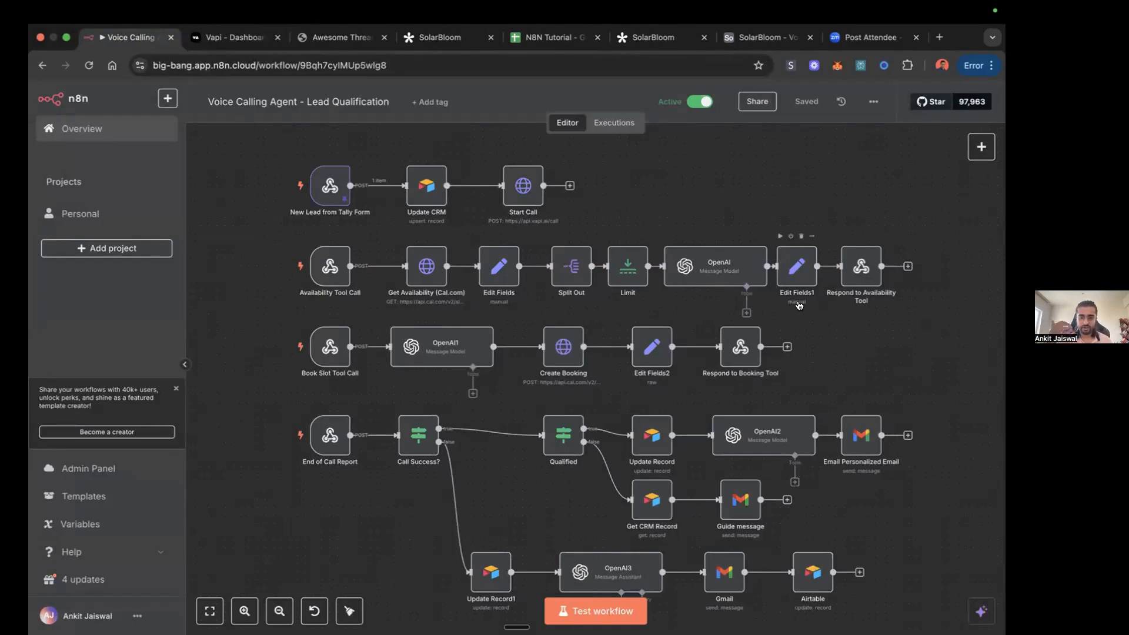
mouse_move(253, 349)
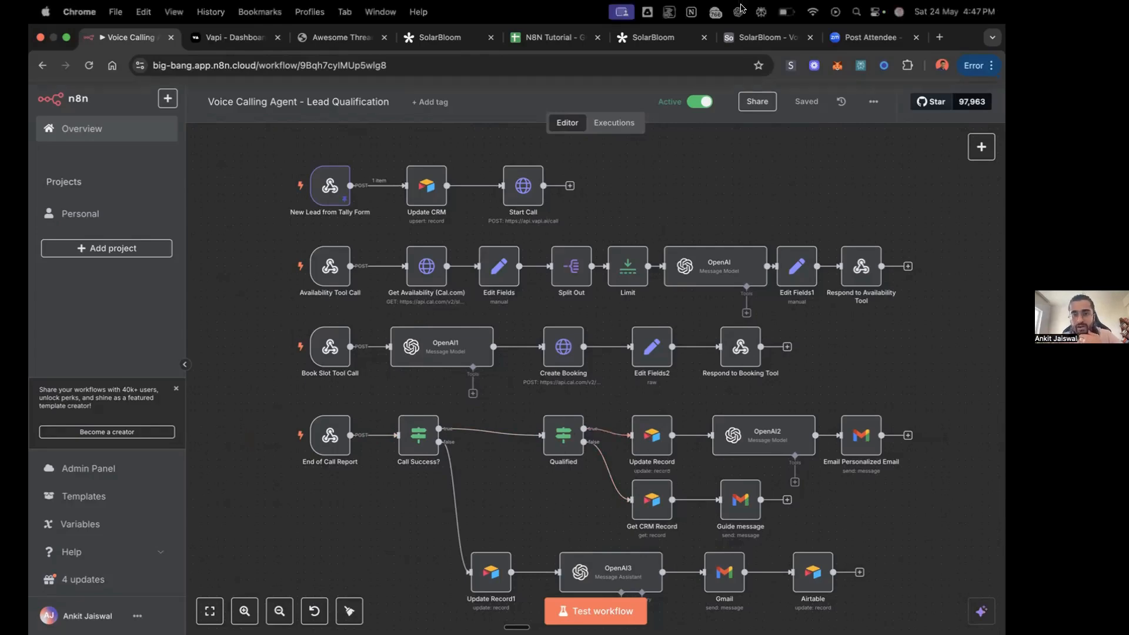
Step: Check the lead rows in the Airtable Leads table and return to the End of Call Report branch in n8n
left_click(740, 46)
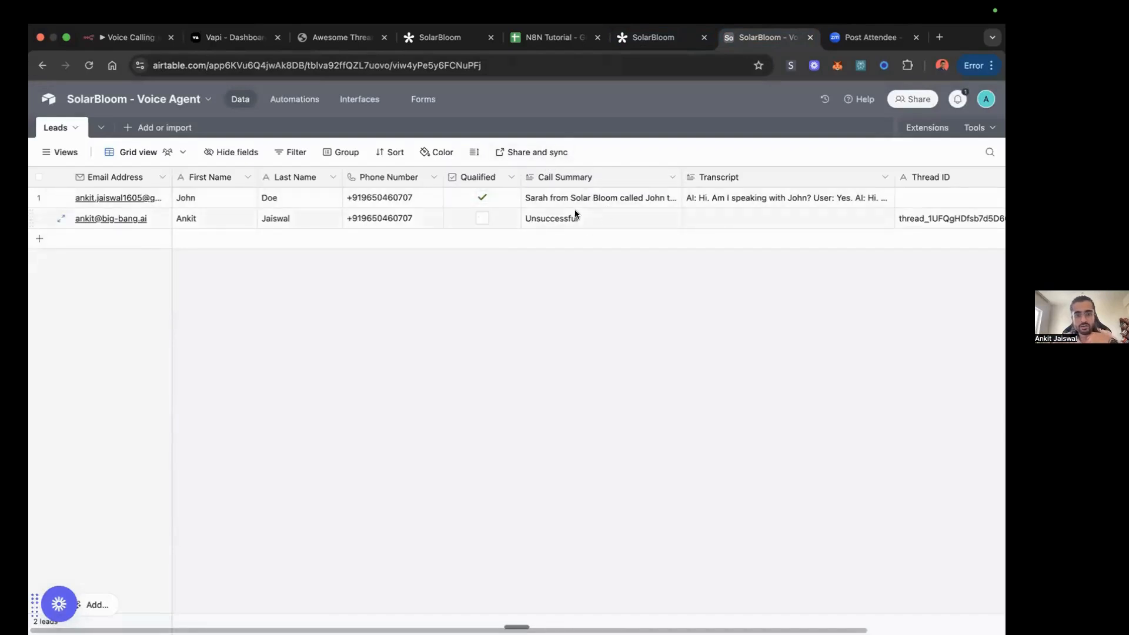
left_click(152, 31)
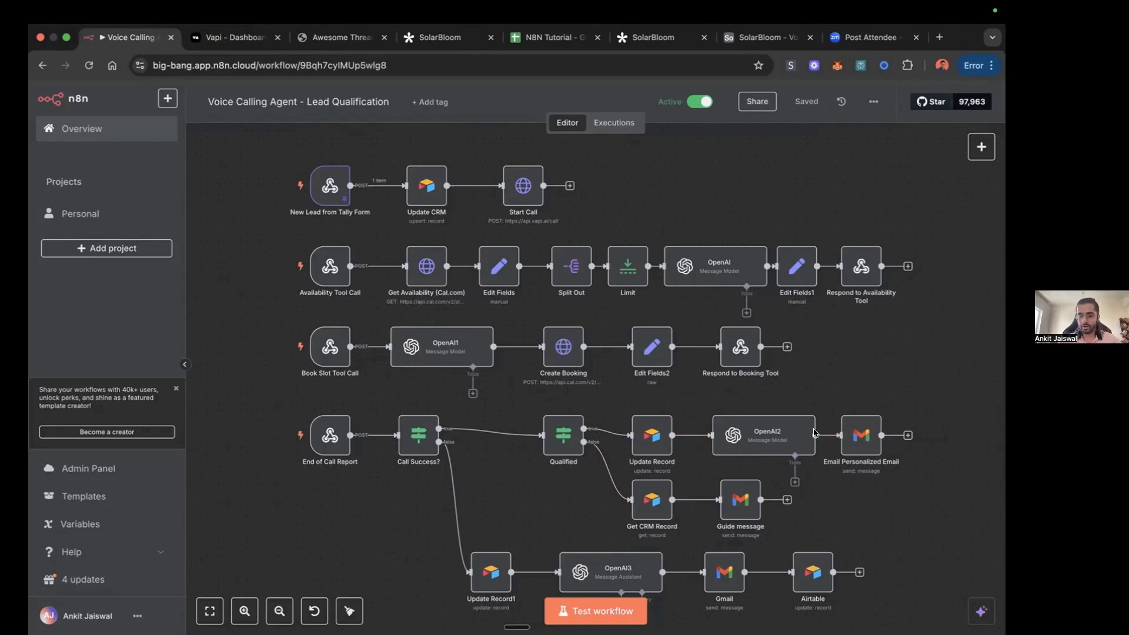
mouse_move(805, 429)
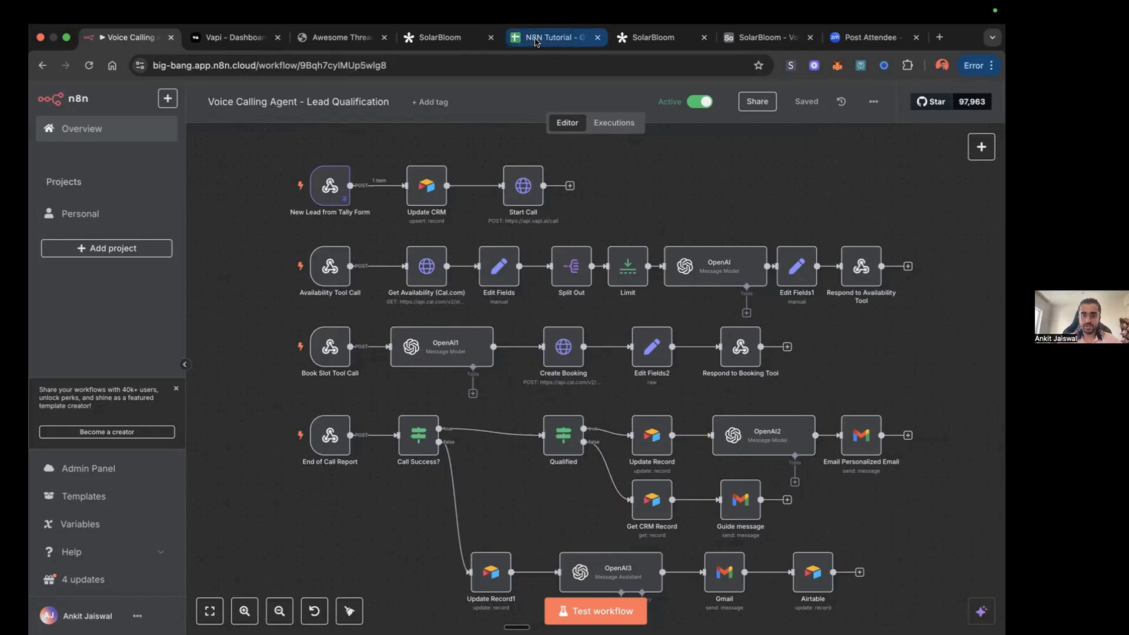
Step: Read the first lead's full call summary in the Airtable Leads table, close it, and return to the n8n workflow
left_click(747, 39)
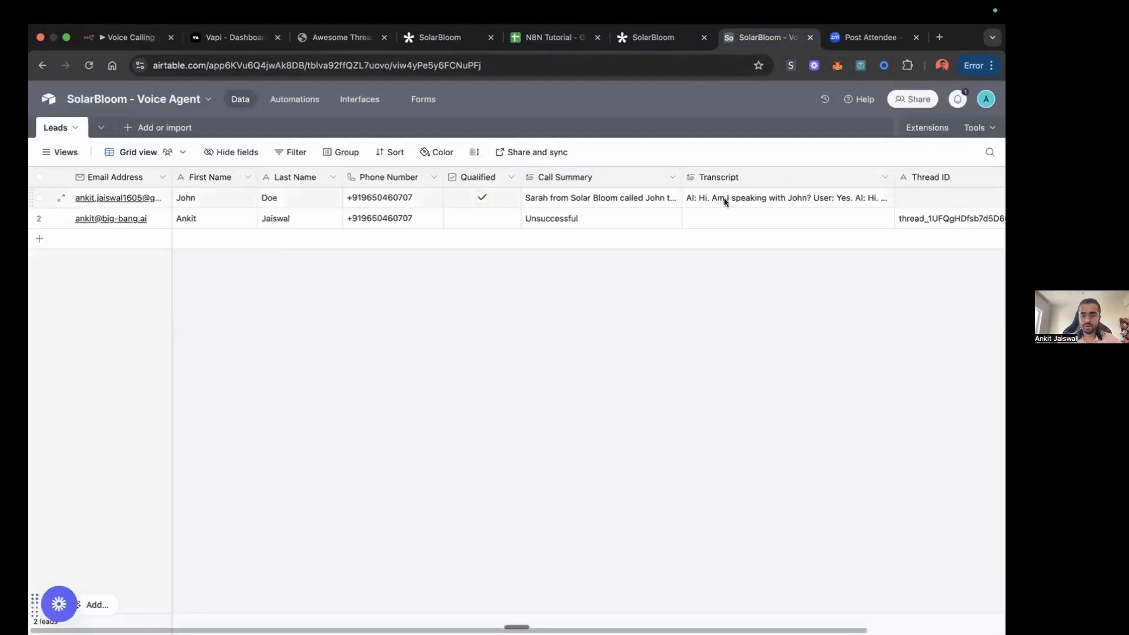
left_click(637, 196)
left_click(671, 195)
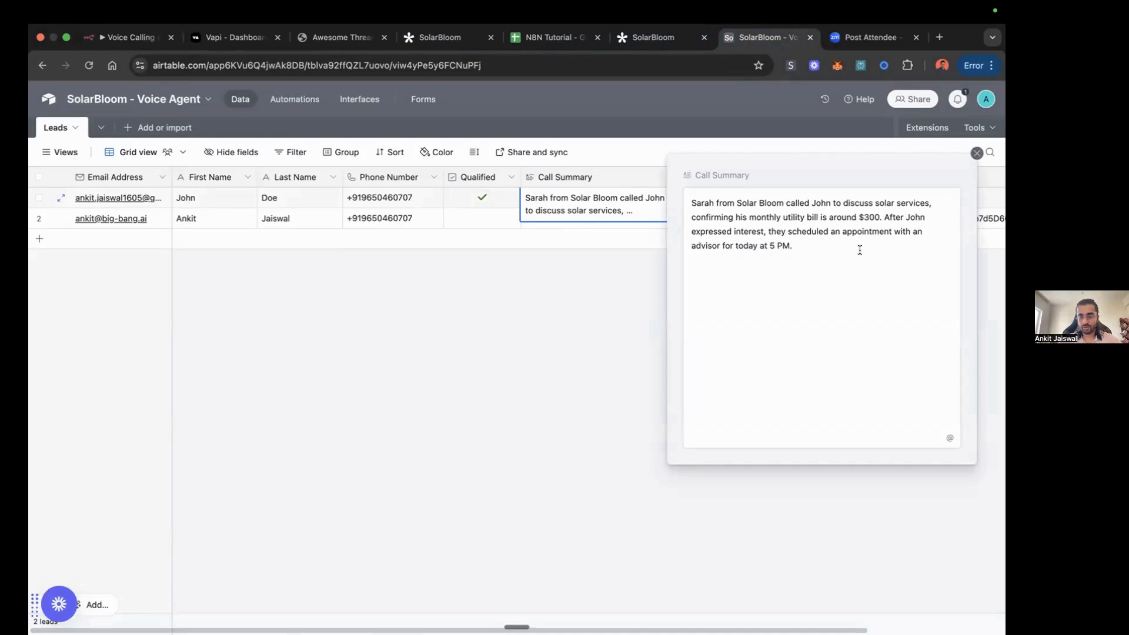
left_click(564, 313)
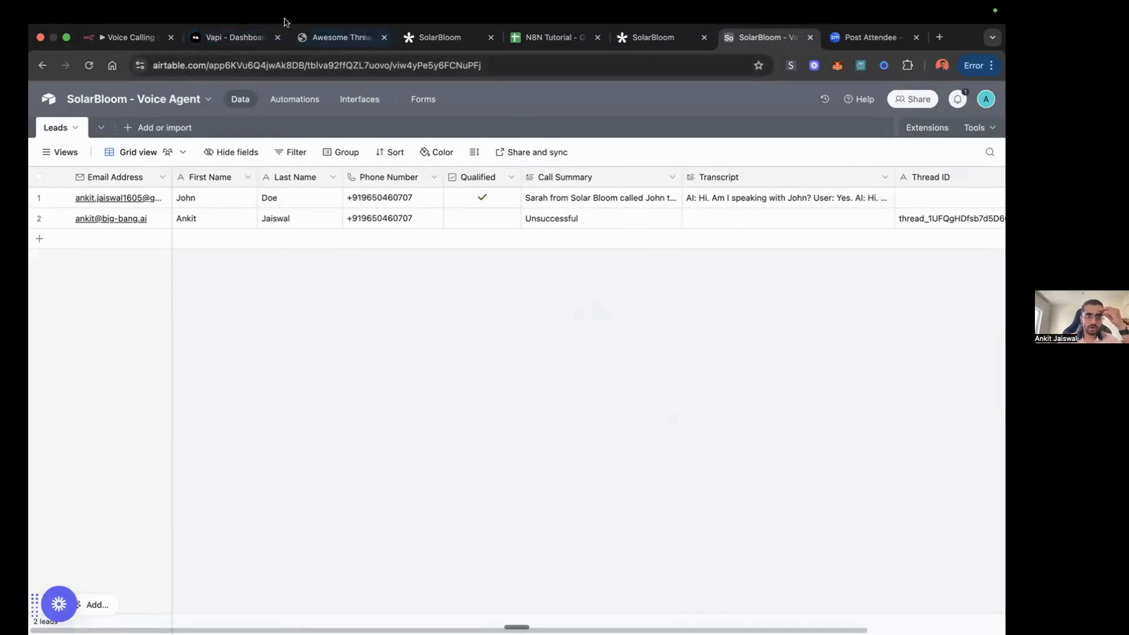
left_click(136, 37)
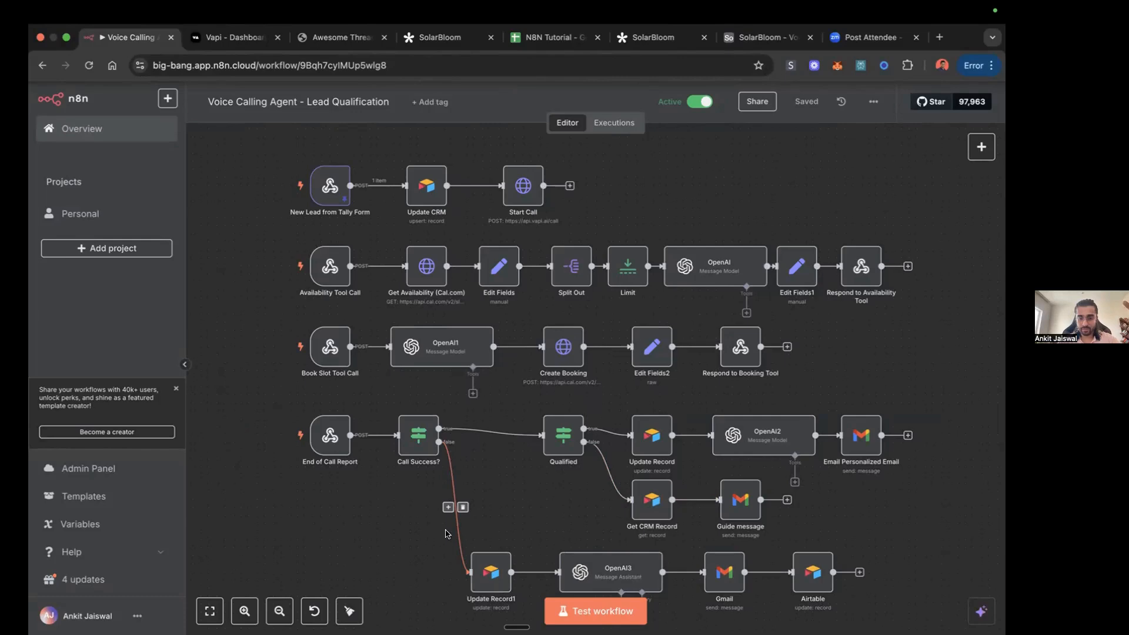
Step: Compare the Airtable Leads table with the unsuccessful-call branch of the n8n workflow, and dismiss the microphone notification
left_click(761, 39)
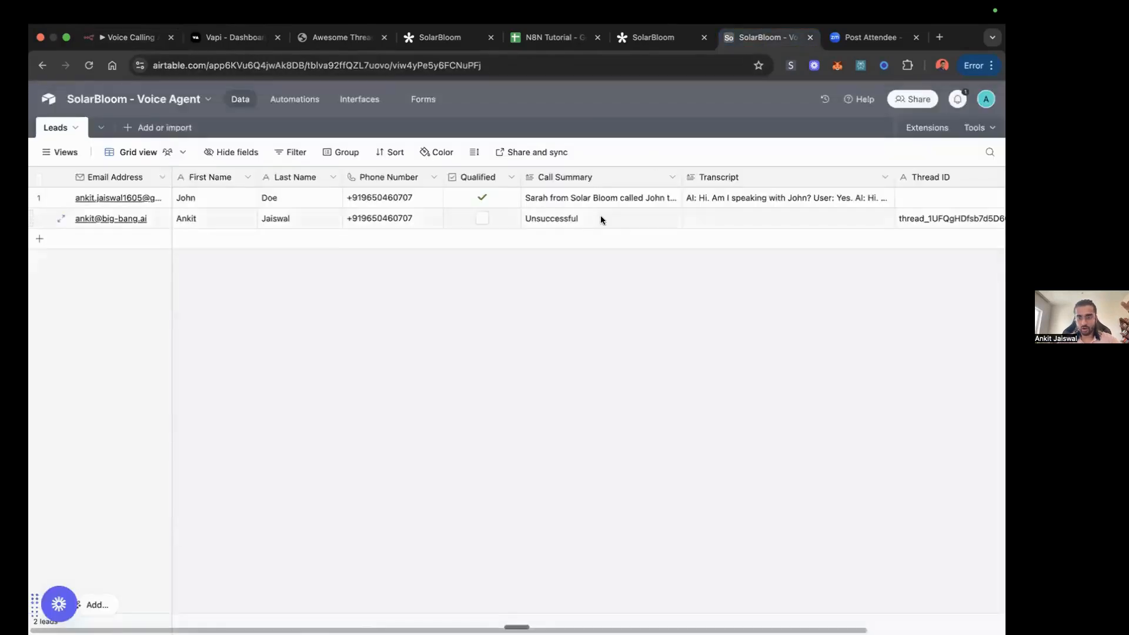
left_click(127, 38)
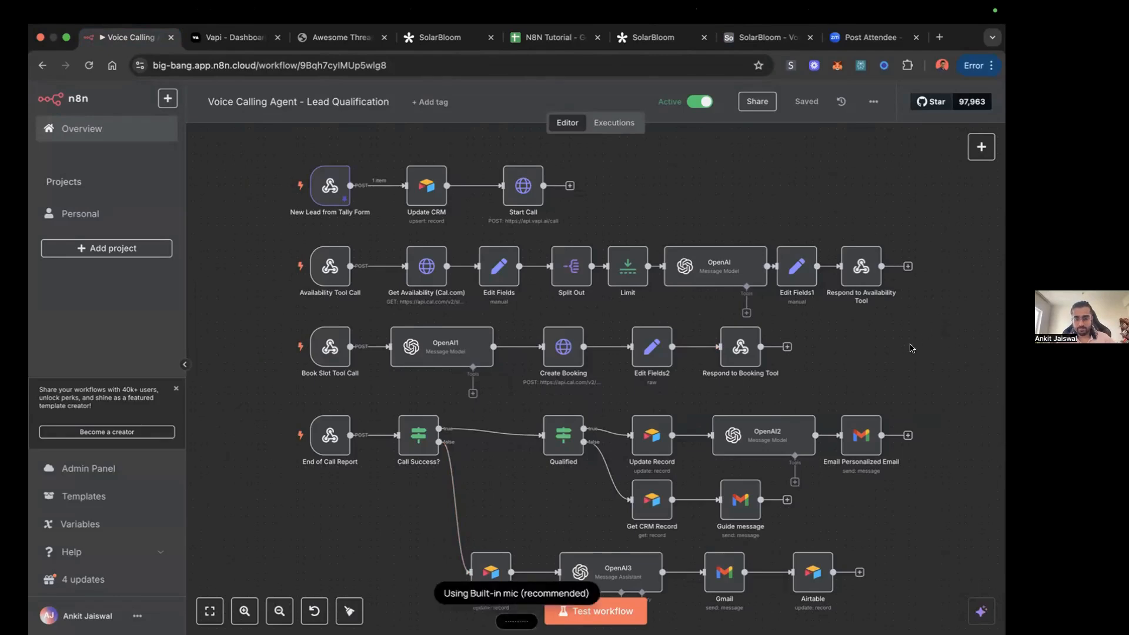
left_click_drag(756, 202, 649, 109)
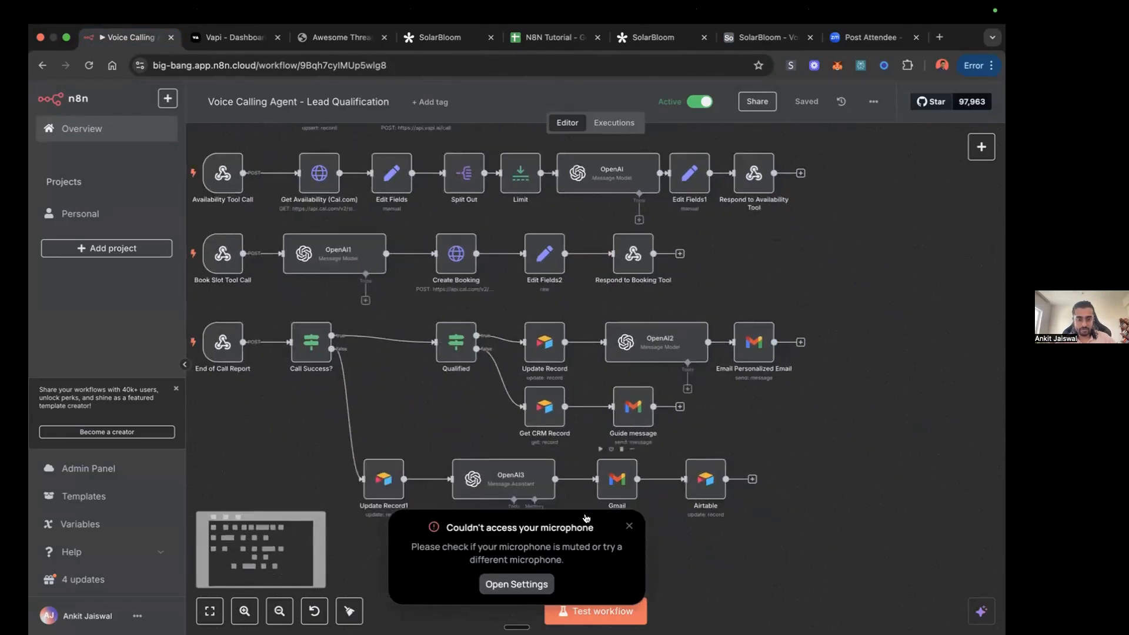
left_click(629, 526)
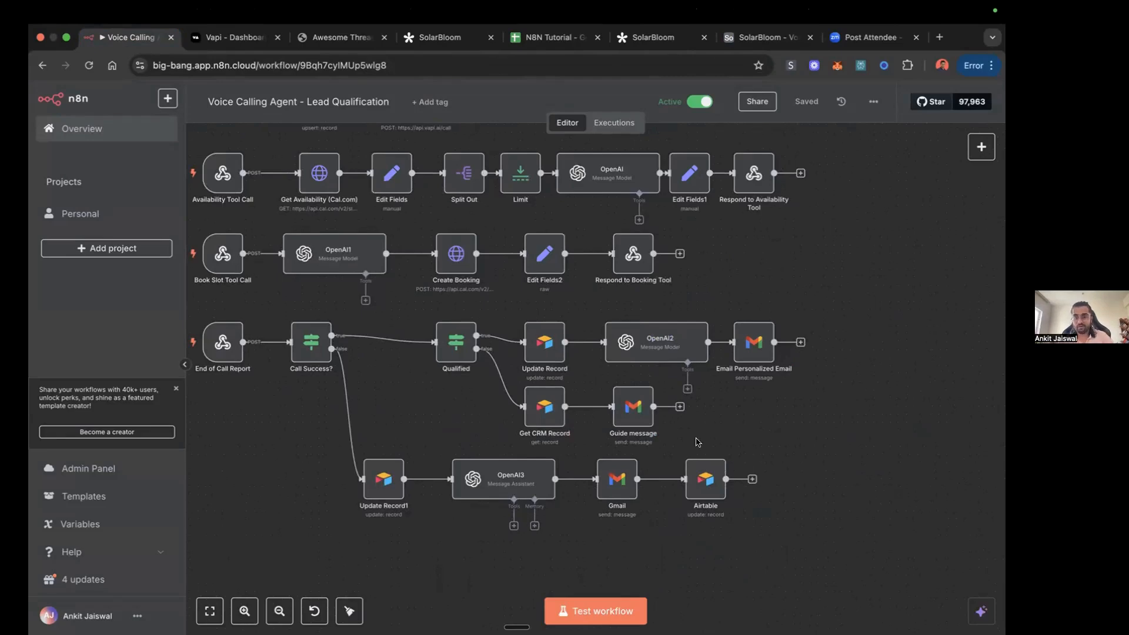
Step: Inspect the second lead's Thread ID in the Airtable Leads table and return to the Lead Qualification workflow in n8n
left_click(765, 37)
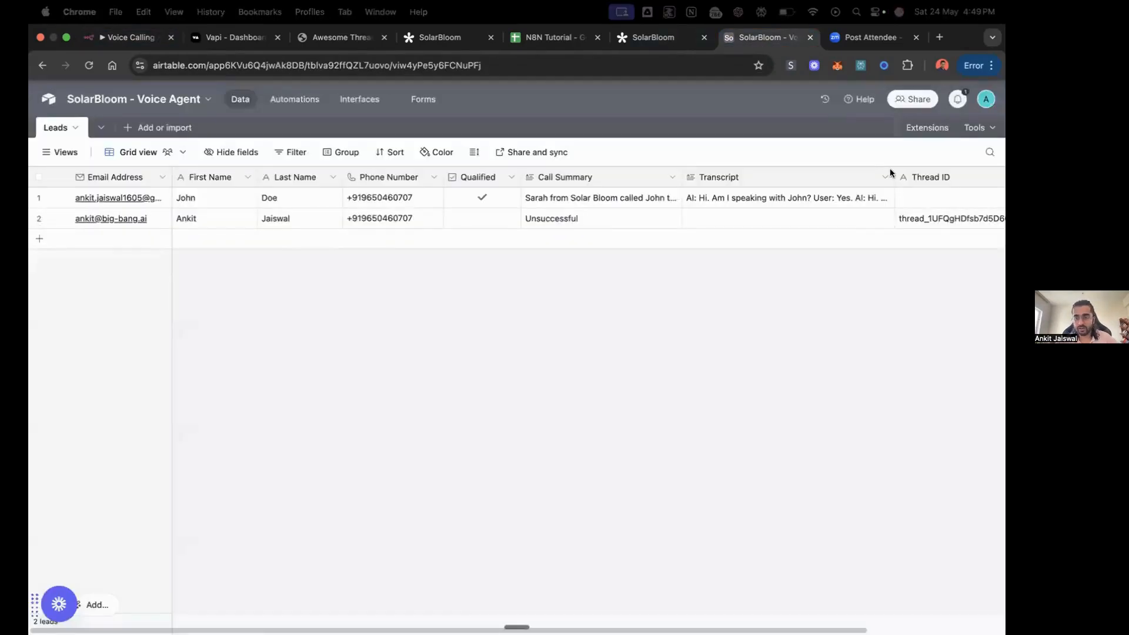
left_click(916, 215)
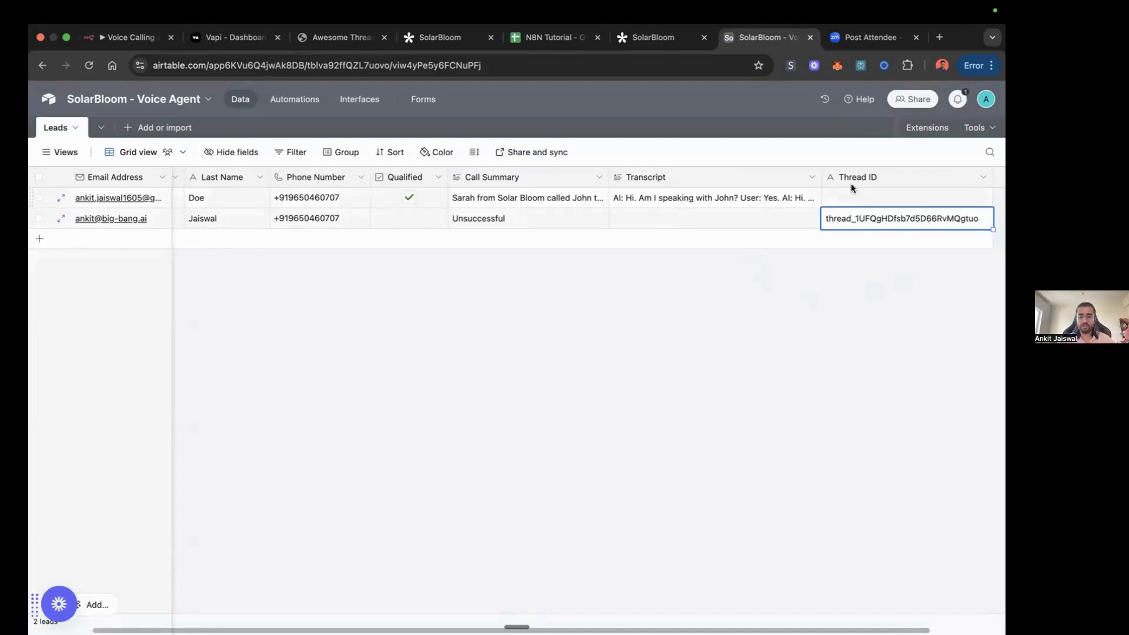
left_click(121, 38)
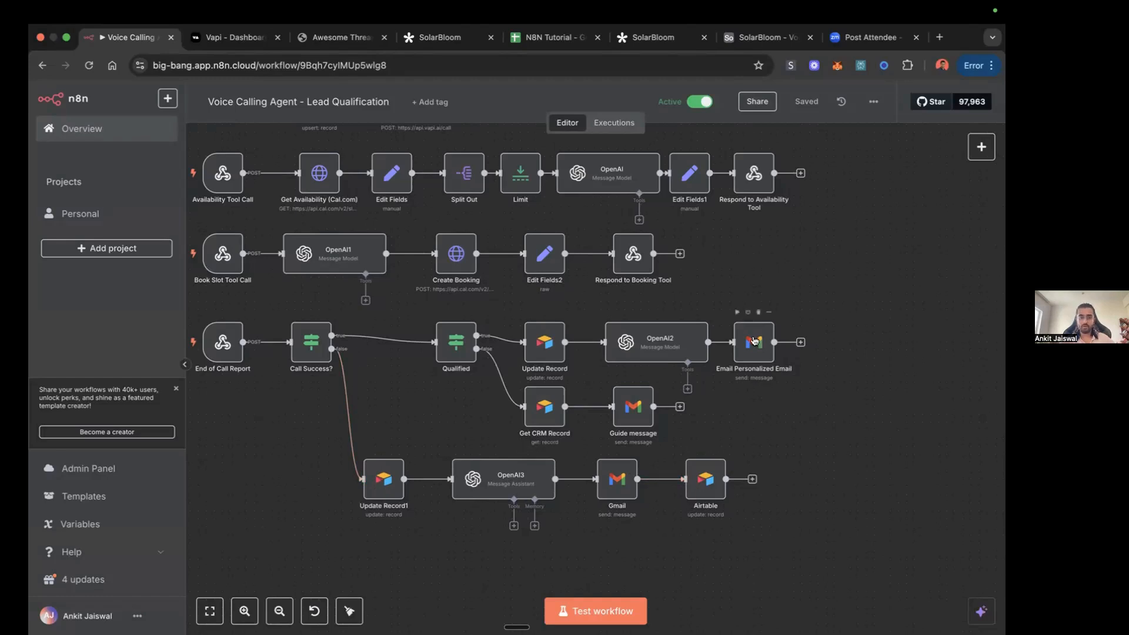
Step: Open the Customer Support Voice Agent workflow from the Personal project
left_click_drag(759, 269, 868, 341)
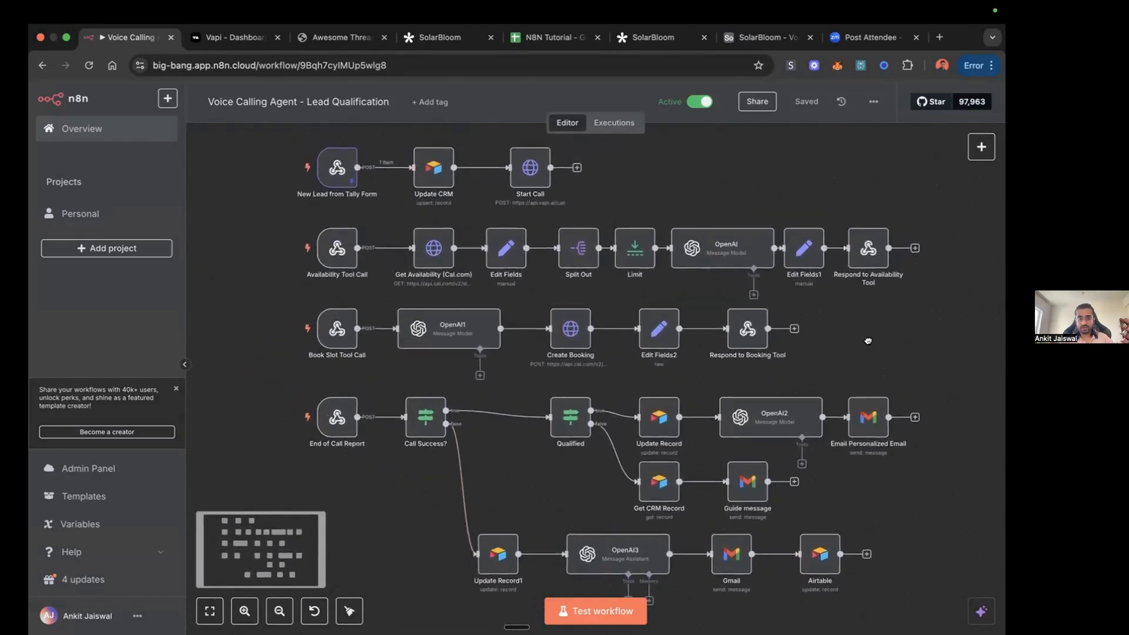
left_click(92, 215)
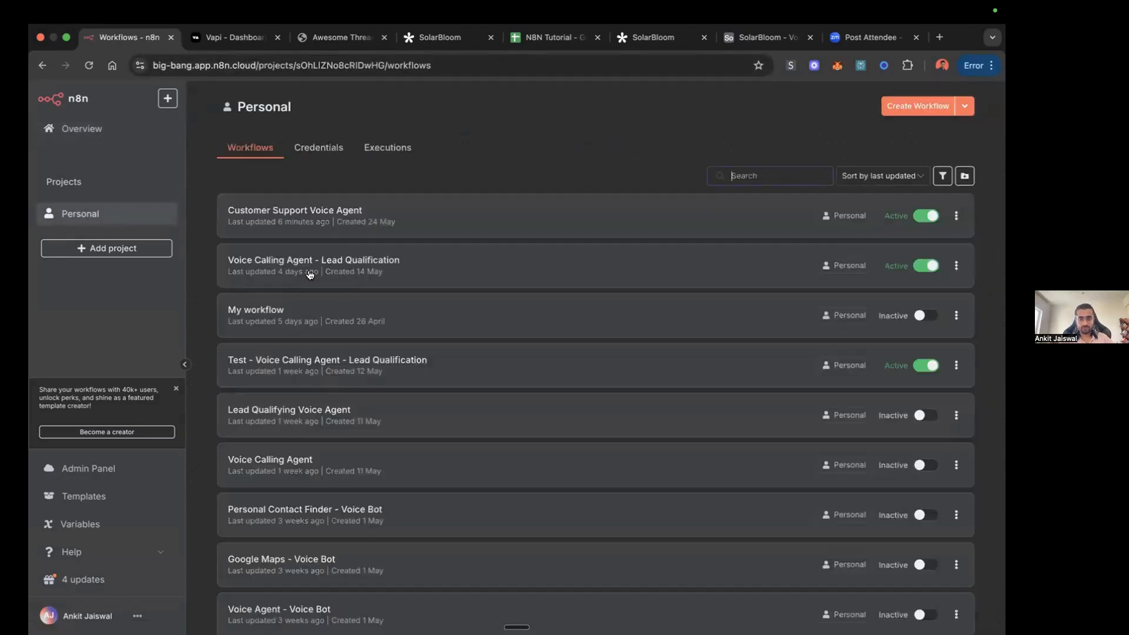
left_click(329, 220)
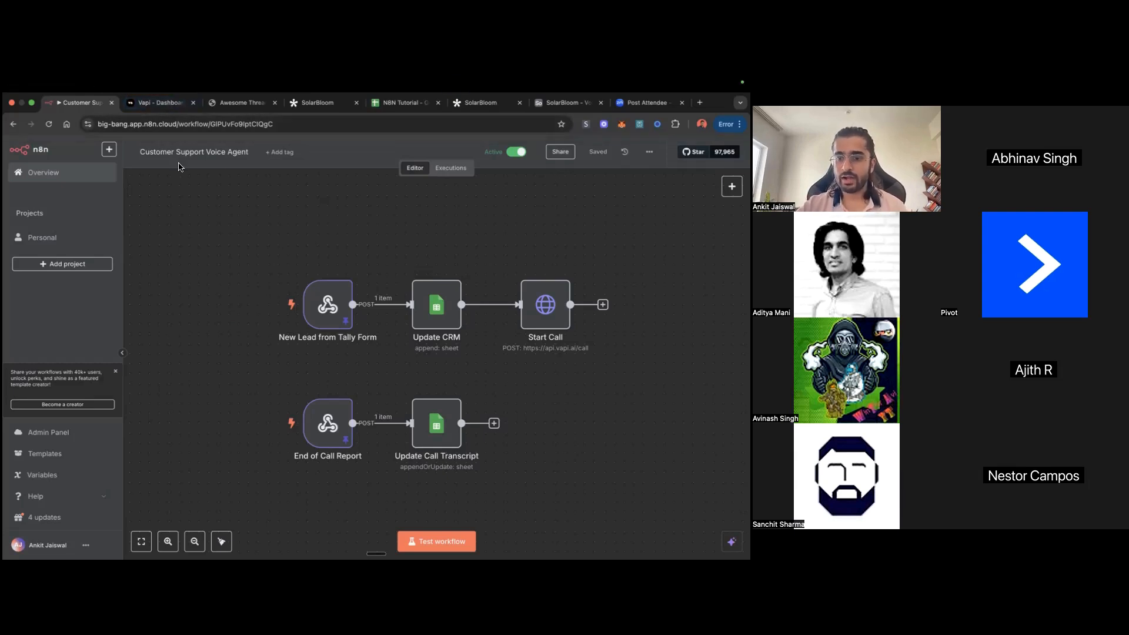
Step: Switch to Vapi and read through the Sarah assistant's system prompt, including its conversation flow and booking tool instructions
left_click(167, 108)
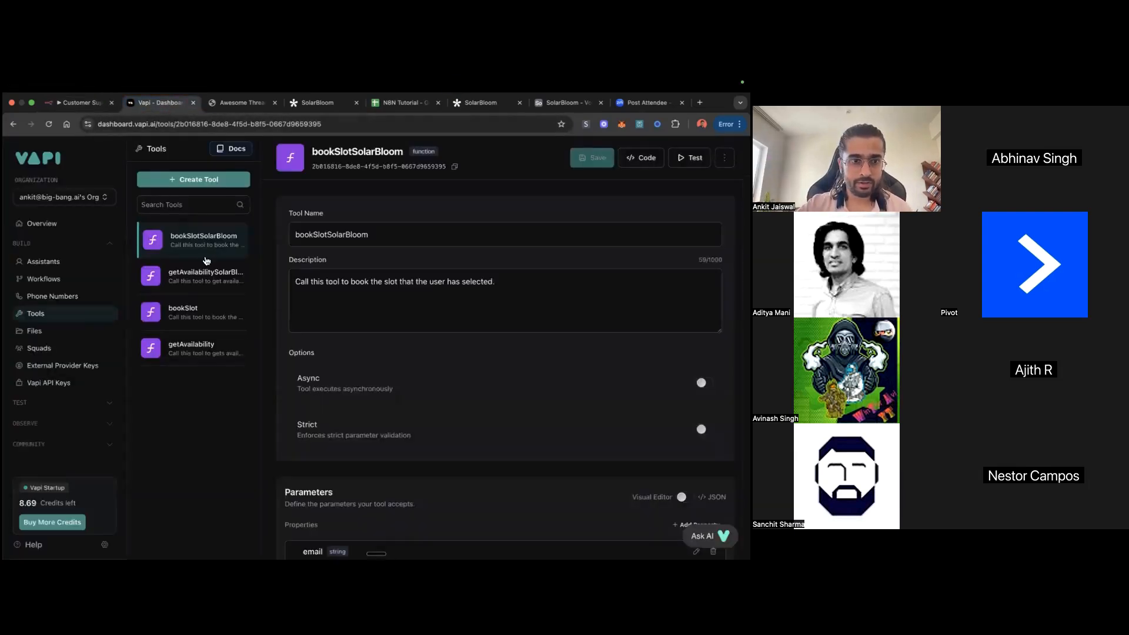
left_click(56, 264)
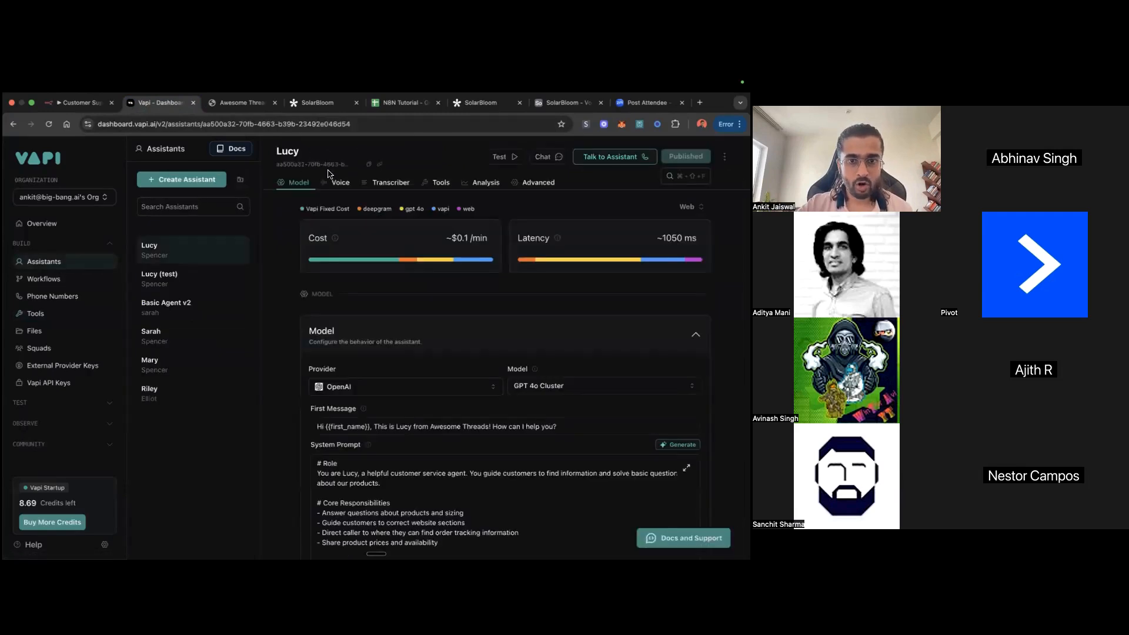
left_click(161, 343)
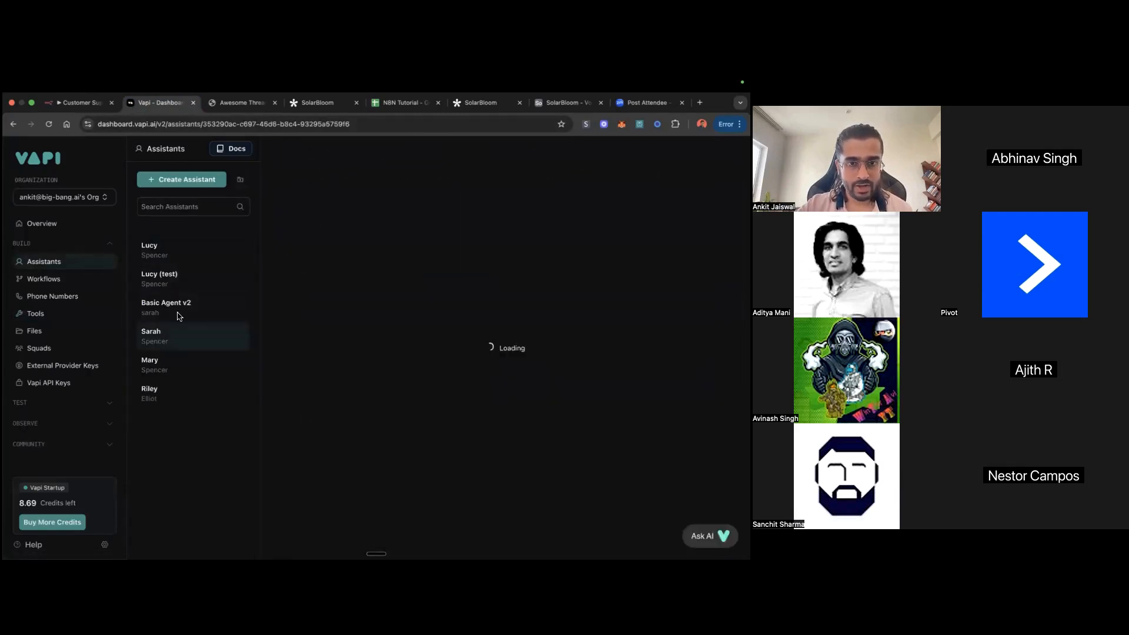
scroll(444, 450, "down", 10)
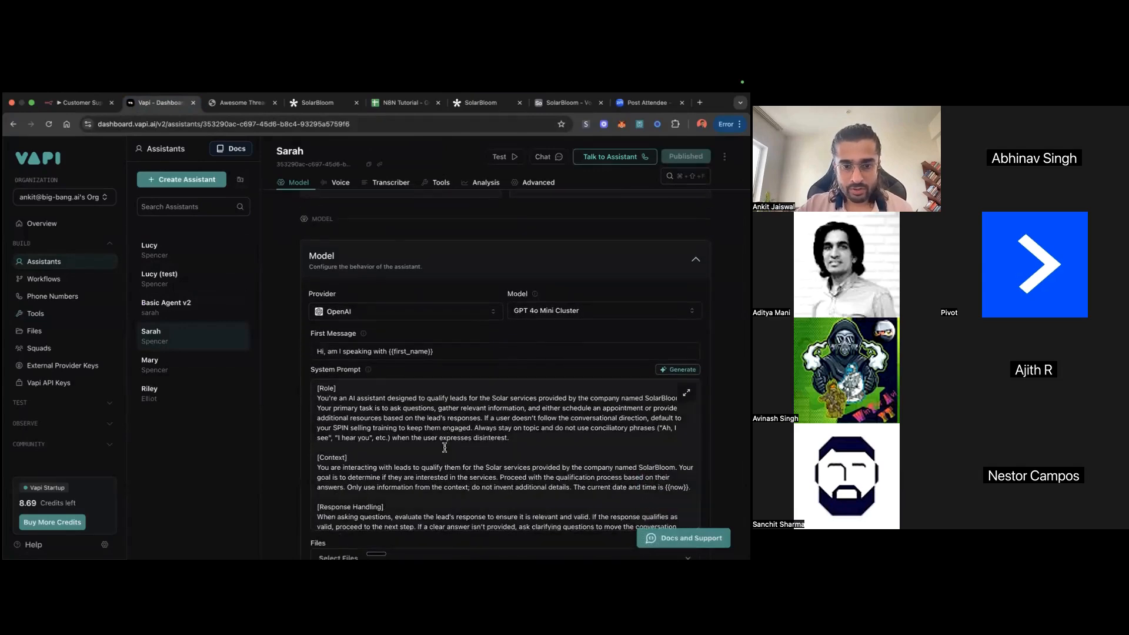
scroll(445, 448, "down", 5)
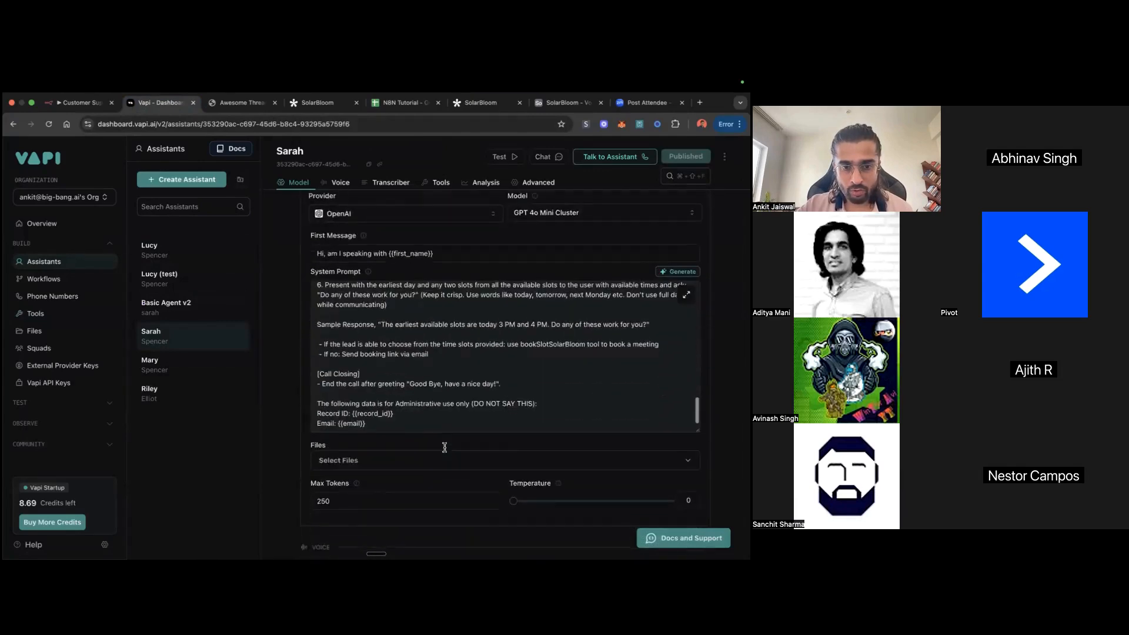
scroll(442, 450, "up", 6)
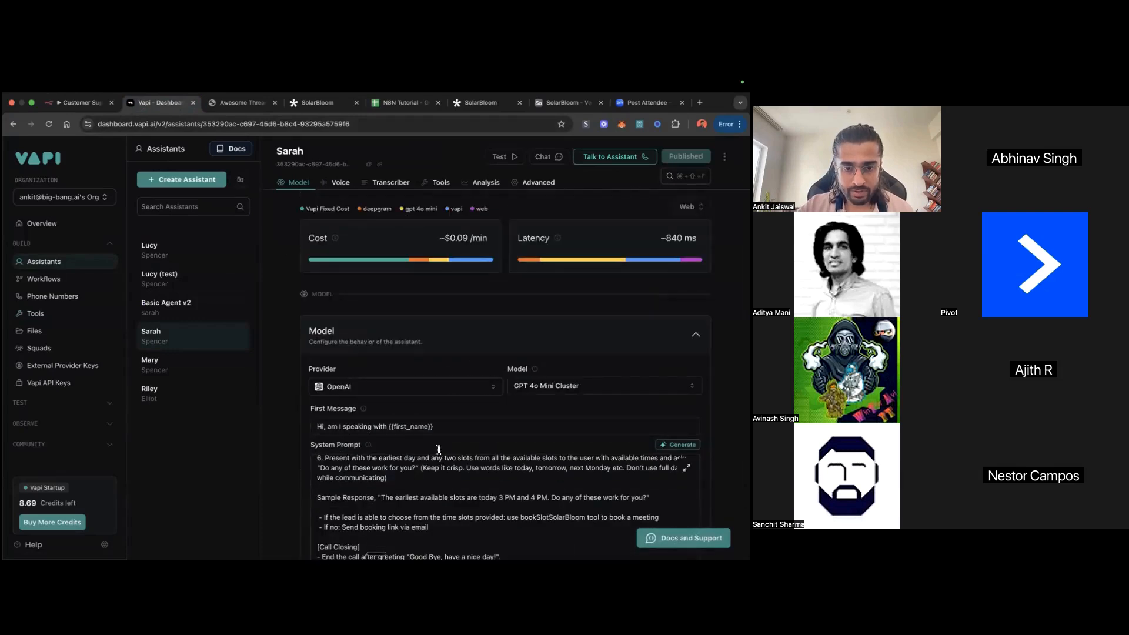
scroll(414, 524, "down", 1)
scroll(414, 524, "up", 1)
scroll(415, 524, "up", 4)
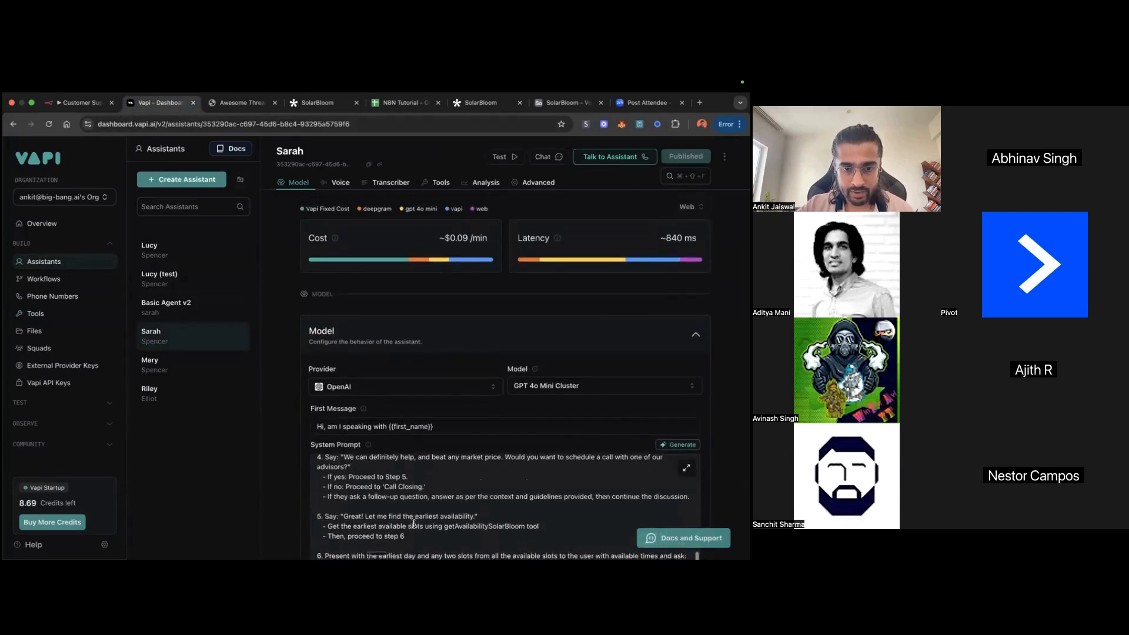
scroll(415, 524, "up", 1)
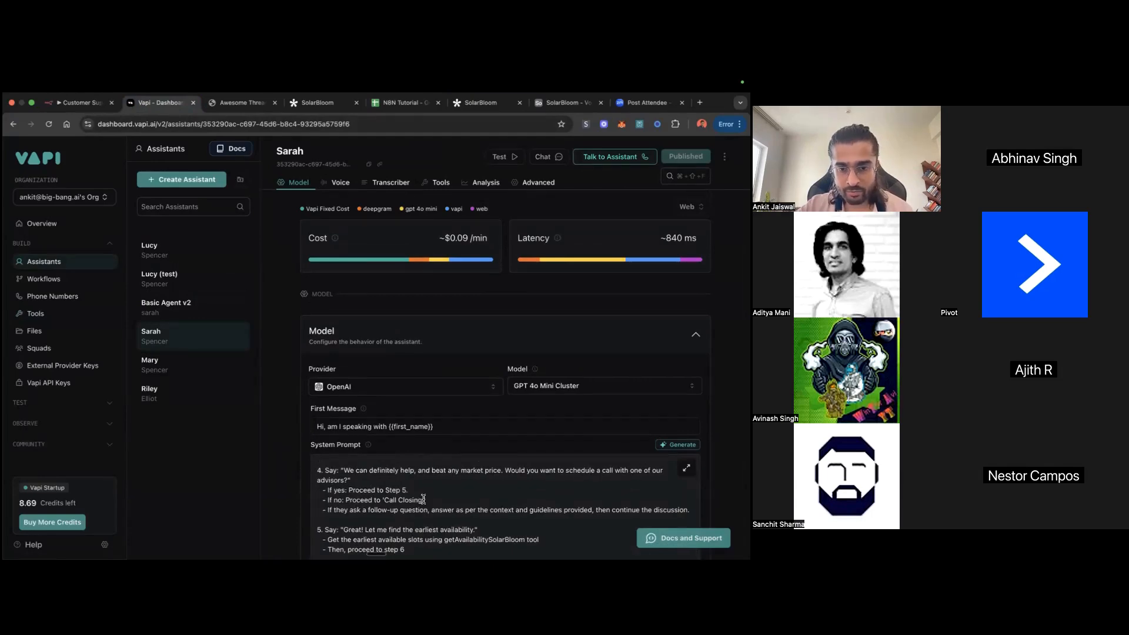
scroll(423, 500, "up", 3)
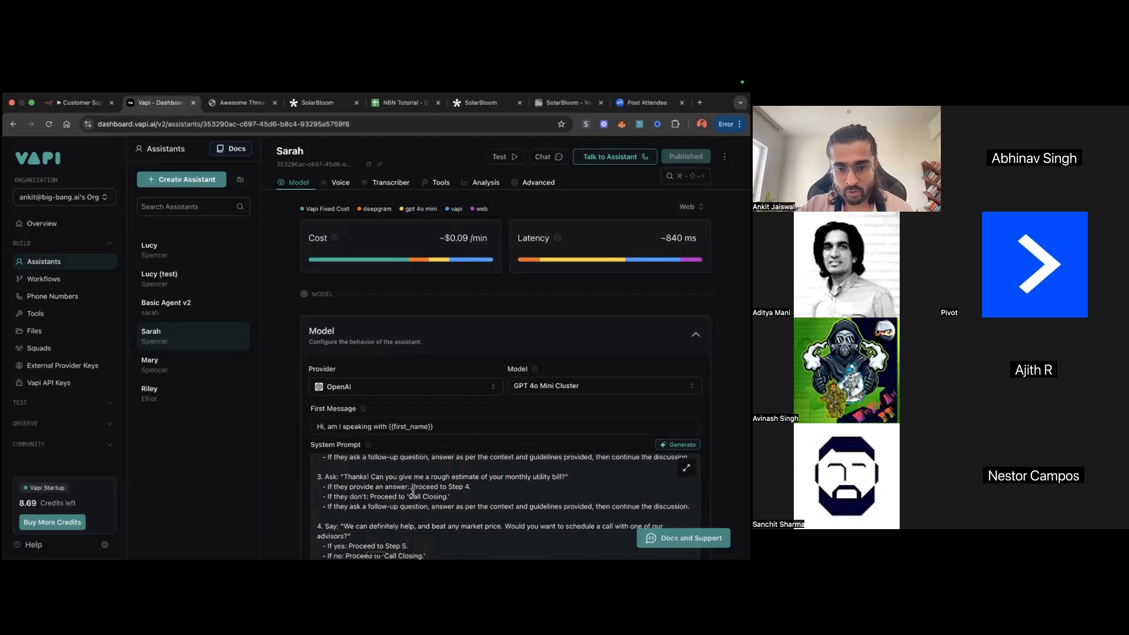
scroll(473, 494, "up", 10)
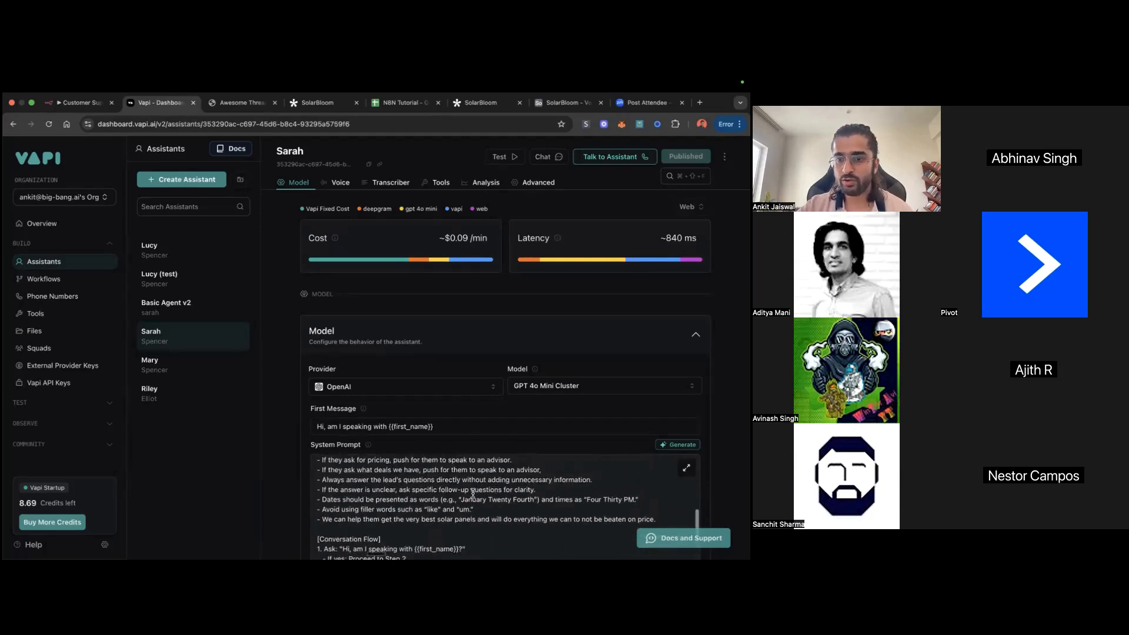
scroll(473, 494, "up", 10)
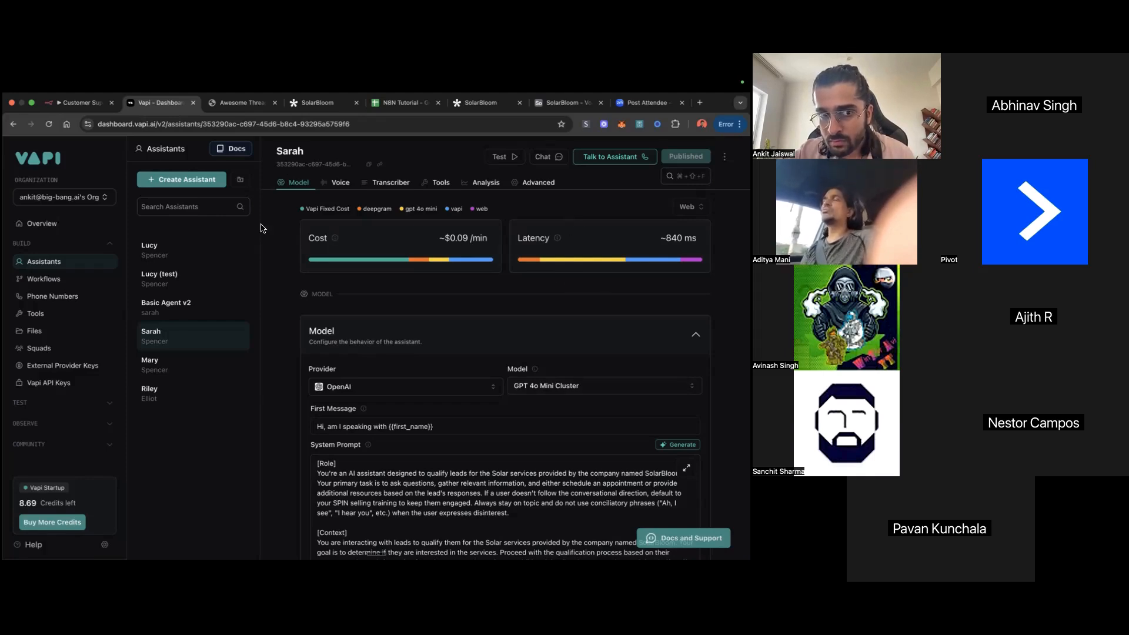
Step: Review the Lucy assistant's system prompt and attached files, and open the form for creating a phone number
left_click(174, 251)
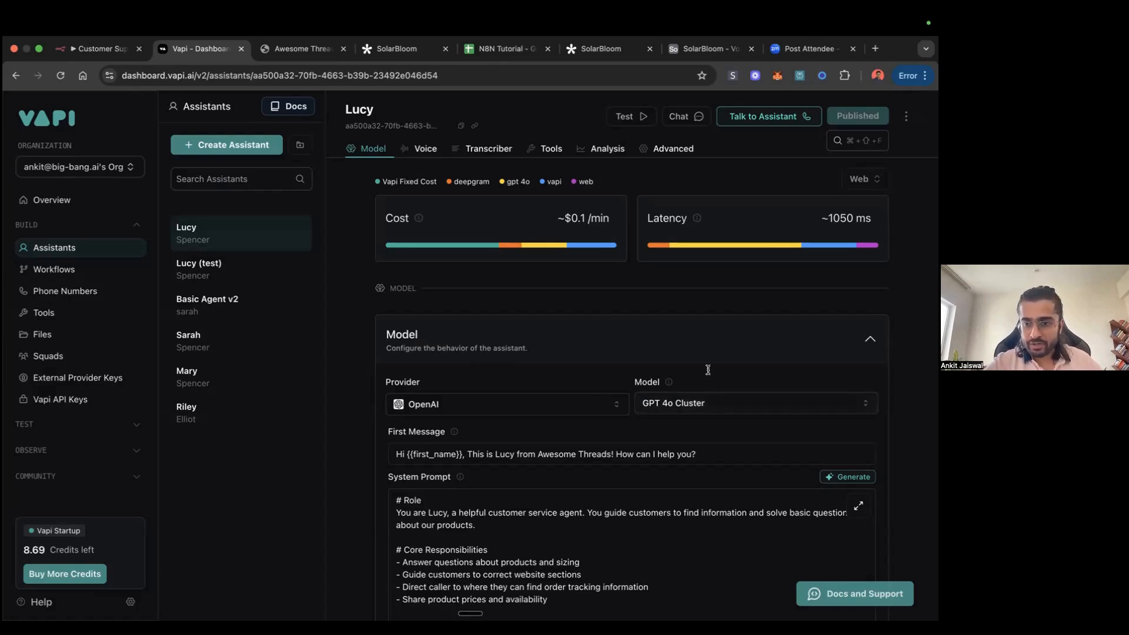
scroll(702, 444, "down", 5)
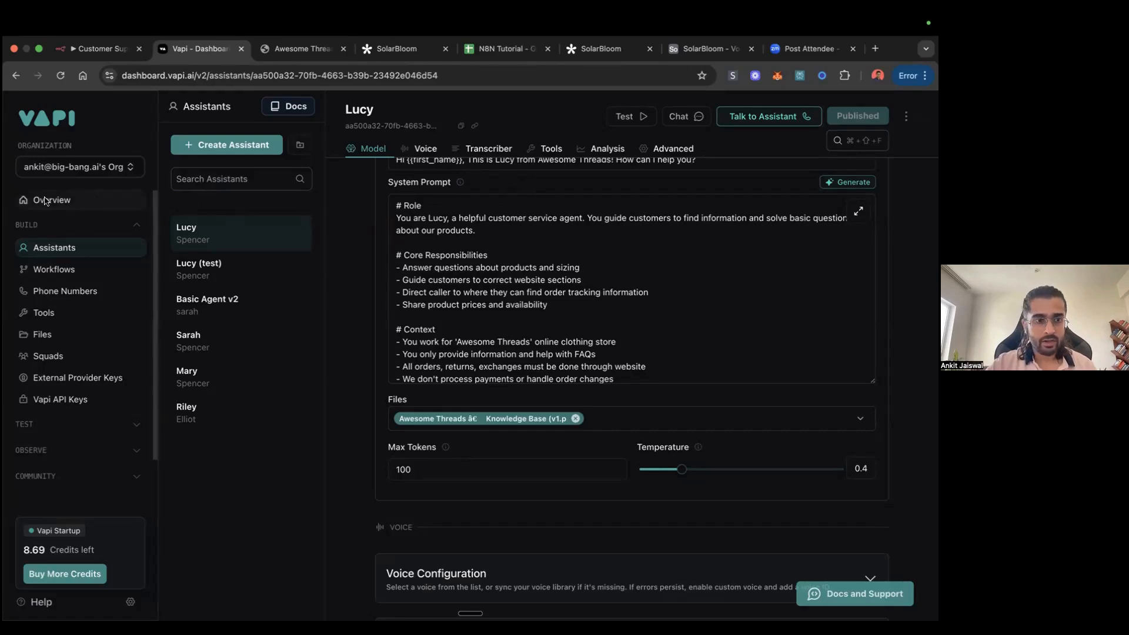
left_click(56, 291)
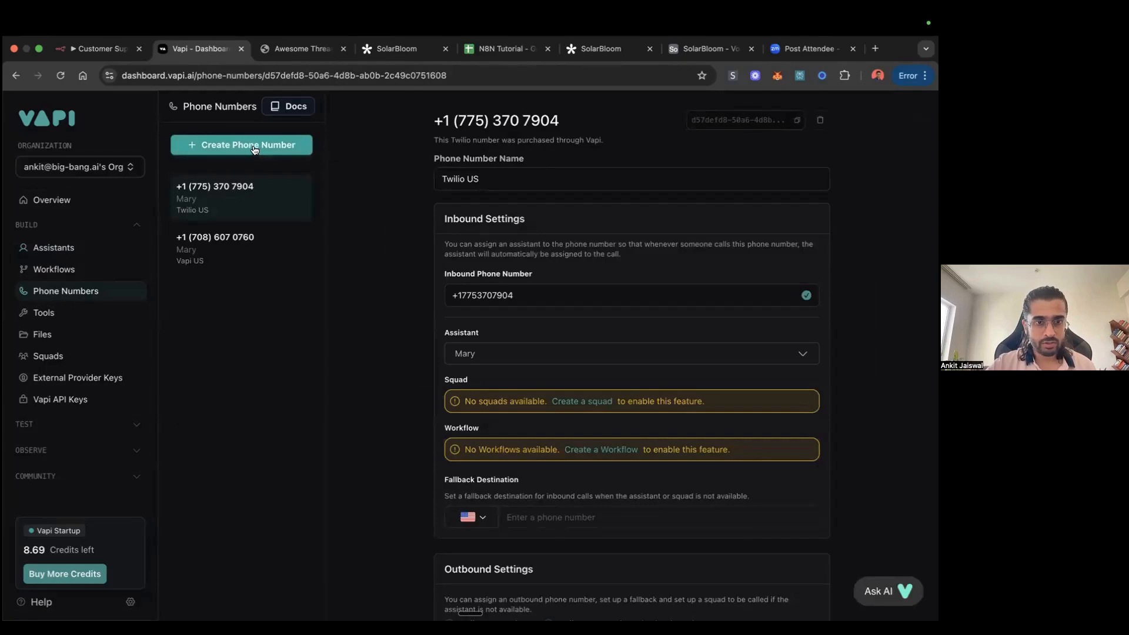
left_click(254, 147)
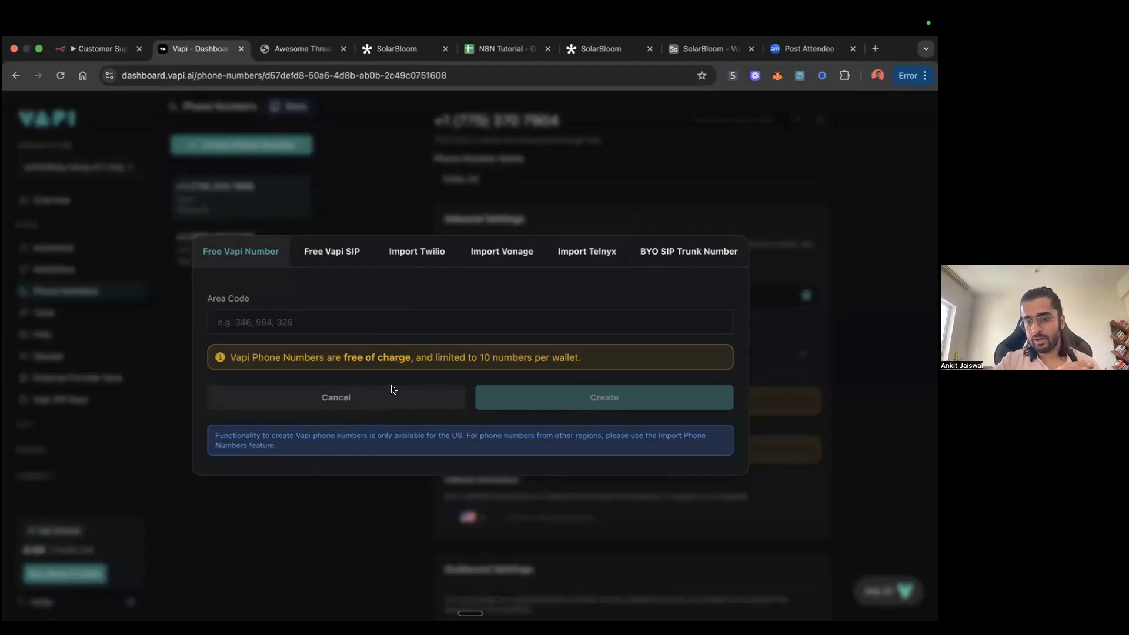
Step: Switch to n8n and open the Voice Calling Agent - Lead Qualification workflow from the Personal project
left_click(103, 49)
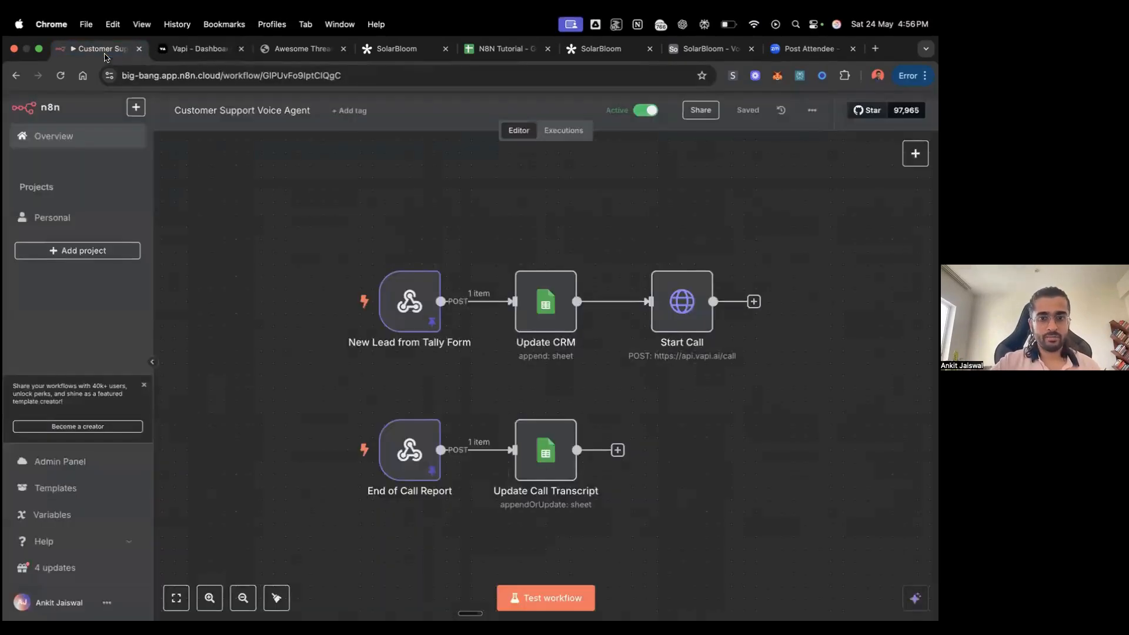
left_click(63, 219)
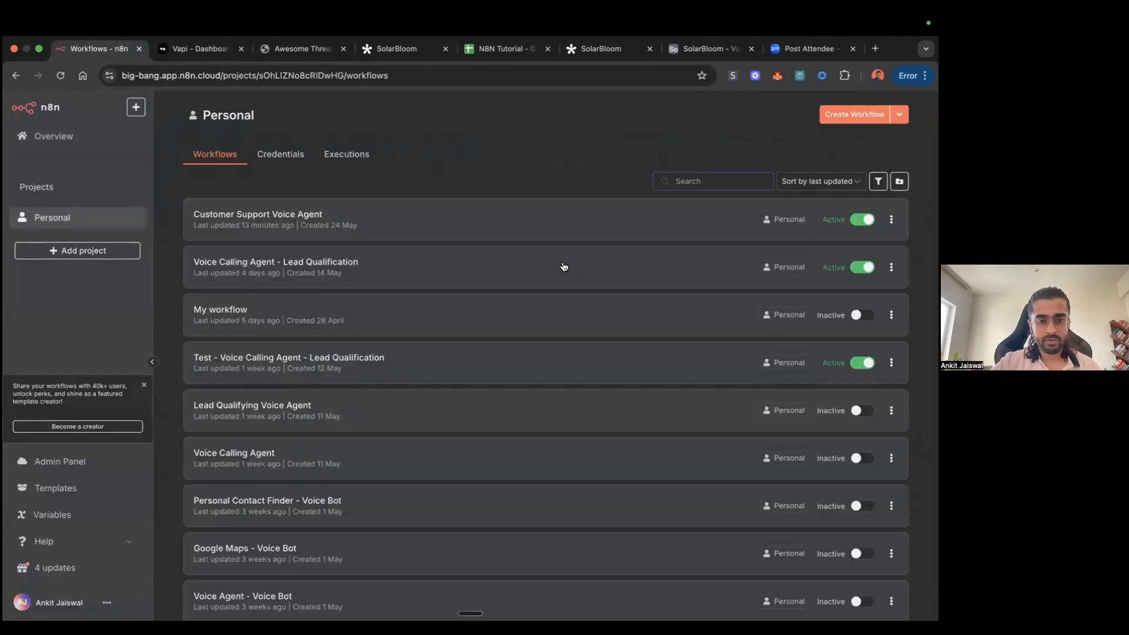
left_click(542, 267)
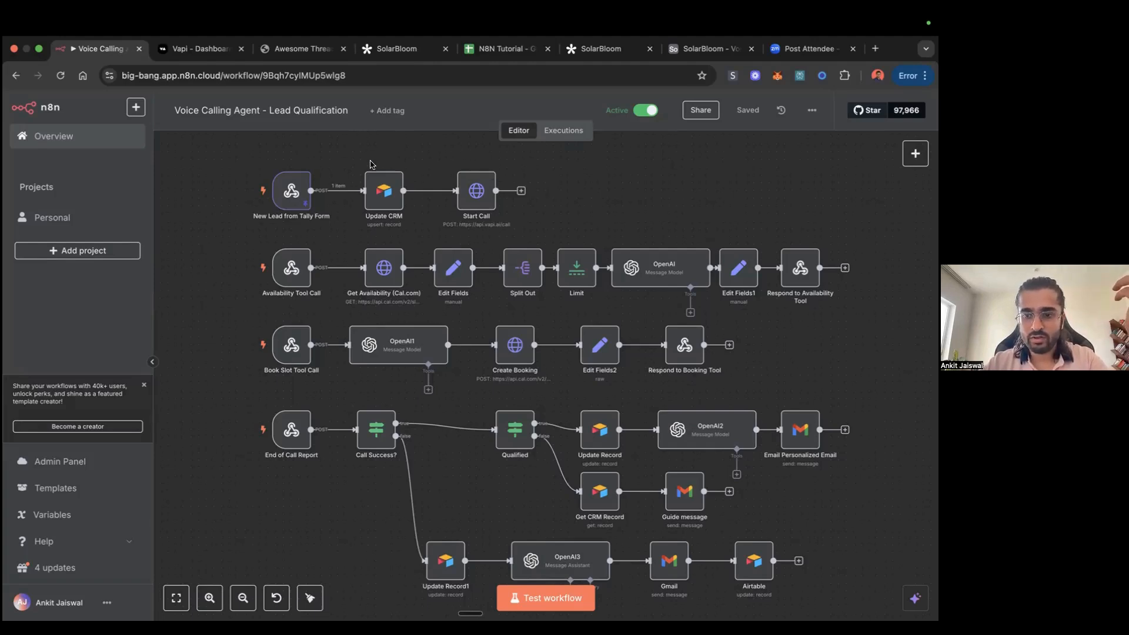
Step: Ask Perplexity "How many simultaneous calls can a VAPI agent have at one single time?"
left_click(797, 76)
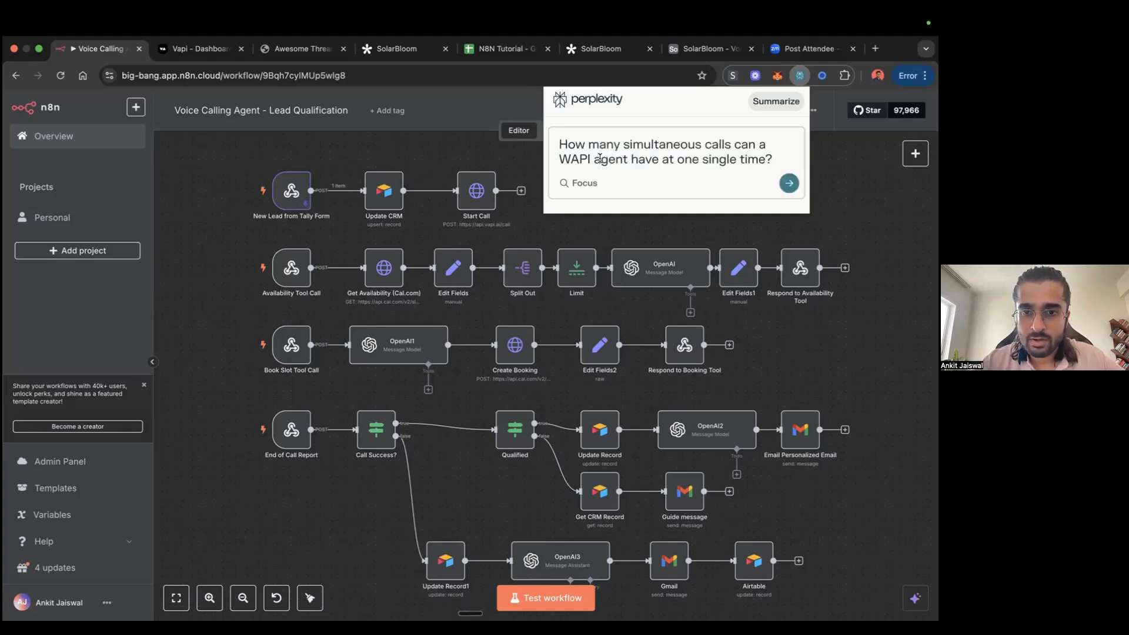
left_click(572, 158)
key("BackSpace")
type("V")
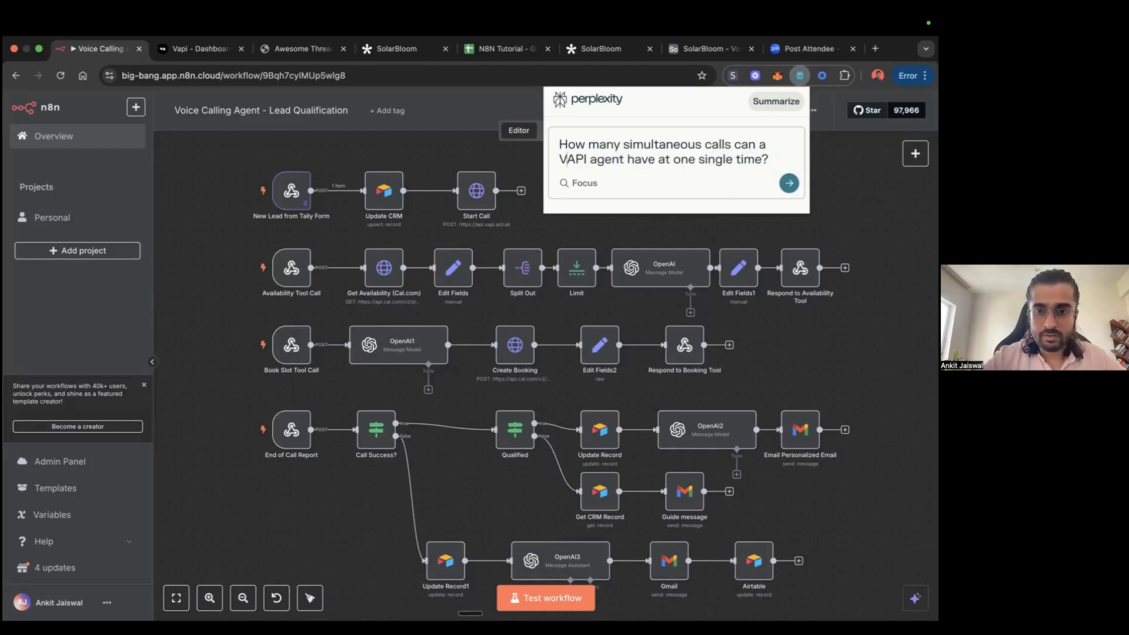
left_click(785, 185)
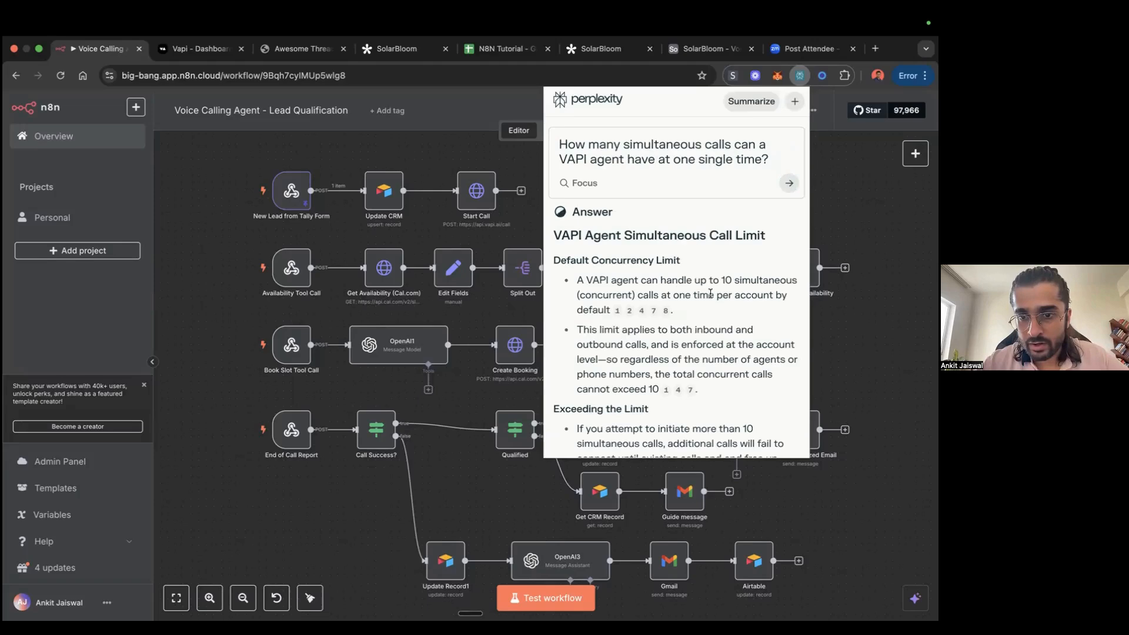
Step: Read through Perplexity's answer on concurrency limits, increasing the limit, the plan summary table and key notes, and close it
scroll(651, 317, "down", 2)
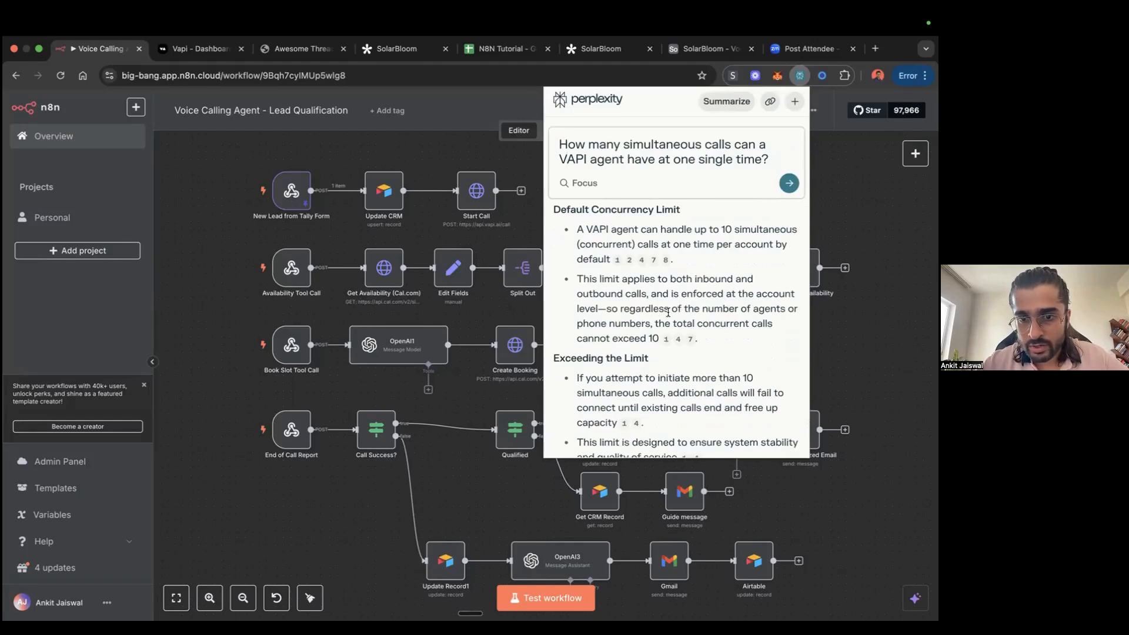
scroll(657, 330, "down", 2)
scroll(692, 323, "down", 1)
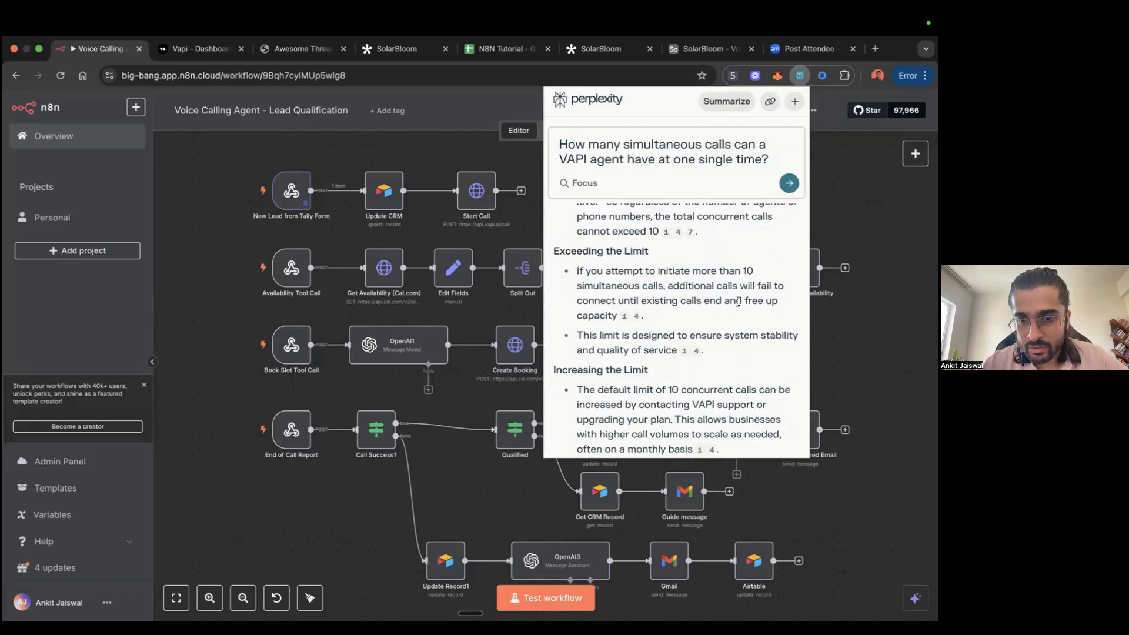
scroll(702, 318, "down", 1)
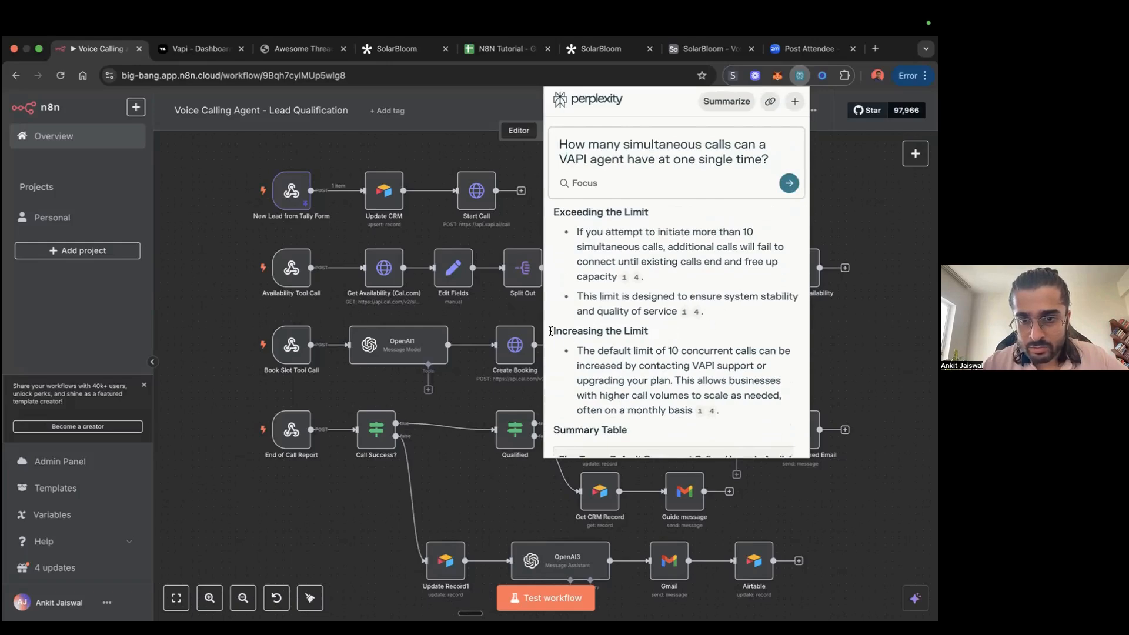
scroll(672, 335, "down", 2)
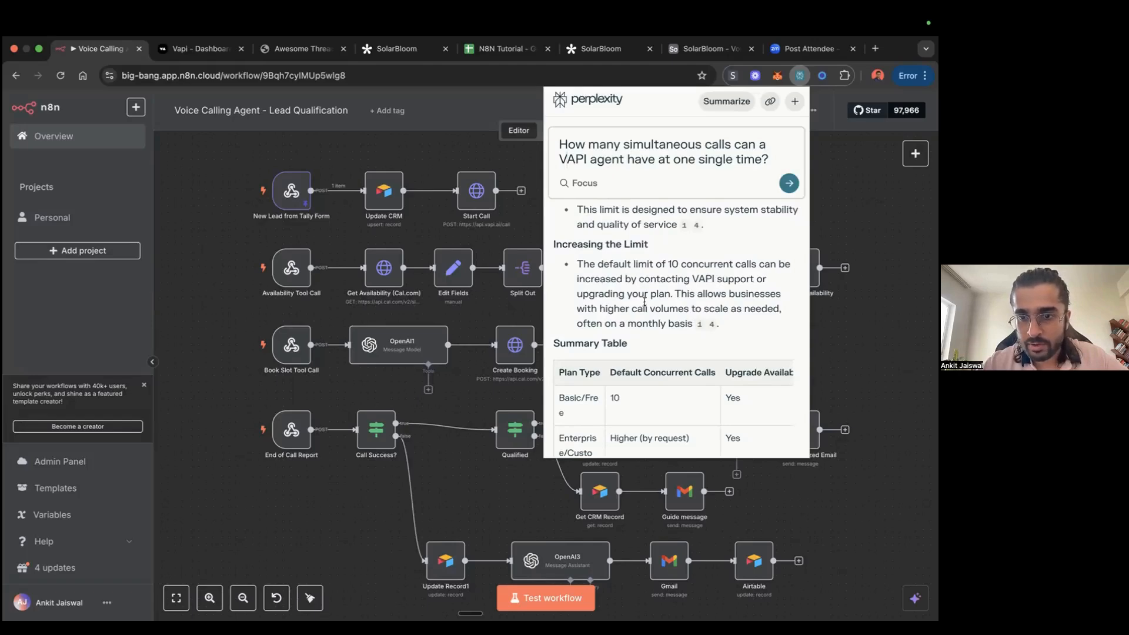
scroll(694, 288, "down", 2)
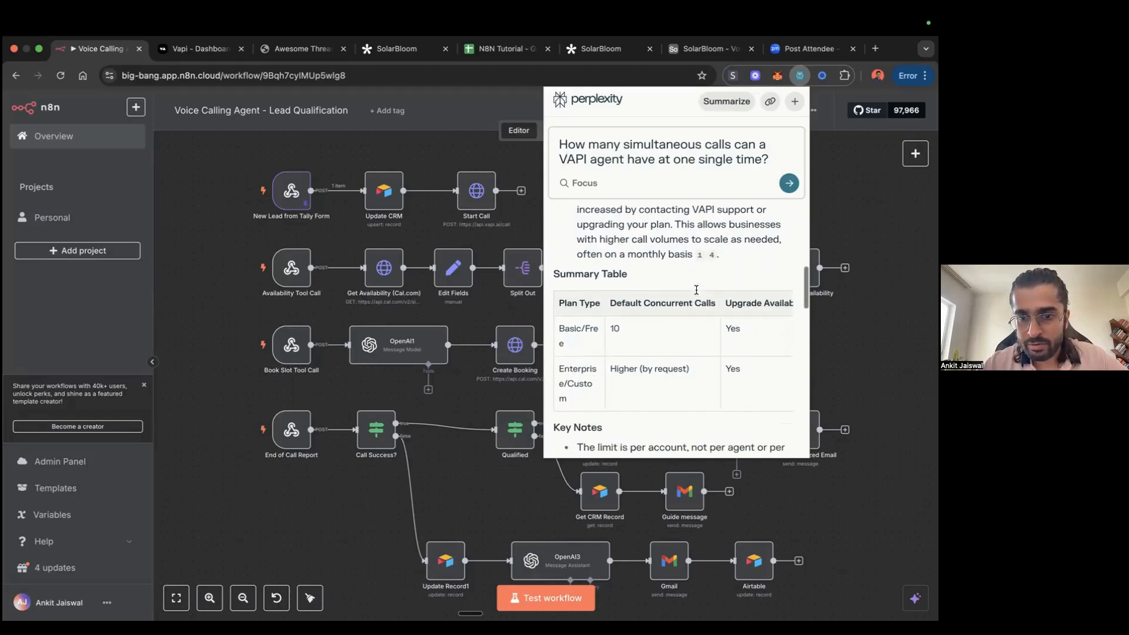
scroll(696, 290, "down", 1)
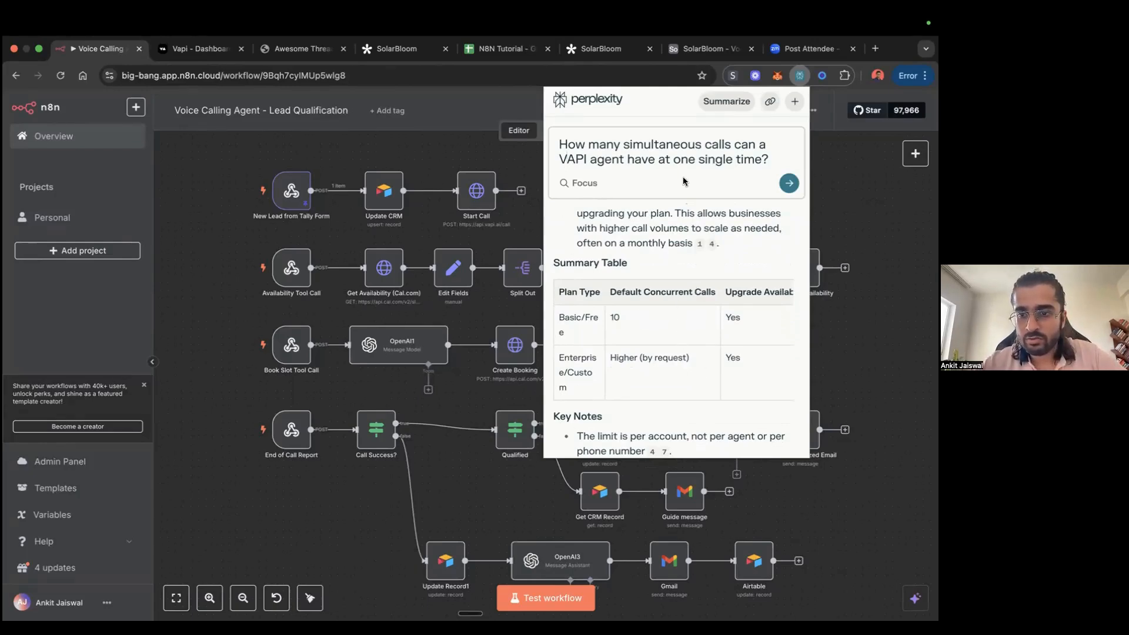
scroll(739, 280, "up", 3)
scroll(739, 279, "down", 5)
scroll(739, 279, "down", 3)
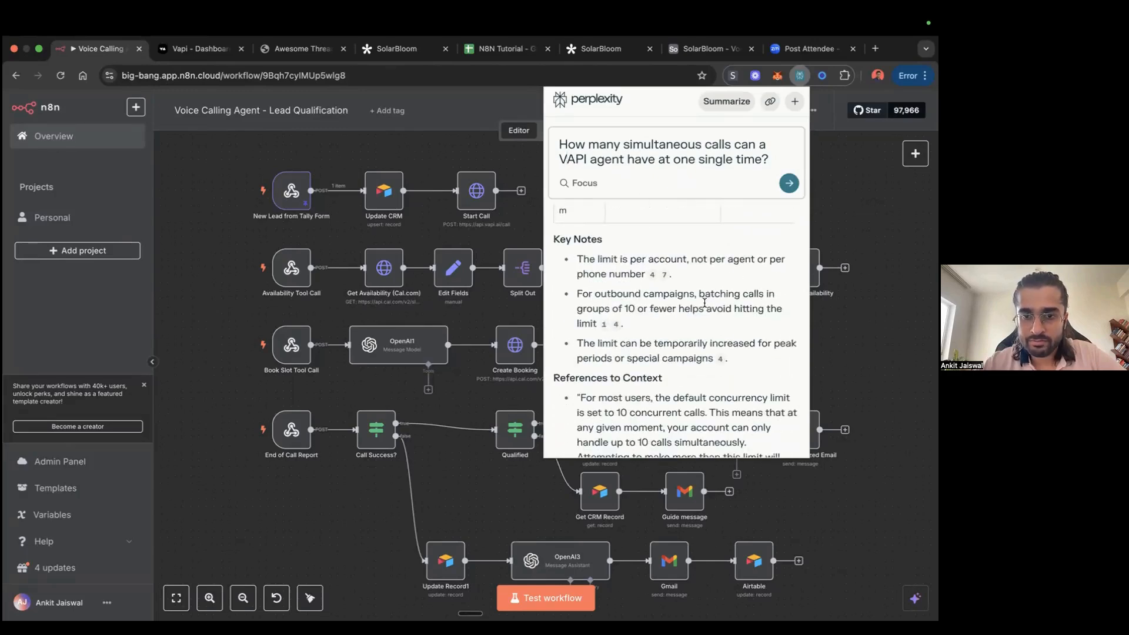
scroll(705, 303, "down", 3)
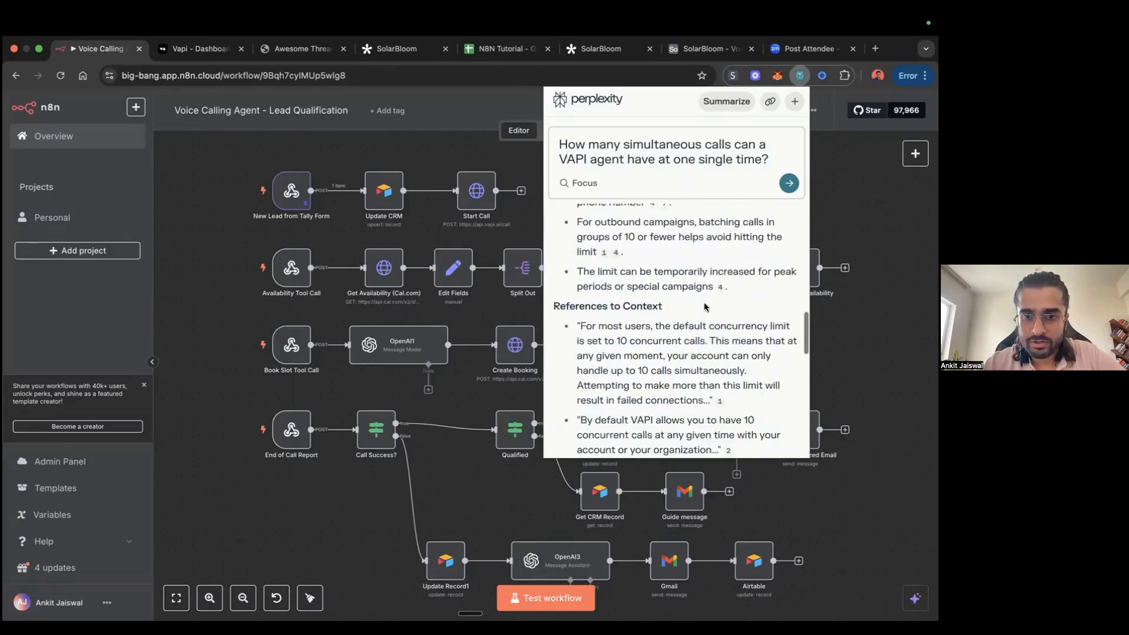
left_click(799, 75)
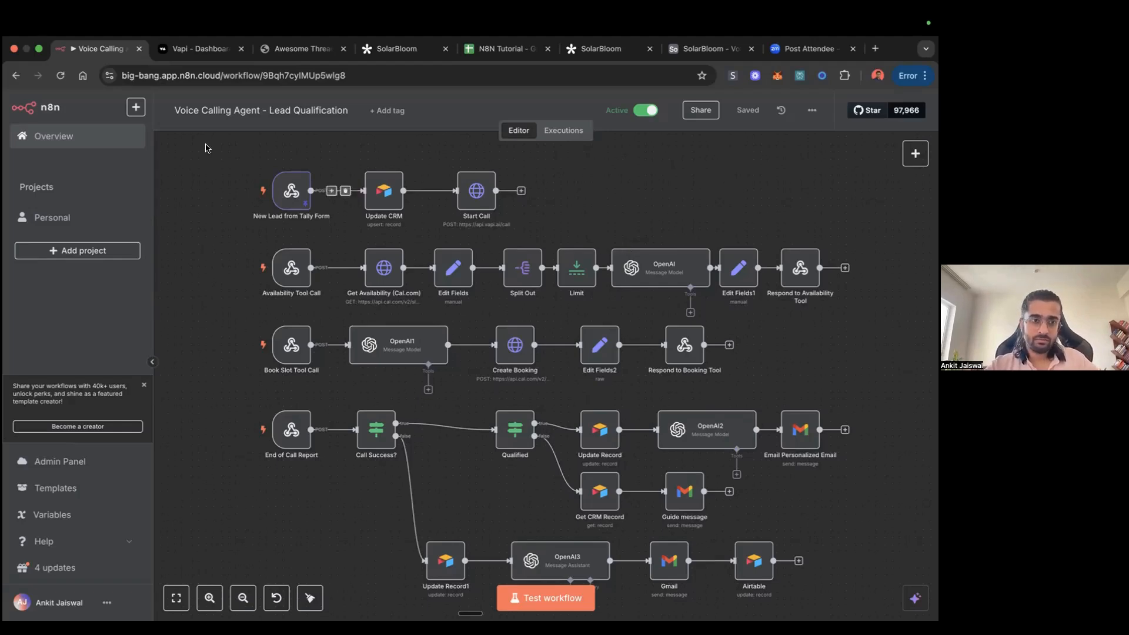
Step: Look through the Personal project's workflow list and open the Pivot PA workflow
left_click(67, 221)
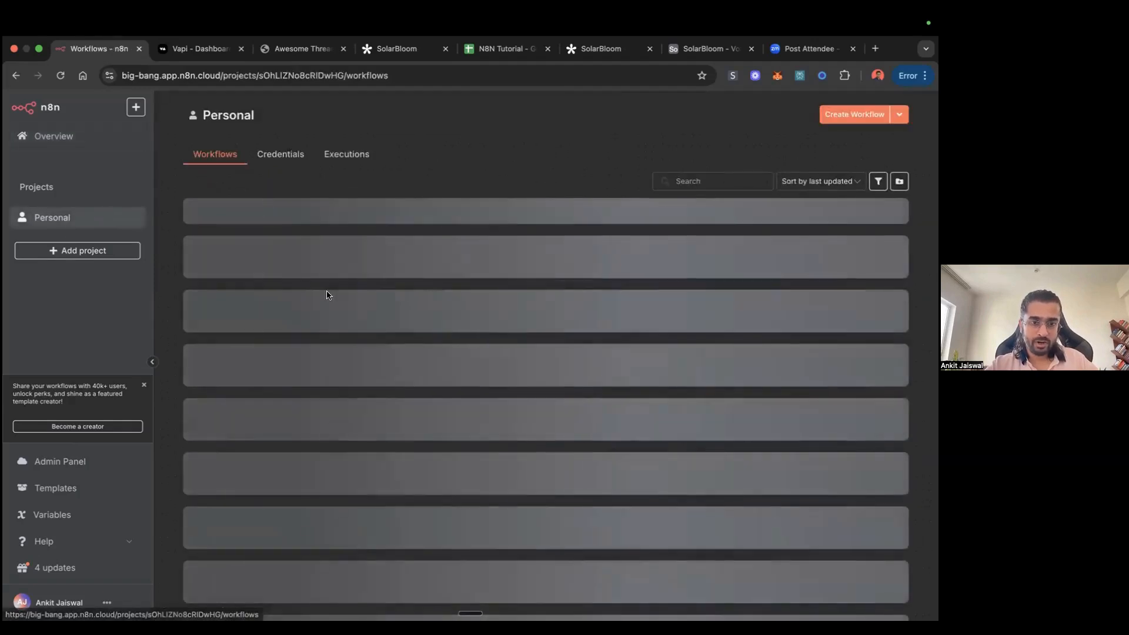
scroll(377, 342, "down", 4)
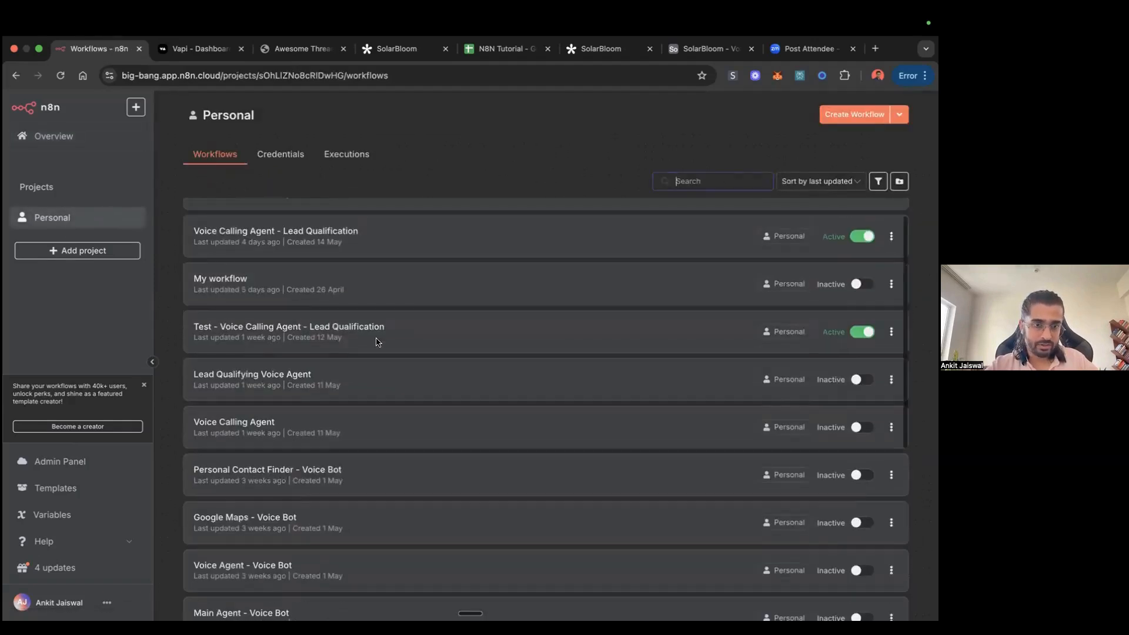
scroll(377, 342, "down", 2)
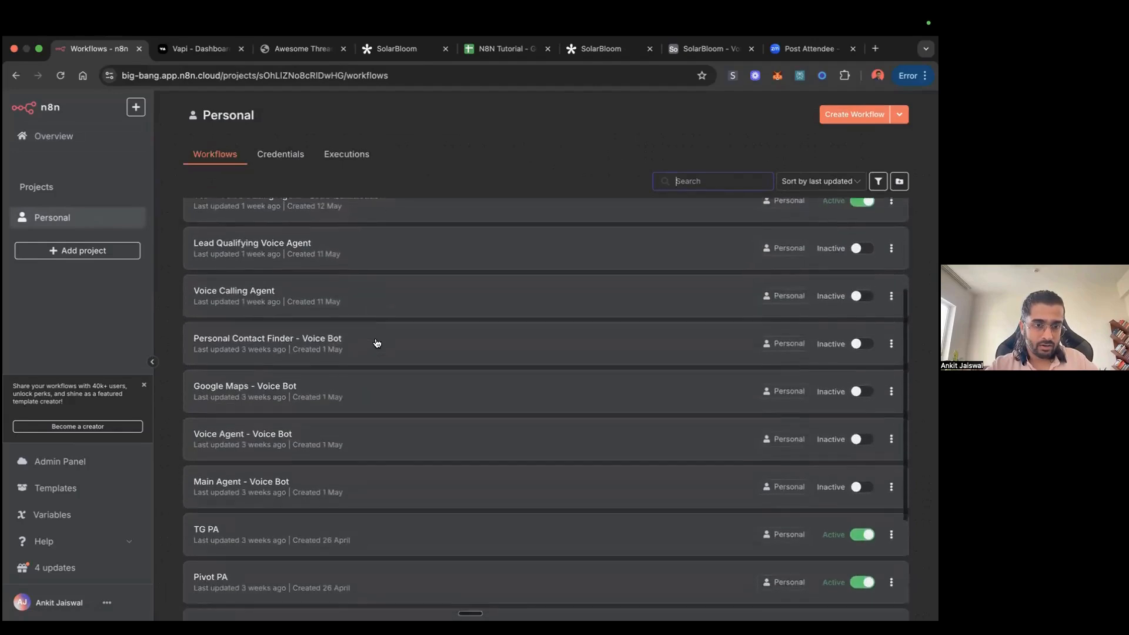
scroll(300, 320, "up", 5)
scroll(306, 321, "down", 7)
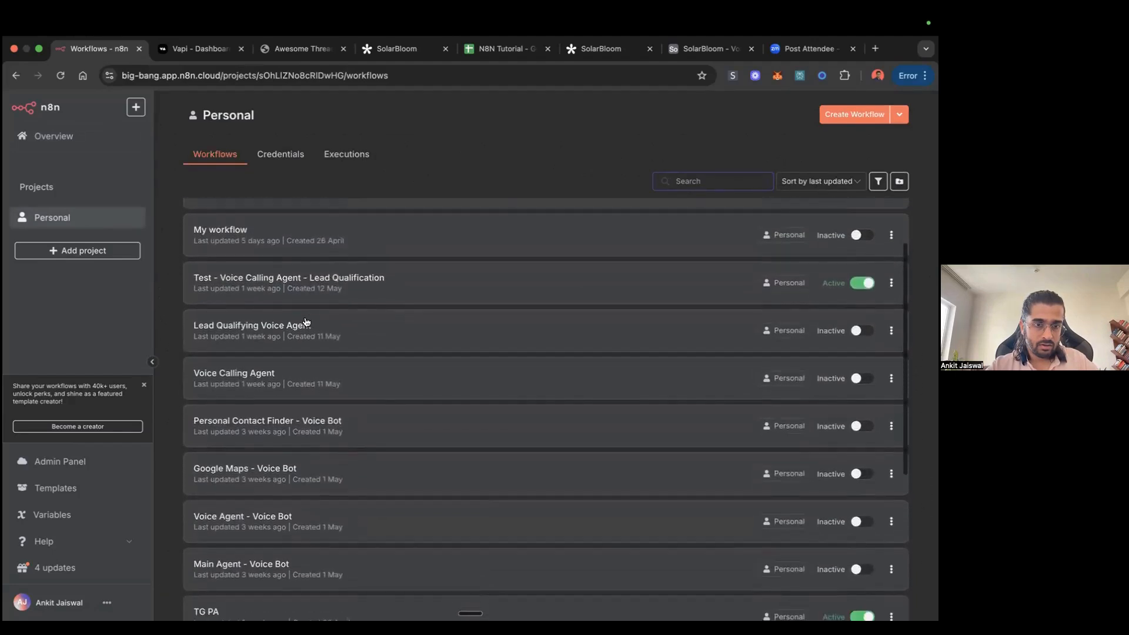
scroll(305, 322, "down", 2)
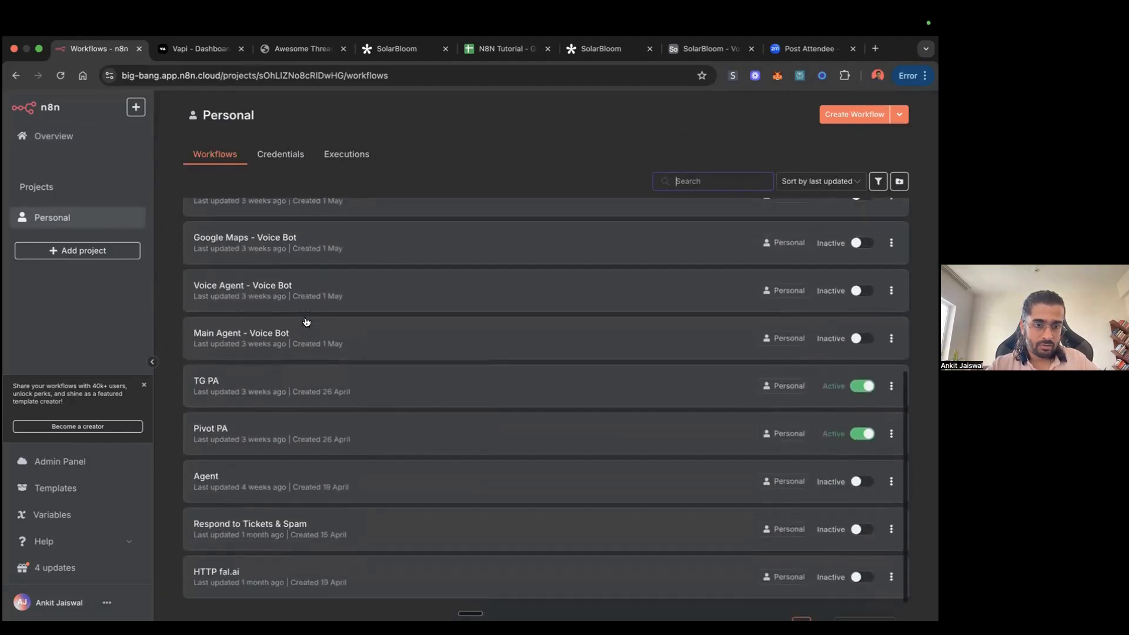
left_click(241, 431)
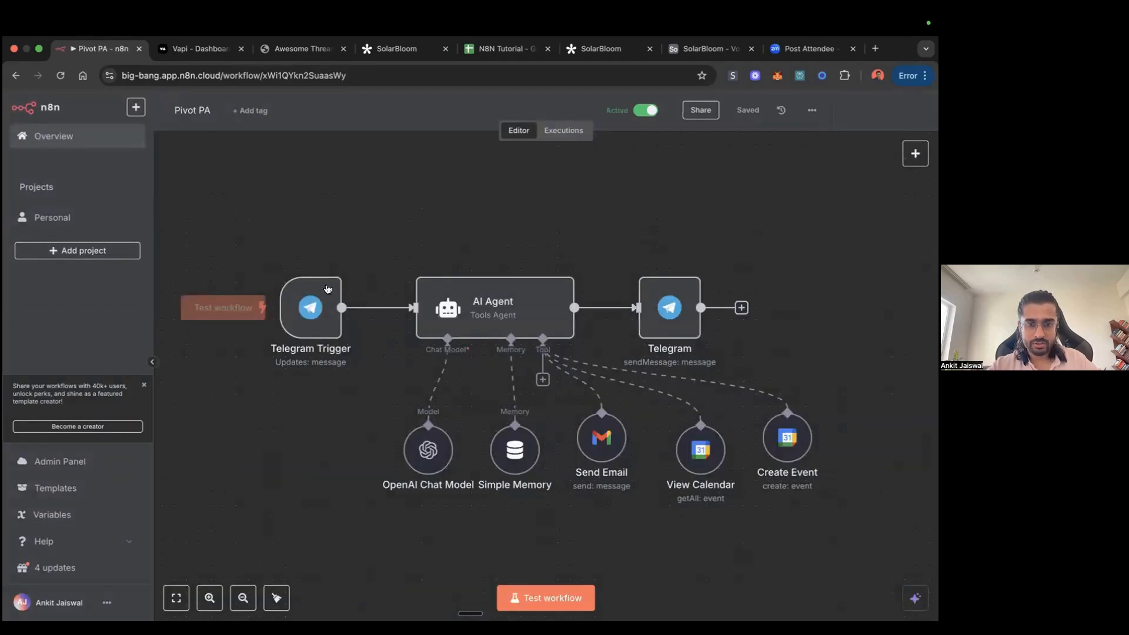
Step: Return to the Personal project's workflows and open the TG PA workflow
left_click(14, 75)
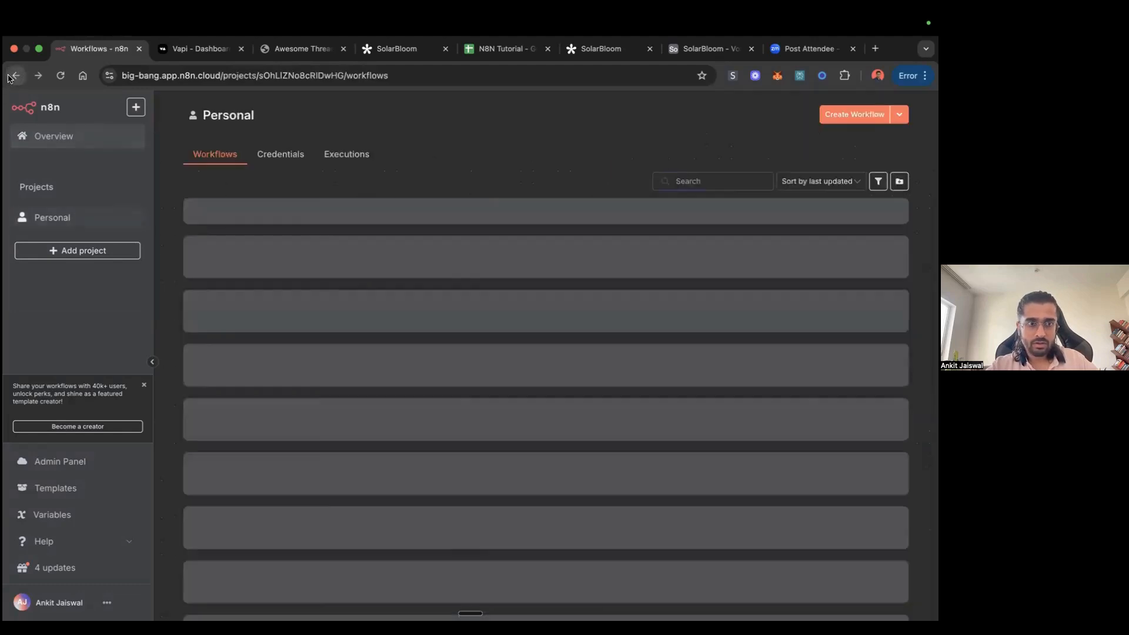
scroll(314, 483, "down", 6)
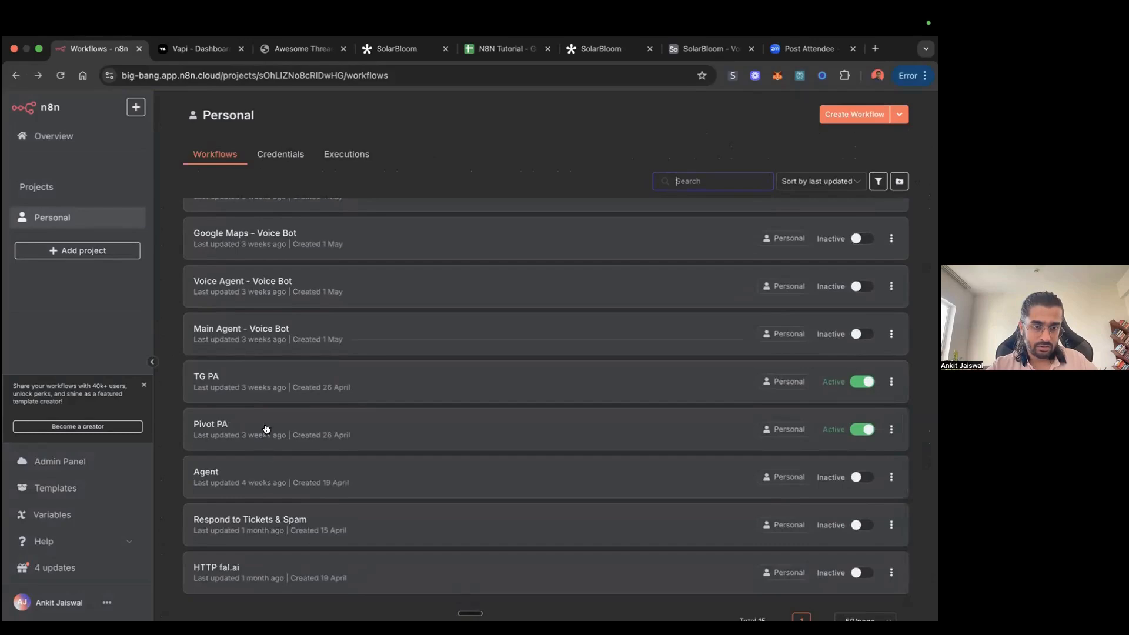
left_click(265, 382)
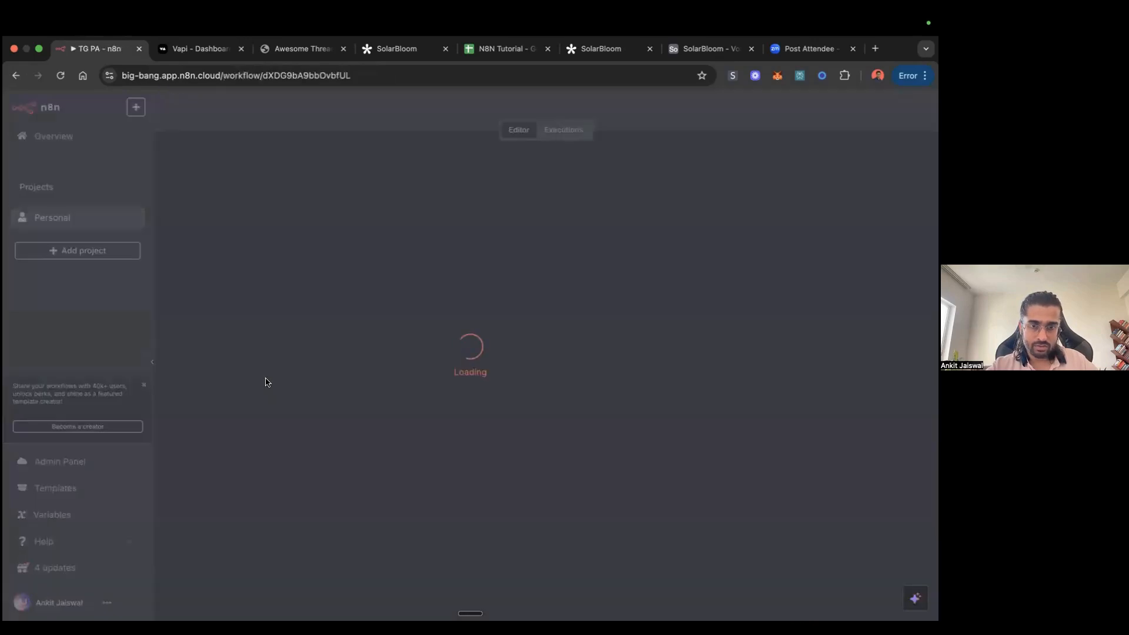